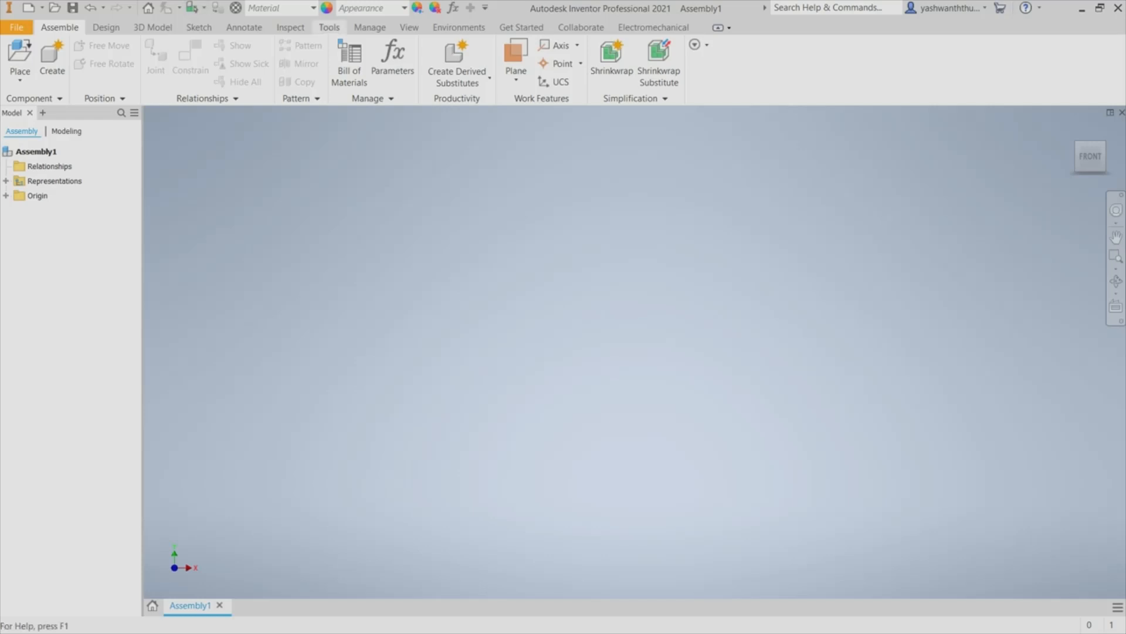
Set the assembly's document units to millimeter for length and kilogram for mass.
{"action": "left_click", "coordinate": [329, 27]}
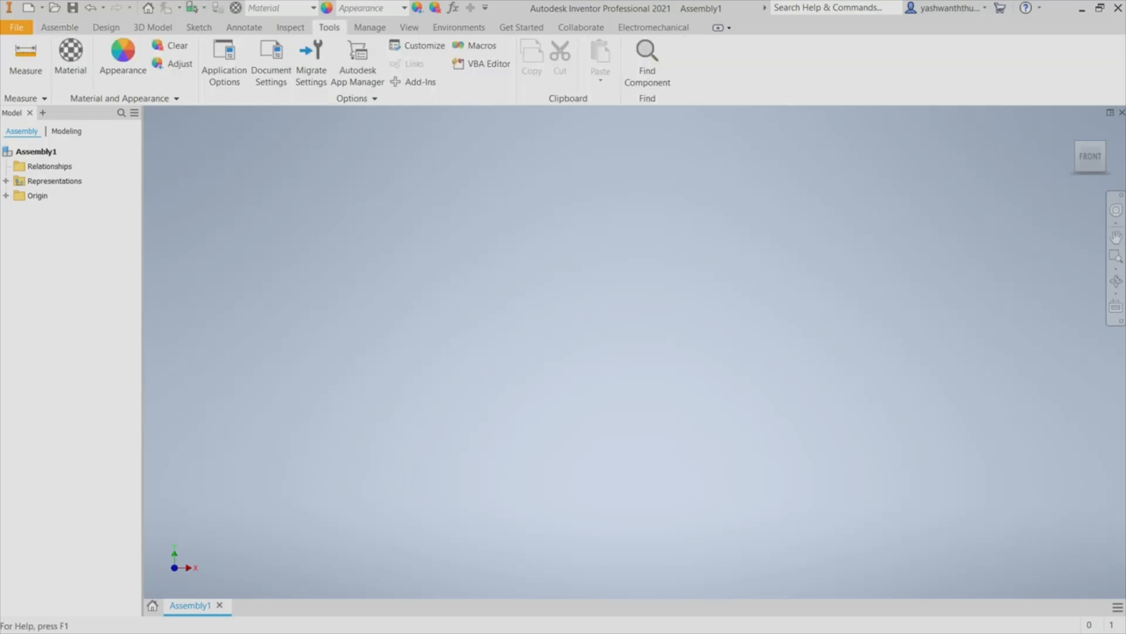
{"action": "left_click", "coordinate": [270, 64]}
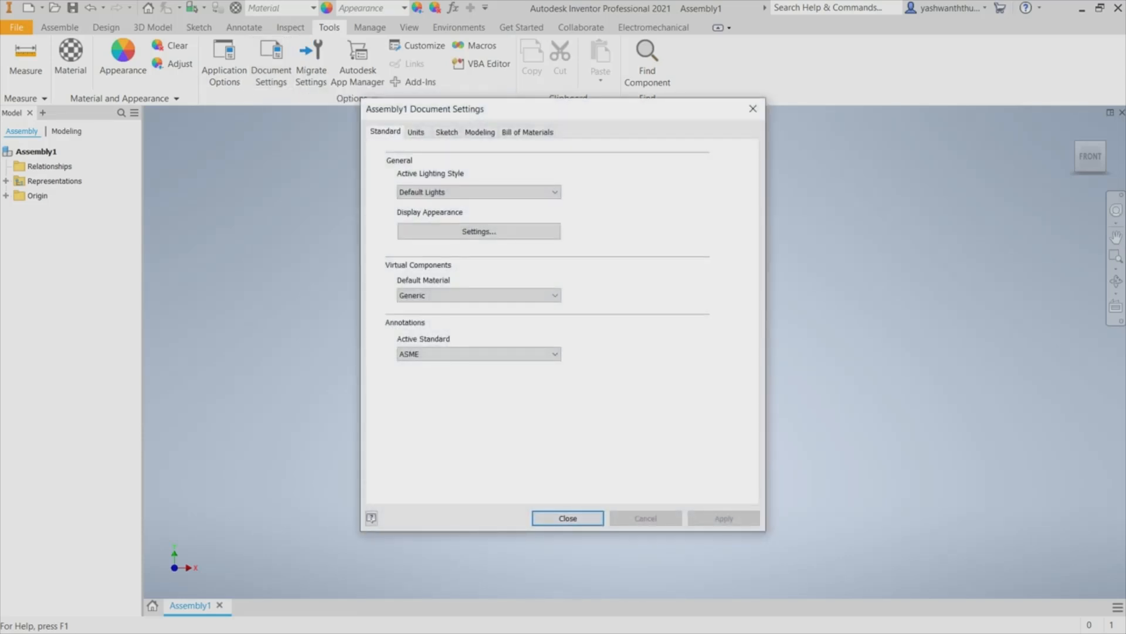
{"action": "left_click", "coordinate": [416, 132]}
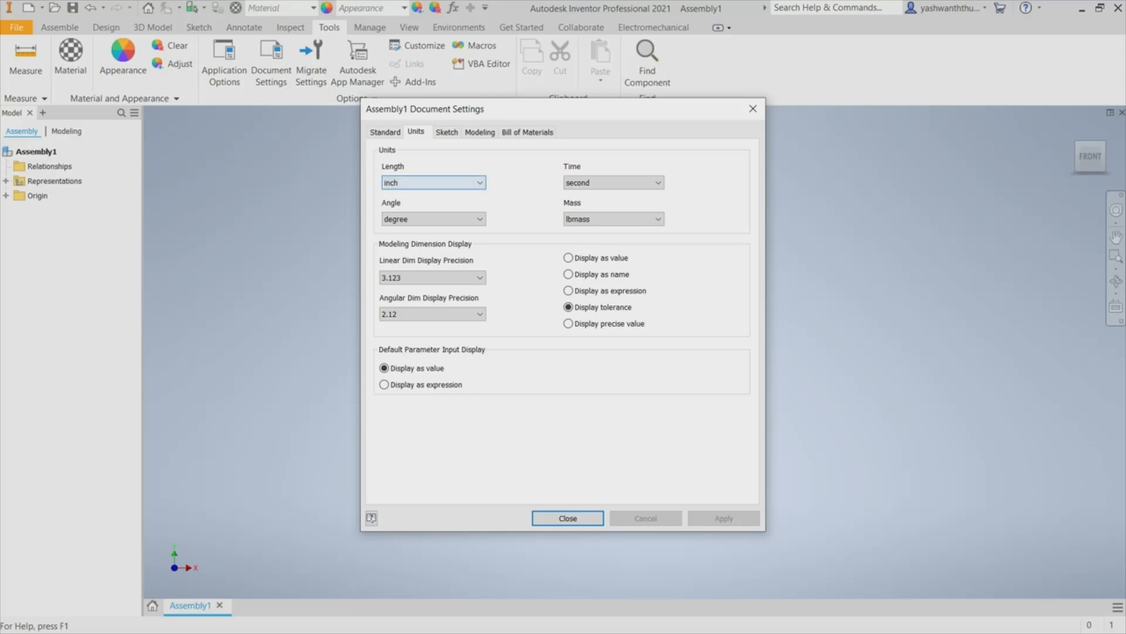
{"action": "left_click", "coordinate": [432, 181]}
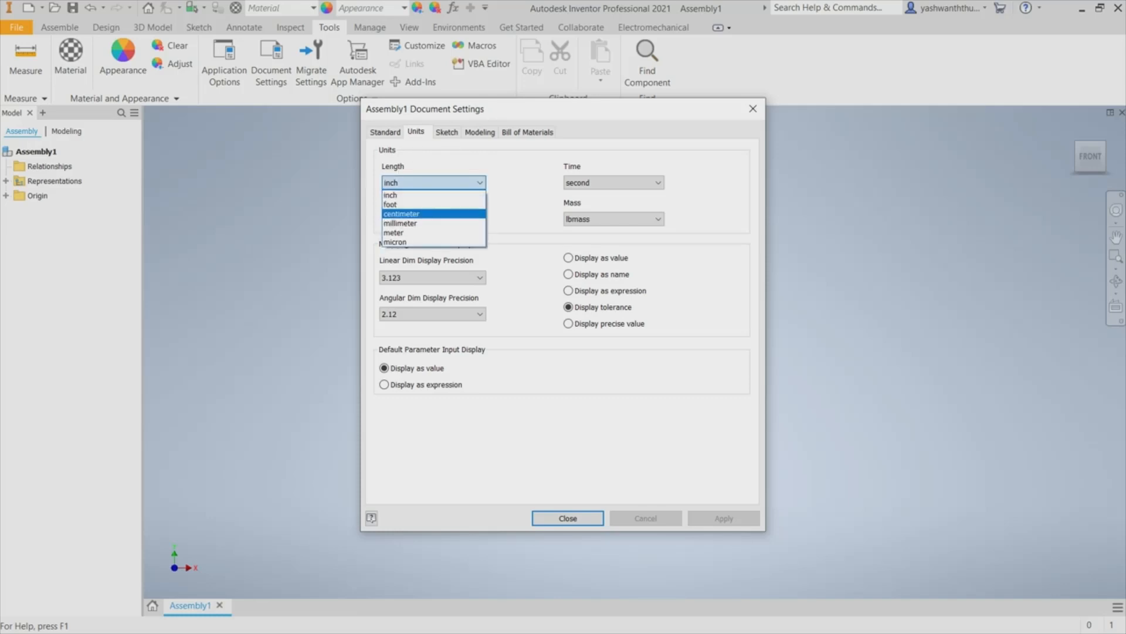
{"action": "left_click", "coordinate": [405, 223]}
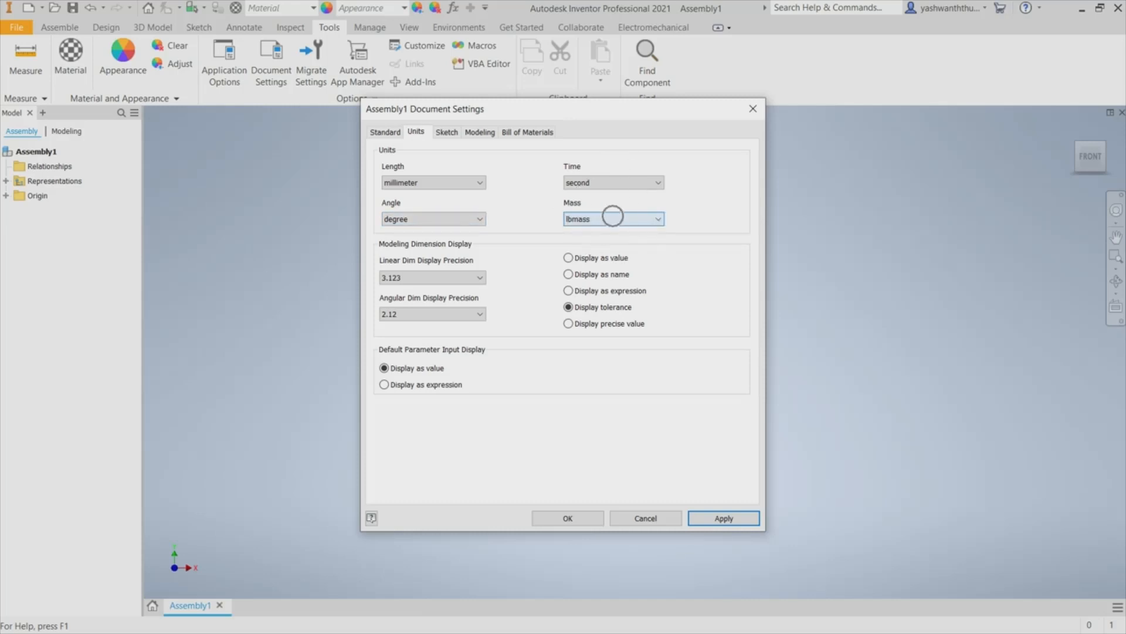
{"action": "left_click", "coordinate": [611, 219]}
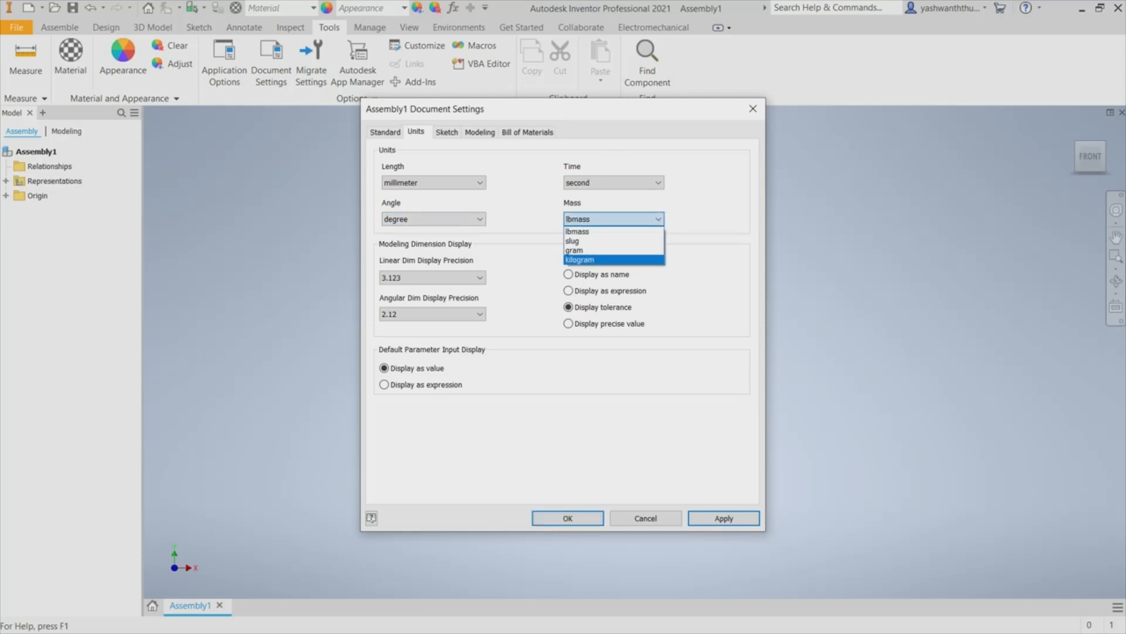
{"action": "left_click", "coordinate": [589, 259]}
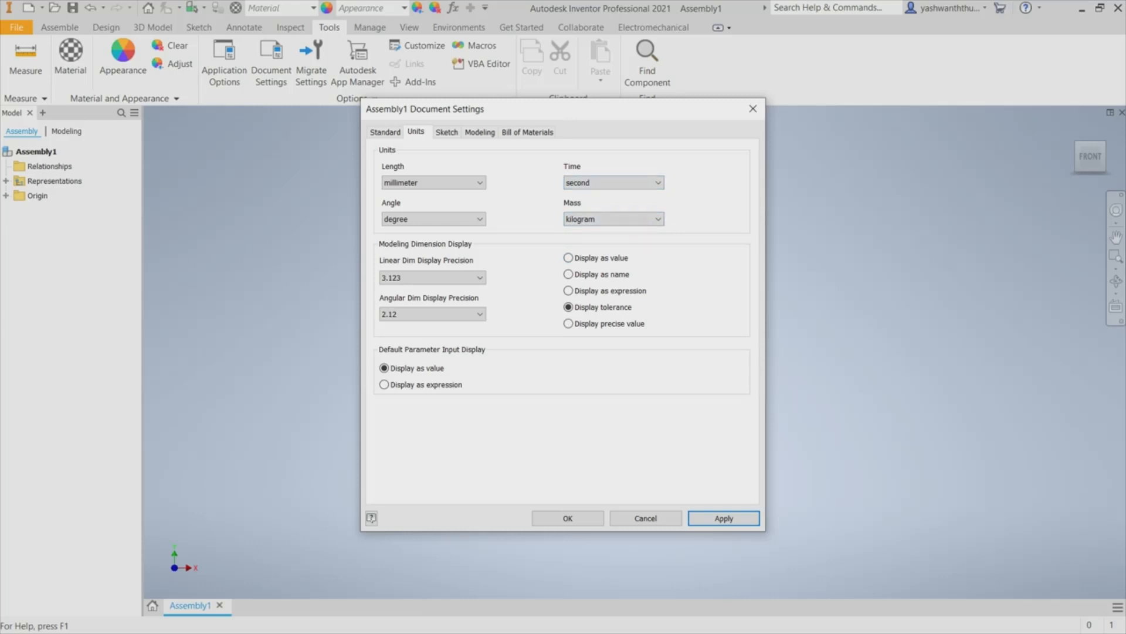
{"action": "left_click", "coordinate": [724, 518]}
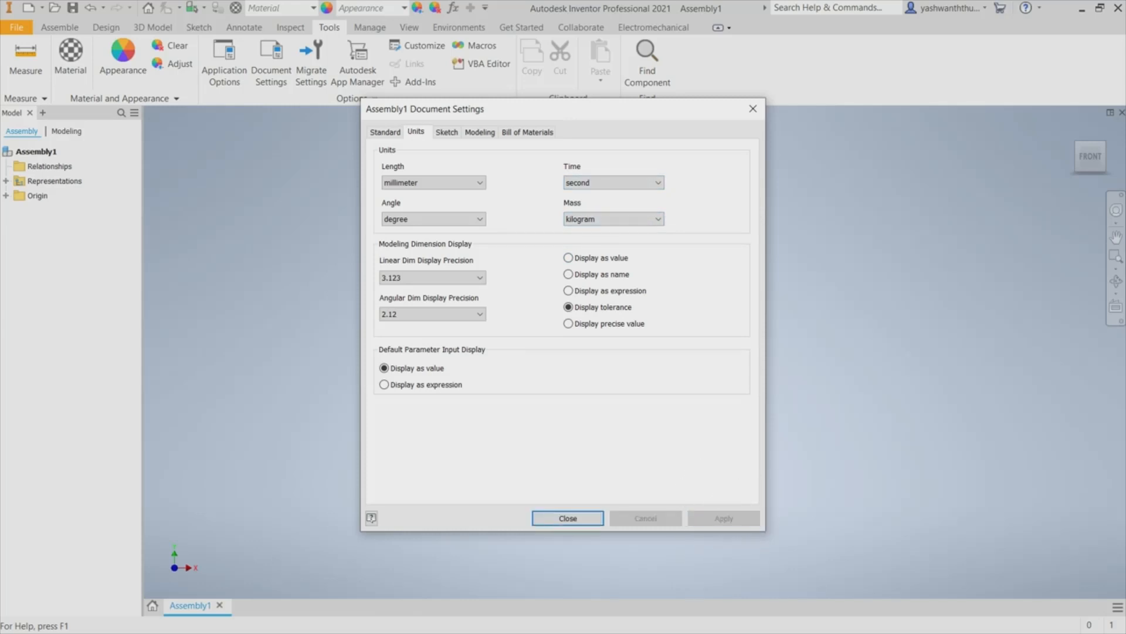
{"action": "left_click", "coordinate": [568, 518]}
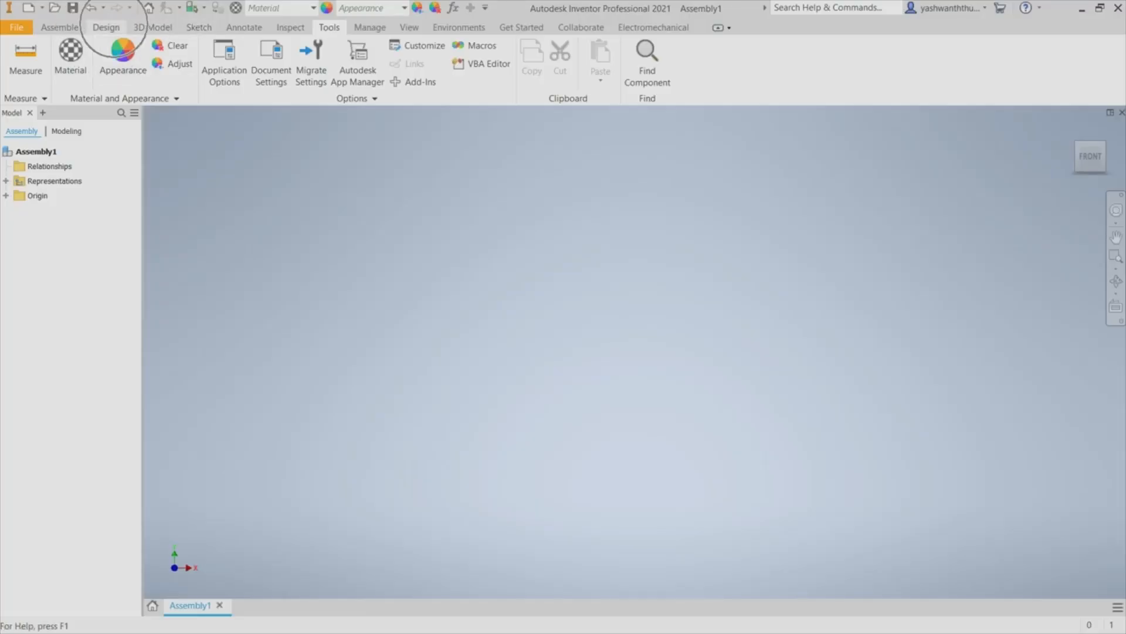
Start the Spur Gear generator and save the assembly on the Desktop as Assembly1.
{"action": "left_click", "coordinate": [105, 27]}
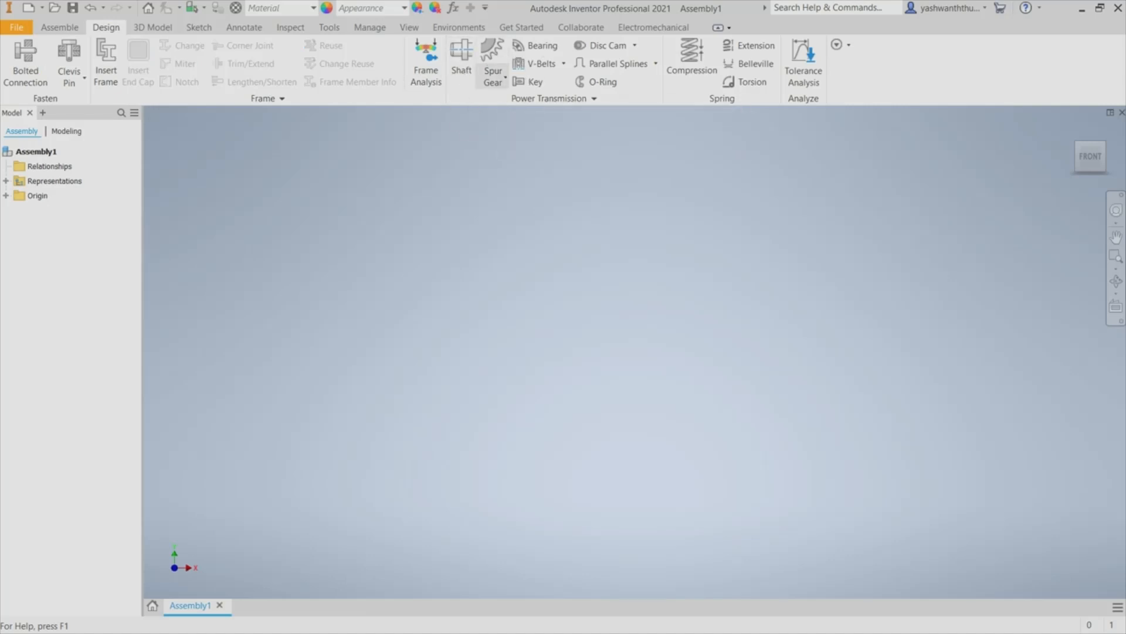
{"action": "left_click", "coordinate": [493, 79]}
{"action": "left_click", "coordinate": [516, 105]}
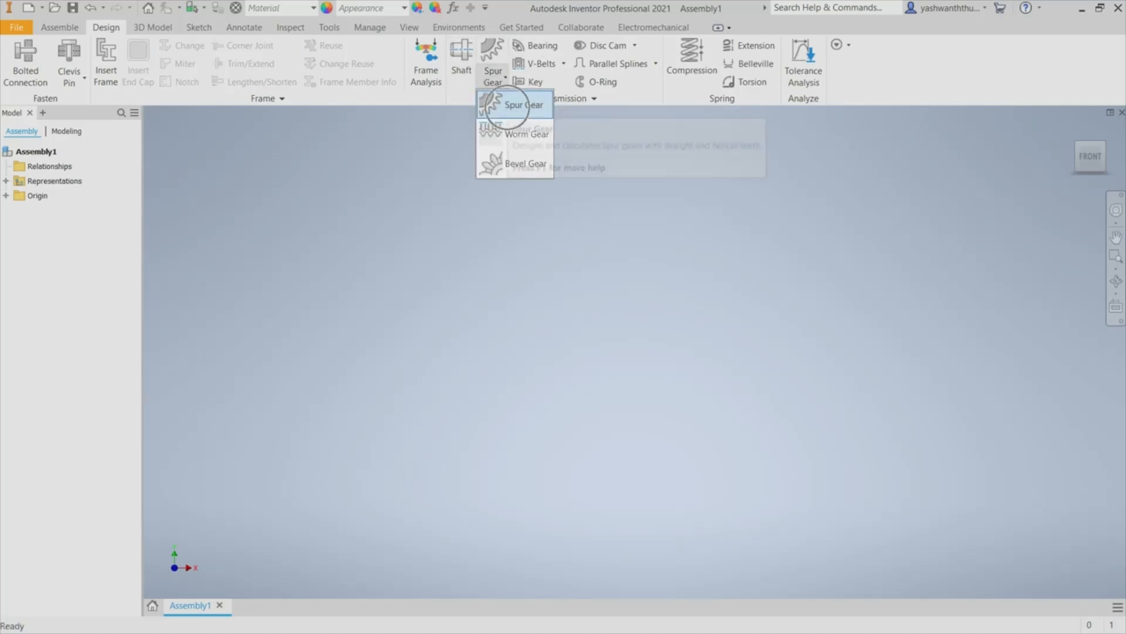
{"action": "left_click", "coordinate": [612, 385]}
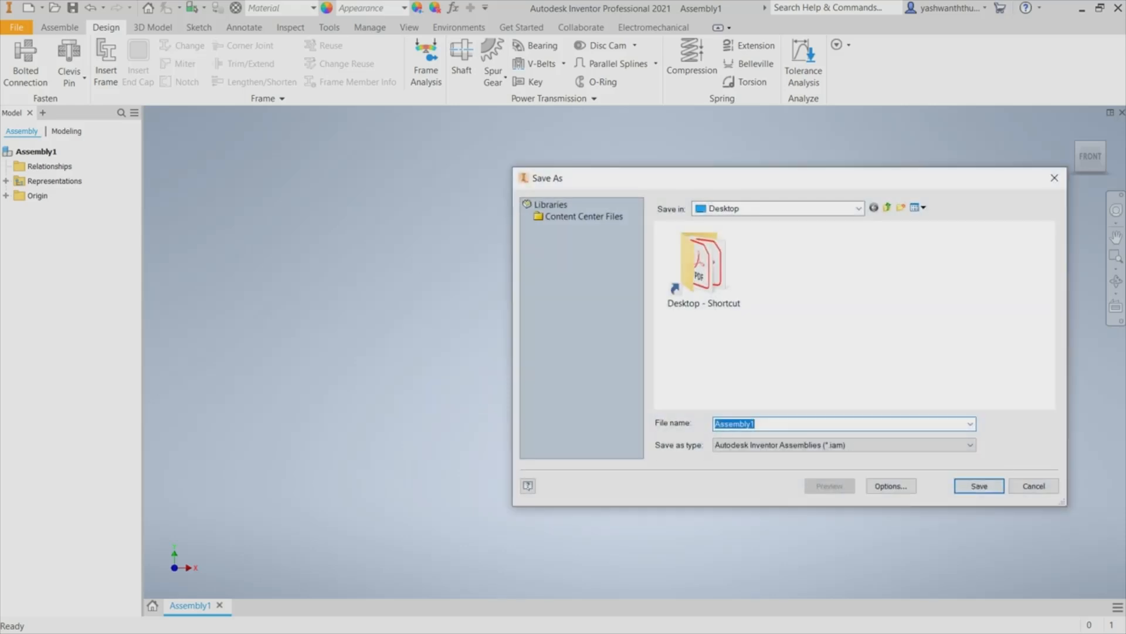
{"action": "left_click", "coordinate": [979, 486]}
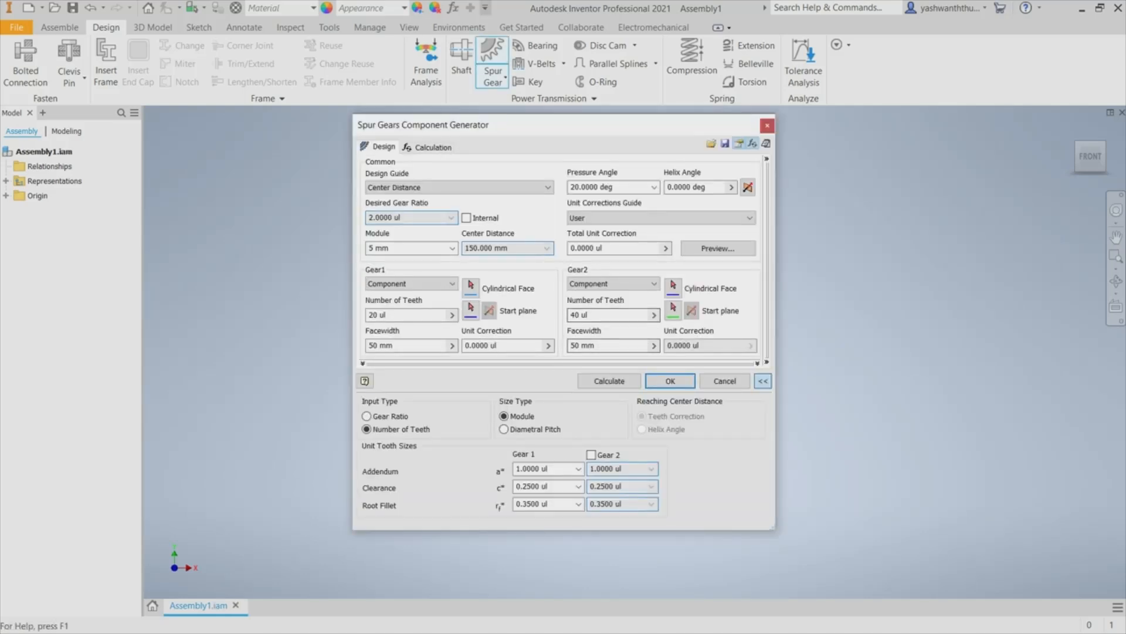
Generate a spur gear pair with 5 mm module, 20 and 40 teeth and 50 mm facewidth, and place it in the assembly.
{"action": "left_click", "coordinate": [384, 245]}
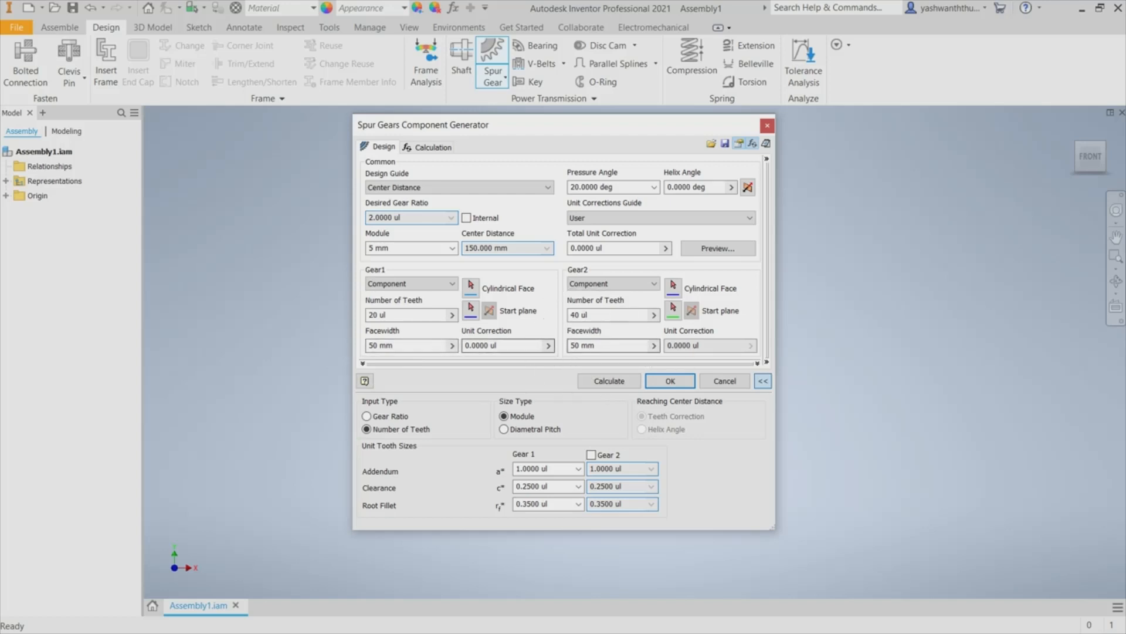
{"action": "left_click", "coordinate": [432, 147]}
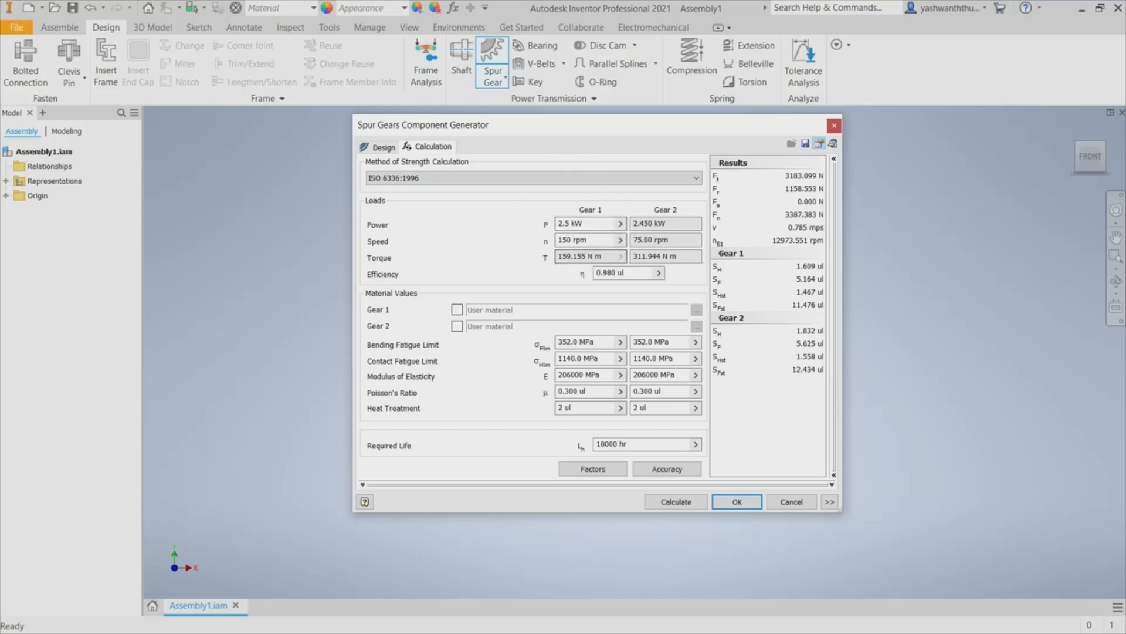
{"action": "left_click", "coordinate": [570, 240]}
{"action": "left_click", "coordinate": [378, 147]}
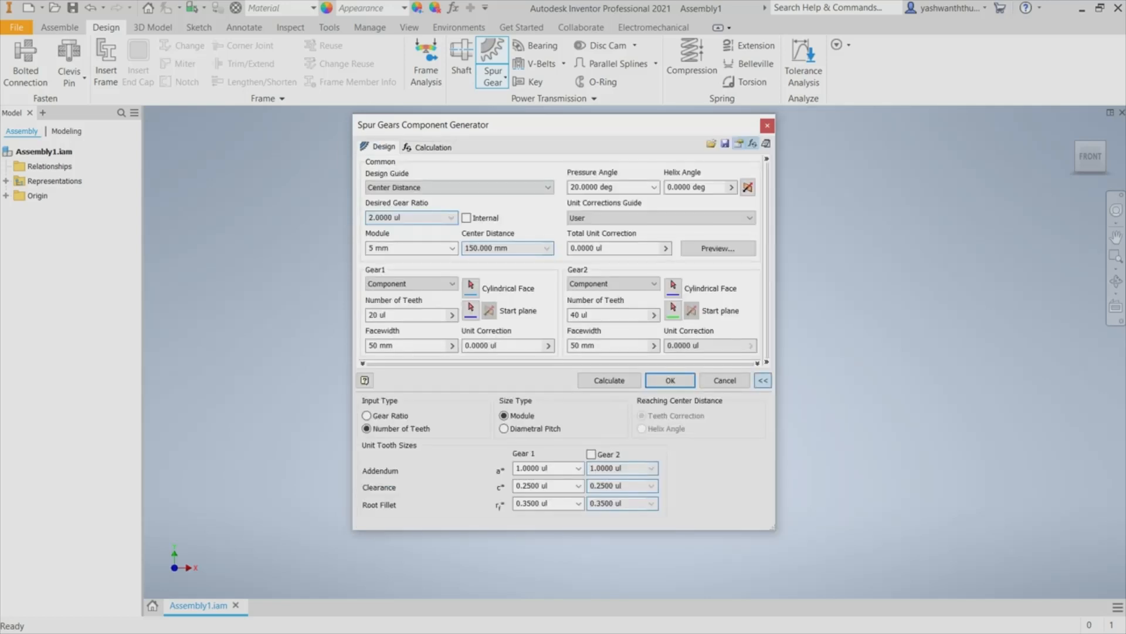
{"action": "left_click", "coordinate": [669, 380]}
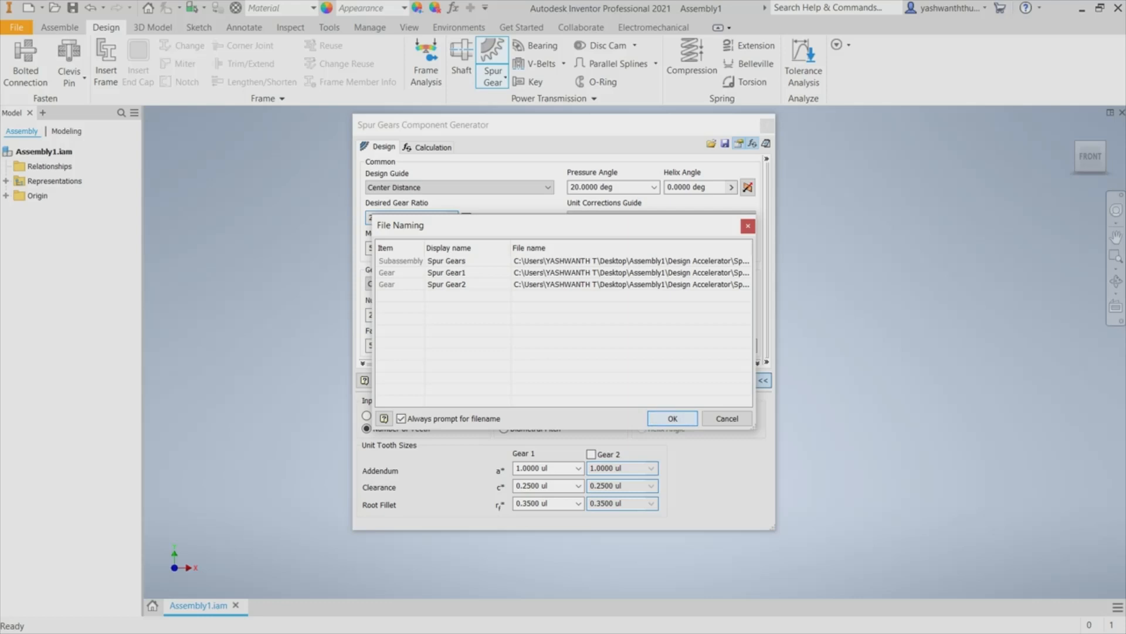
{"action": "left_click", "coordinate": [667, 415]}
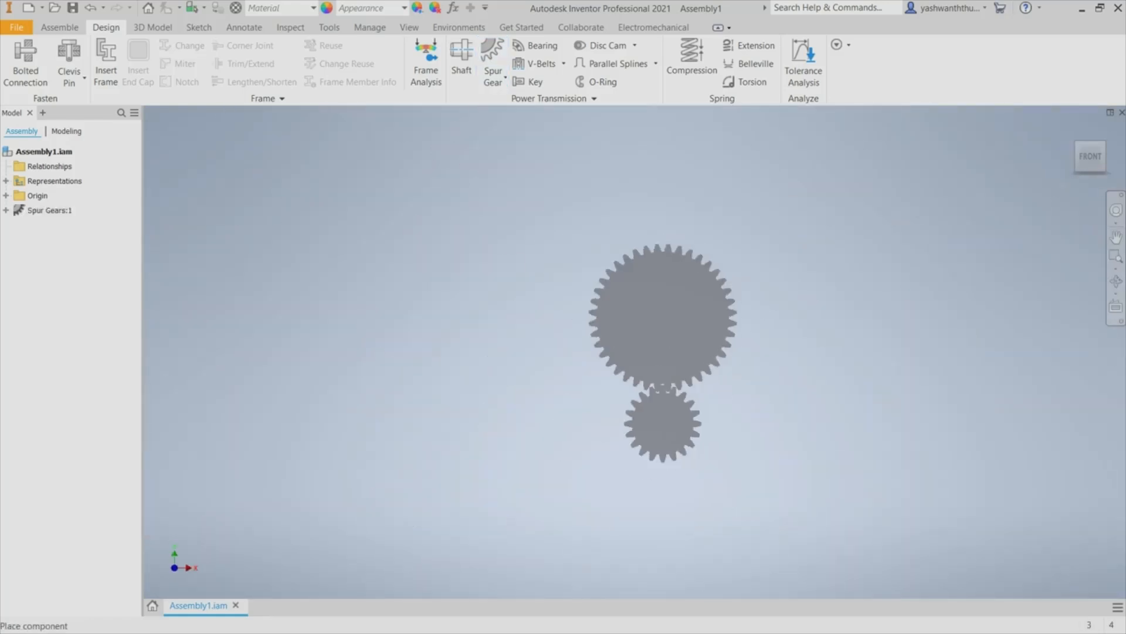
{"action": "left_click", "coordinate": [576, 343]}
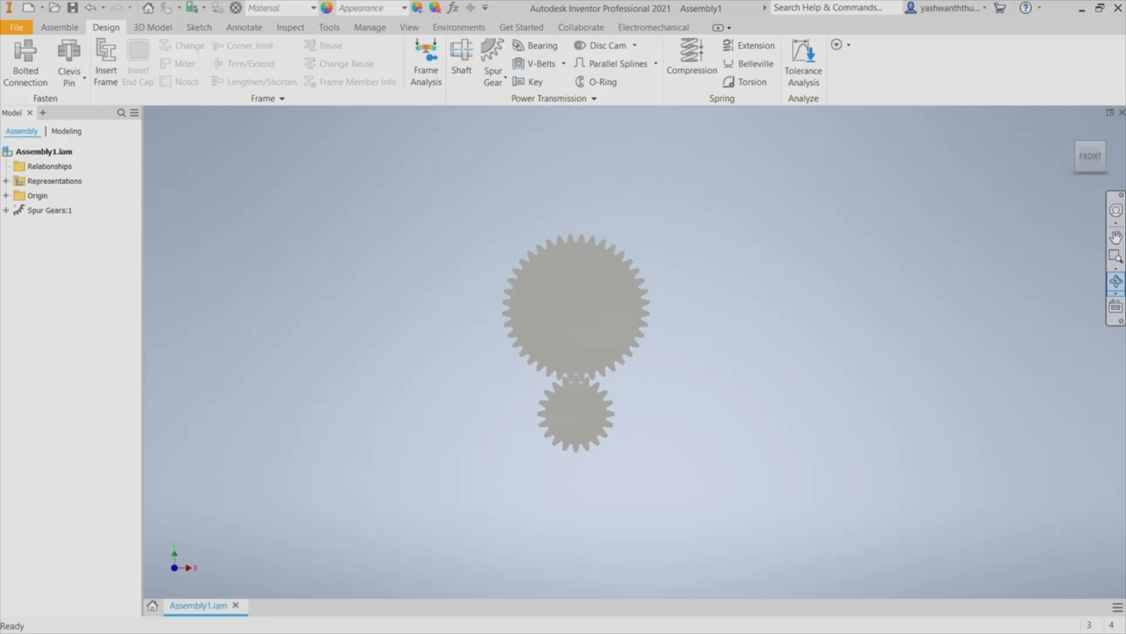
Inspect the placed gear pair in 3D and from its right side, and return to the front view.
{"action": "left_click", "coordinate": [1116, 281]}
{"action": "left_click_drag", "start_coordinate": [635, 351], "coordinate": [622, 402]}
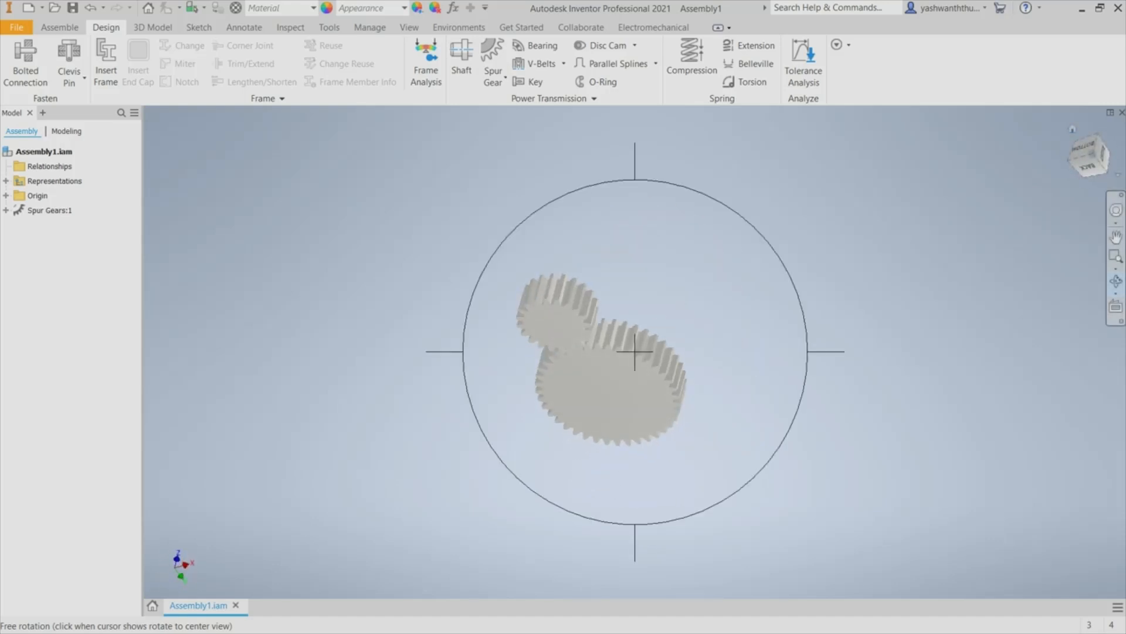
{"action": "key", "text": "Escape"}
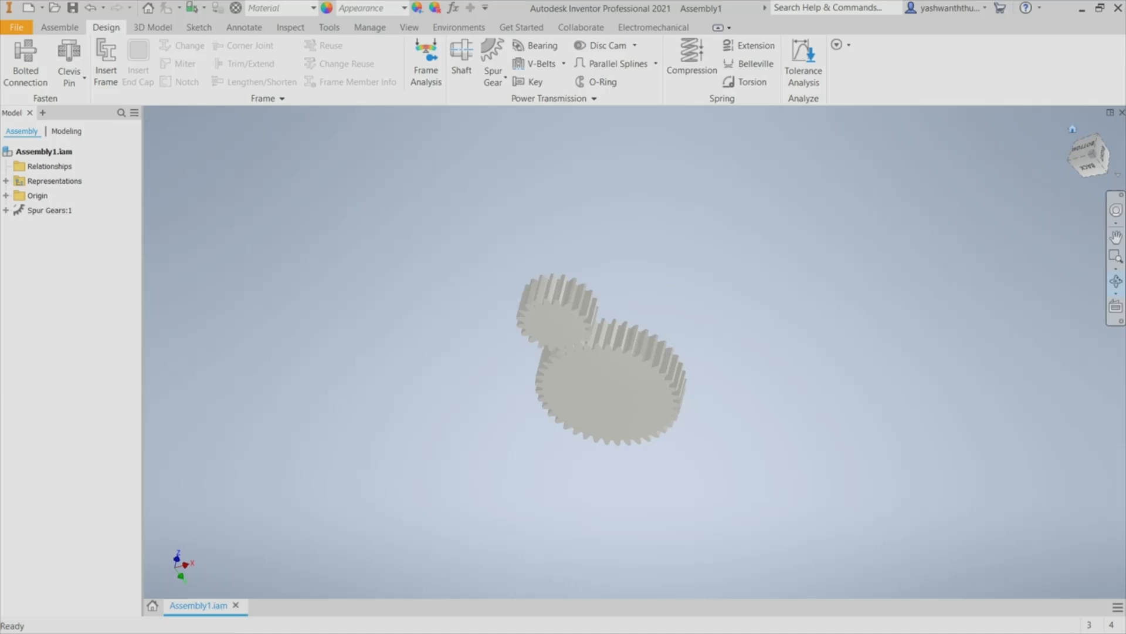
{"action": "key", "text": "F6"}
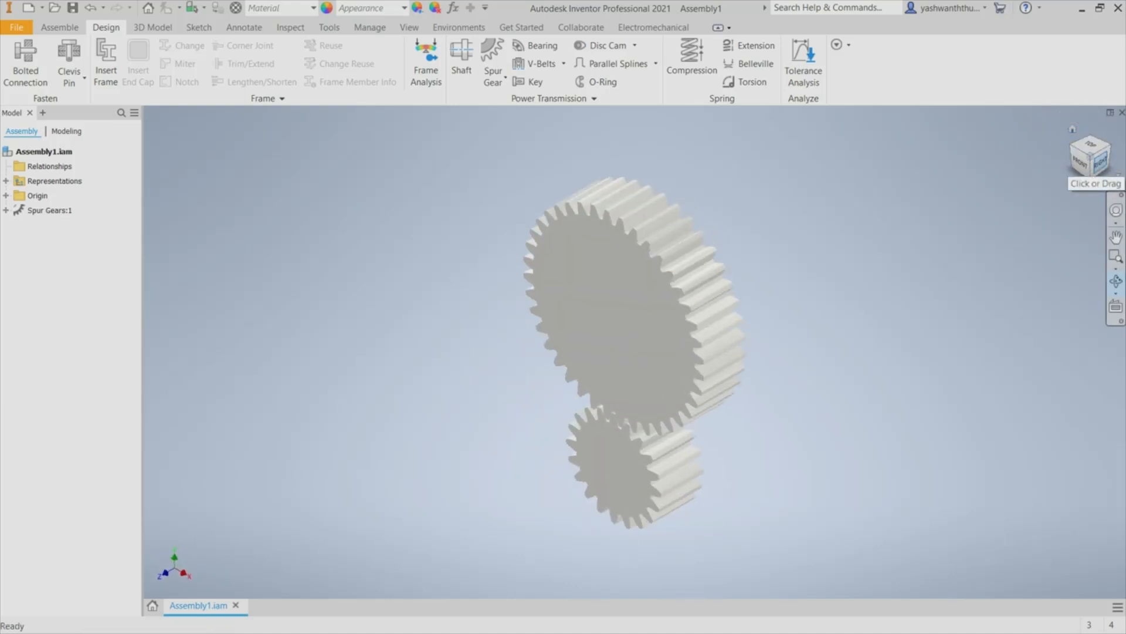
{"action": "left_click", "coordinate": [1100, 161]}
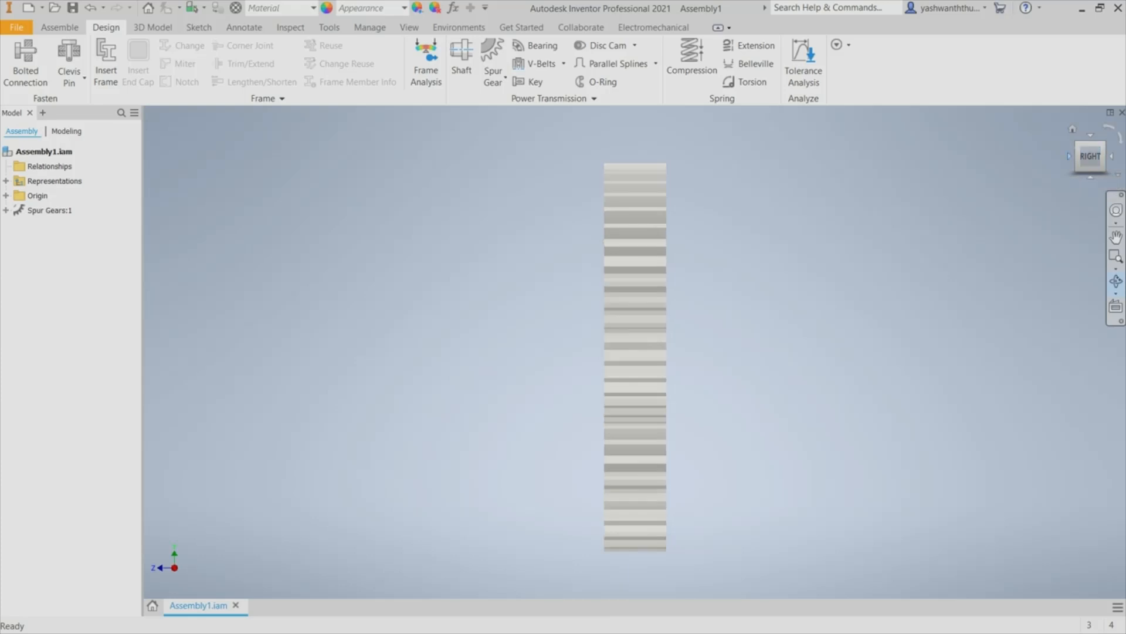
{"action": "left_click", "coordinate": [1069, 156]}
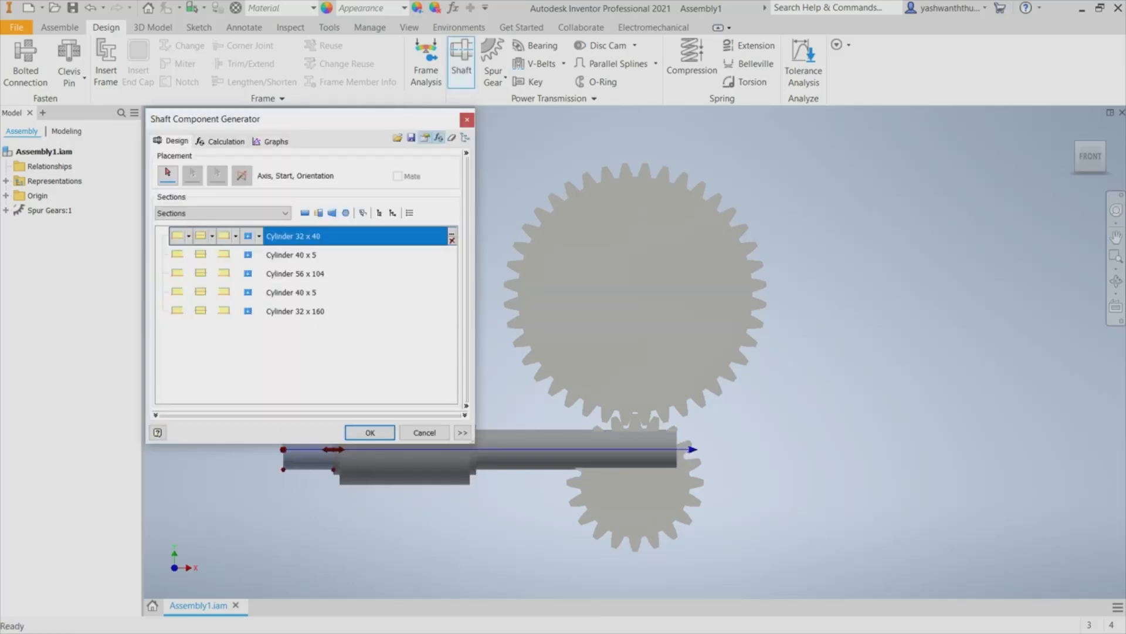
In the Shaft generator, set the main diameter of the middle, 104 mm long cylinder section to 100 mm.
{"action": "left_click", "coordinate": [317, 311]}
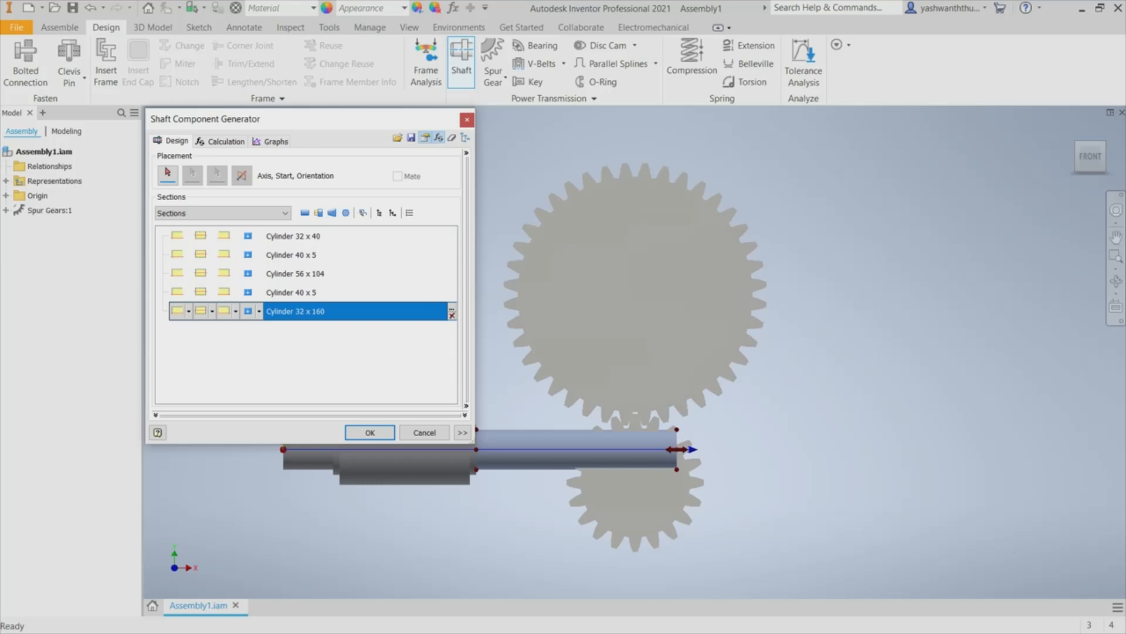
{"action": "left_click", "coordinate": [317, 292]}
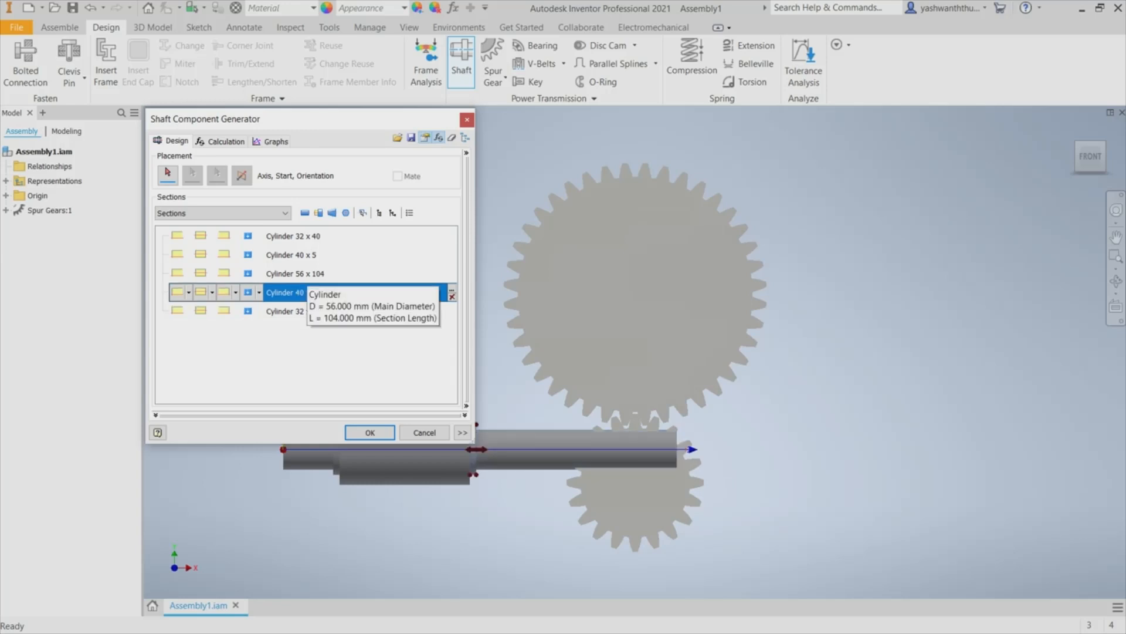
{"action": "left_click", "coordinate": [308, 273]}
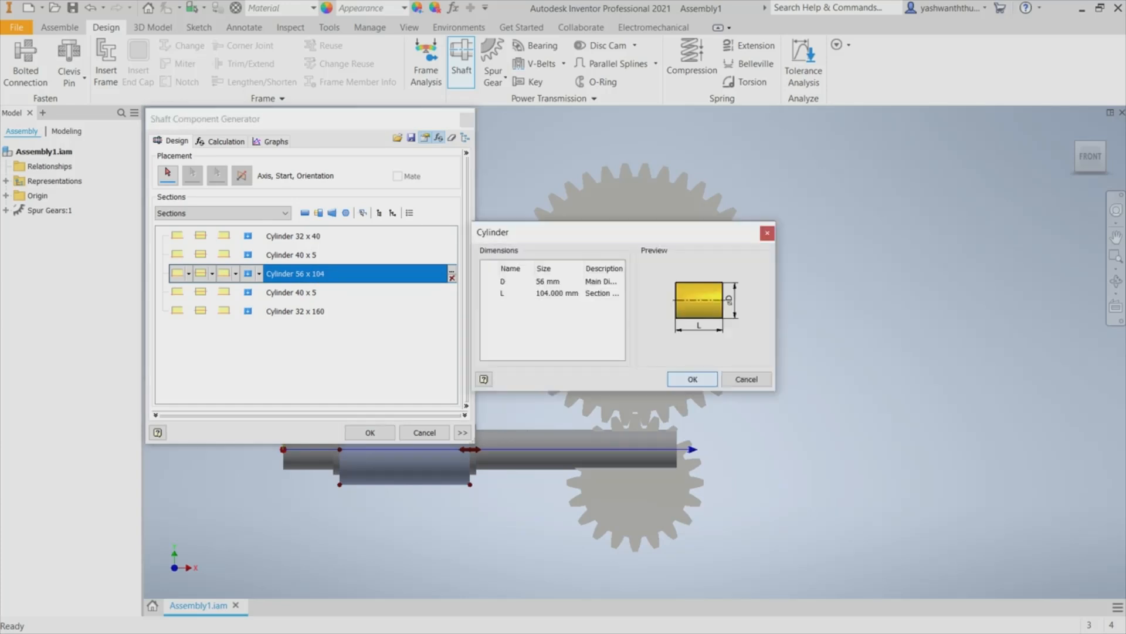
{"action": "left_click", "coordinate": [546, 281]}
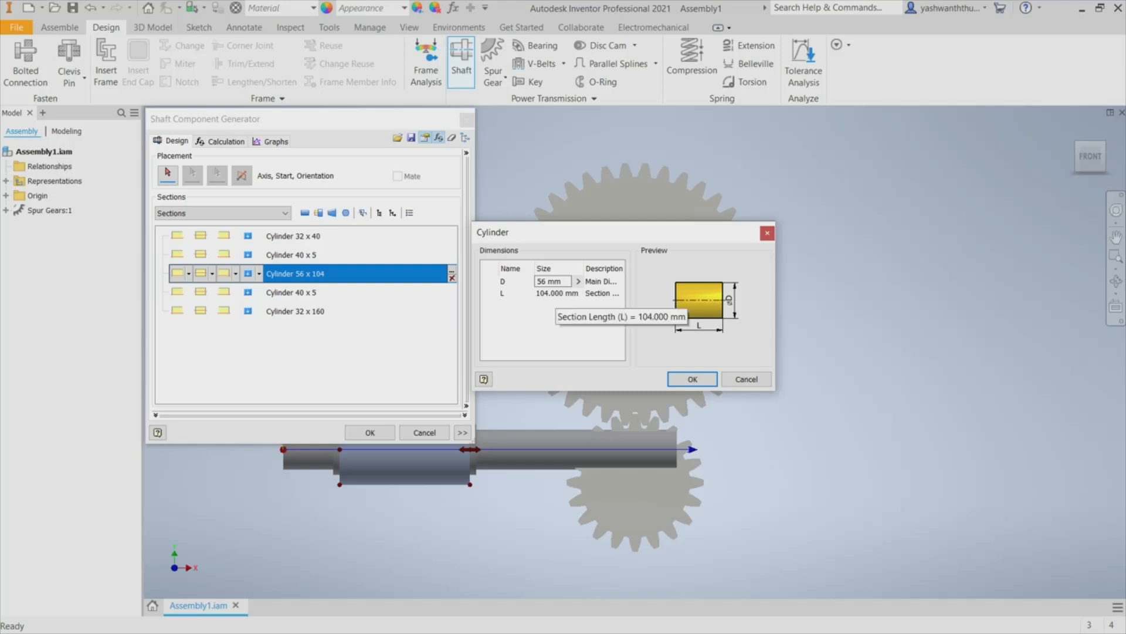
{"action": "key", "text": "BackSpace"}
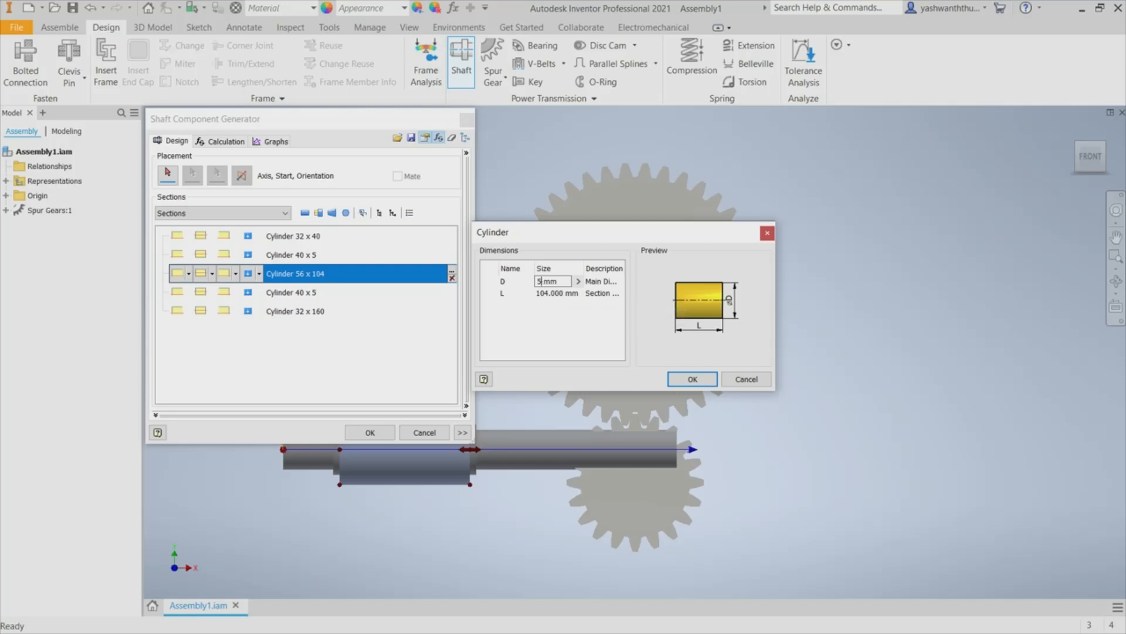
{"action": "type", "text": "0"}
{"action": "key", "text": "BackSpace"}
{"action": "key", "text": "BackSpace"}
{"action": "type", "text": "100"}
{"action": "key", "text": "Return"}
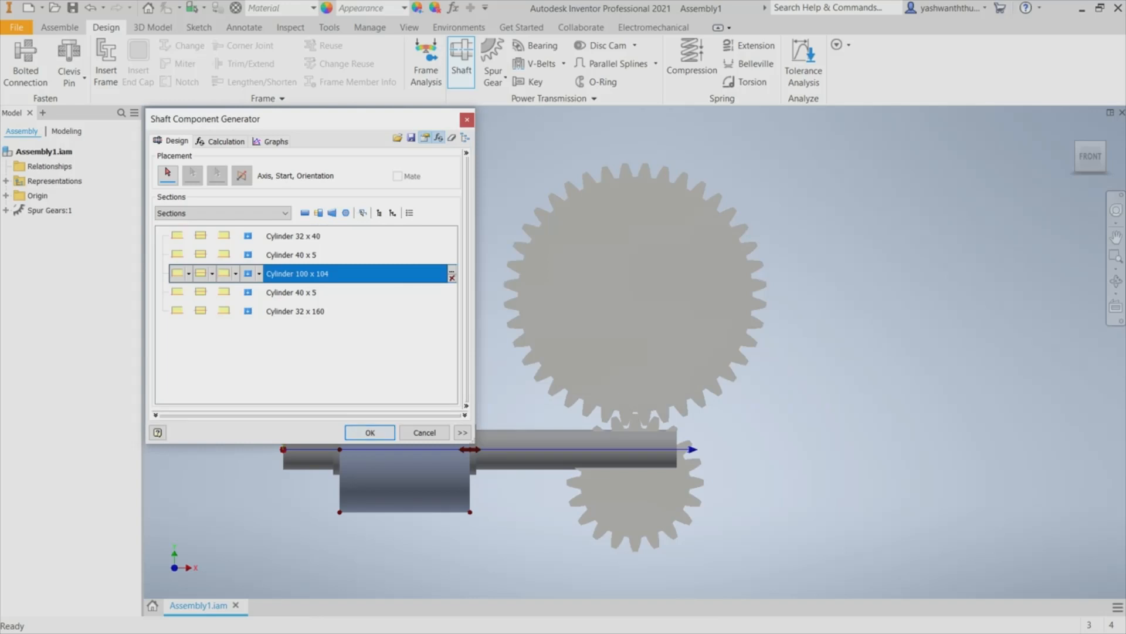
Generate the shaft with the proposed file names and place it to the right of the gear pair.
{"action": "key", "text": "Return"}
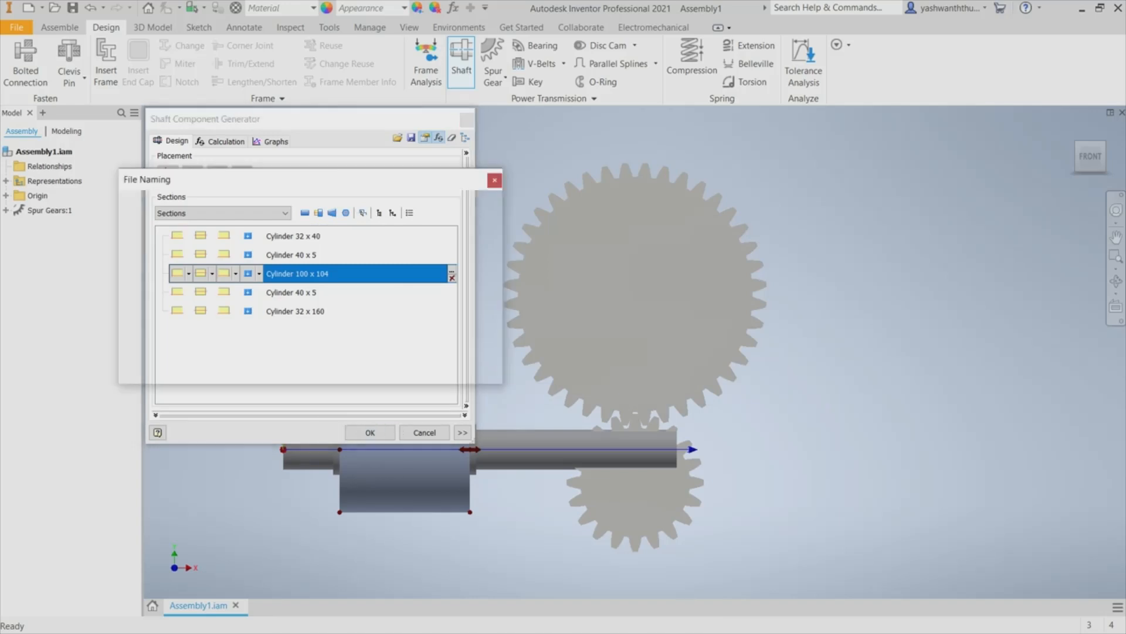
{"action": "key", "text": "Return"}
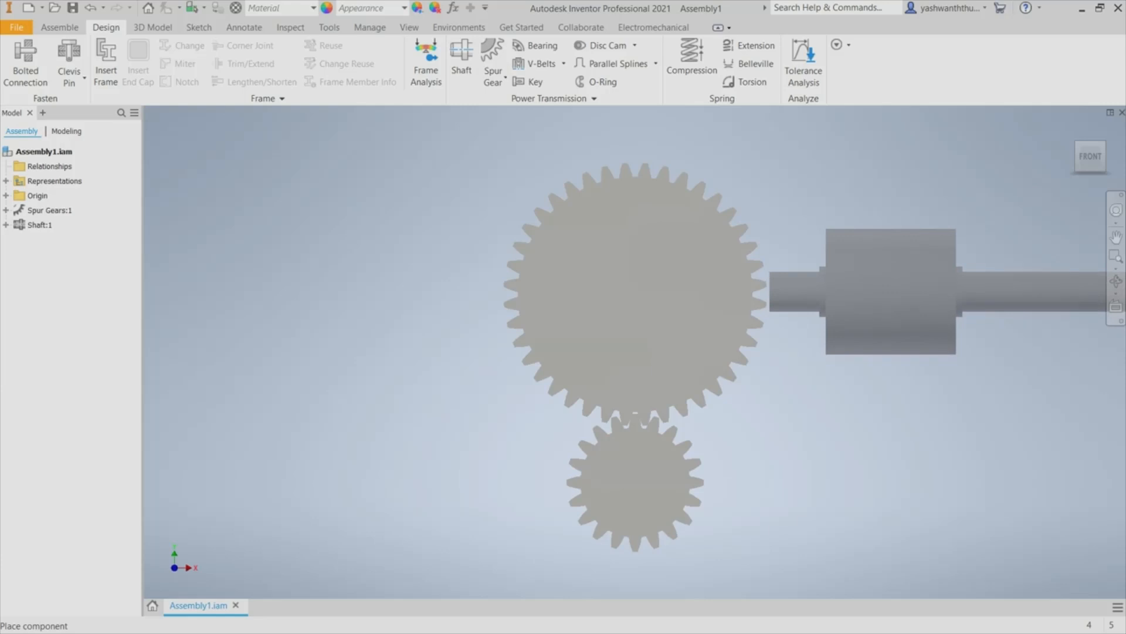
{"action": "scroll", "coordinate": [767, 291], "scroll_direction": "down", "scroll_amount": 3}
{"action": "left_click", "coordinate": [799, 288]}
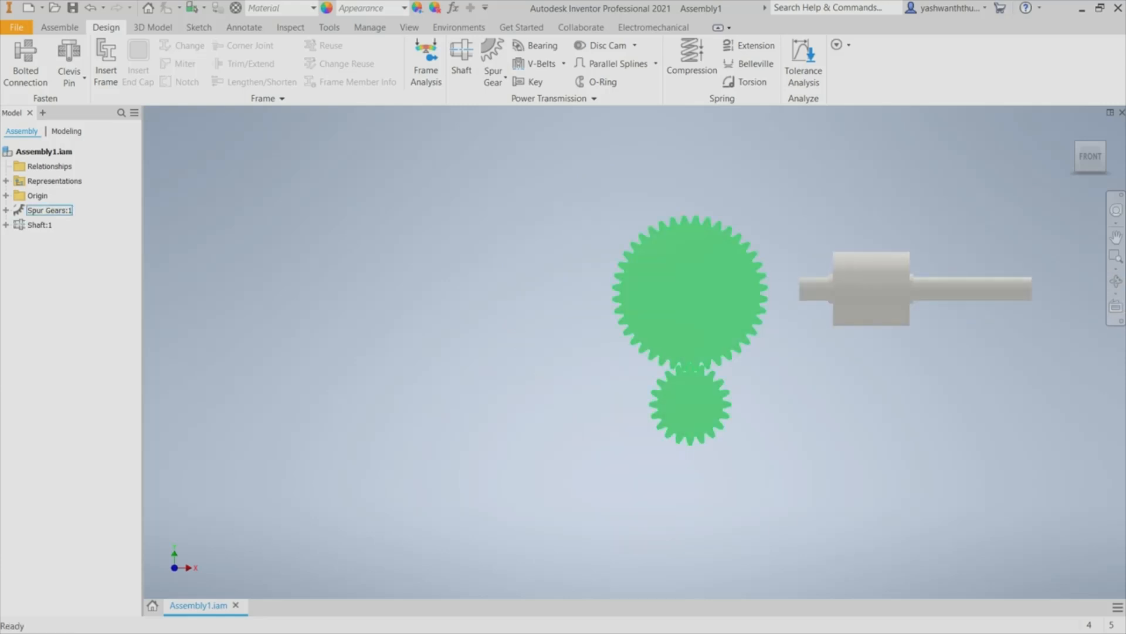
Try to rotate the spur gear pair with Free Rotate.
{"action": "left_click", "coordinate": [690, 292]}
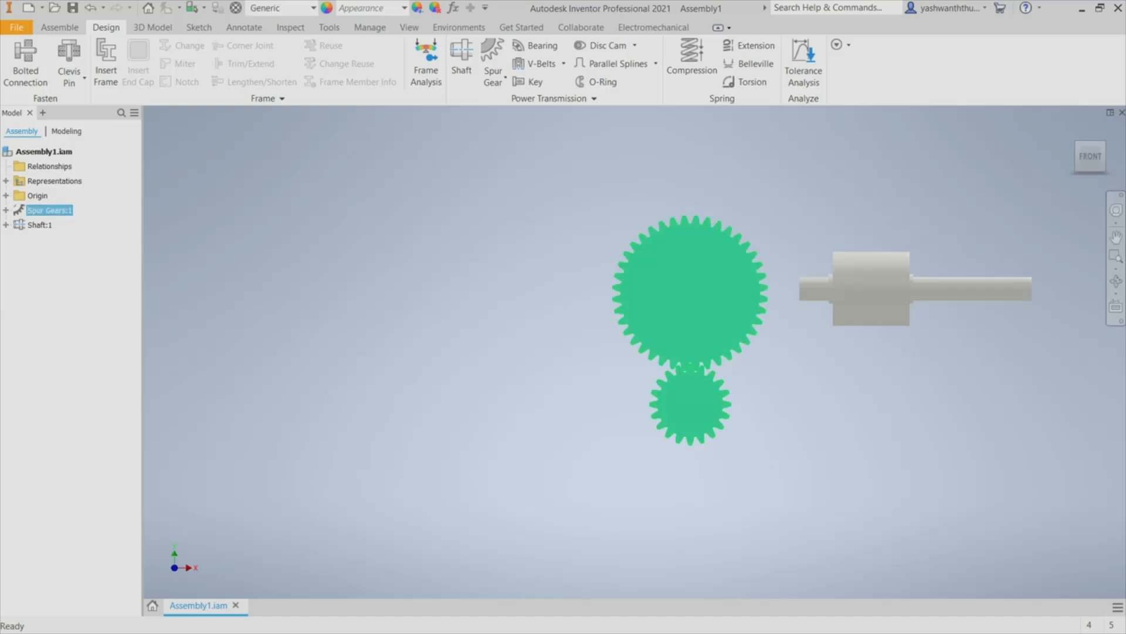
{"action": "right_click", "coordinate": [685, 228]}
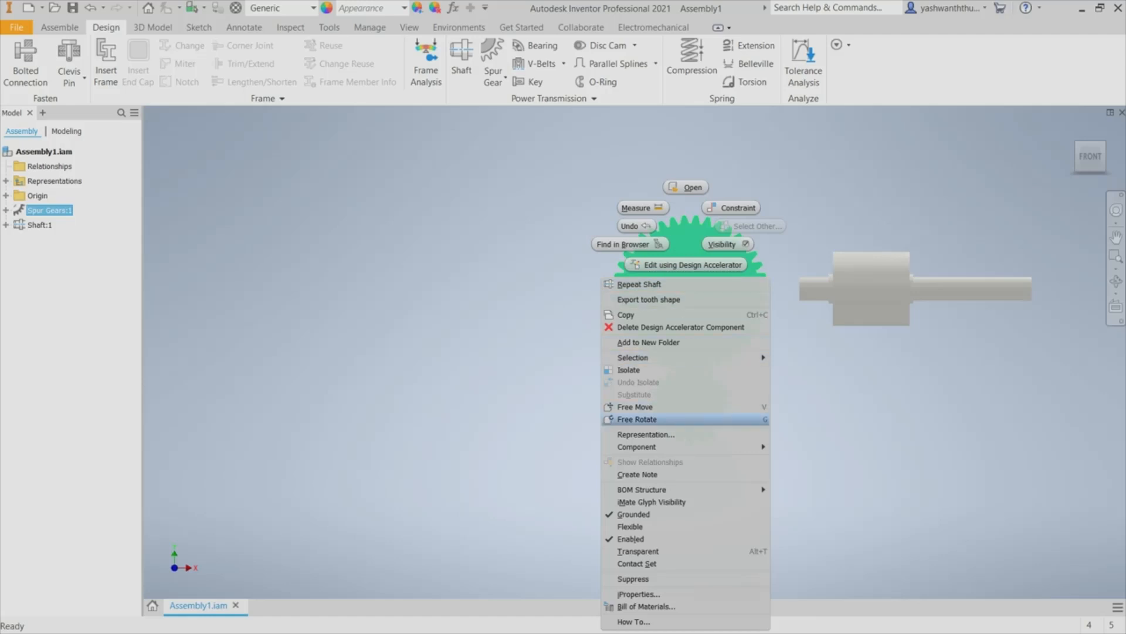
{"action": "left_click", "coordinate": [637, 419]}
{"action": "left_click", "coordinate": [49, 210]}
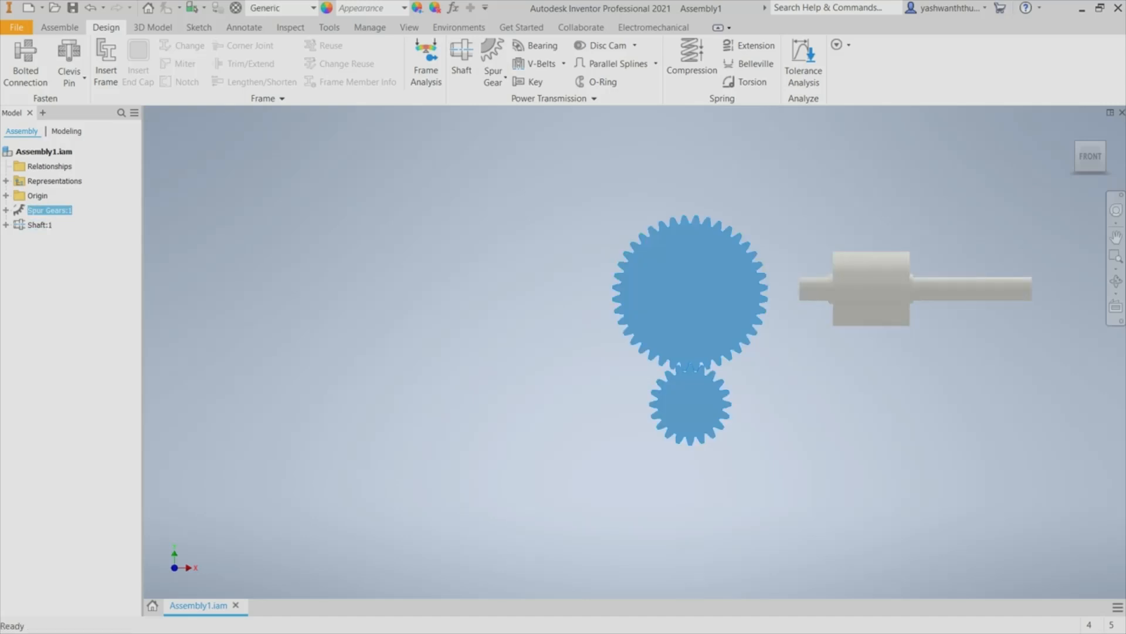
{"action": "left_click", "coordinate": [59, 27]}
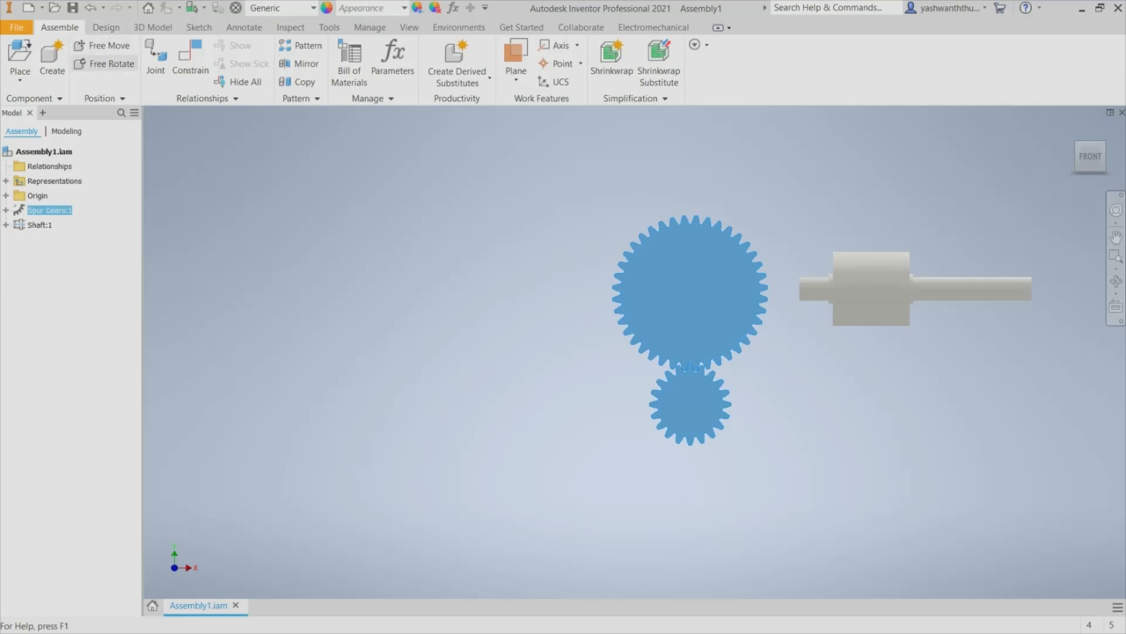
{"action": "left_click", "coordinate": [104, 63]}
{"action": "left_click", "coordinate": [712, 307]}
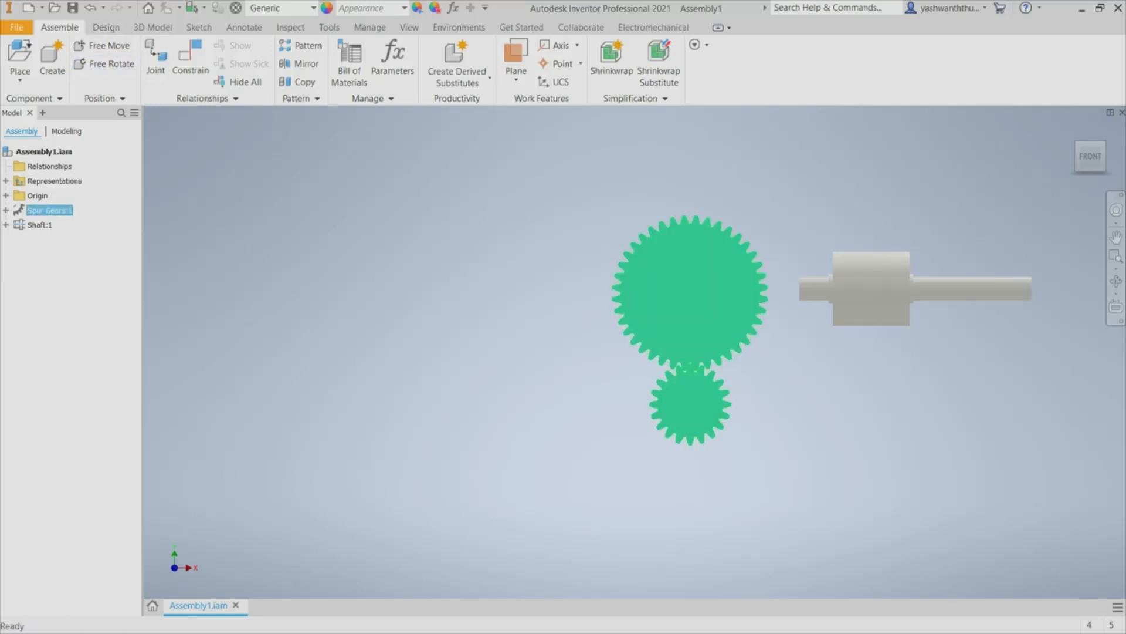
{"action": "left_click", "coordinate": [104, 64]}
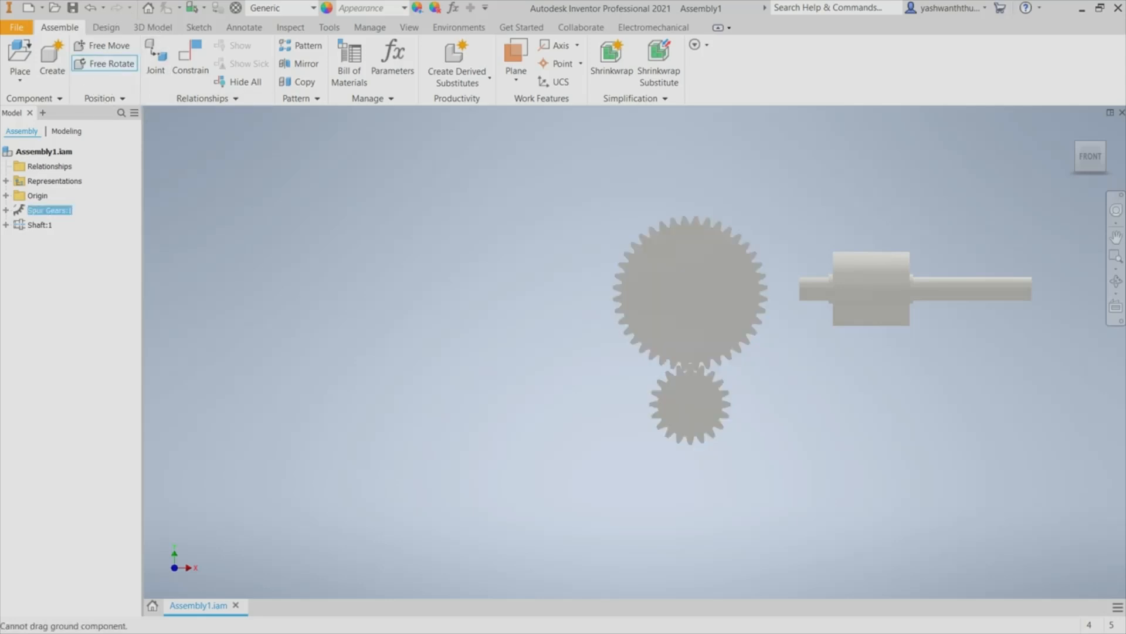
{"action": "key", "text": "Escape"}
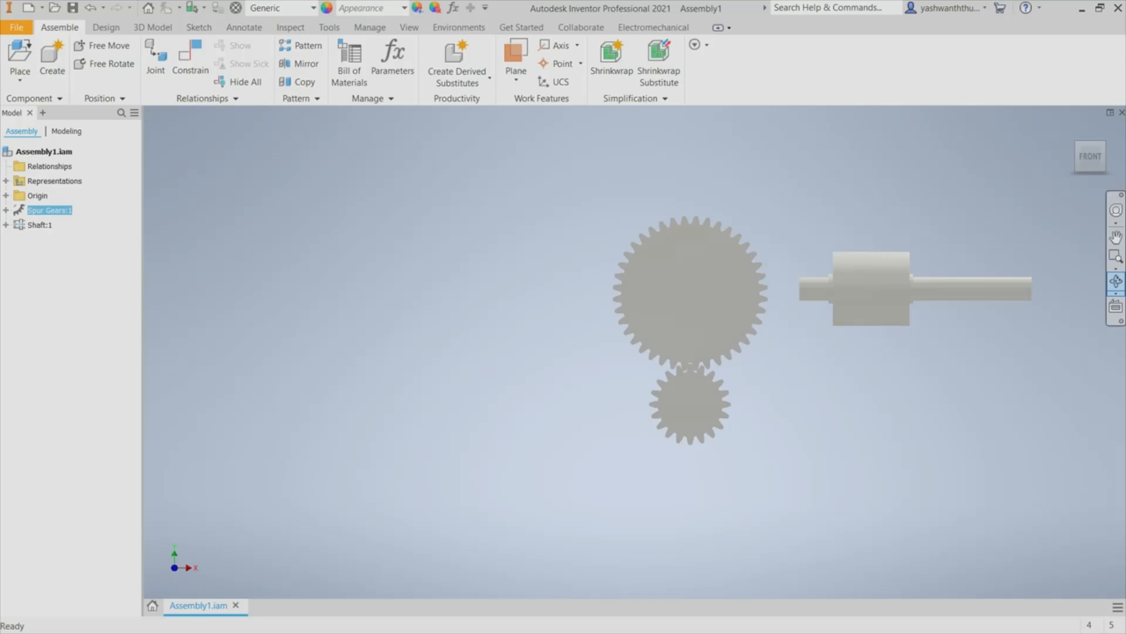
Inspect the gear pair and shaft in 3D and from the right side, and return to the front view.
{"action": "left_click", "coordinate": [1115, 281]}
{"action": "left_click_drag", "start_coordinate": [721, 346], "coordinate": [422, 323]}
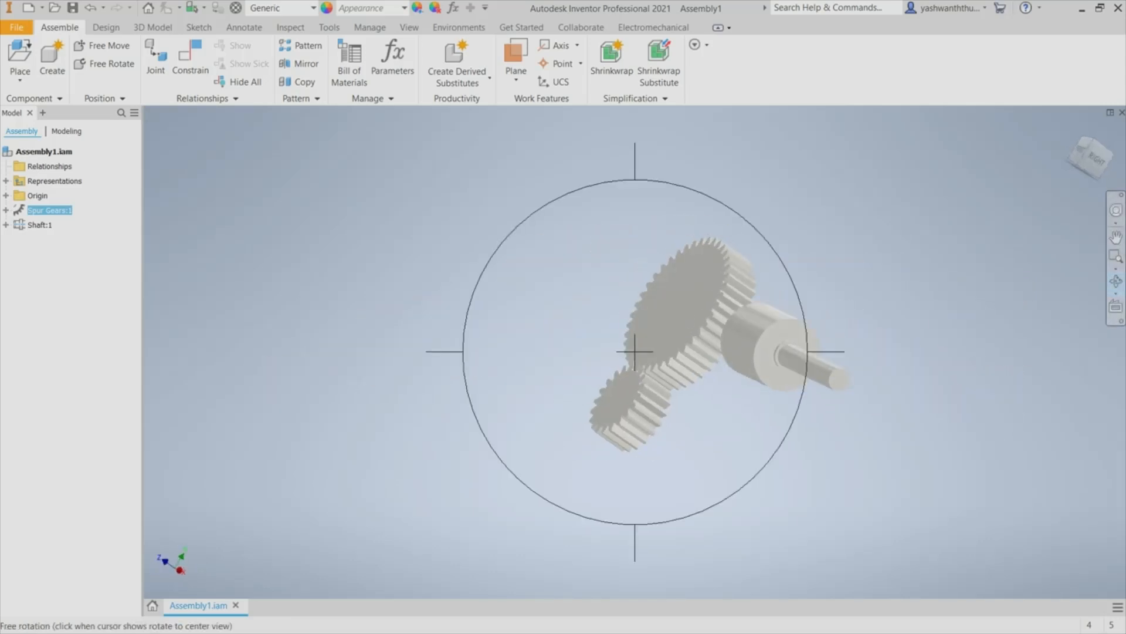
{"action": "left_click", "coordinate": [1090, 156]}
{"action": "key", "text": "Escape"}
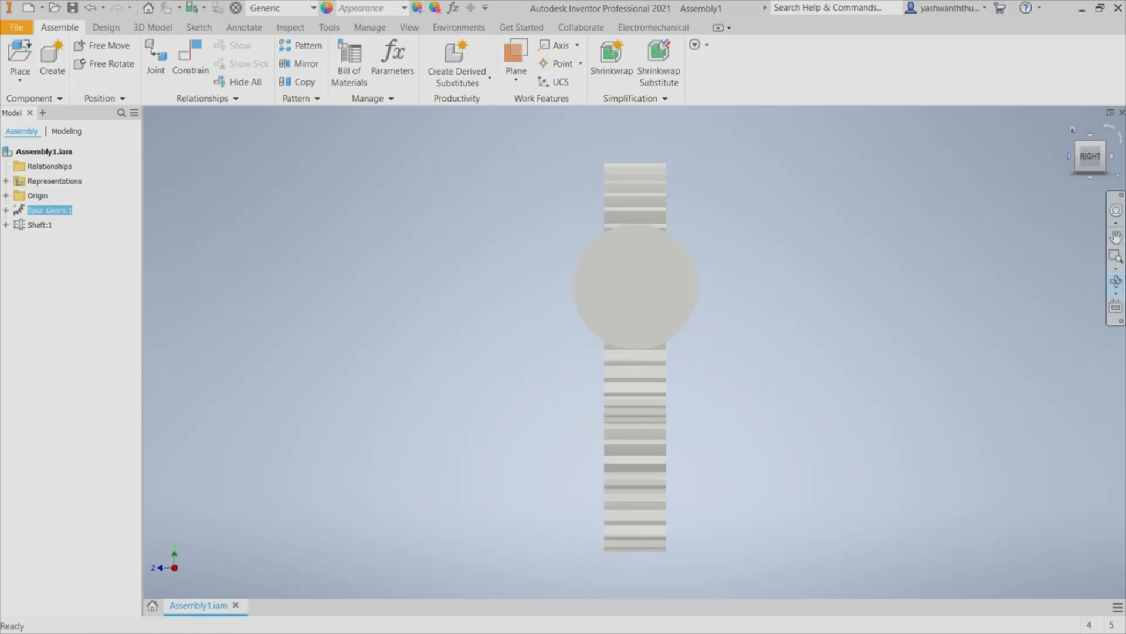
{"action": "left_click", "coordinate": [1070, 156]}
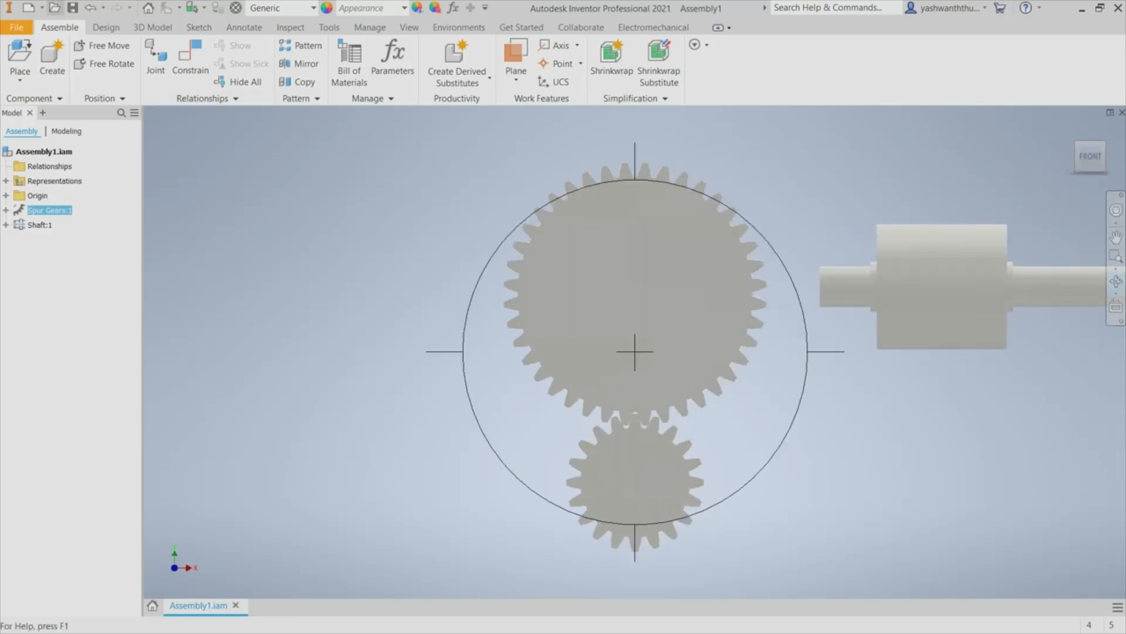
{"action": "left_click", "coordinate": [106, 27]}
{"action": "left_click", "coordinate": [59, 27]}
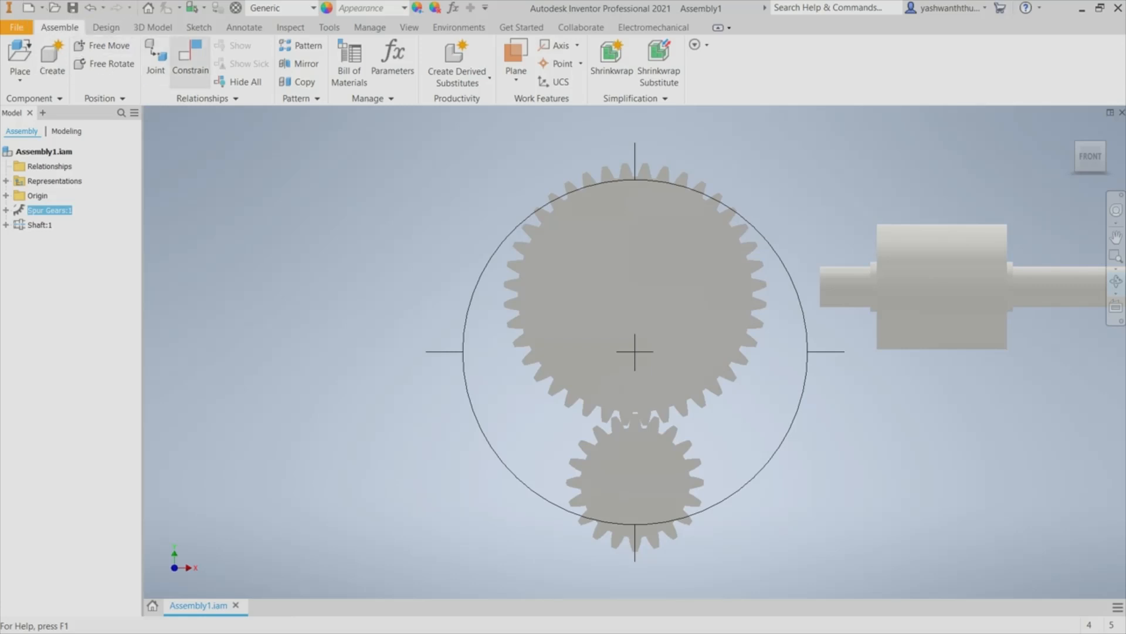
Constrain the shaft's axis to the Z Axis of the larger gear, Spur Gear2, with a mate at 0 mm offset.
{"action": "left_click", "coordinate": [190, 61]}
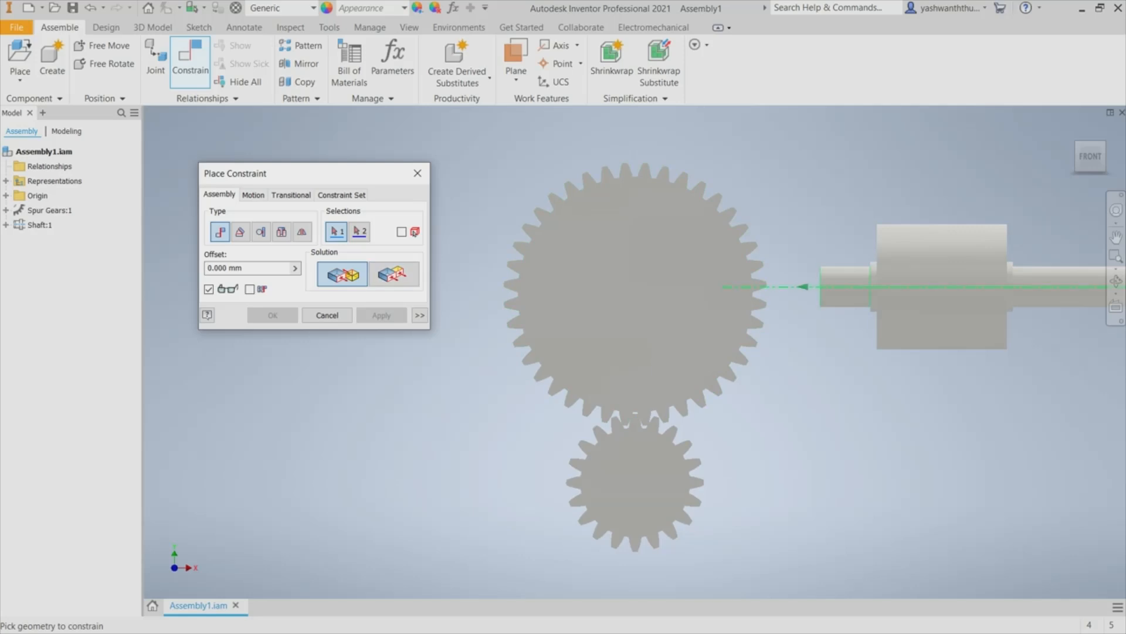
{"action": "mouse_move", "coordinate": [836, 302]}
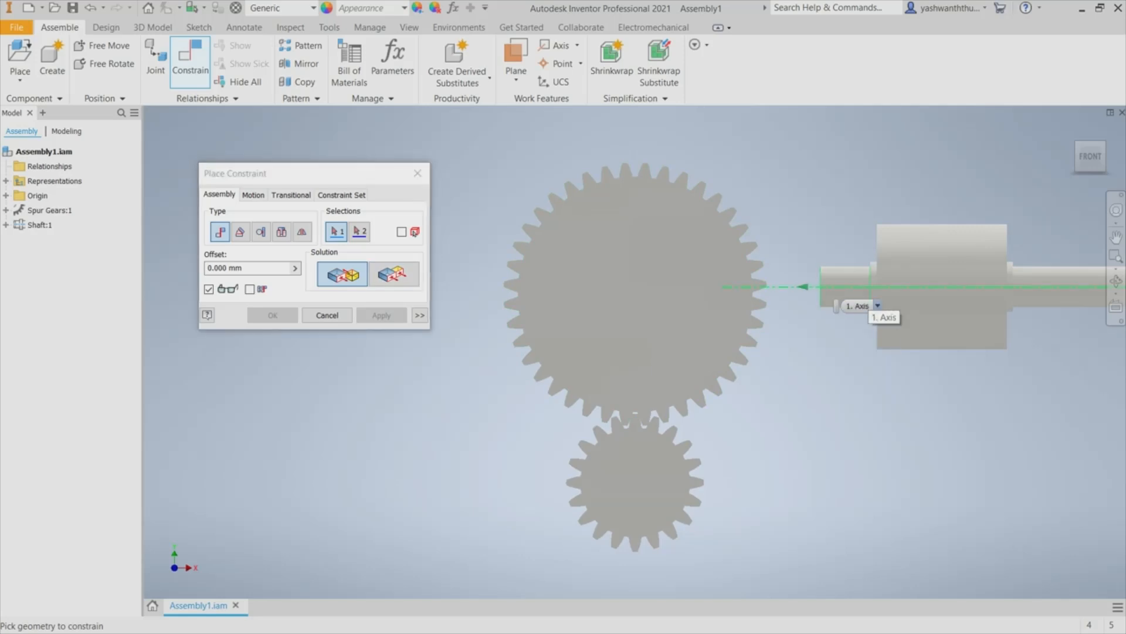
{"action": "left_click", "coordinate": [878, 305]}
{"action": "left_click", "coordinate": [862, 322]}
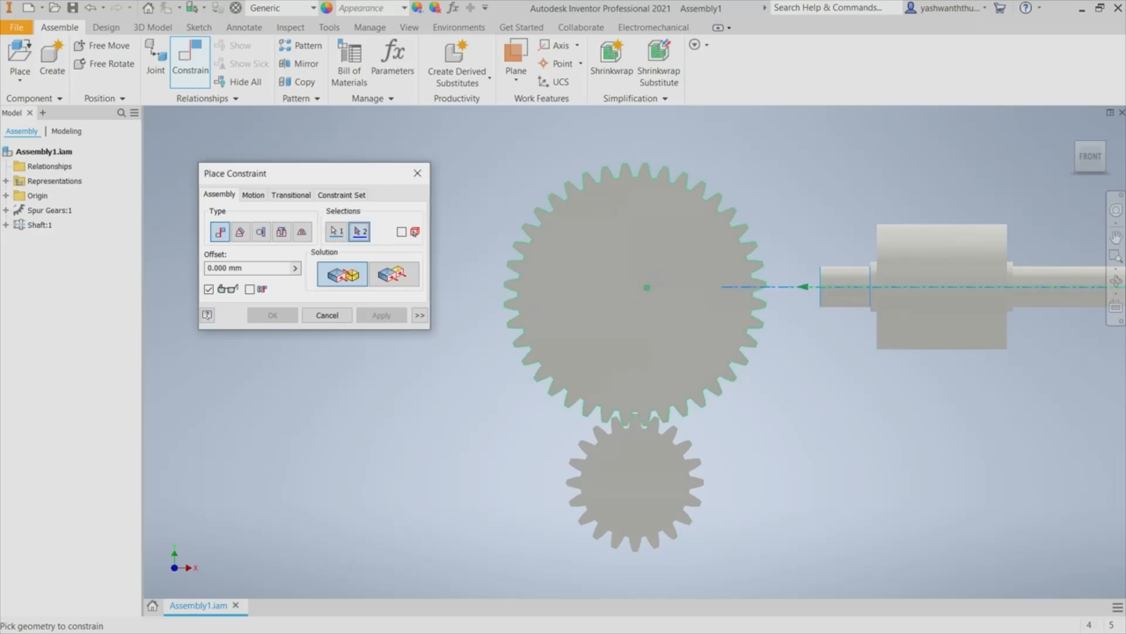
{"action": "mouse_move", "coordinate": [643, 303]}
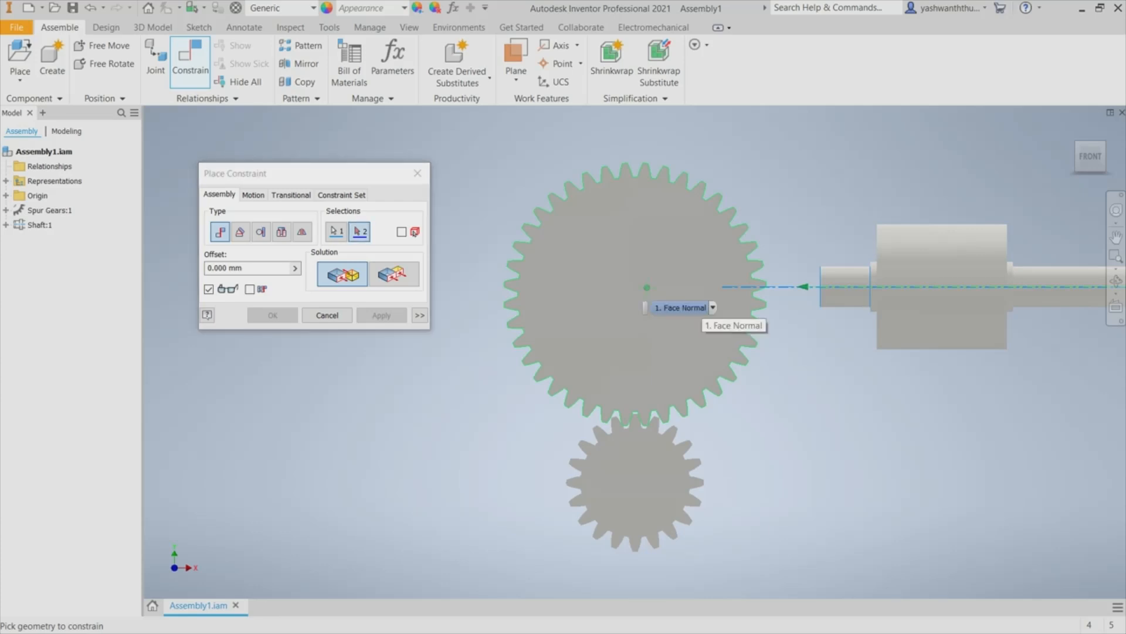
{"action": "left_click", "coordinate": [713, 307]}
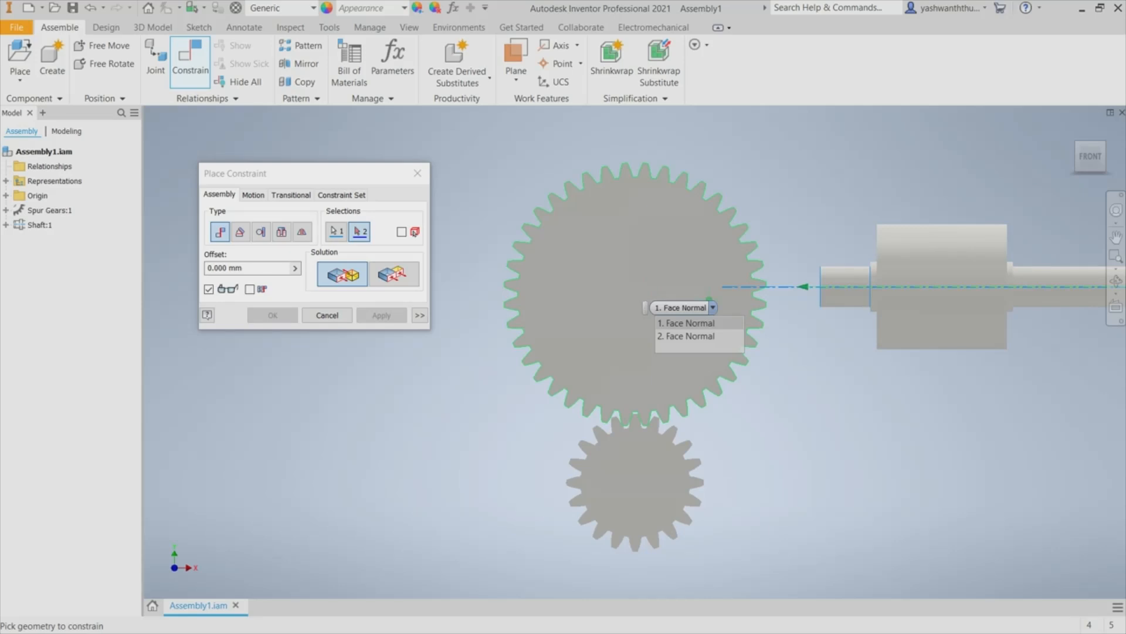
{"action": "left_click", "coordinate": [686, 335]}
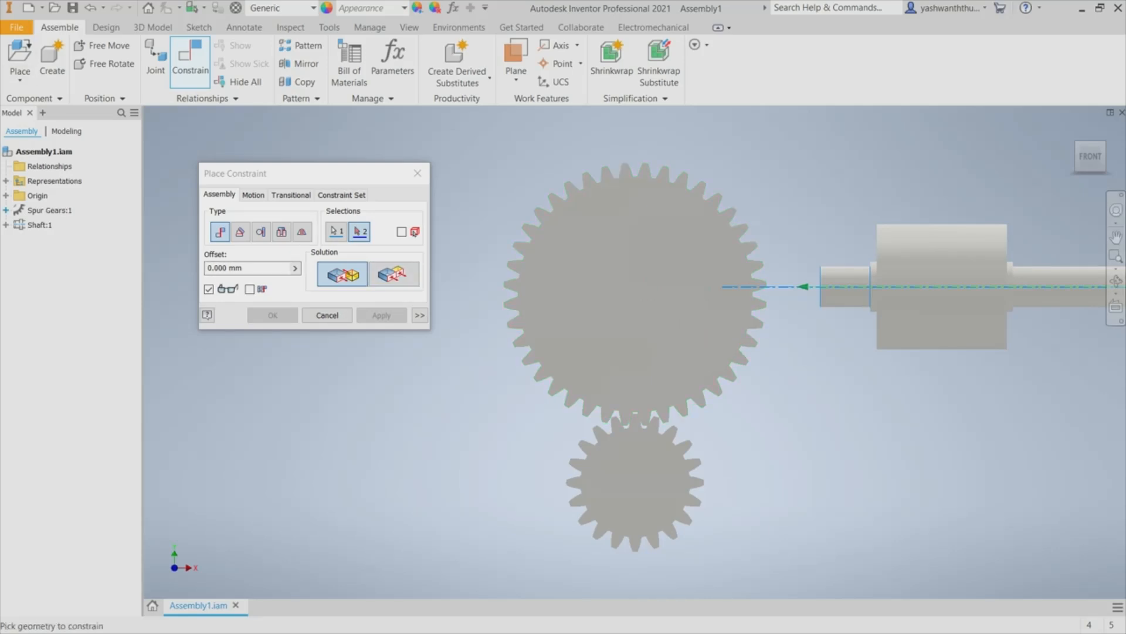
{"action": "left_click", "coordinate": [5, 210]}
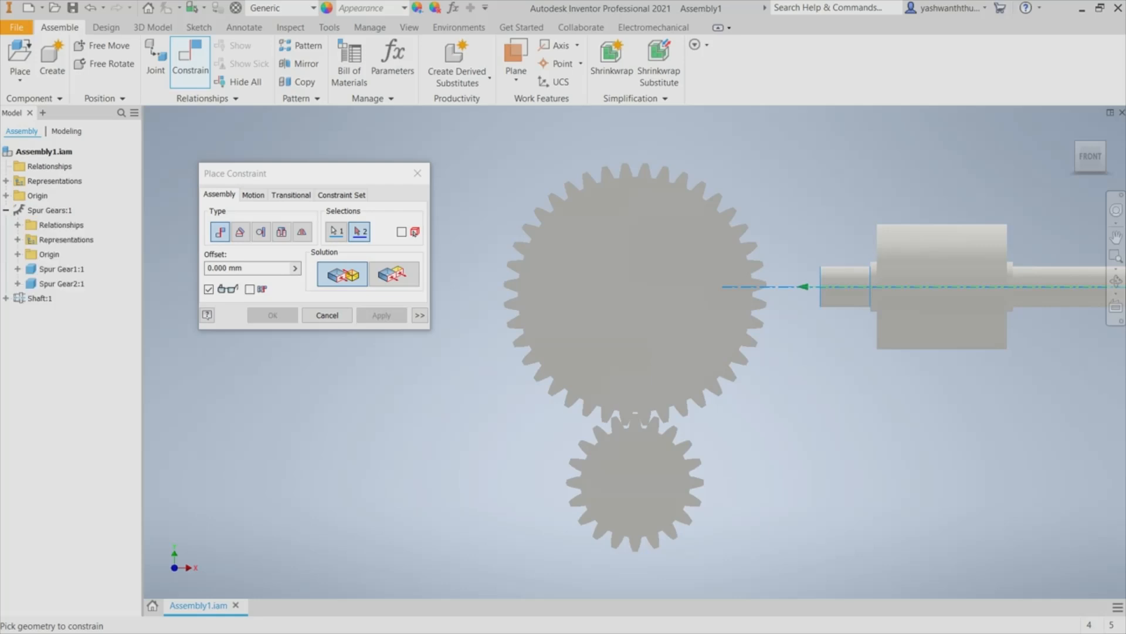
{"action": "left_click", "coordinate": [17, 283]}
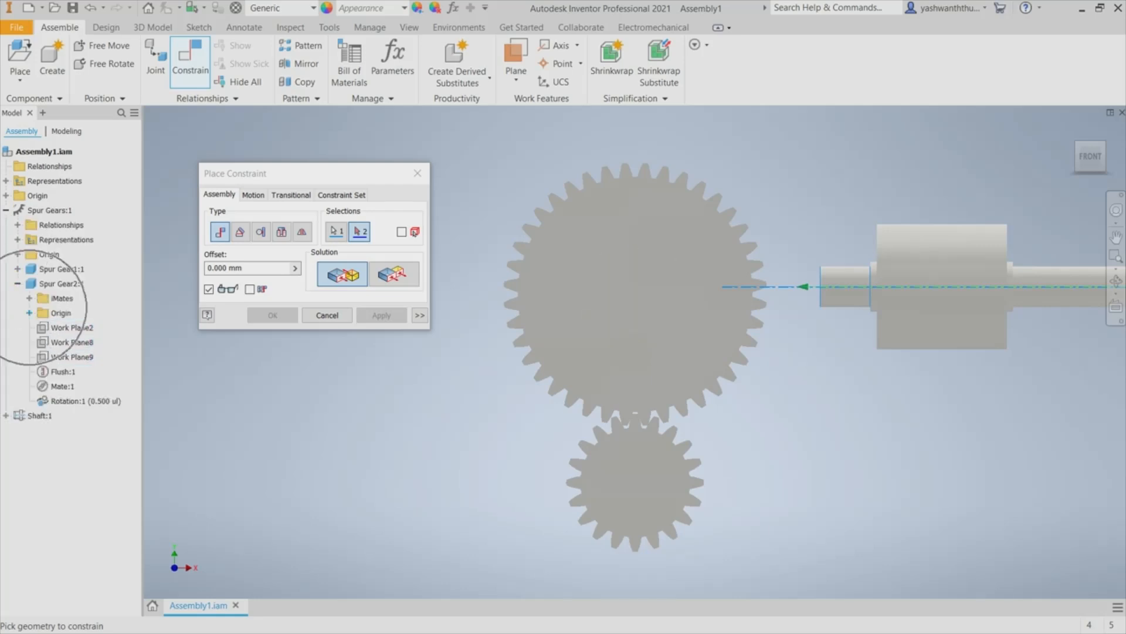
{"action": "left_click", "coordinate": [28, 313]}
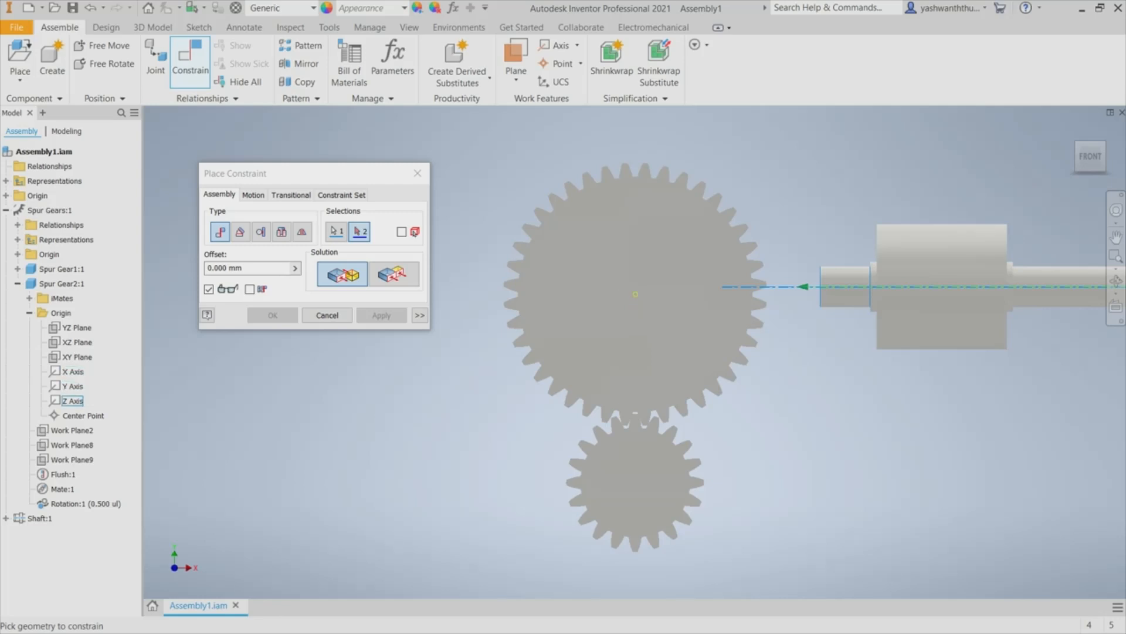
{"action": "left_click", "coordinate": [73, 401]}
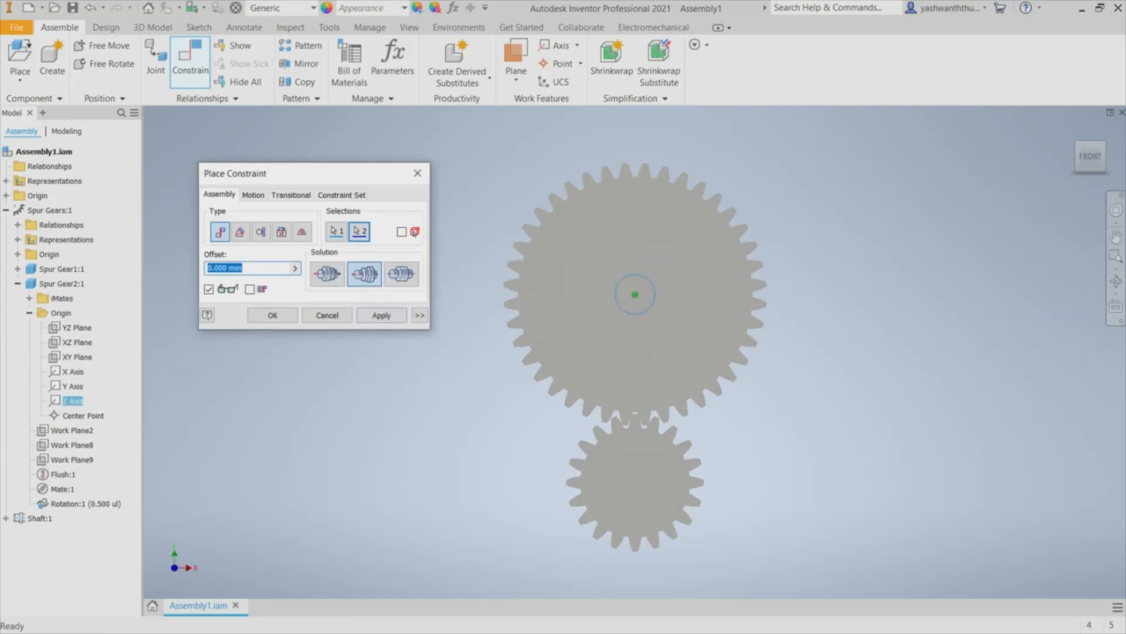
{"action": "left_click", "coordinate": [381, 315]}
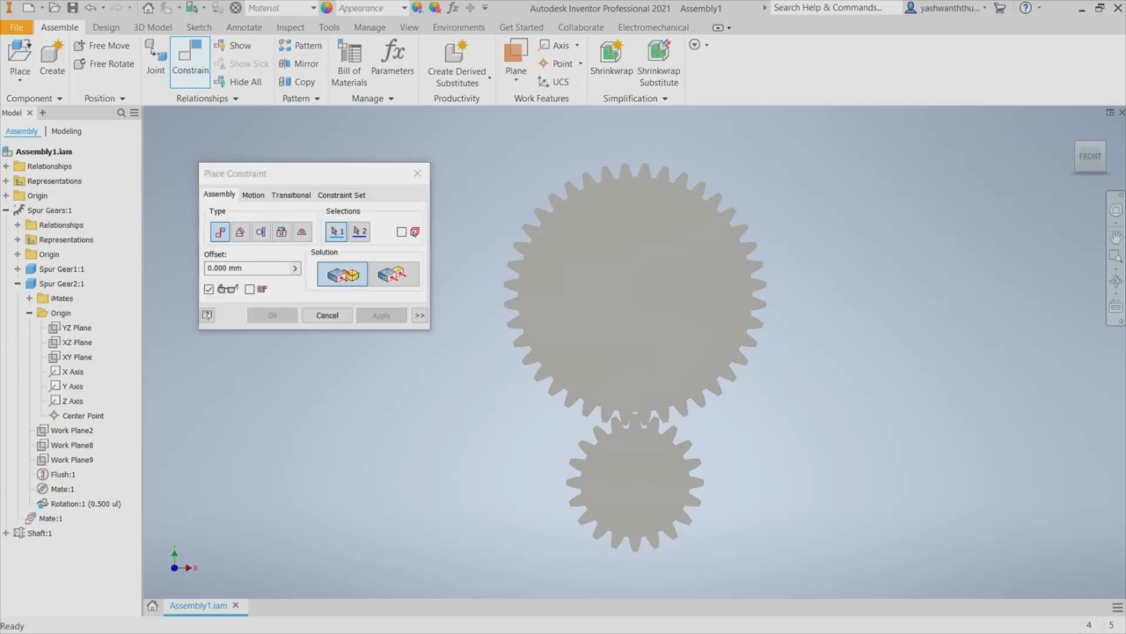
Mate the gear-side end face of the shaft's large cylinder section with the larger gear's outer side face at a 30 mm offset.
{"action": "left_click", "coordinate": [1116, 280]}
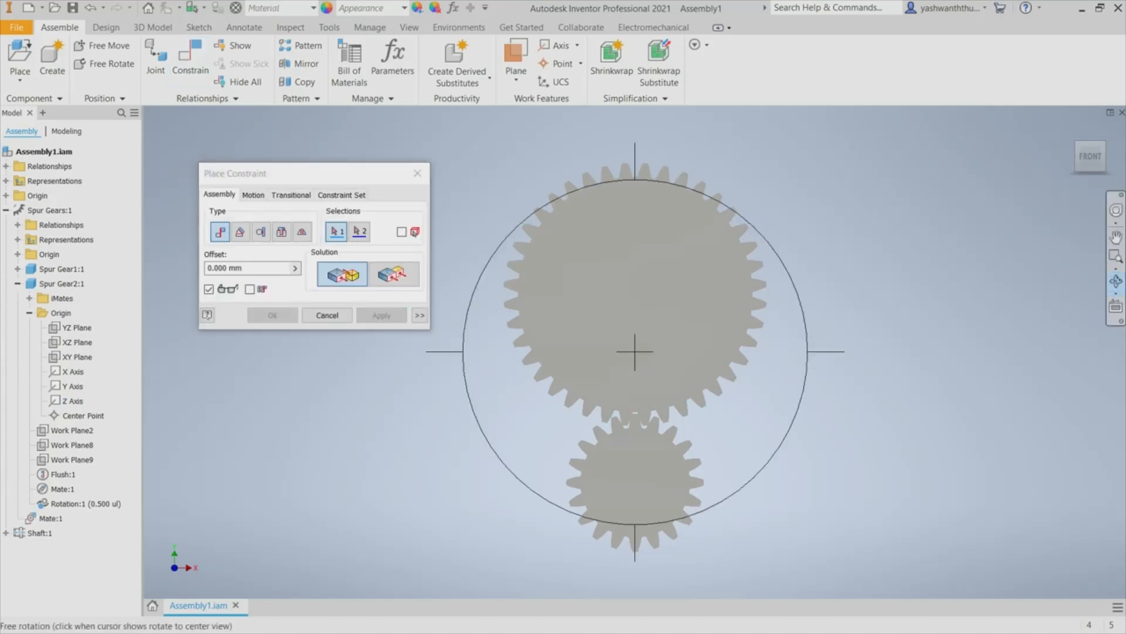
{"action": "left_click_drag", "start_coordinate": [563, 352], "coordinate": [692, 358]}
{"action": "middle_click_drag", "start_coordinate": [692, 358], "coordinate": [736, 358], "text": "shift"}
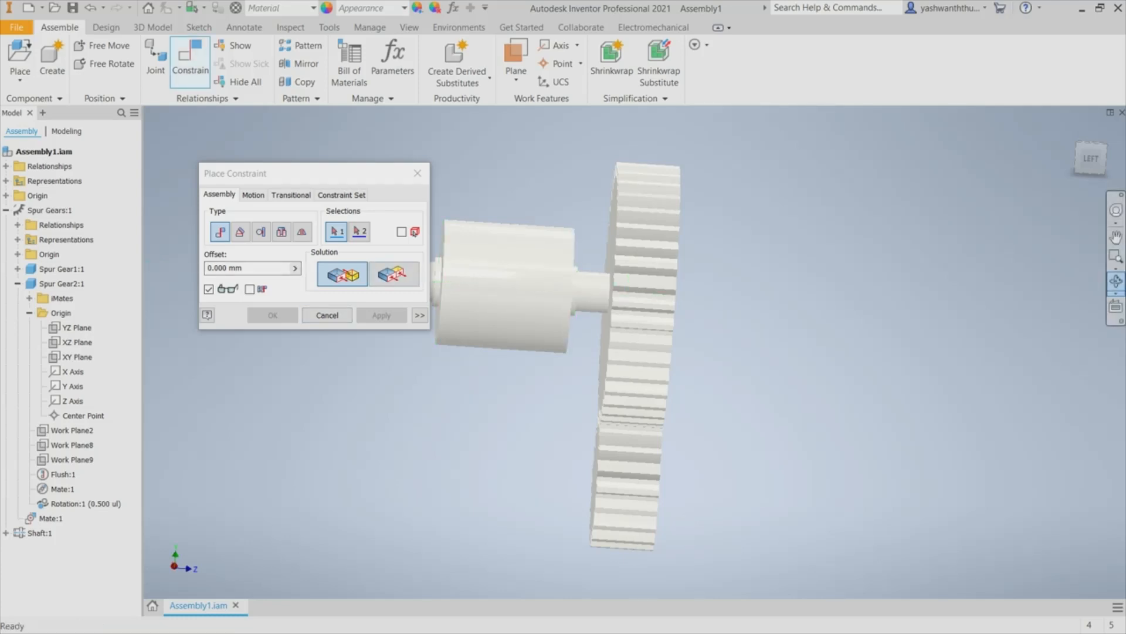
{"action": "left_click", "coordinate": [1115, 281]}
{"action": "left_click_drag", "start_coordinate": [635, 351], "coordinate": [605, 351]}
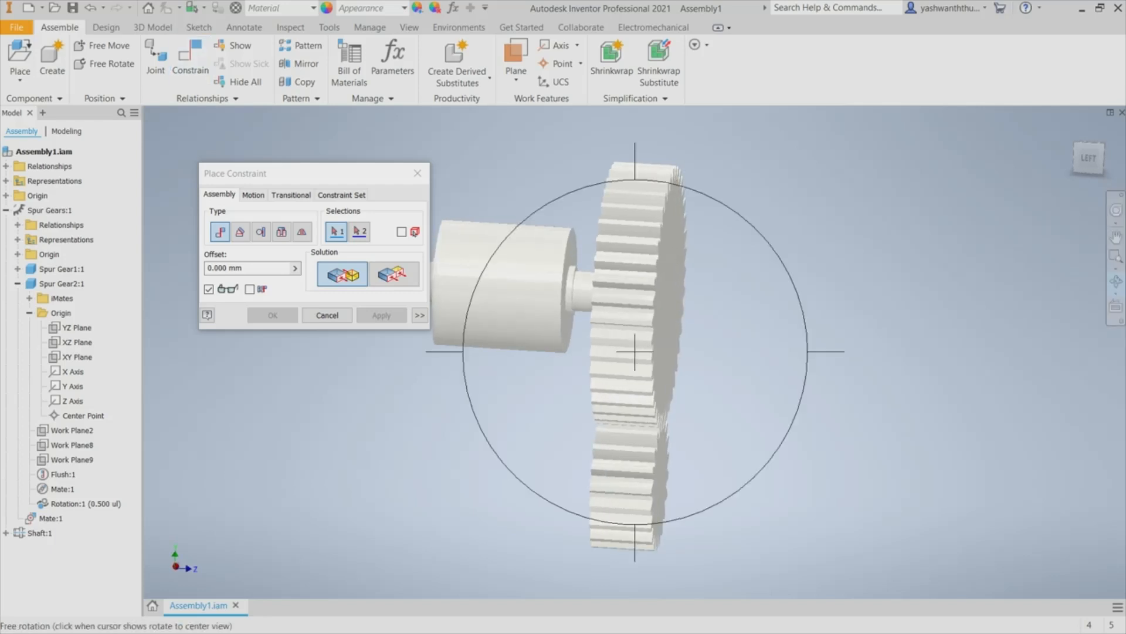
{"action": "middle_click_drag", "start_coordinate": [634, 351], "coordinate": [694, 339]}
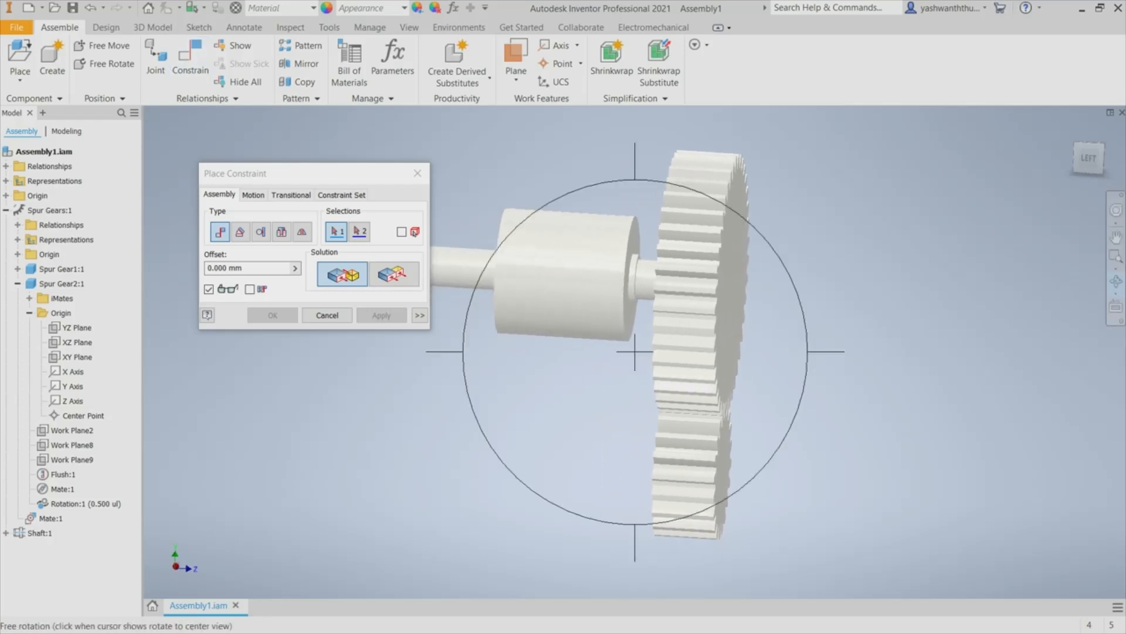
{"action": "key", "text": "Escape"}
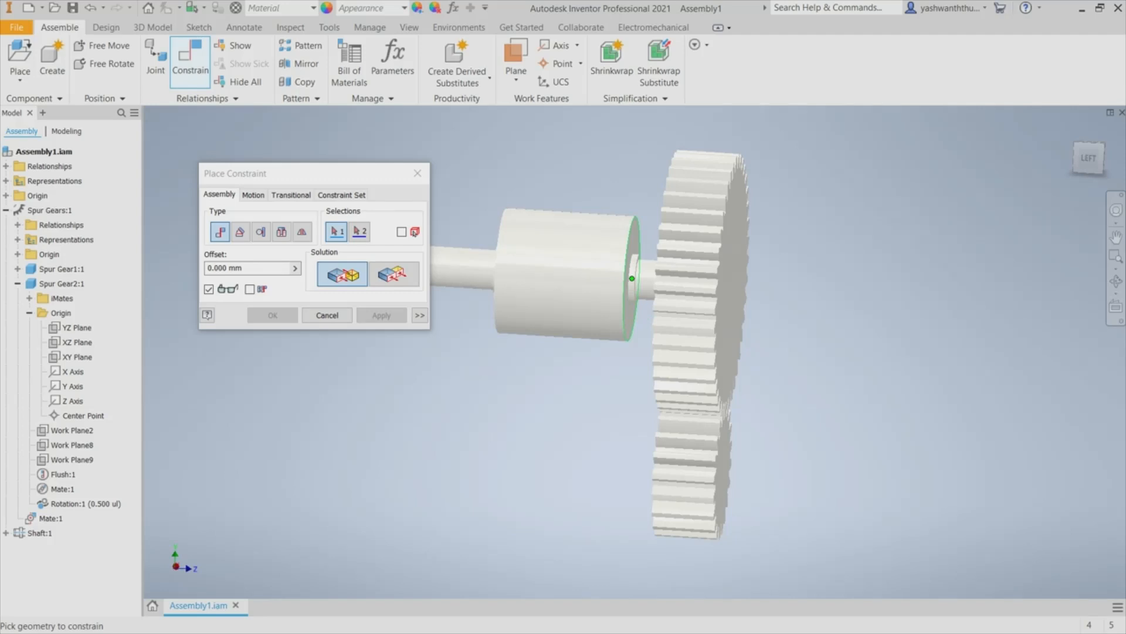
{"action": "left_click", "coordinate": [632, 278]}
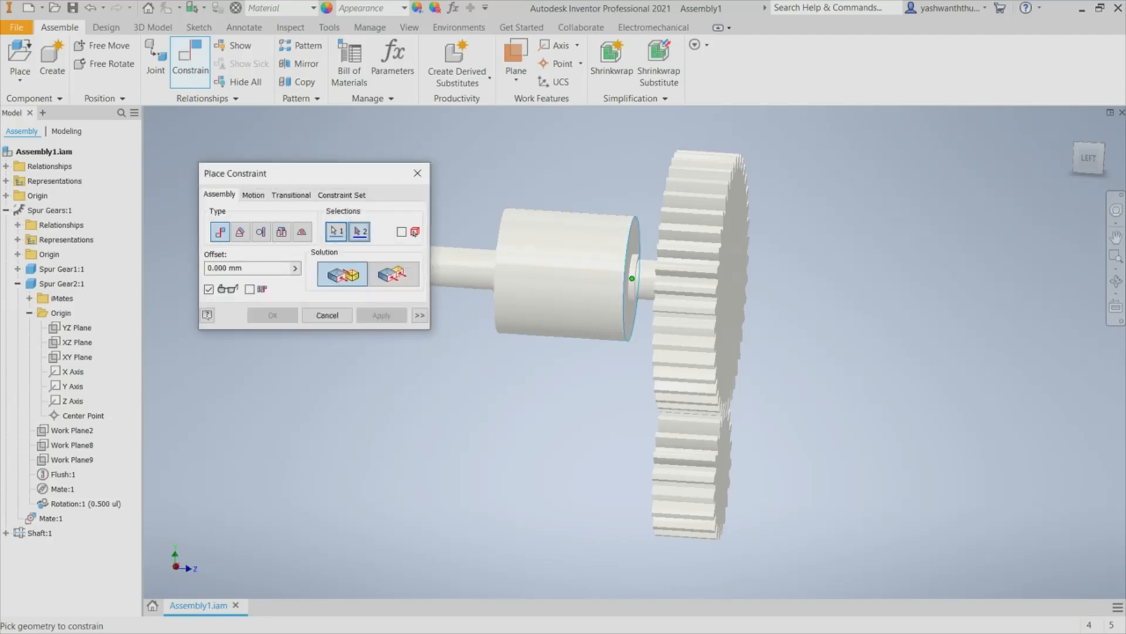
{"action": "left_click", "coordinate": [740, 287]}
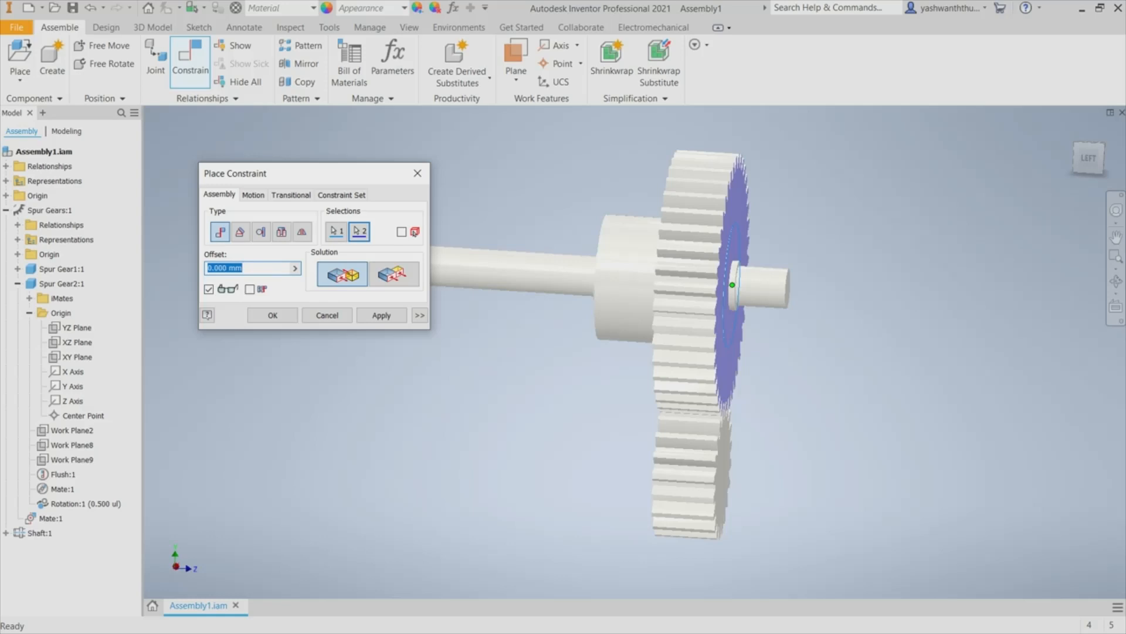
{"action": "type", "text": "30"}
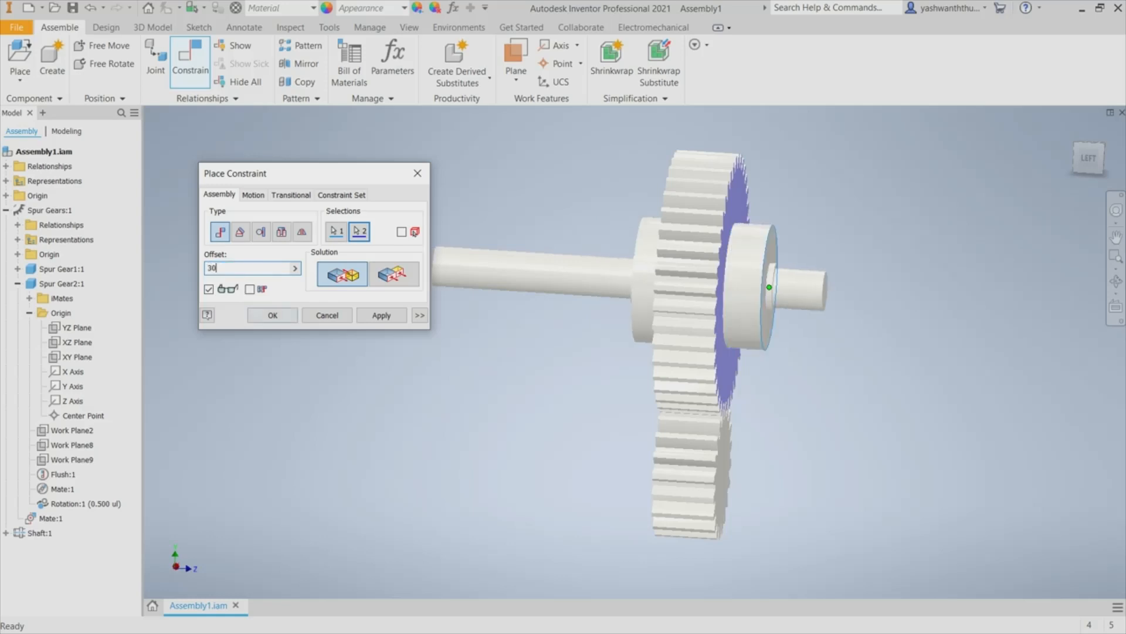
{"action": "left_click", "coordinate": [381, 315]}
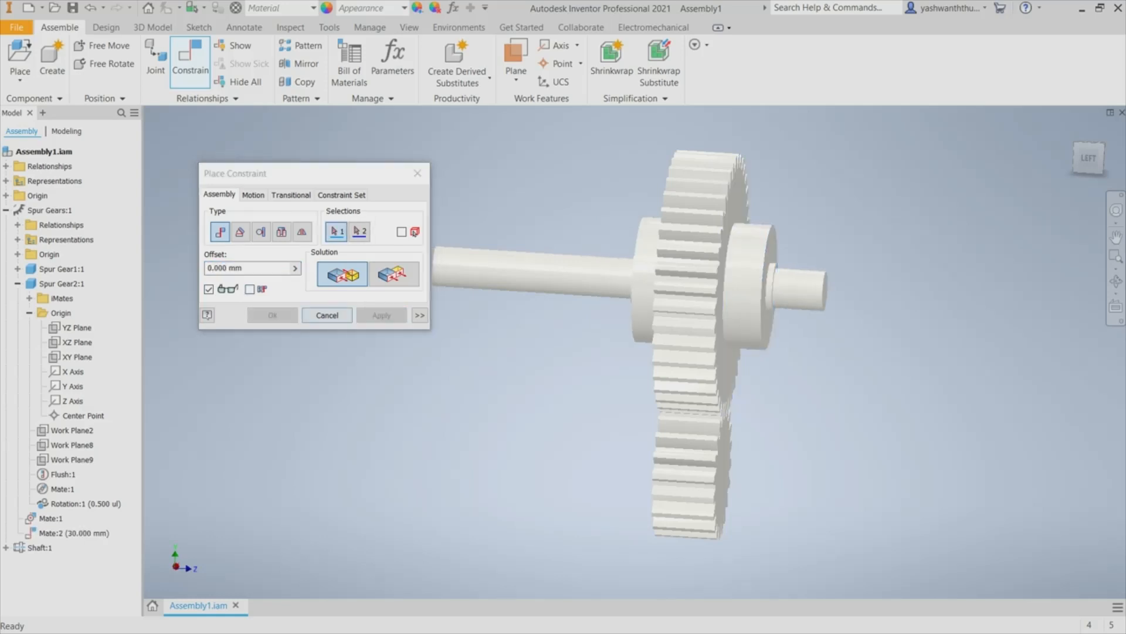
{"action": "key", "text": "Escape"}
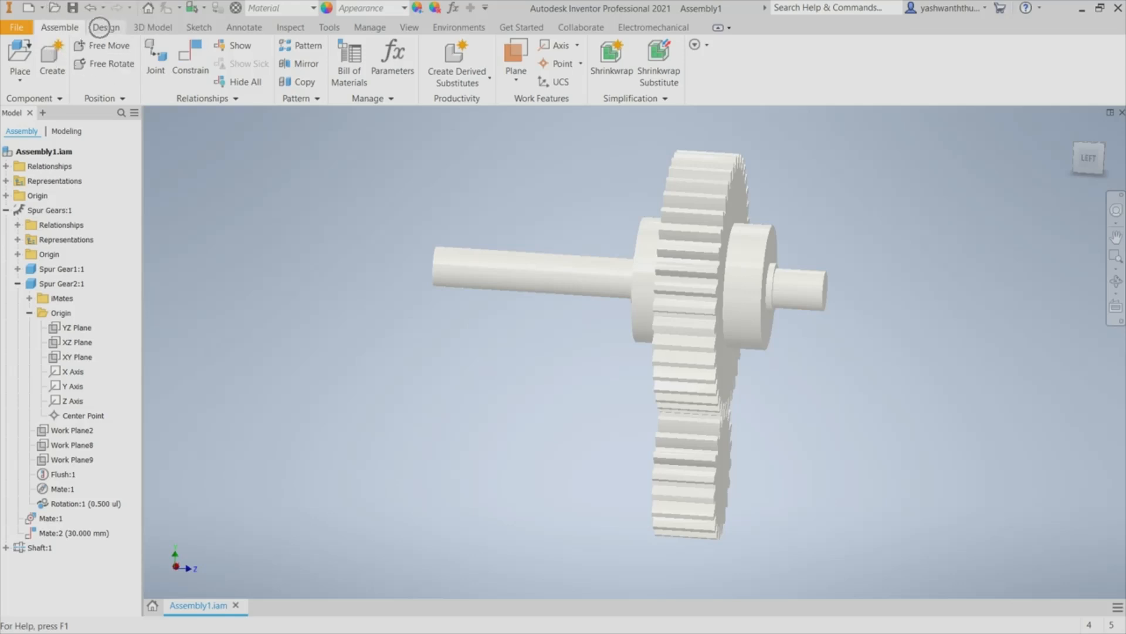
Start a second shaft in the Shaft Component Generator and set the main diameter of its 100 x 104 cylinder section to 50 mm.
{"action": "left_click", "coordinate": [106, 27]}
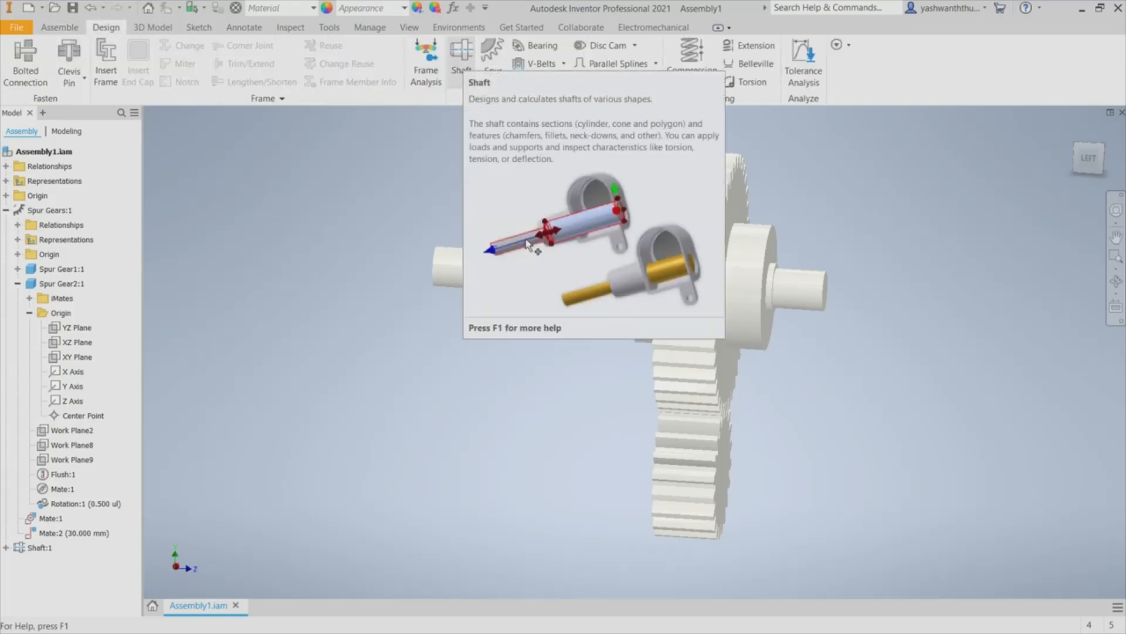
{"action": "left_click", "coordinate": [462, 60]}
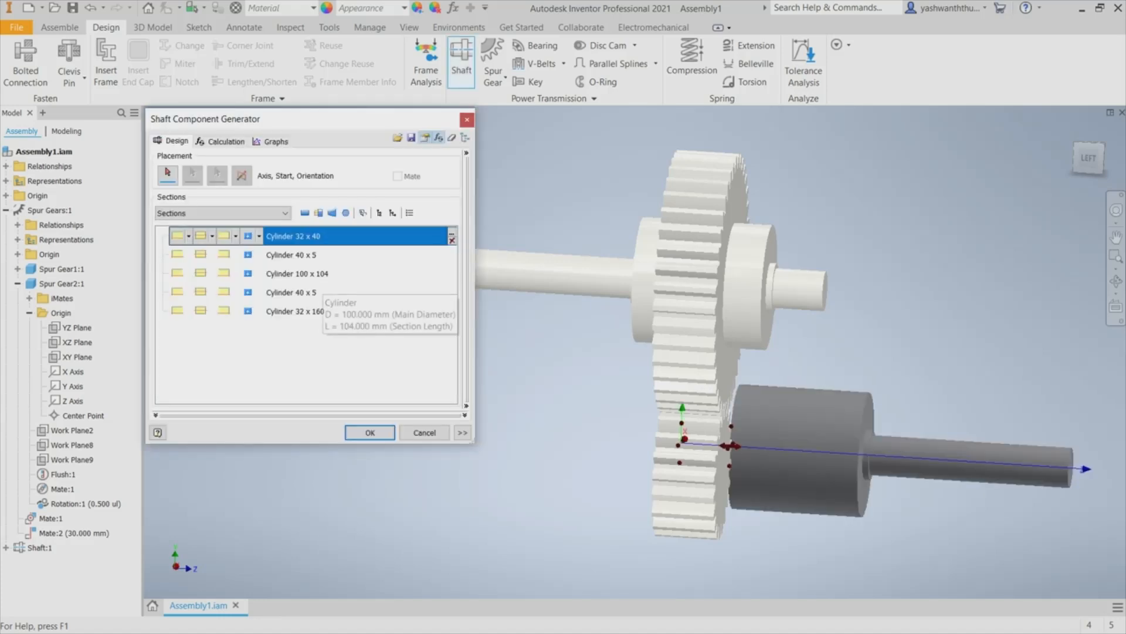
{"action": "left_click", "coordinate": [296, 273]}
{"action": "left_click", "coordinate": [451, 271]}
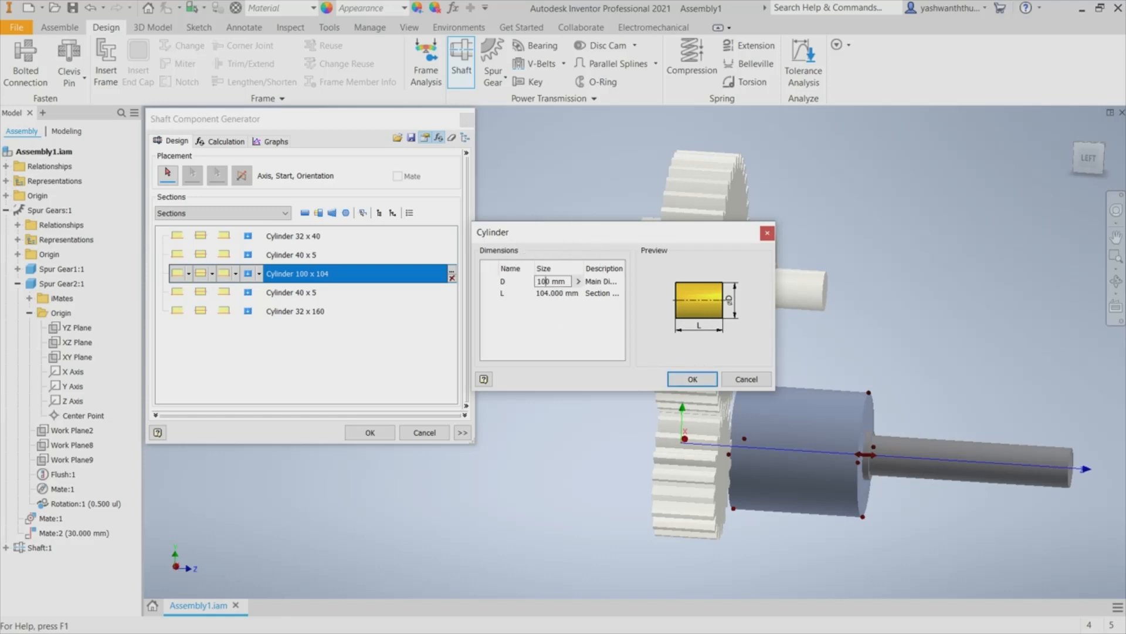
{"action": "double_click", "coordinate": [550, 281]}
{"action": "type", "text": "50"}
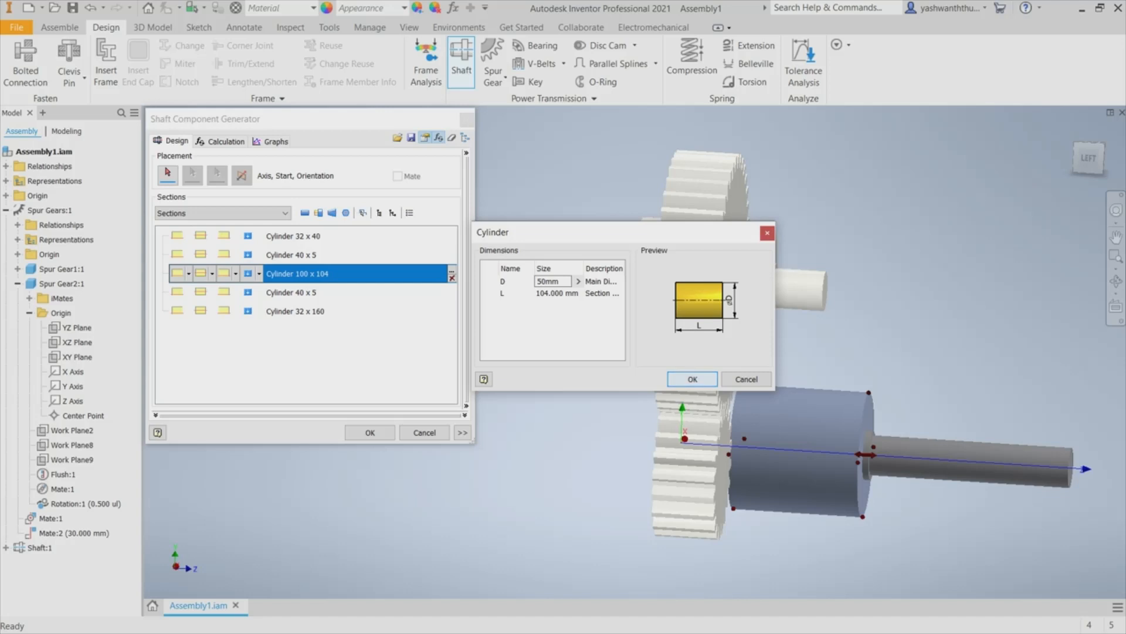
{"action": "left_click", "coordinate": [692, 379]}
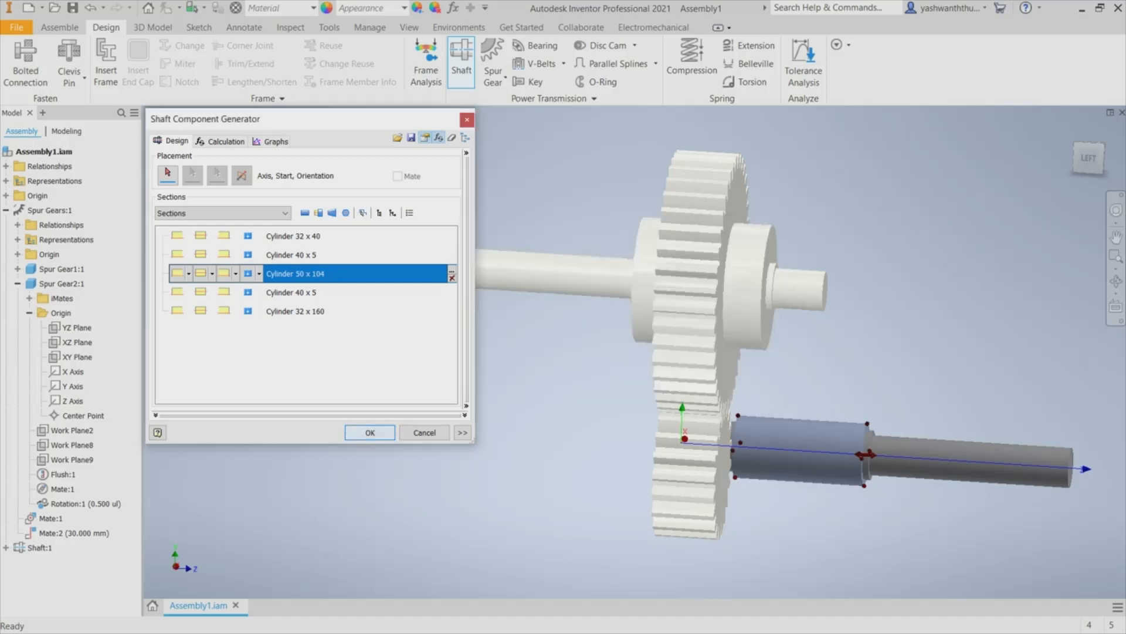
Generate the second shaft and place it in the assembly beside the smaller gear.
{"action": "left_click", "coordinate": [363, 432]}
{"action": "left_click", "coordinate": [419, 373]}
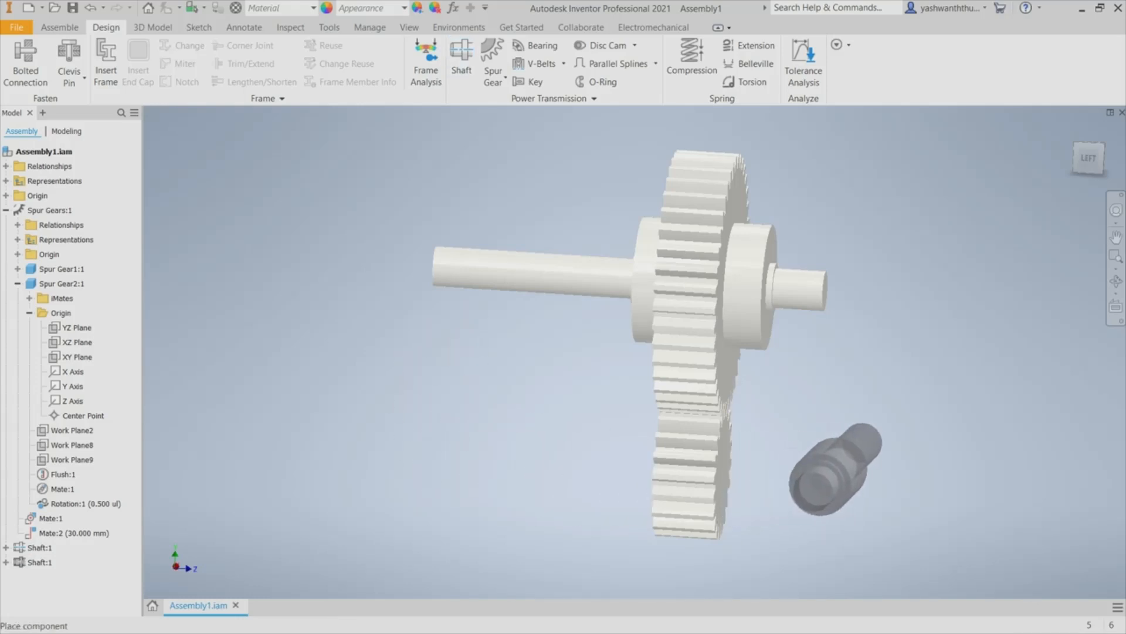
{"action": "left_click", "coordinate": [842, 472]}
Free-rotate the second shaft until it lies roughly parallel to the first shaft, with its short end towards the smaller gear.
{"action": "right_click", "coordinate": [821, 490]}
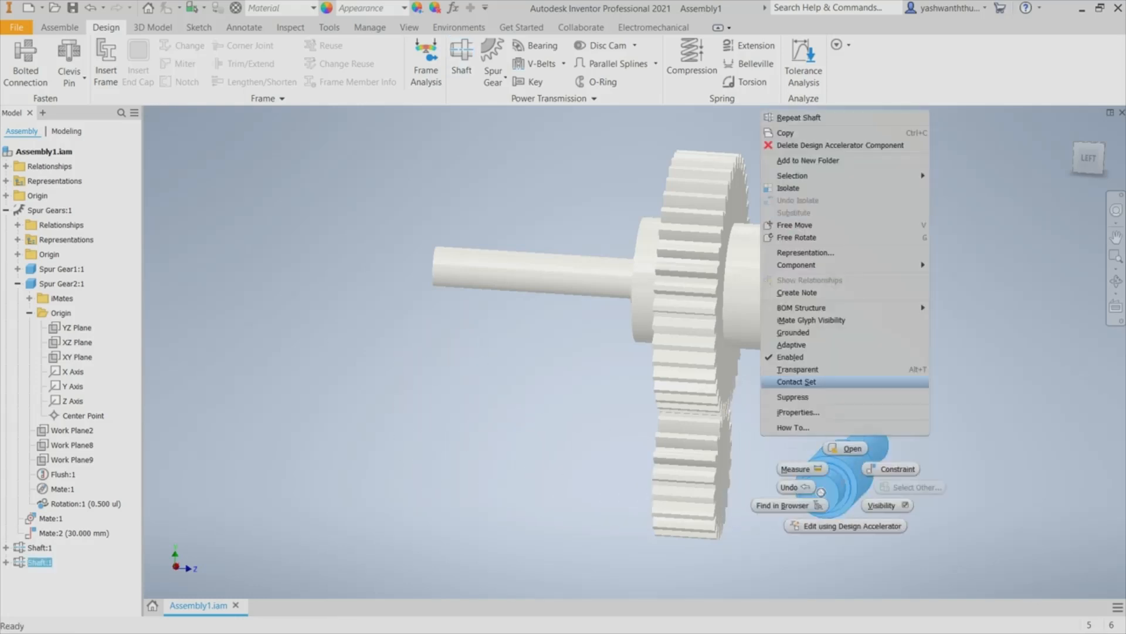
{"action": "left_click", "coordinate": [796, 237]}
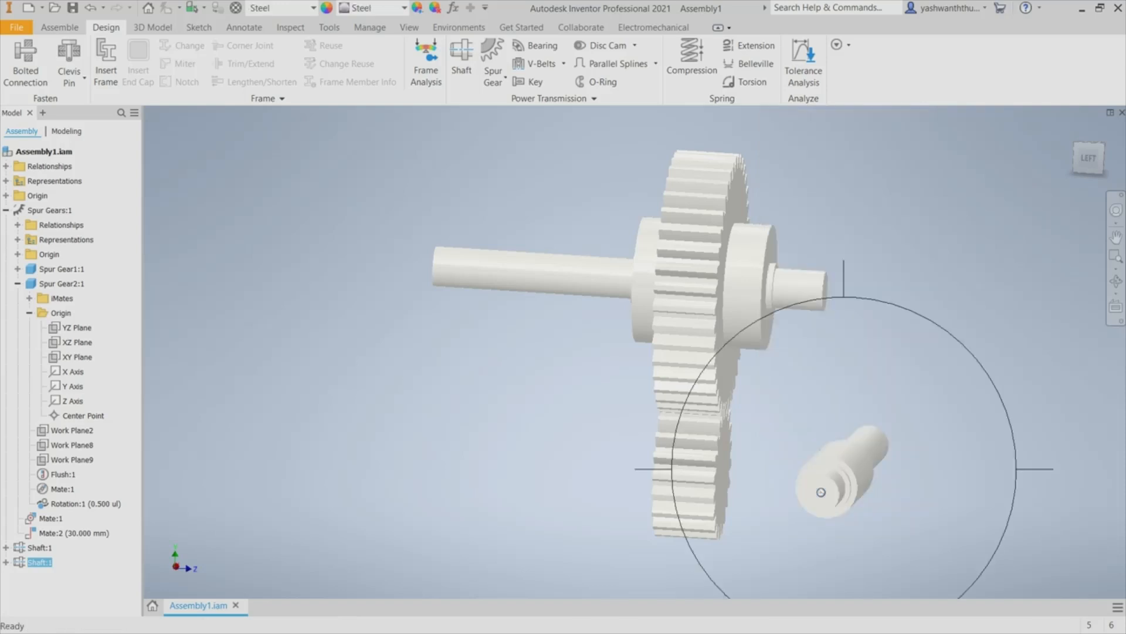
{"action": "left_click_drag", "start_coordinate": [821, 492], "coordinate": [659, 465]}
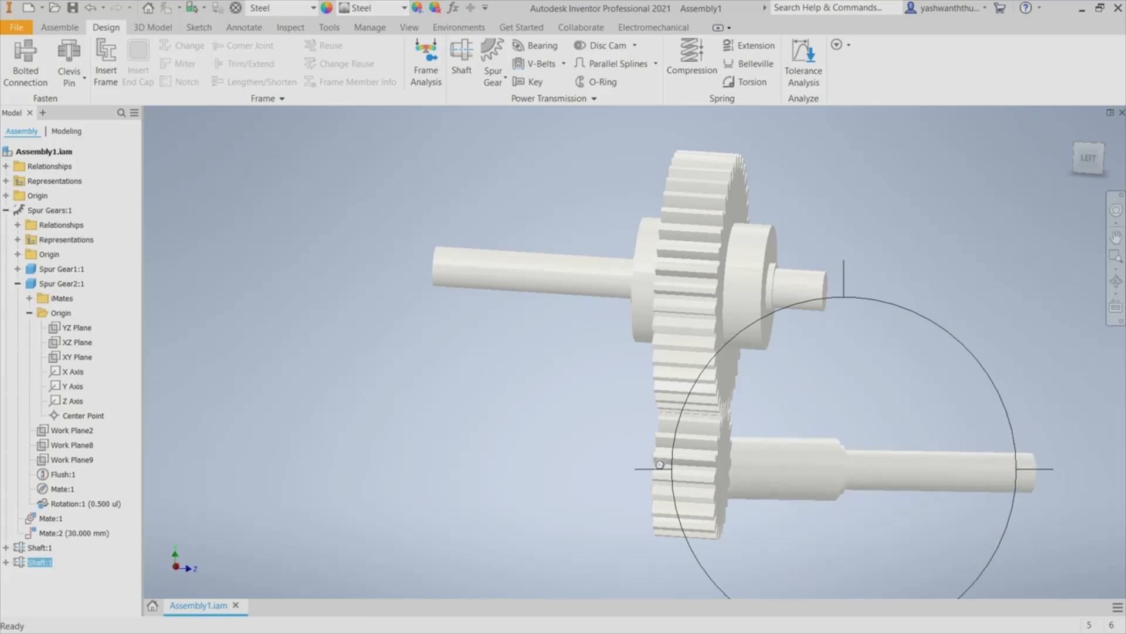
{"action": "mouse_move", "coordinate": [659, 464]}
{"action": "left_mouse_down"}
{"action": "mouse_move", "coordinate": [798, 528]}
{"action": "mouse_move", "coordinate": [698, 519]}
{"action": "mouse_move", "coordinate": [775, 595]}
{"action": "mouse_move", "coordinate": [726, 396]}
{"action": "mouse_move", "coordinate": [650, 483]}
{"action": "left_mouse_up"}
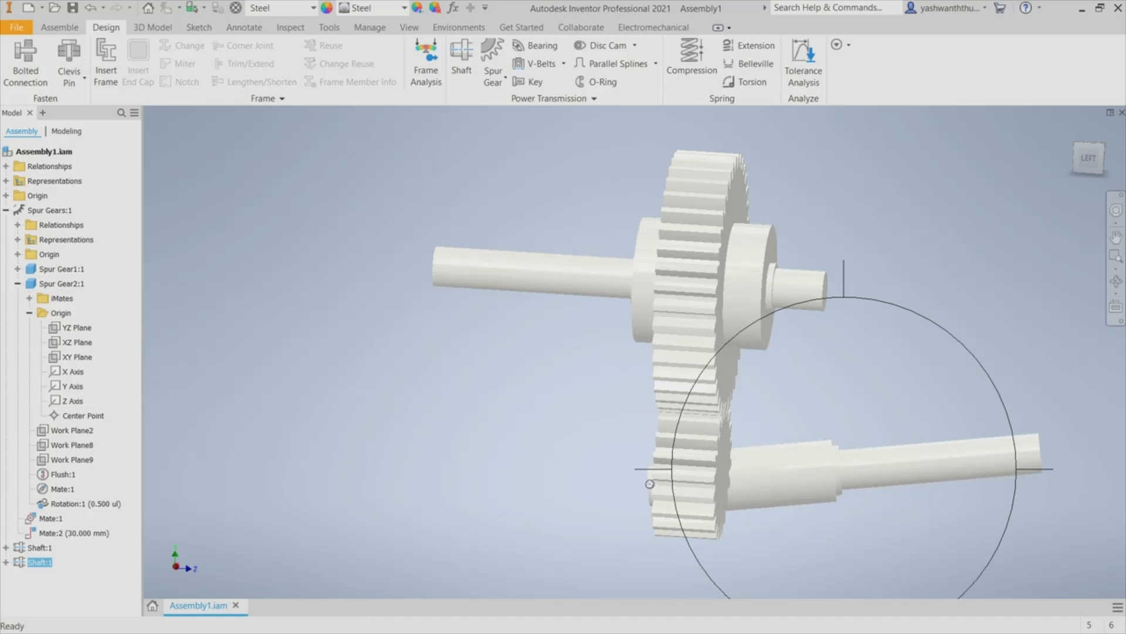
{"action": "right_click", "coordinate": [833, 447]}
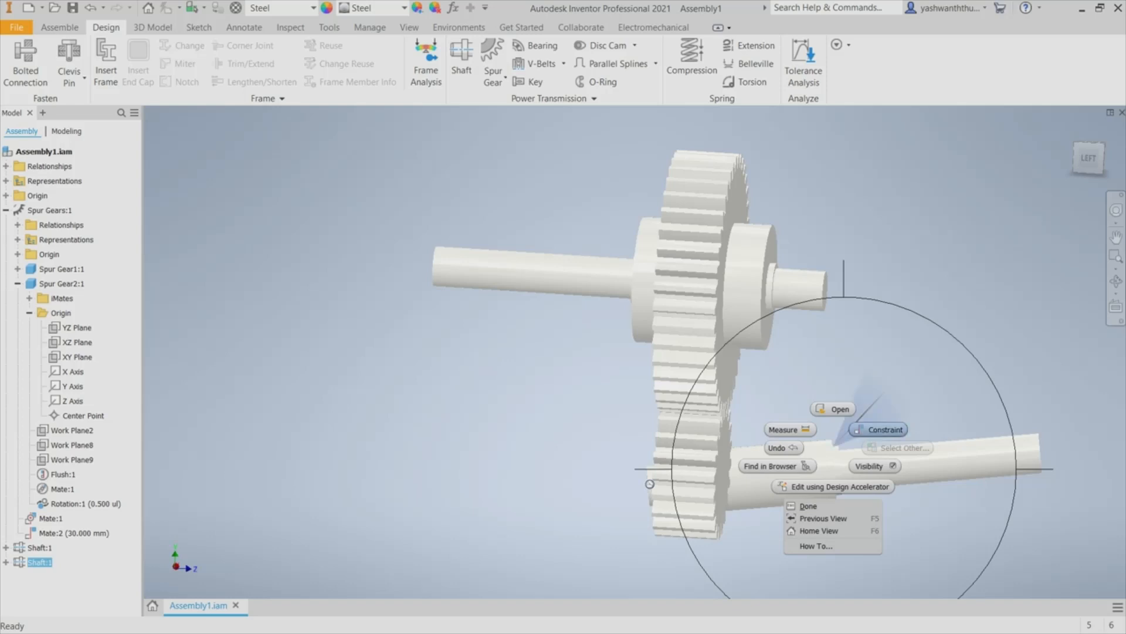
{"action": "key", "text": "Escape"}
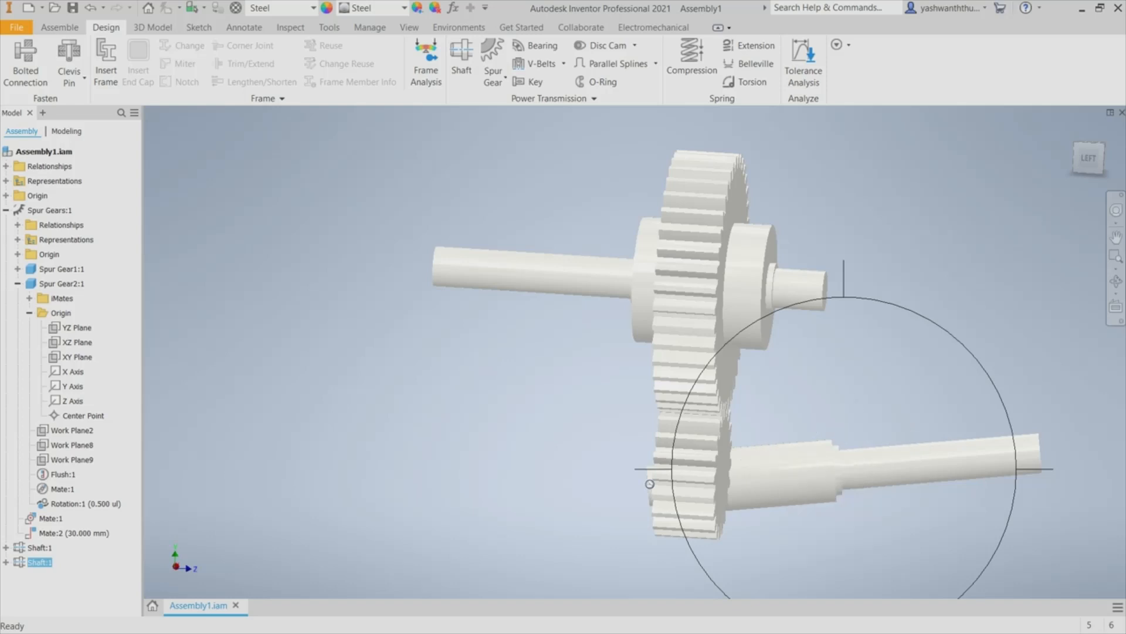
Free-move the second shaft away from the smaller gear so that its short end is clear of the teeth.
{"action": "right_click", "coordinate": [804, 478]}
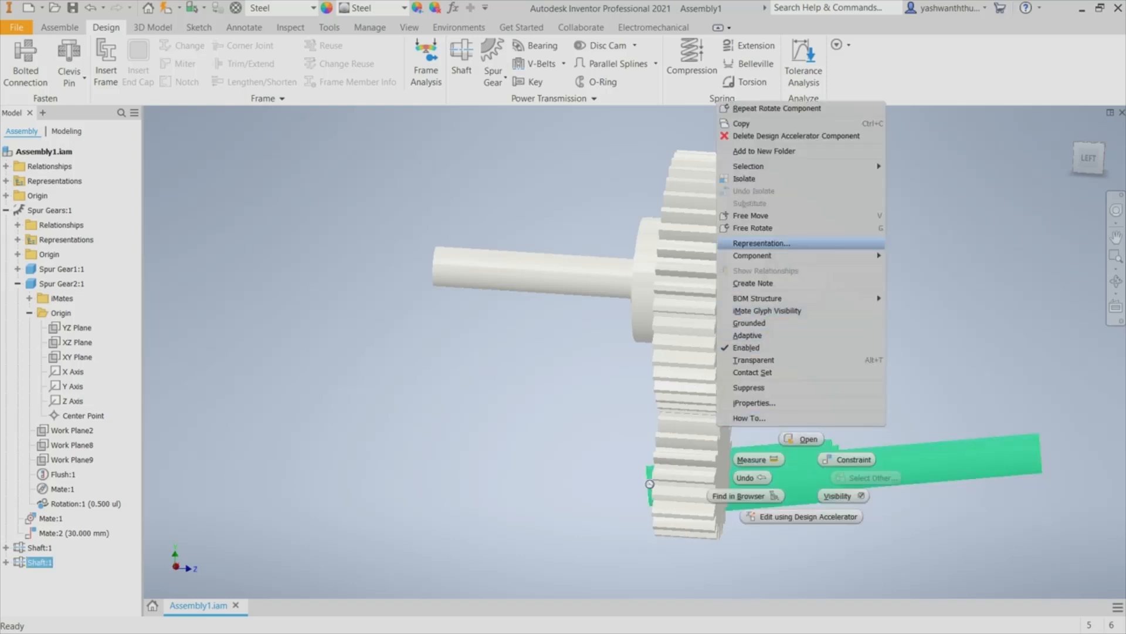
{"action": "left_click", "coordinate": [750, 215]}
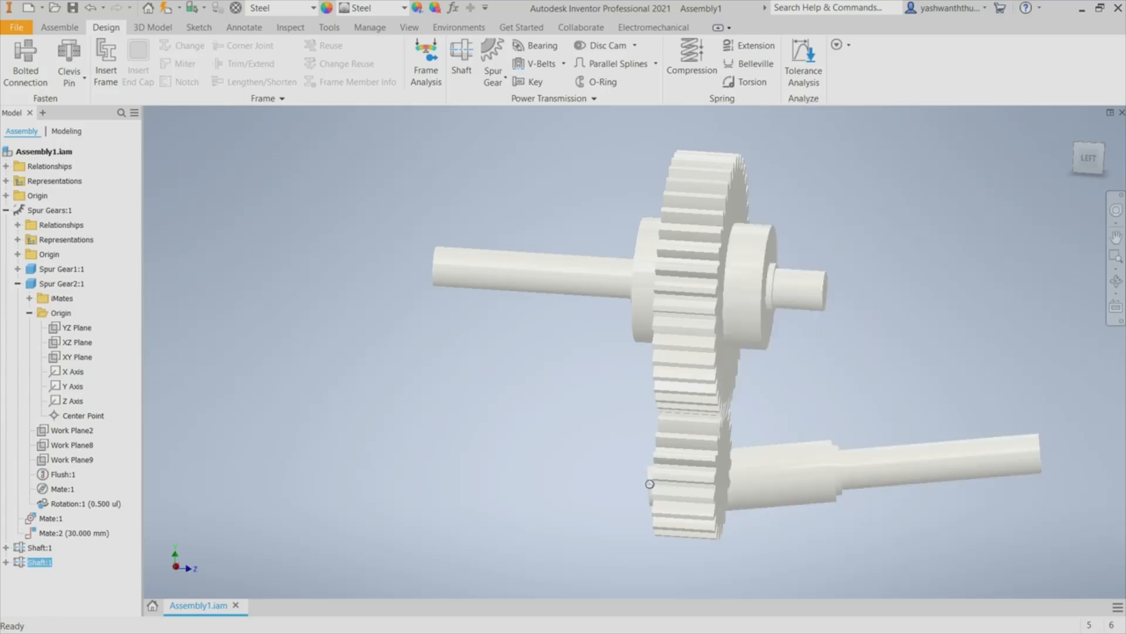
{"action": "left_click_drag", "start_coordinate": [650, 483], "coordinate": [741, 483]}
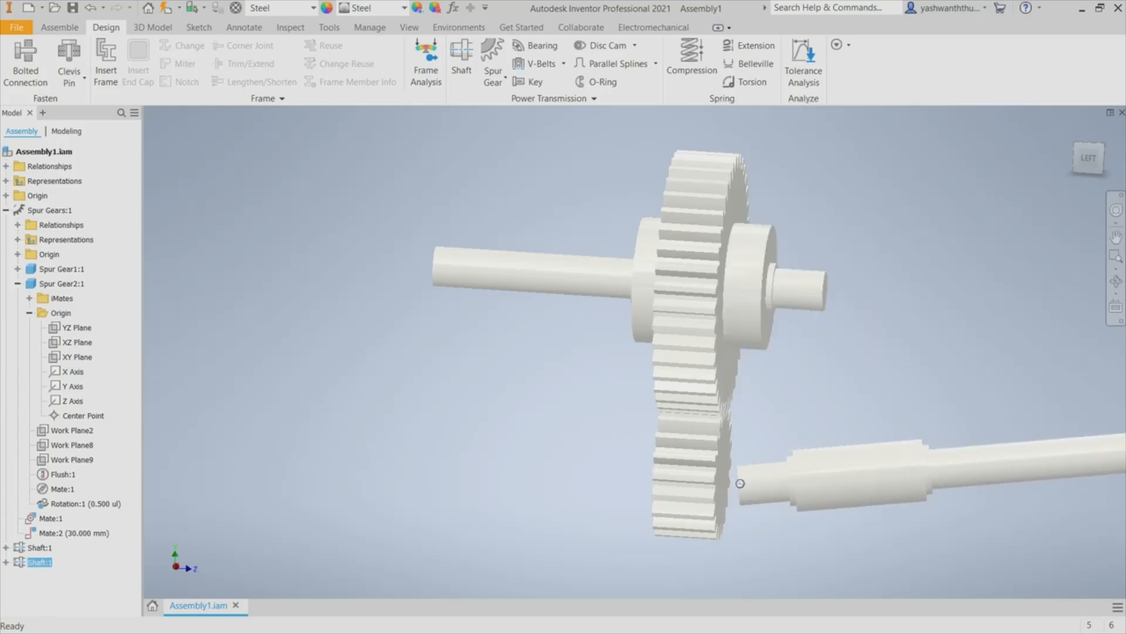
{"action": "scroll", "coordinate": [740, 483], "scroll_direction": "down", "scroll_amount": 4}
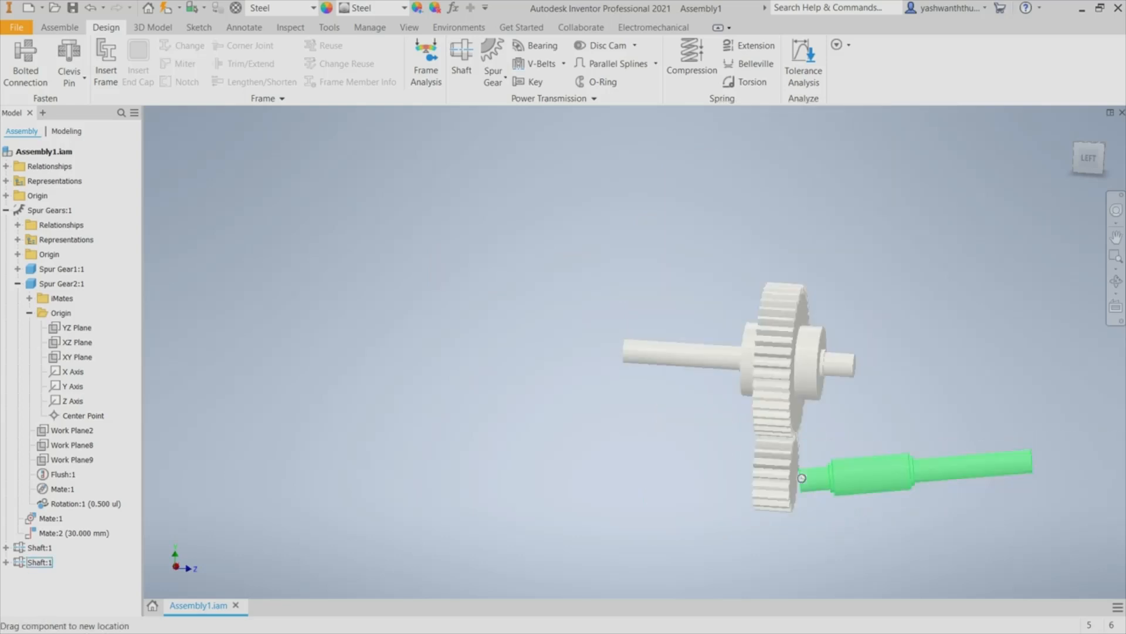
{"action": "left_click_drag", "start_coordinate": [802, 478], "coordinate": [839, 489]}
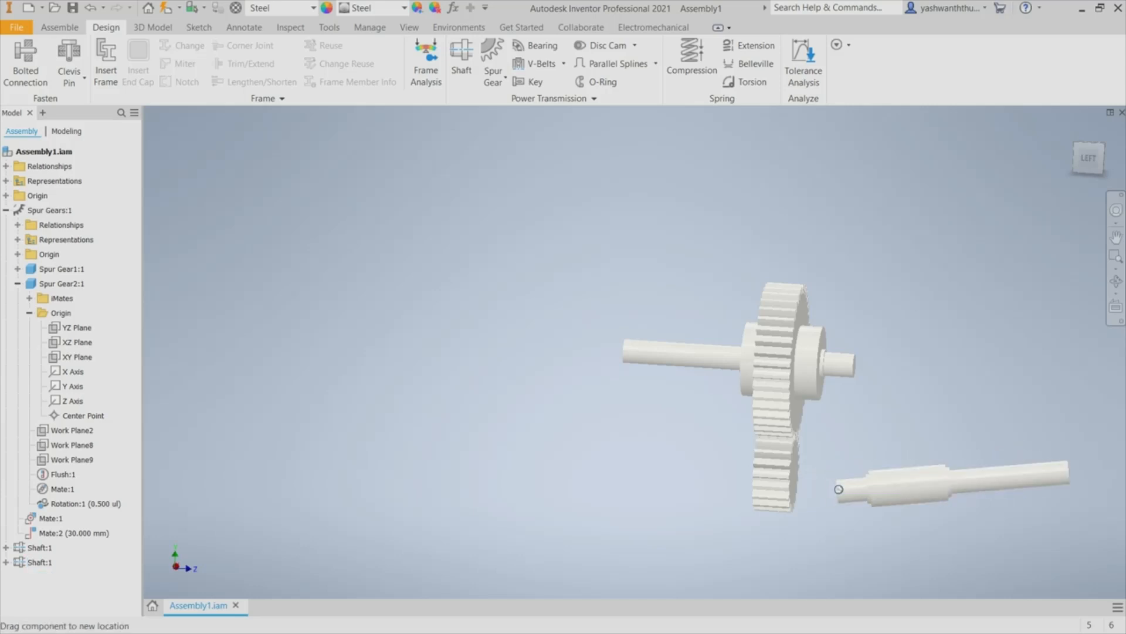
Start a mate constraint and choose the second shaft's axis as the first selection.
{"action": "left_click", "coordinate": [59, 27]}
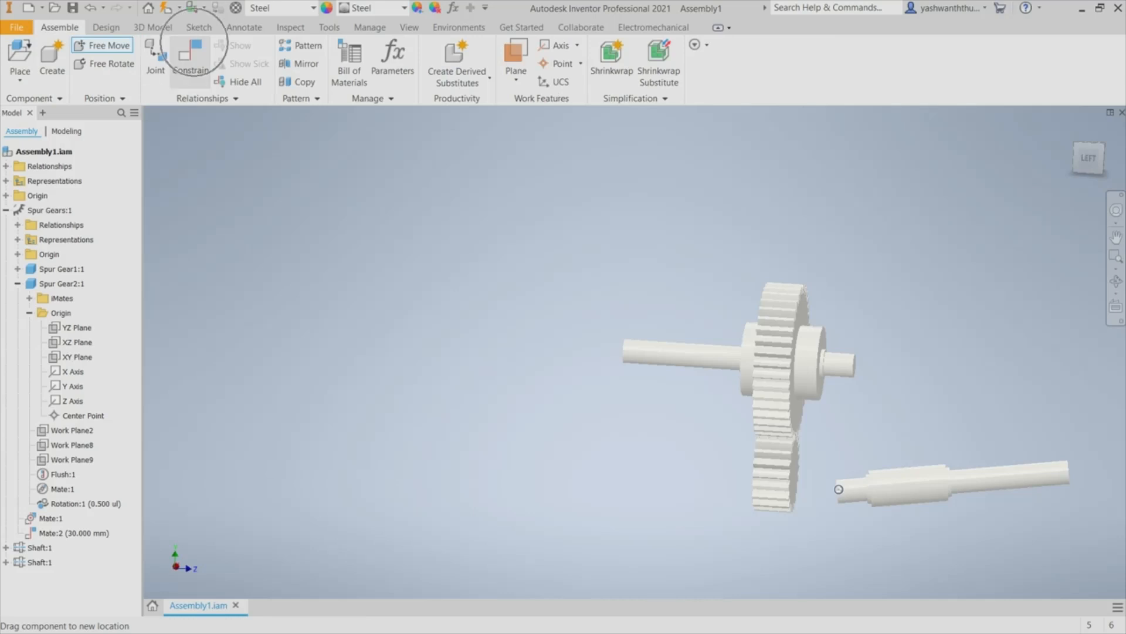
{"action": "left_click", "coordinate": [189, 52]}
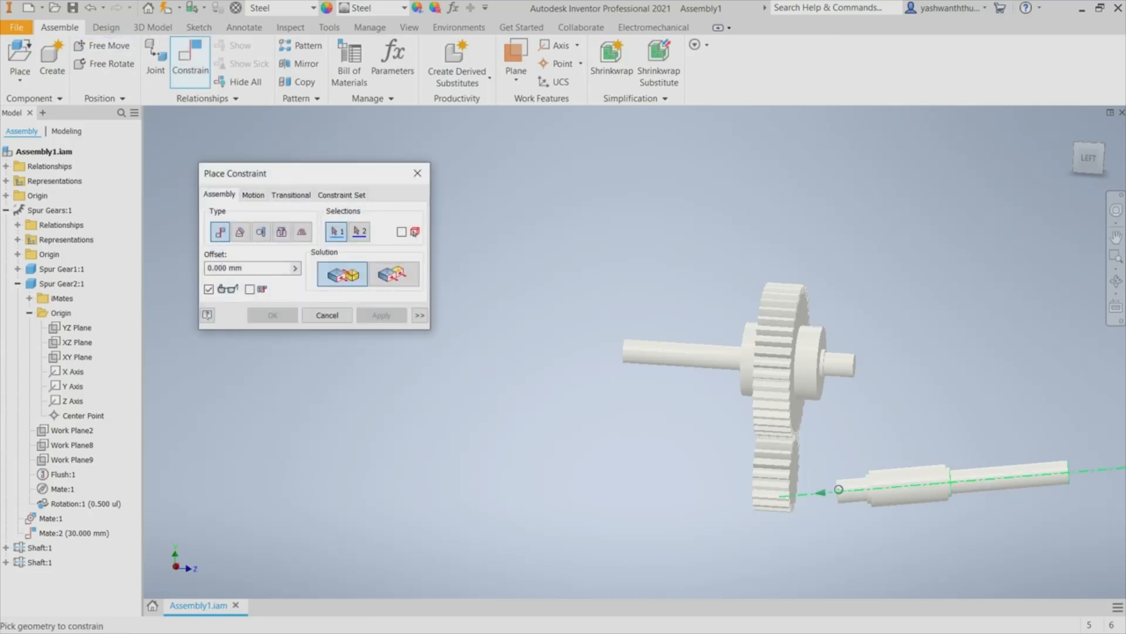
{"action": "left_click", "coordinate": [839, 488]}
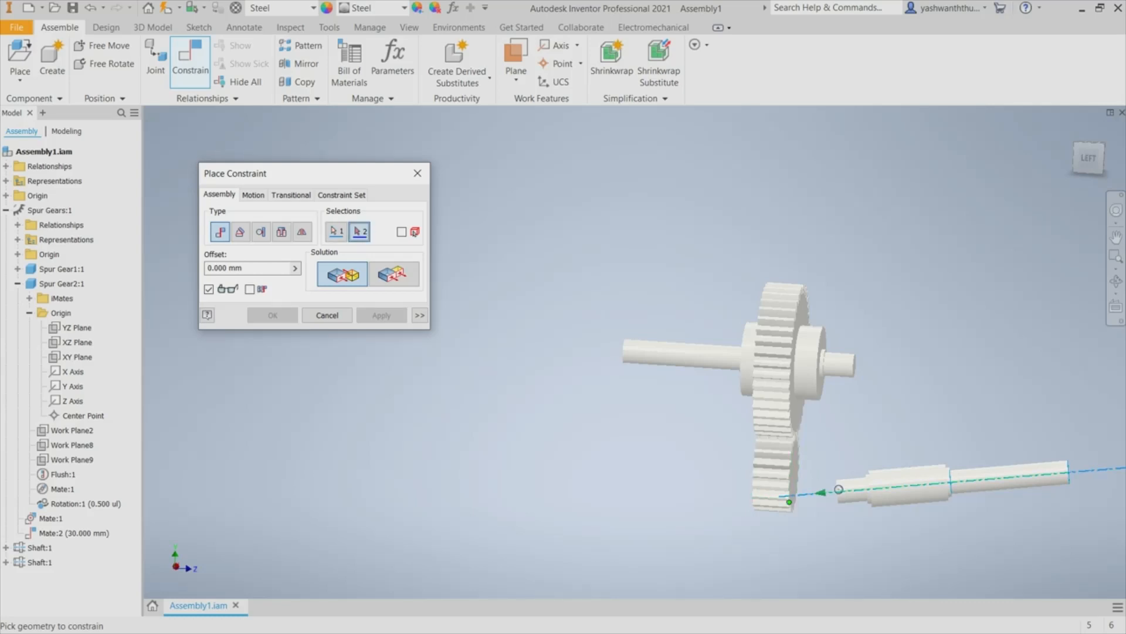
Try to find the smaller gear's axis among the selection candidates on its front face for the mate's second selection.
{"action": "left_click", "coordinate": [1116, 280]}
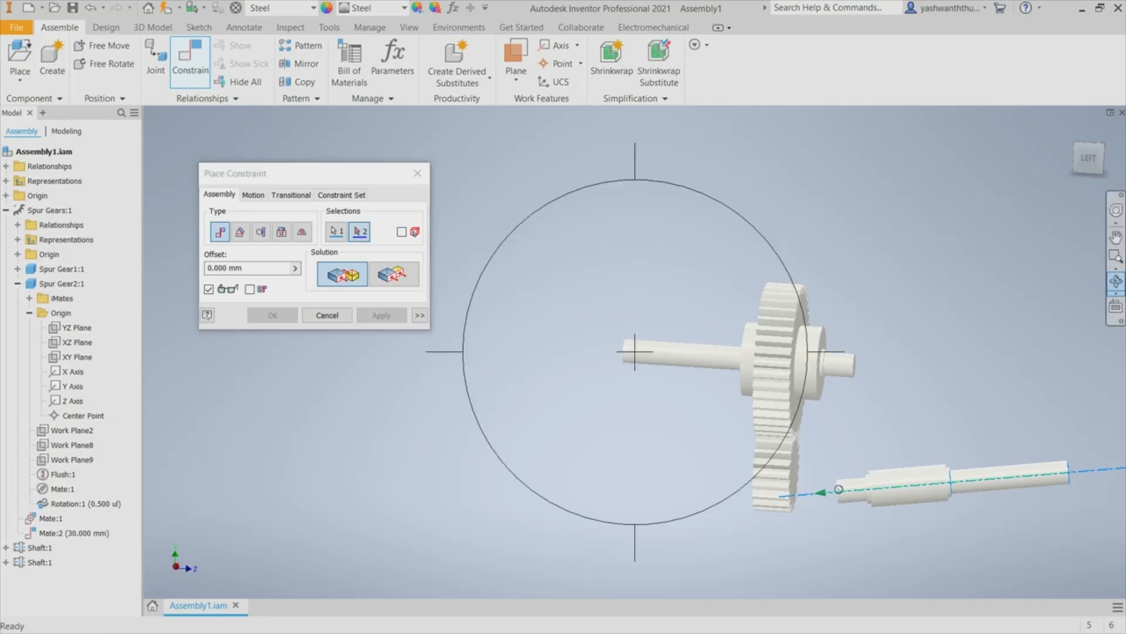
{"action": "left_click_drag", "start_coordinate": [838, 489], "coordinate": [855, 463]}
{"action": "left_click_drag", "start_coordinate": [733, 352], "coordinate": [622, 376]}
{"action": "middle_click_drag", "start_coordinate": [706, 343], "coordinate": [635, 219], "text": "shift"}
{"action": "middle_click_drag", "start_coordinate": [635, 219], "coordinate": [459, 69], "text": "shift"}
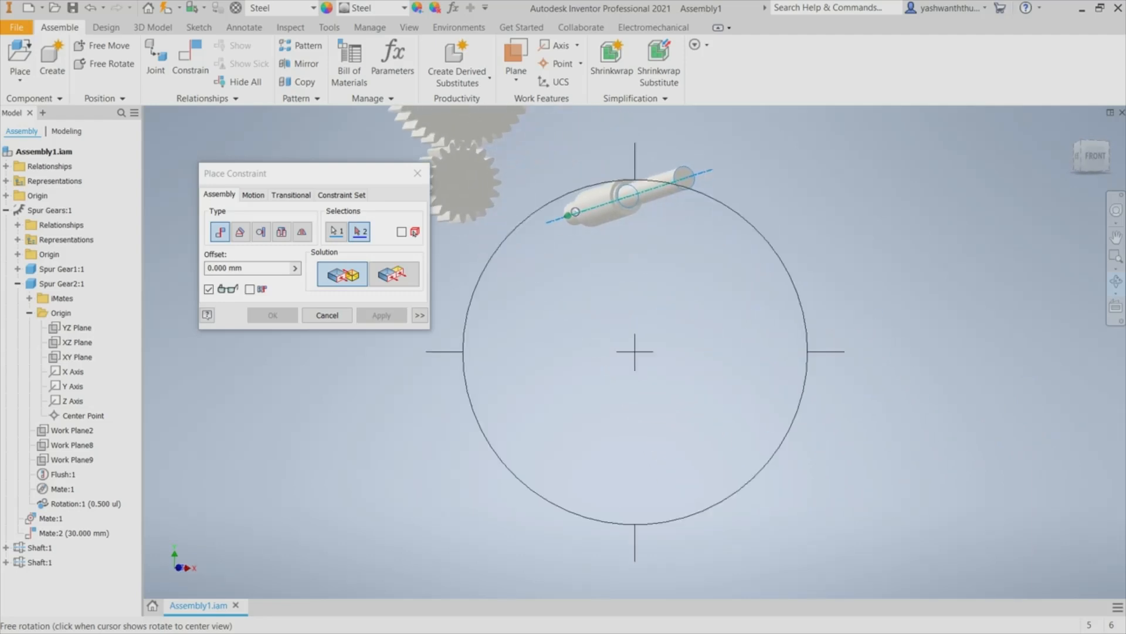
{"action": "scroll", "coordinate": [499, 124], "scroll_direction": "up", "scroll_amount": 3}
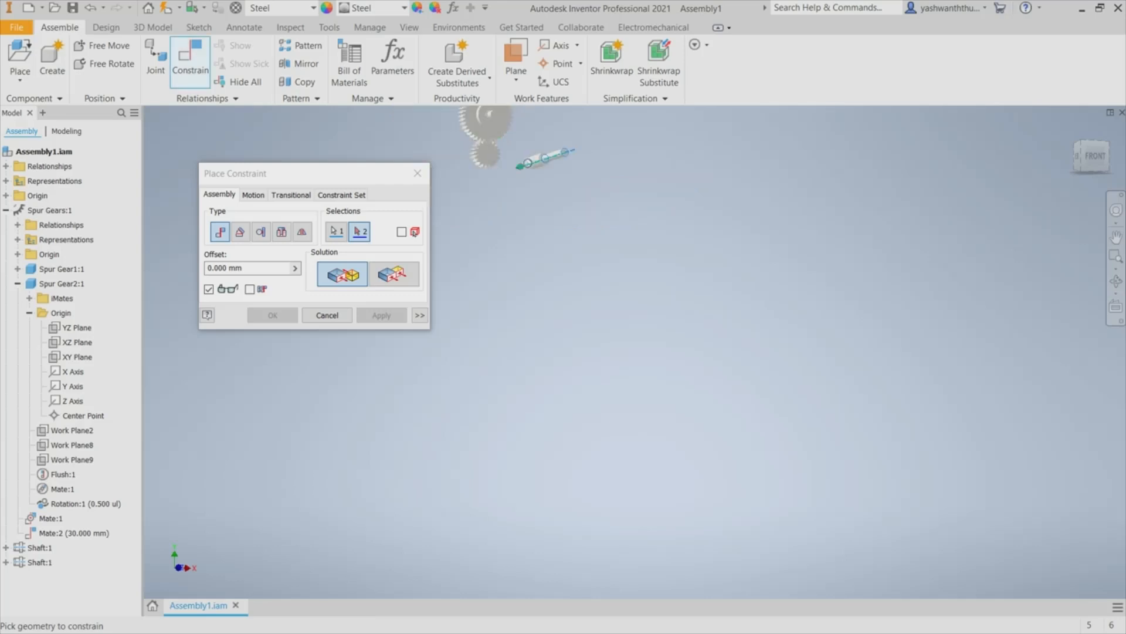
{"action": "scroll", "coordinate": [498, 130], "scroll_direction": "down", "scroll_amount": 3}
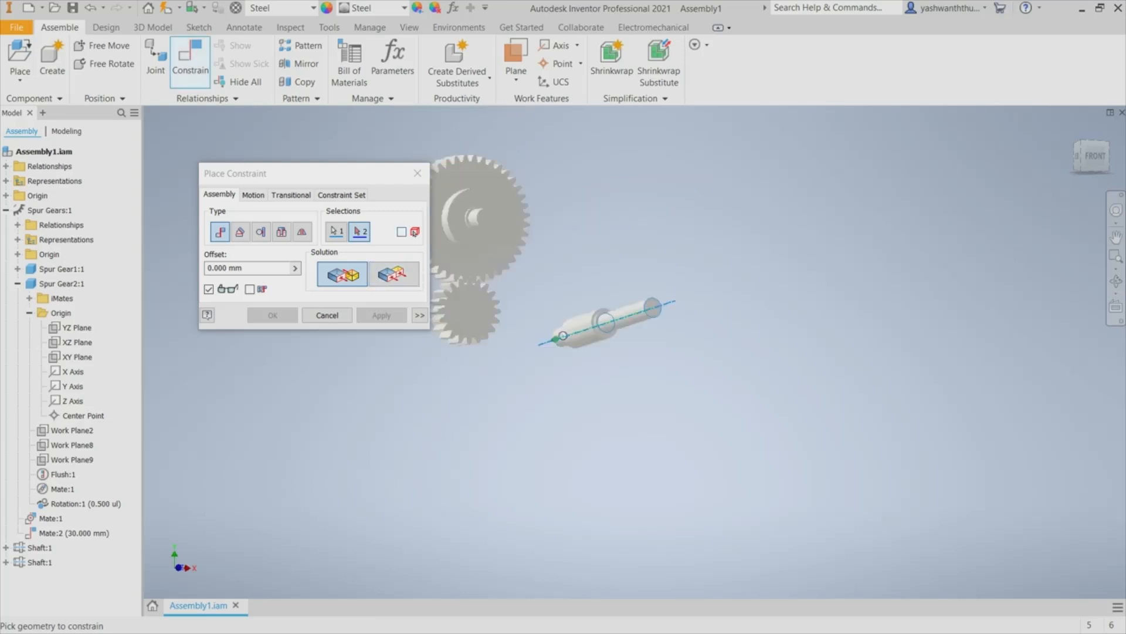
{"action": "scroll", "coordinate": [443, 170], "scroll_direction": "down", "scroll_amount": 5}
{"action": "scroll", "coordinate": [443, 170], "scroll_direction": "up", "scroll_amount": 6}
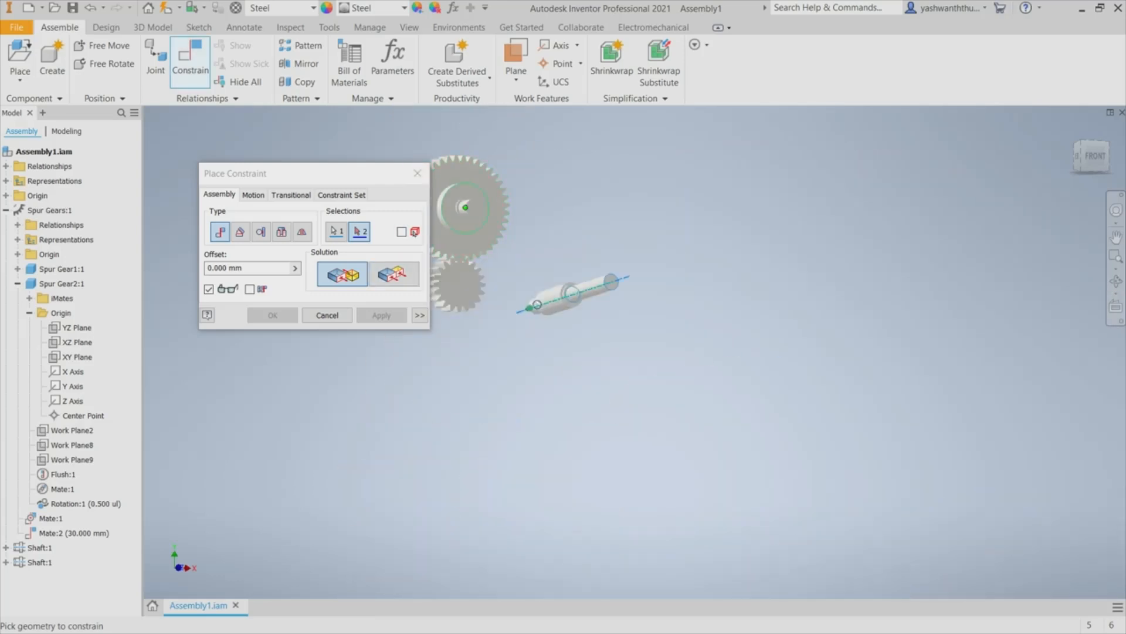
{"action": "scroll", "coordinate": [460, 235], "scroll_direction": "up", "scroll_amount": 2}
{"action": "scroll", "coordinate": [463, 222], "scroll_direction": "down", "scroll_amount": 3}
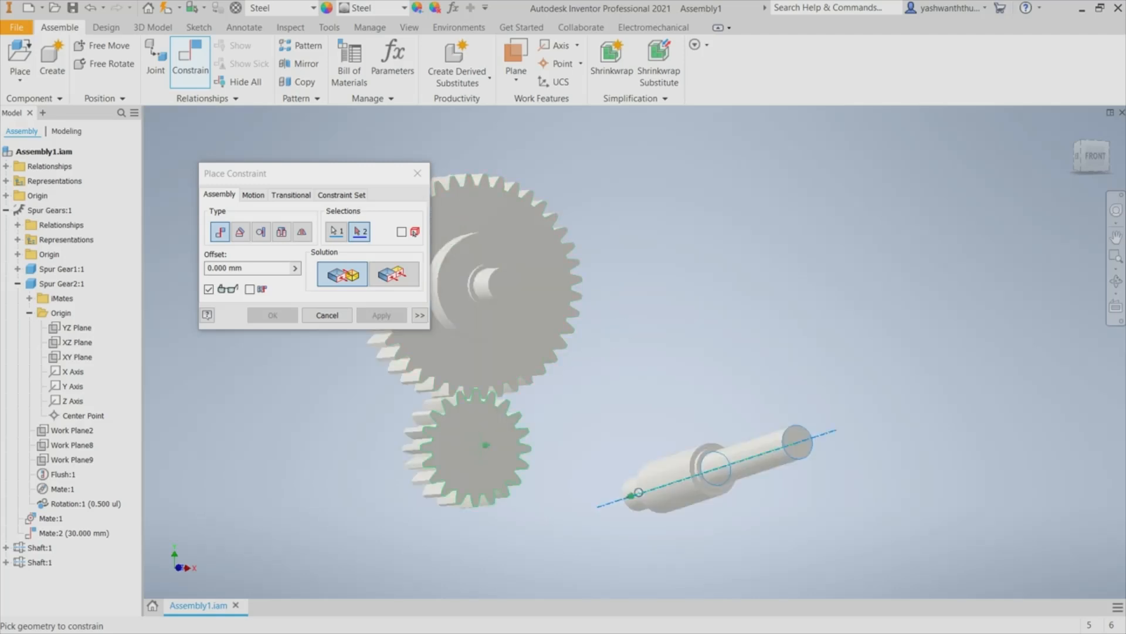
{"action": "mouse_move", "coordinate": [480, 463]}
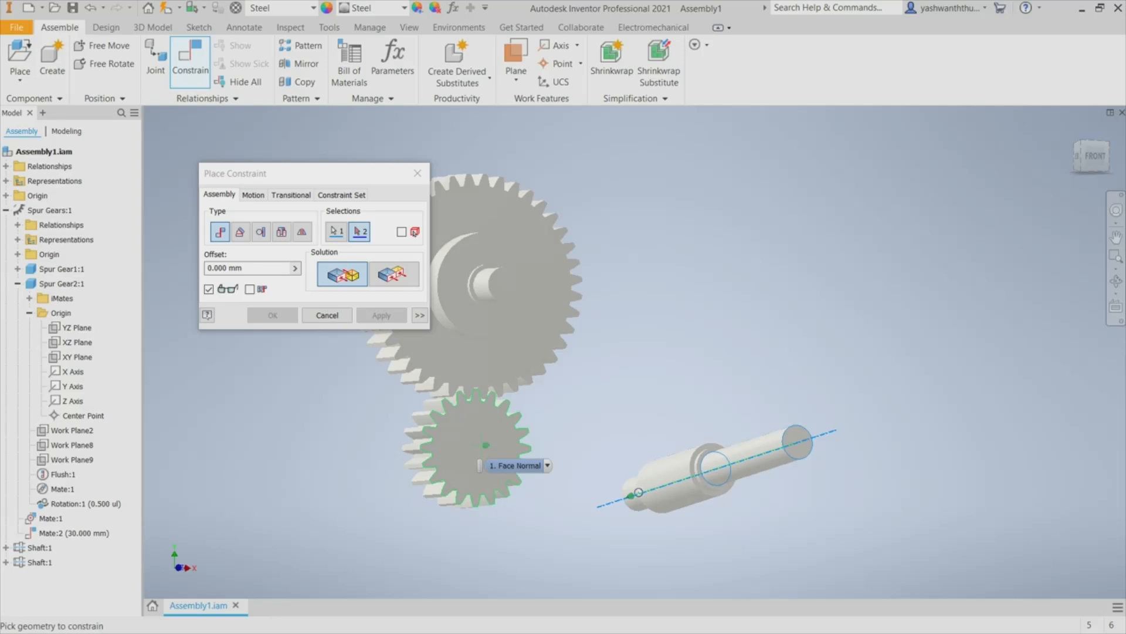
{"action": "left_click", "coordinate": [547, 464]}
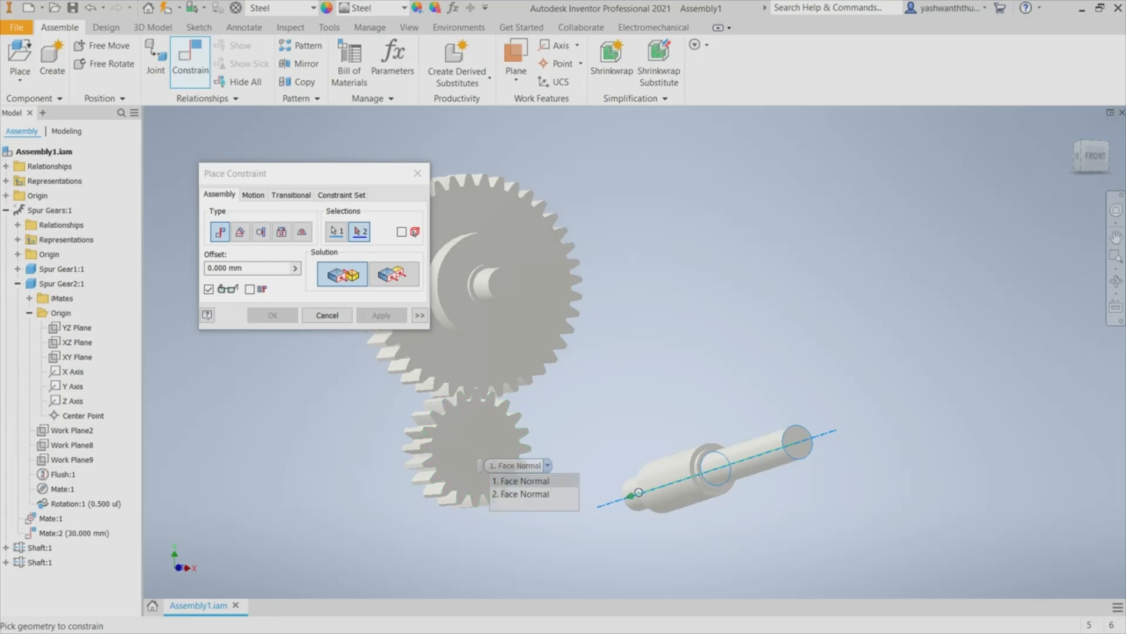
{"action": "key", "text": "Escape"}
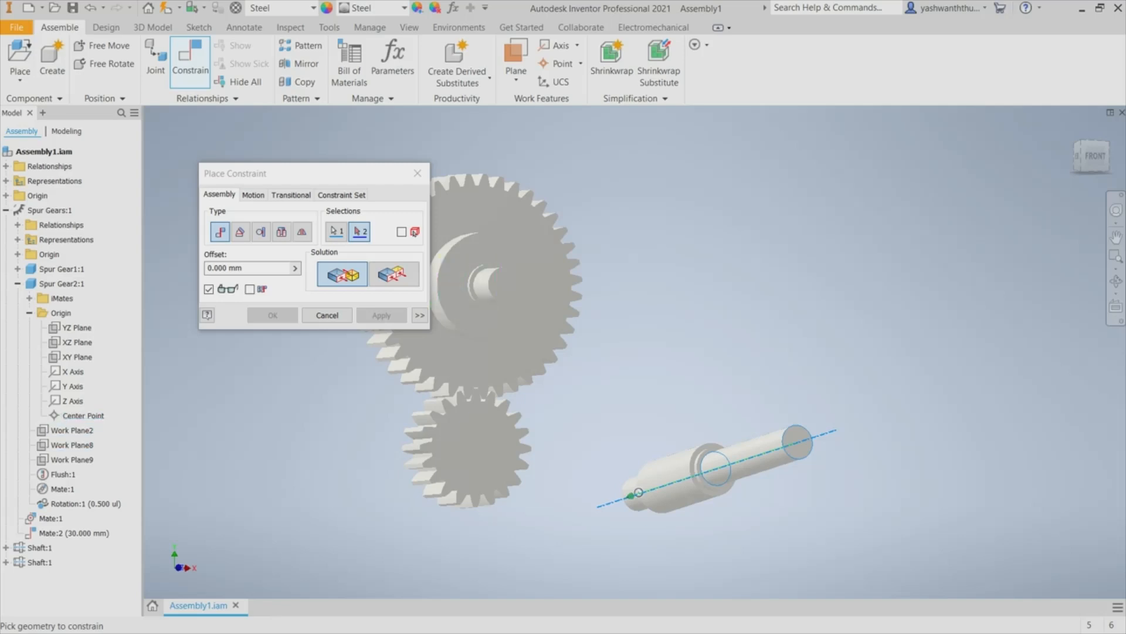
Choose the smaller gear's Z axis as the mate's second selection and apply the zero-offset mate with the second shaft's axis.
{"action": "left_click", "coordinate": [18, 269]}
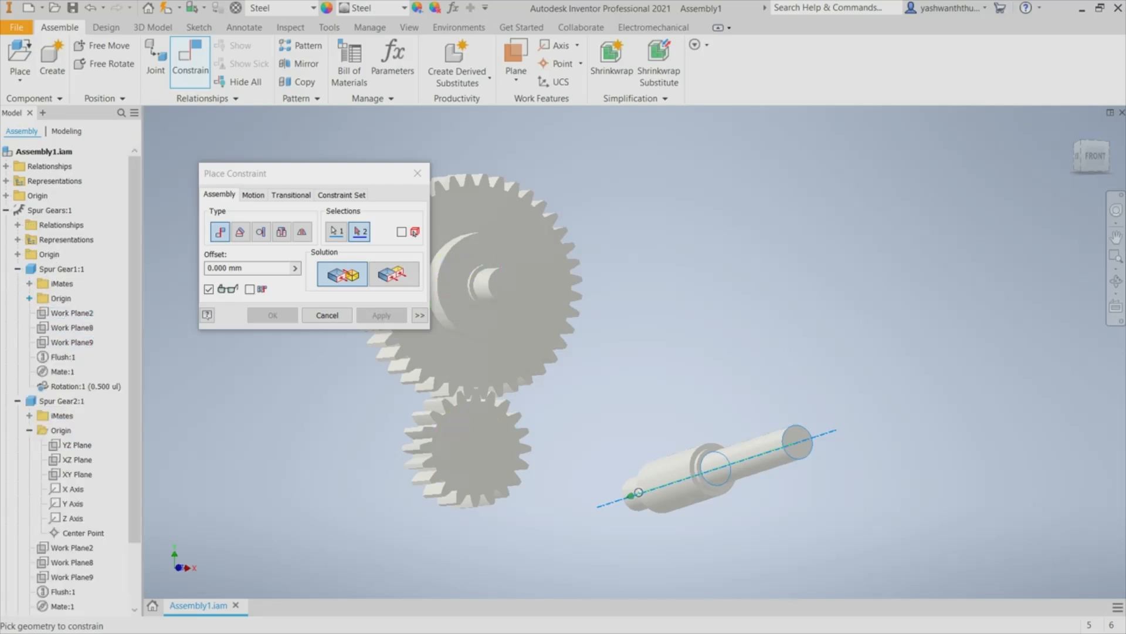
{"action": "left_click", "coordinate": [29, 298]}
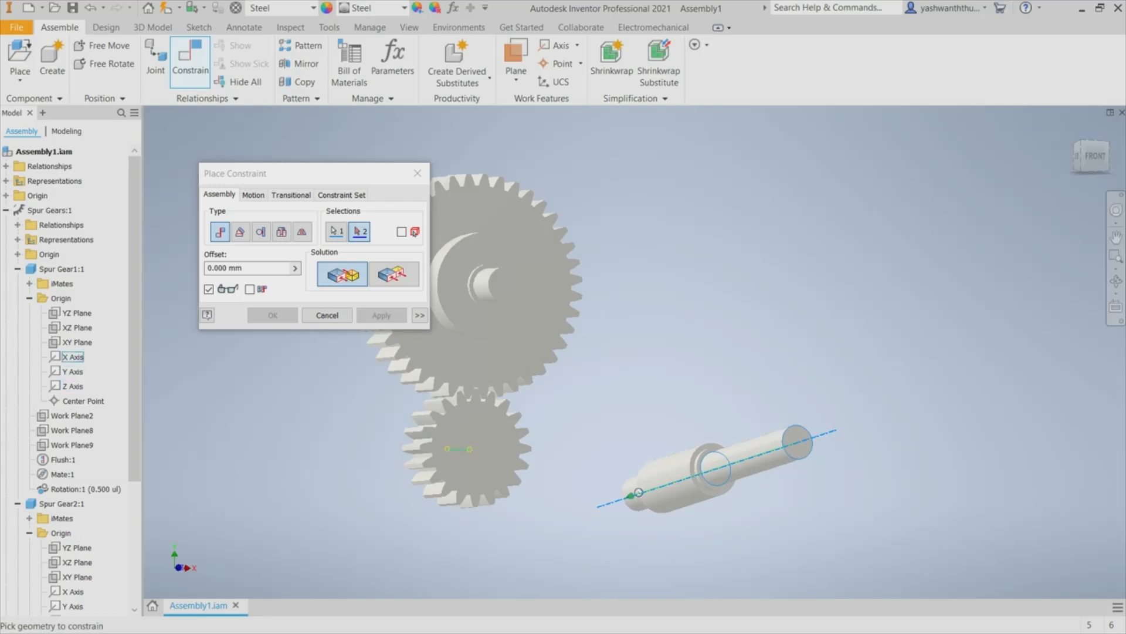
{"action": "left_click", "coordinate": [1115, 280]}
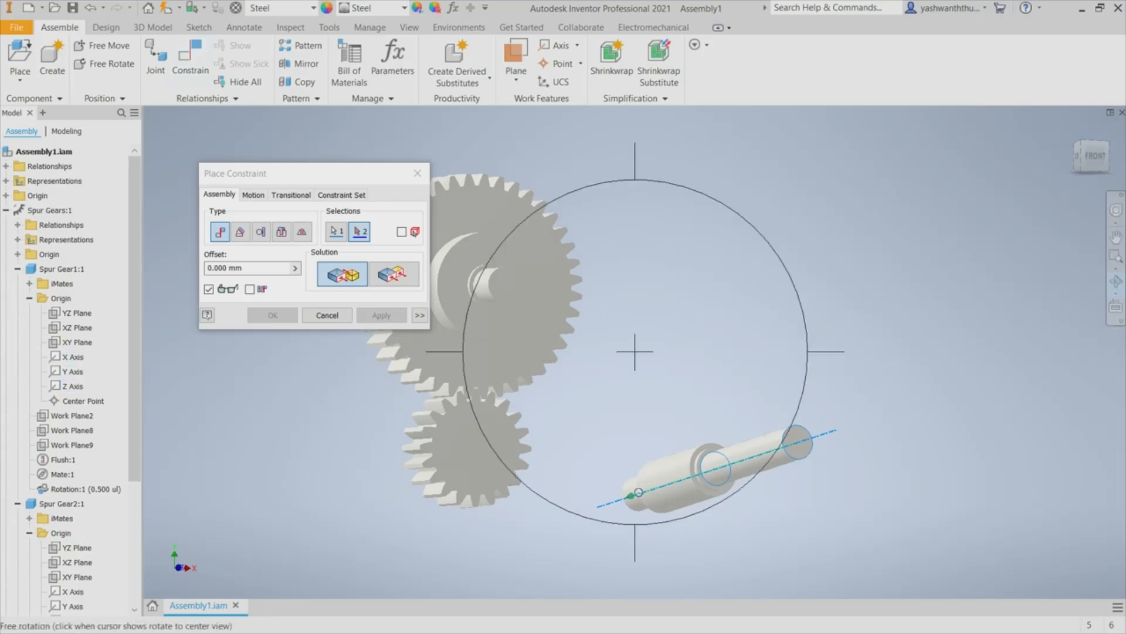
{"action": "mouse_move", "coordinate": [638, 492]}
{"action": "middle_mouse_down", "text": "shift"}
{"action": "mouse_move", "coordinate": [640, 480]}
{"action": "mouse_move", "coordinate": [638, 493]}
{"action": "middle_mouse_up", "text": "shift"}
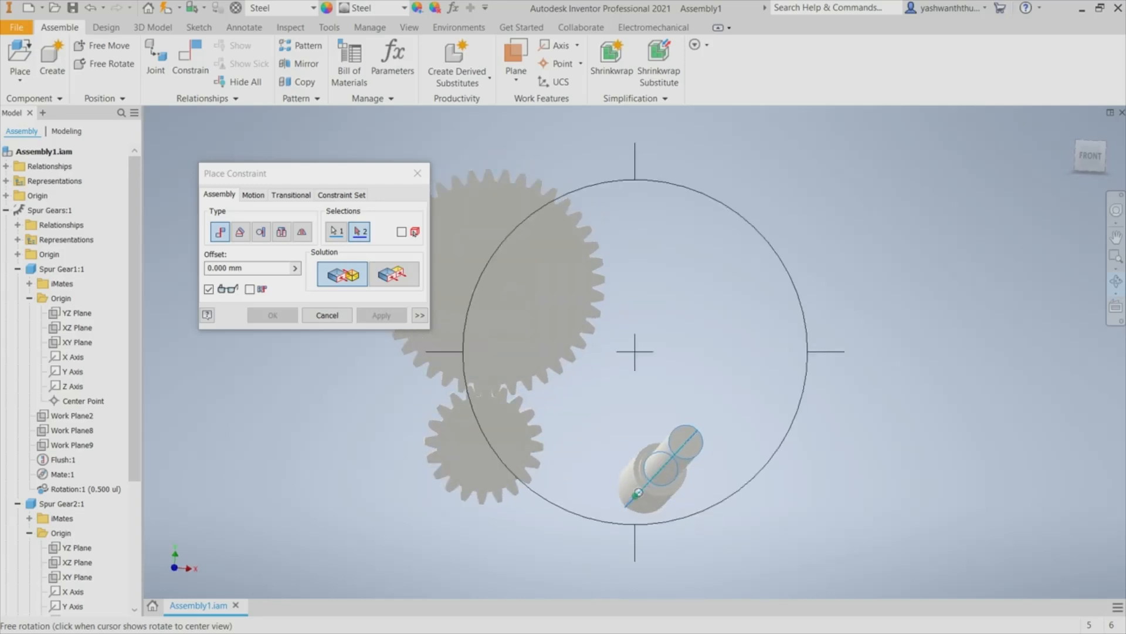
{"action": "key", "text": "Escape"}
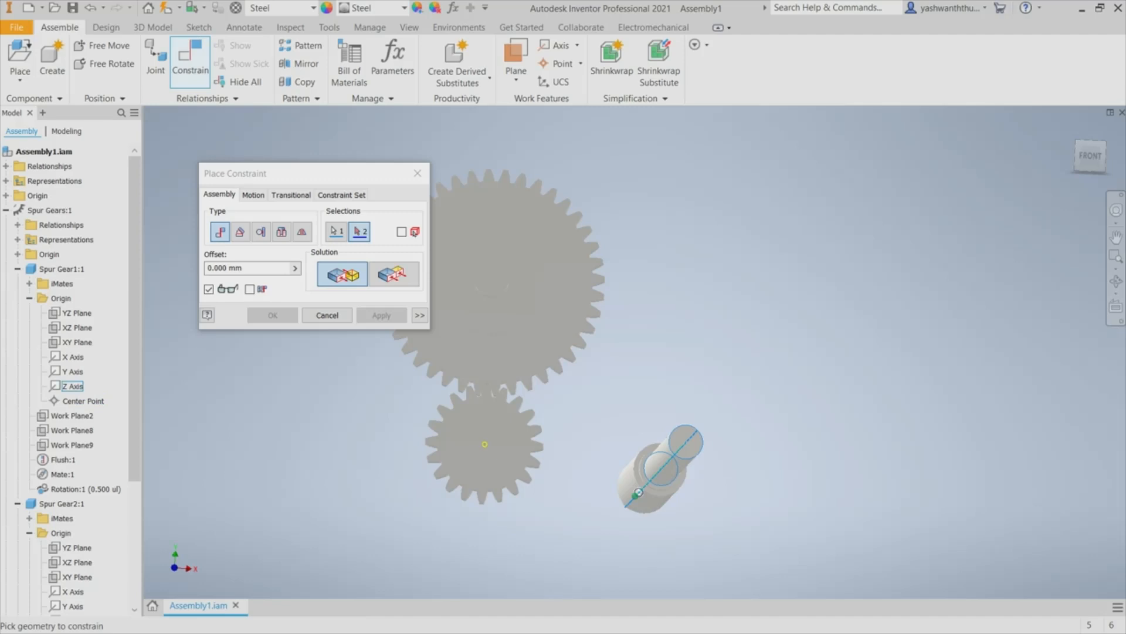
{"action": "left_click", "coordinate": [638, 492]}
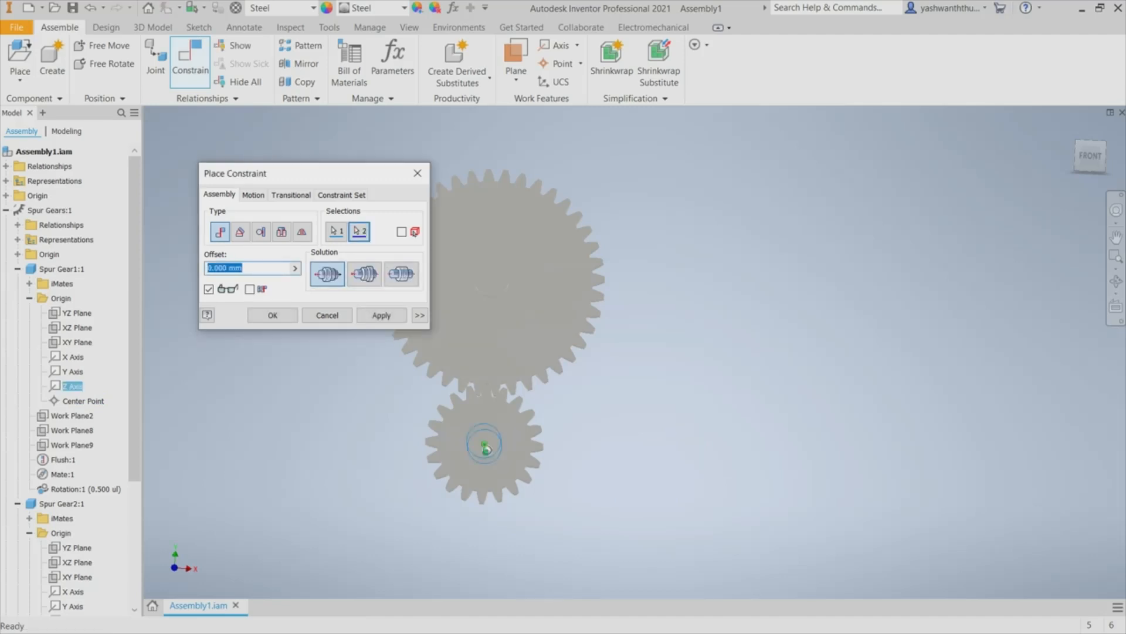
{"action": "middle_click_drag", "start_coordinate": [486, 448], "coordinate": [605, 450], "text": "shift"}
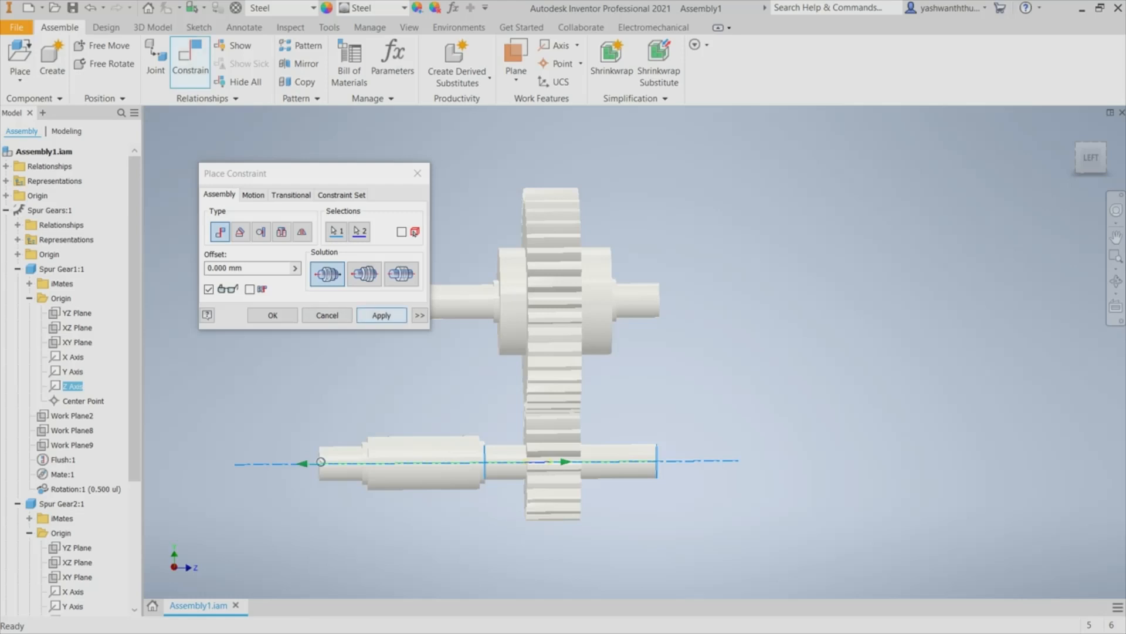
{"action": "left_click", "coordinate": [381, 315]}
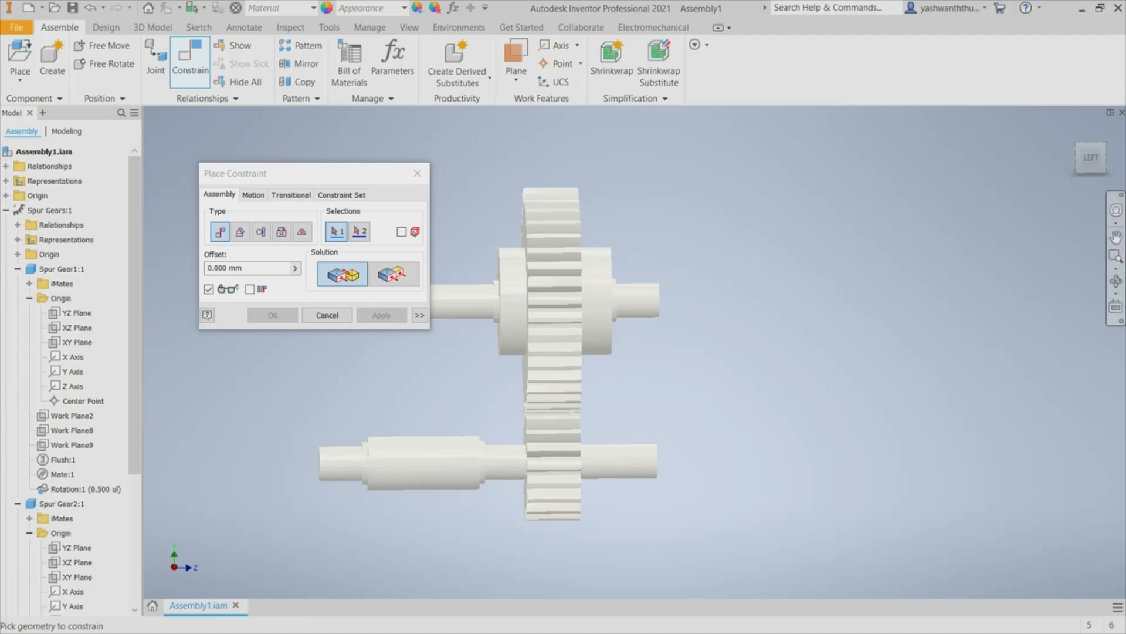
Mate the end face of the second shaft's thickest section to the smaller gear's side face with a 30 mm offset and finish constraining.
{"action": "left_click", "coordinate": [1115, 281]}
{"action": "left_click_drag", "start_coordinate": [586, 352], "coordinate": [686, 352]}
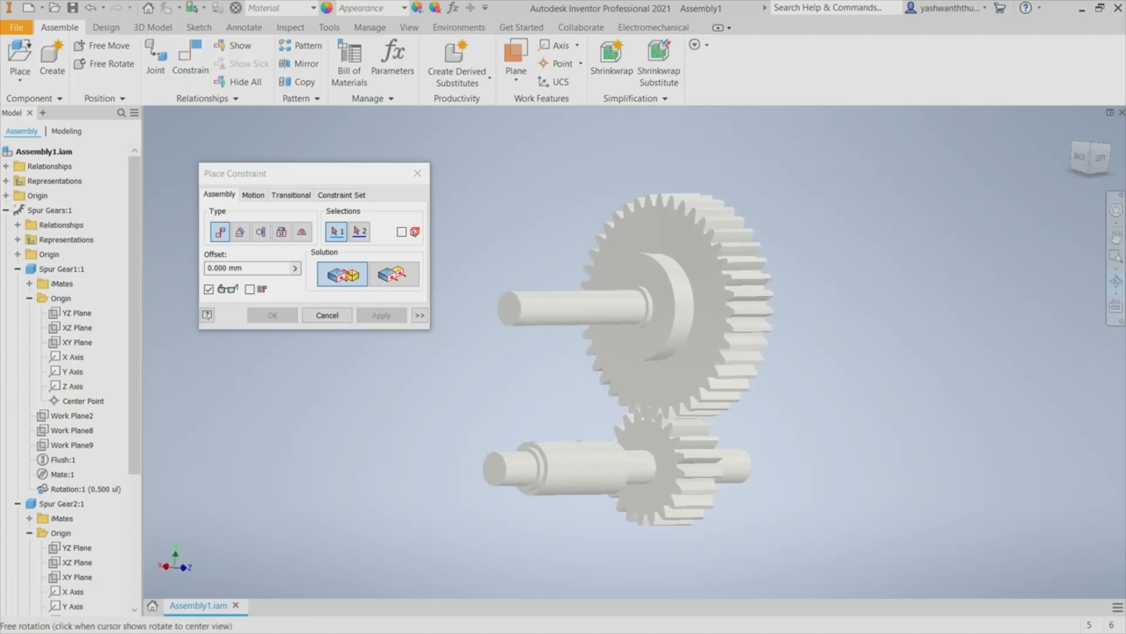
{"action": "middle_click_drag", "start_coordinate": [686, 352], "coordinate": [905, 298]}
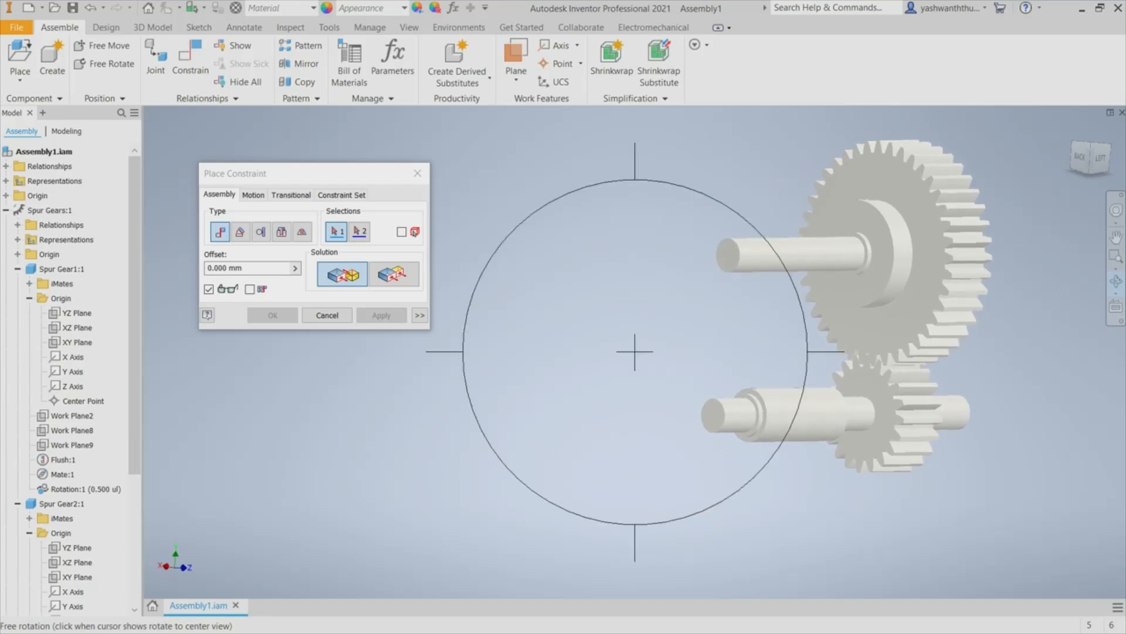
{"action": "key", "text": "Escape"}
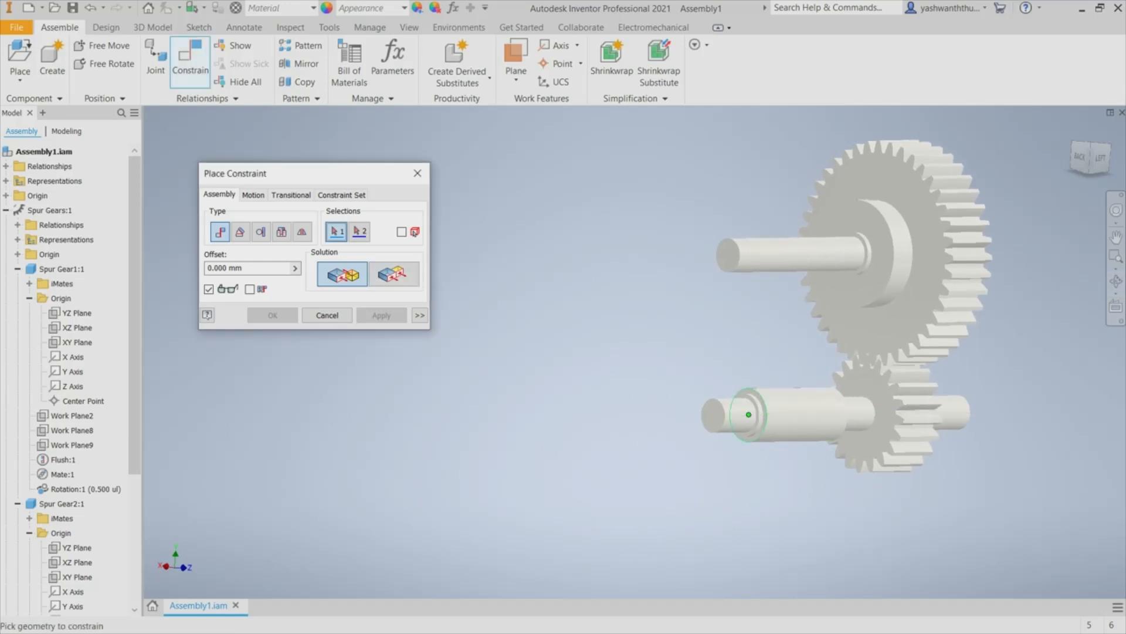
{"action": "left_click", "coordinate": [765, 422]}
{"action": "mouse_move", "coordinate": [878, 428]}
{"action": "left_click", "coordinate": [944, 448]}
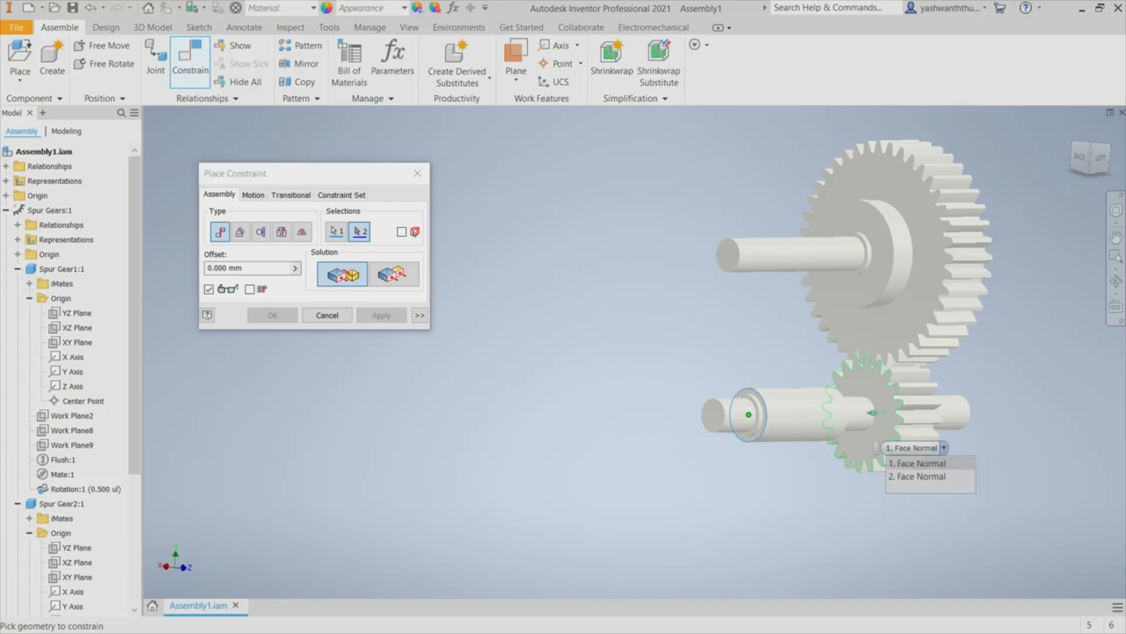
{"action": "left_click", "coordinate": [921, 462]}
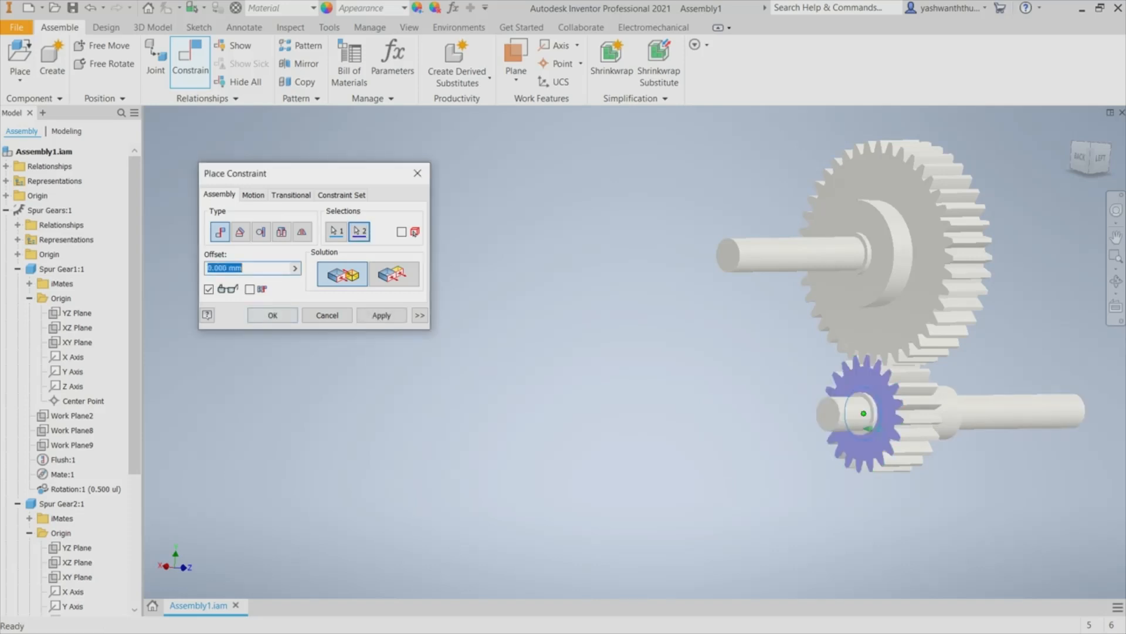
{"action": "type", "text": "30"}
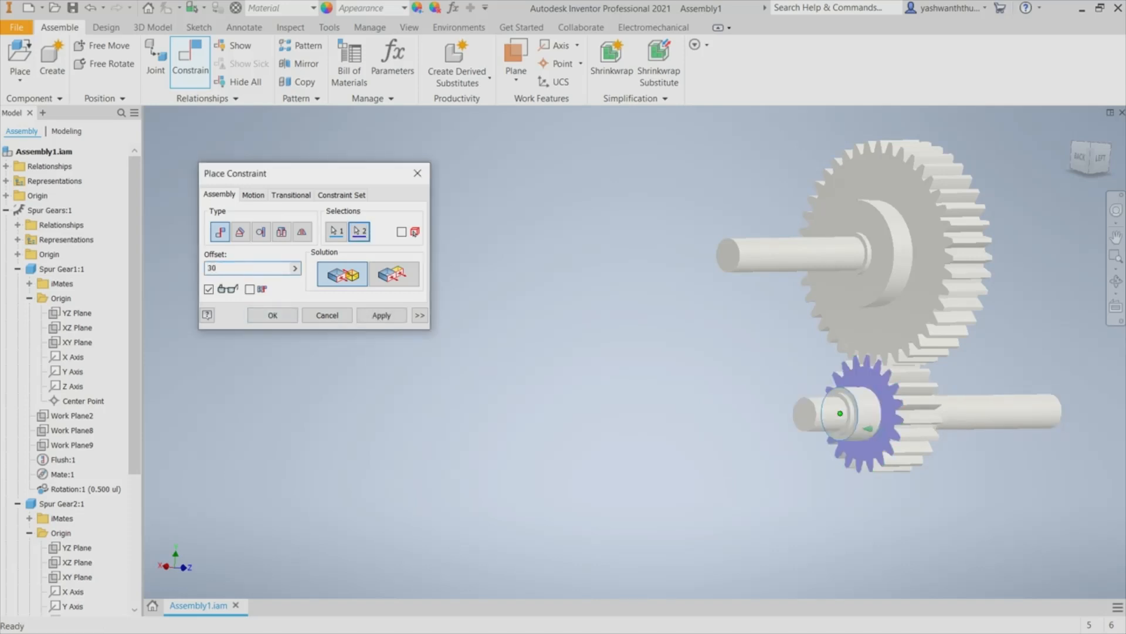
{"action": "left_click", "coordinate": [382, 315]}
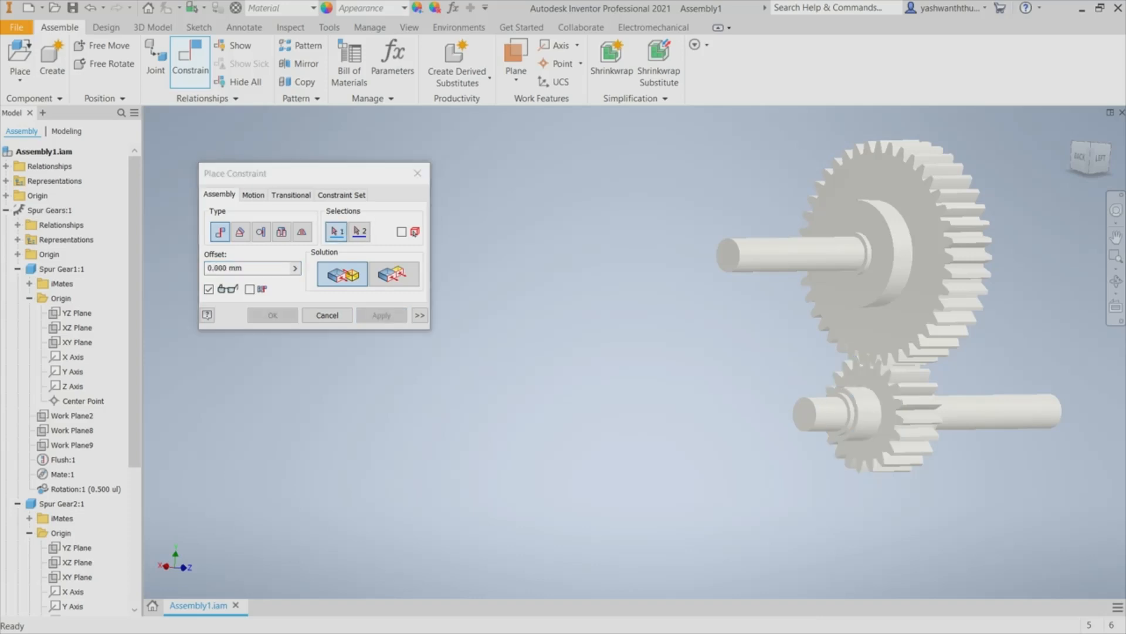
{"action": "left_click", "coordinate": [327, 315]}
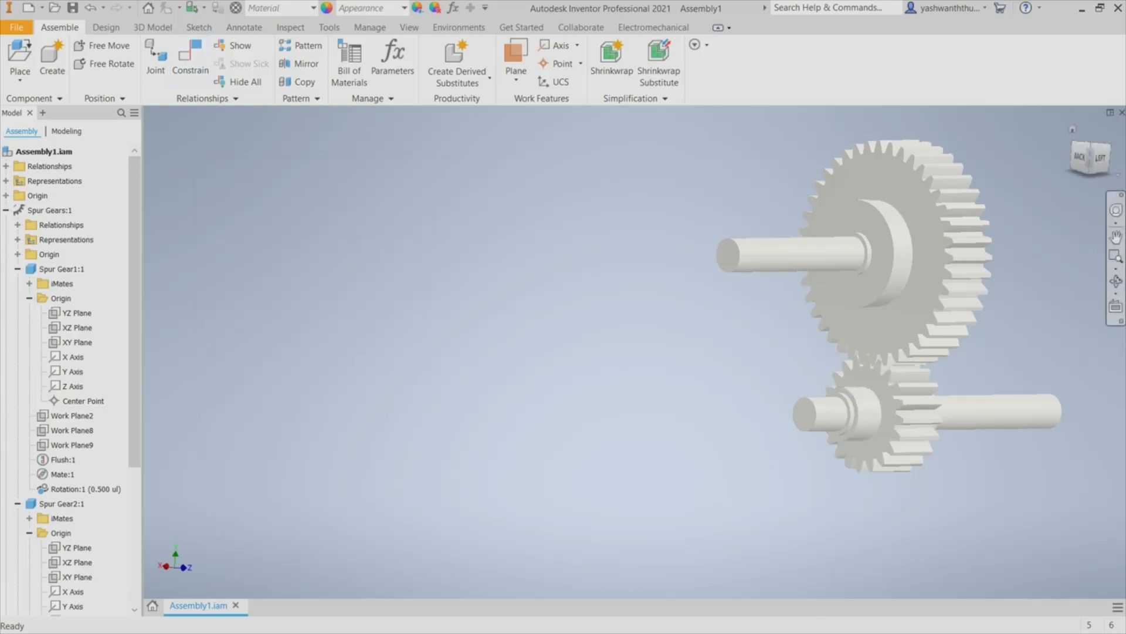
Start a parallel key connection, referencing the shaft groove to the first shaft's thickest cylindrical section and that section's end face.
{"action": "left_click", "coordinate": [1100, 158]}
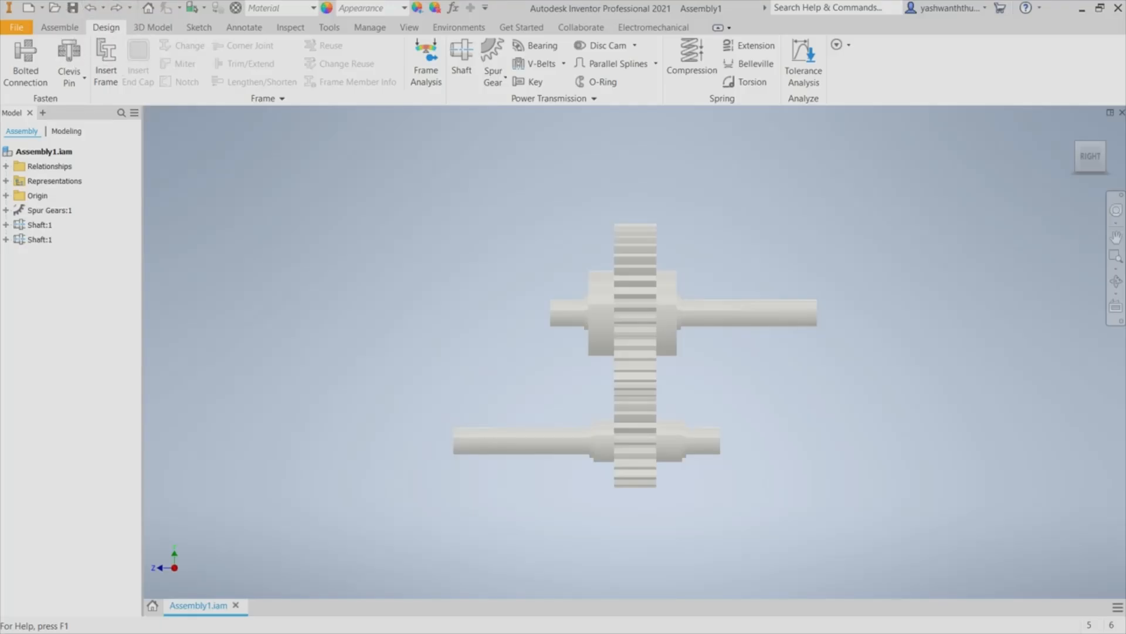
{"action": "left_click", "coordinate": [535, 80]}
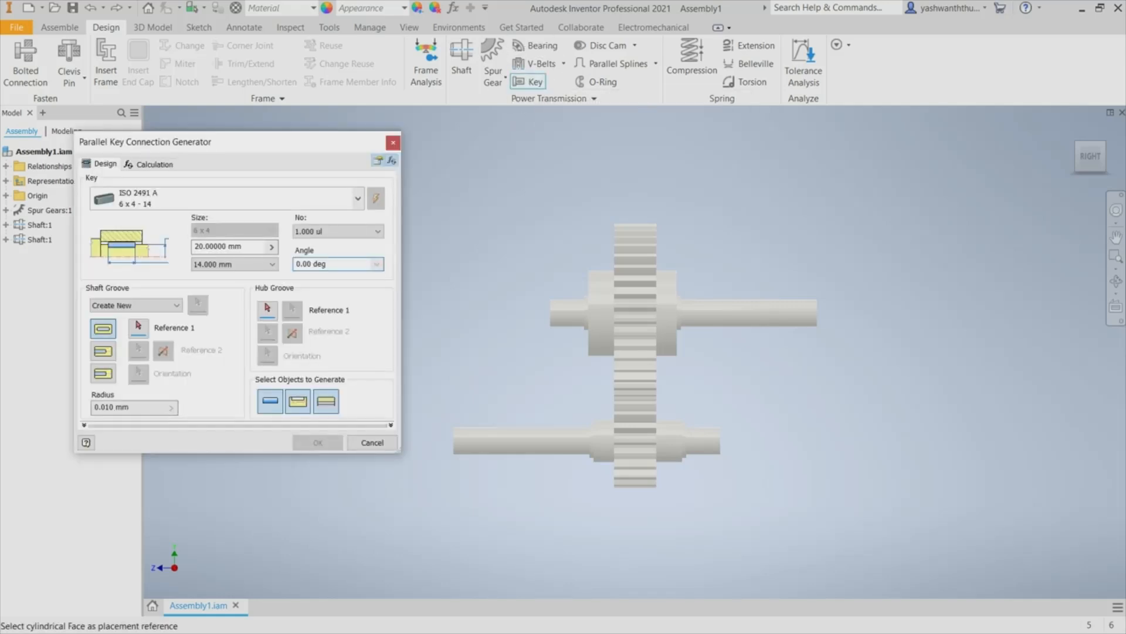
{"action": "left_click", "coordinate": [139, 327]}
{"action": "left_click", "coordinate": [144, 193]}
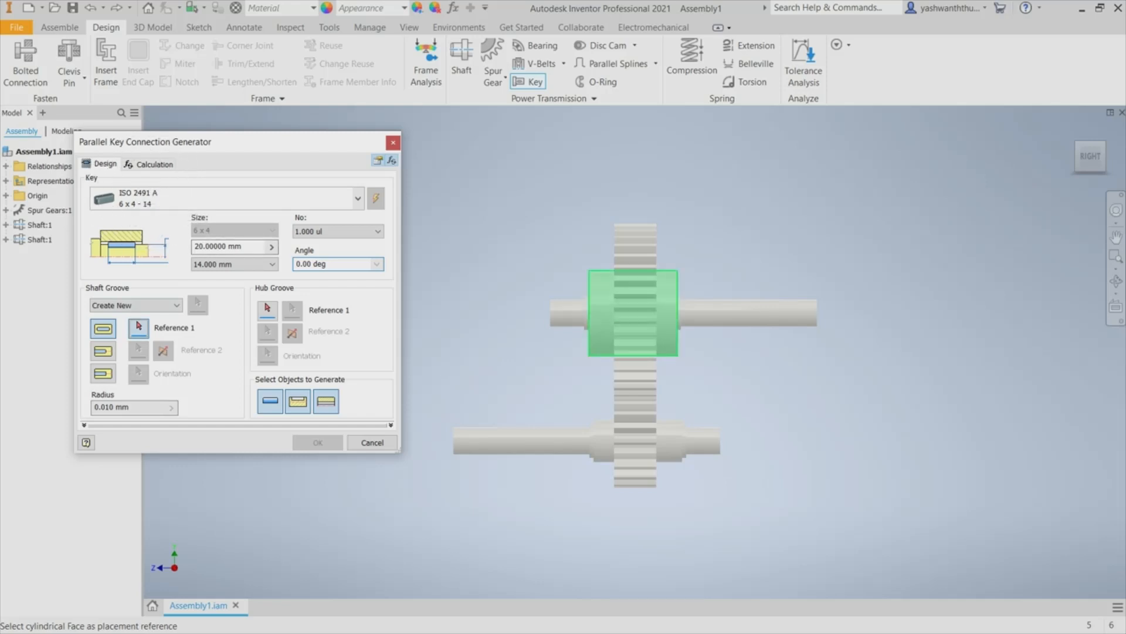
{"action": "left_click", "coordinate": [667, 313]}
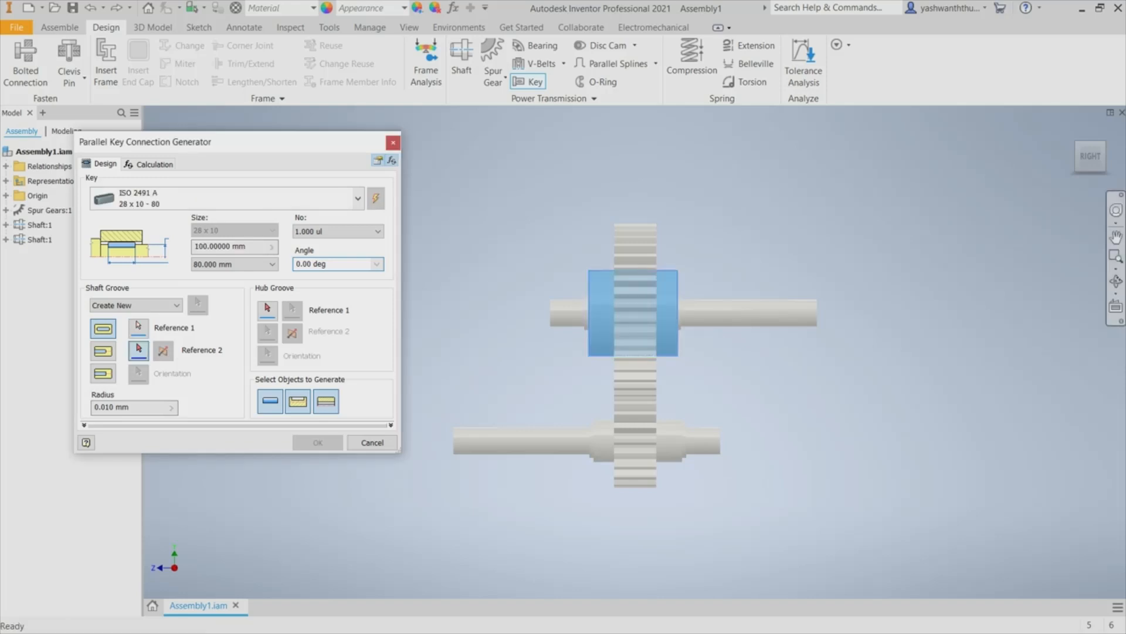
{"action": "left_click", "coordinate": [1115, 280]}
{"action": "left_click_drag", "start_coordinate": [692, 352], "coordinate": [610, 352]}
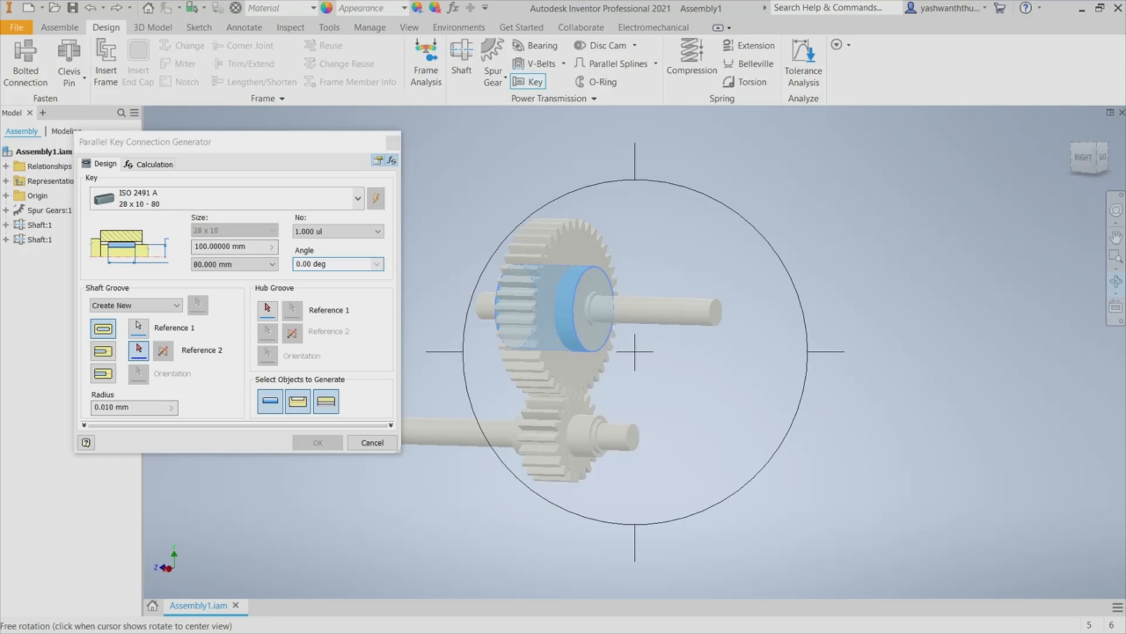
{"action": "key", "text": "Escape"}
{"action": "left_click", "coordinate": [595, 284]}
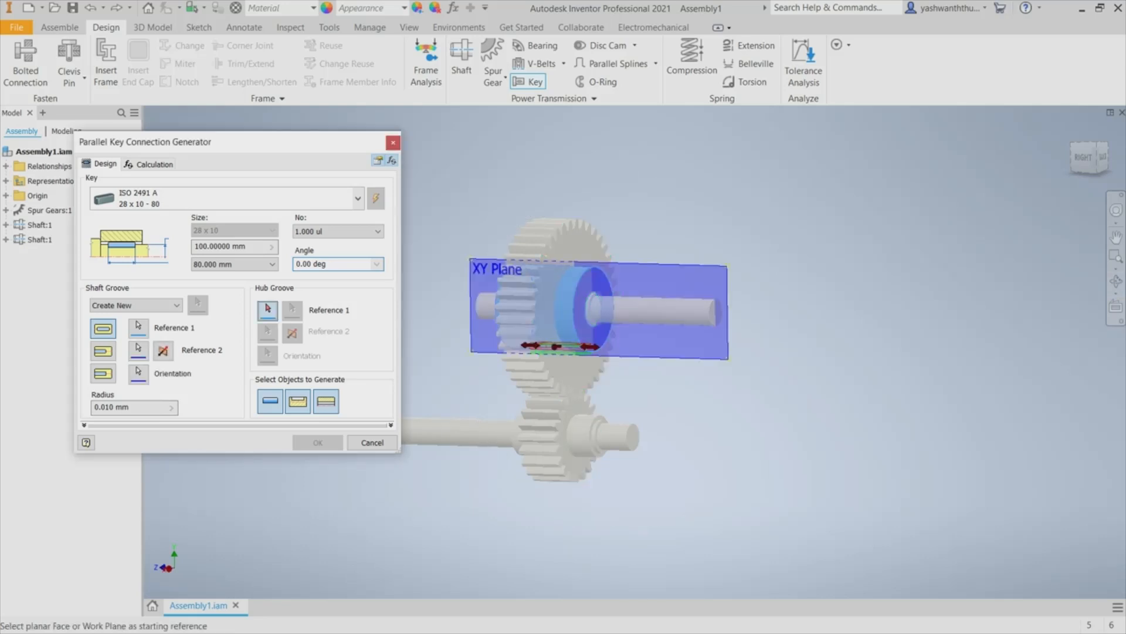
Set the hub groove references to the larger gear's side face and the edge of one of its teeth.
{"action": "left_click", "coordinate": [544, 326]}
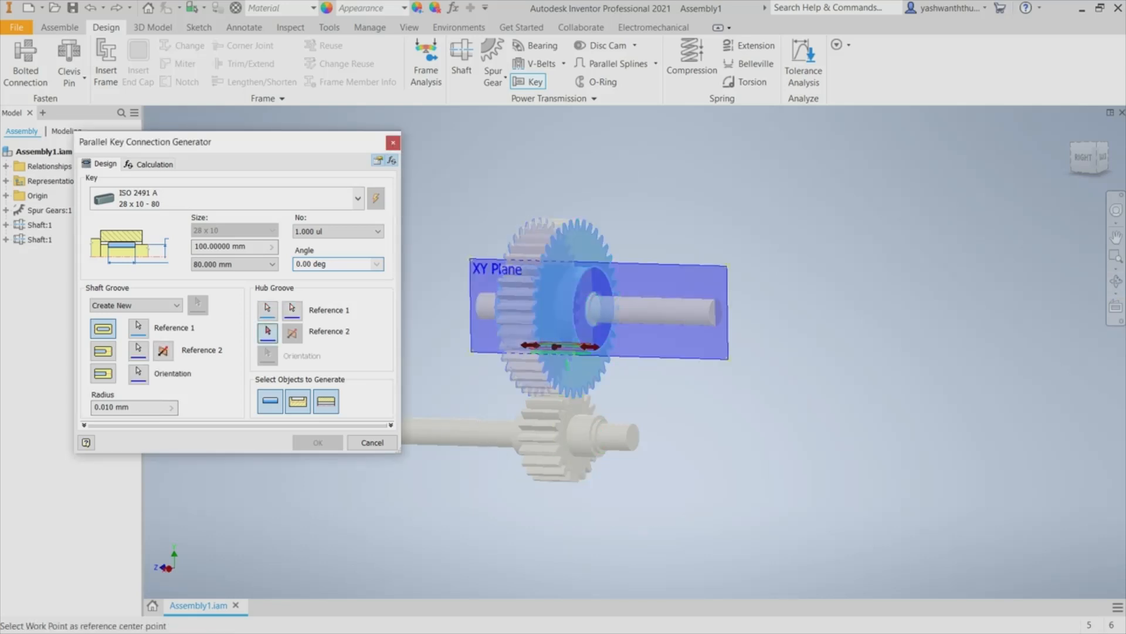
{"action": "scroll", "coordinate": [543, 326], "scroll_direction": "up", "scroll_amount": 4}
{"action": "scroll", "coordinate": [545, 326], "scroll_direction": "down", "scroll_amount": 7}
{"action": "scroll", "coordinate": [545, 326], "scroll_direction": "down", "scroll_amount": 5}
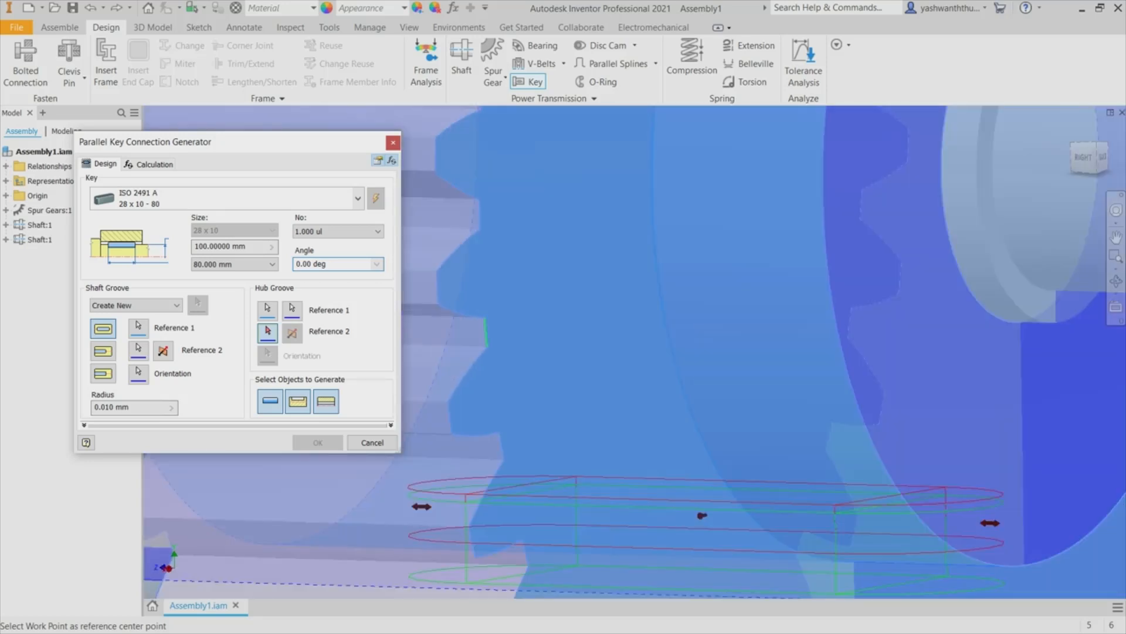
{"action": "left_click", "coordinate": [486, 332]}
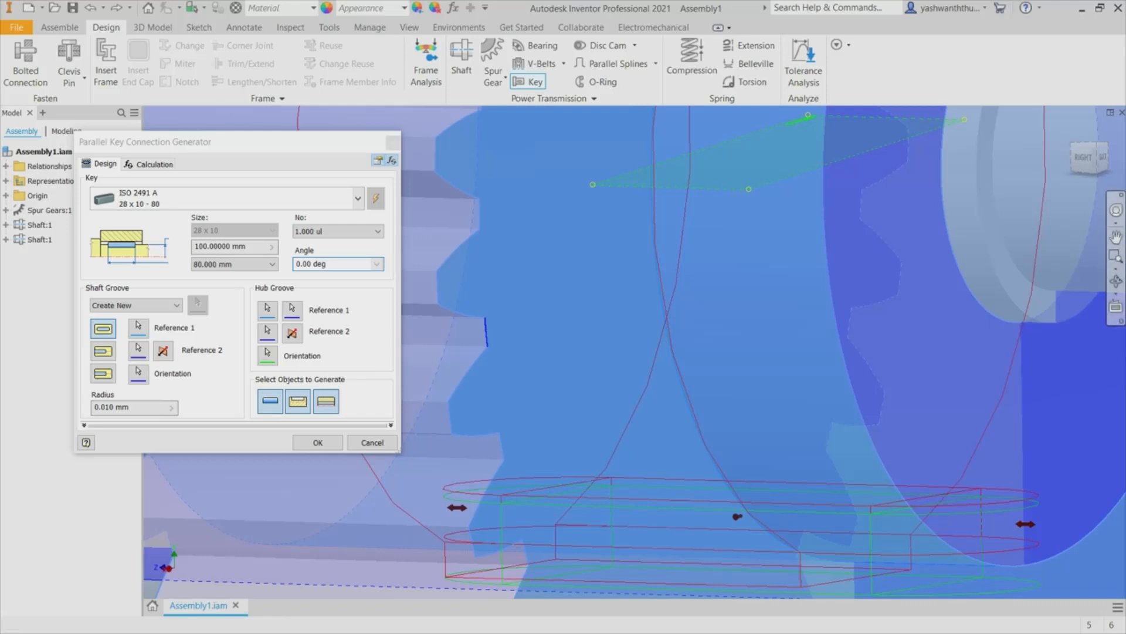
Lengthen the key preview to 90 mm and shift it along the shaft so it sits roughly centred on the thick section.
{"action": "left_click", "coordinate": [1117, 281]}
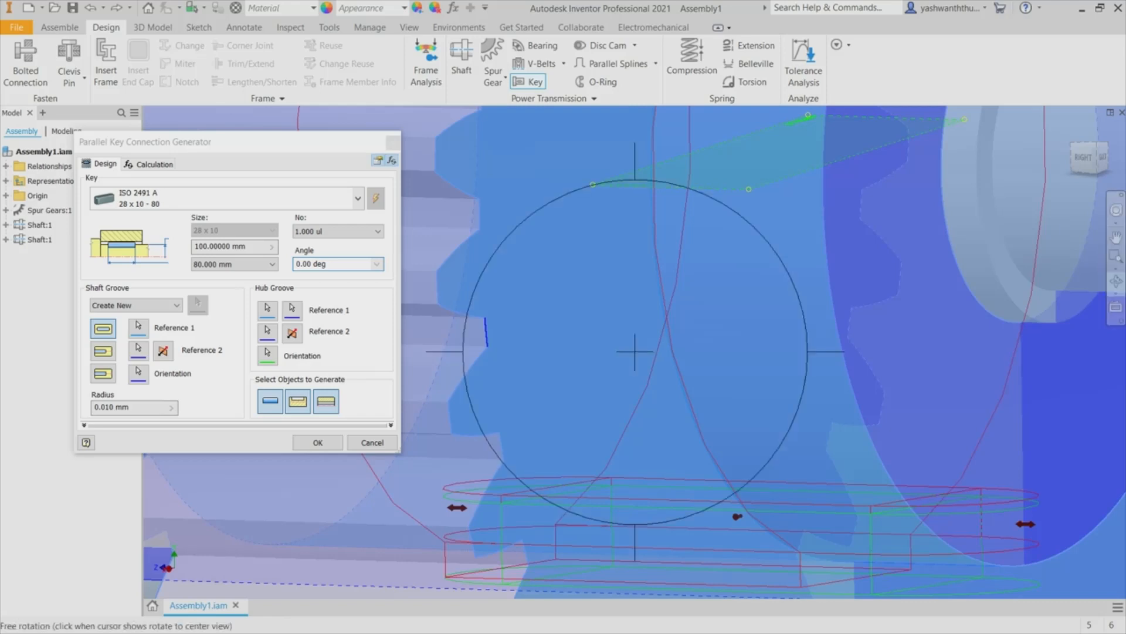
{"action": "left_click_drag", "start_coordinate": [635, 352], "coordinate": [669, 252]}
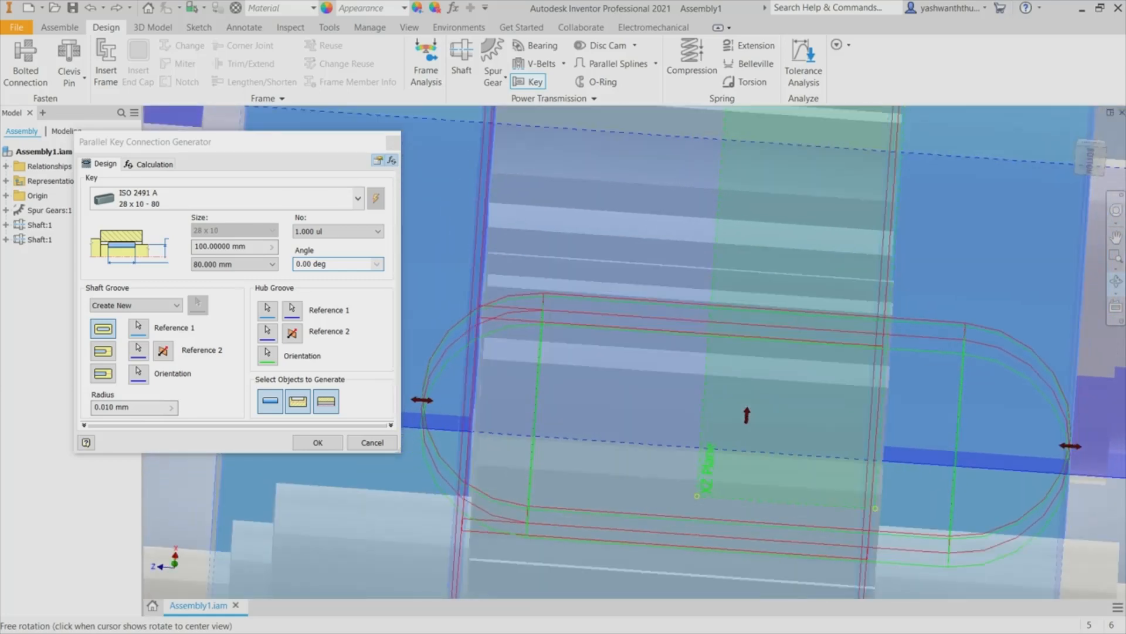
{"action": "scroll", "coordinate": [831, 274], "scroll_direction": "down", "scroll_amount": 2}
{"action": "scroll", "coordinate": [830, 275], "scroll_direction": "up", "scroll_amount": 4}
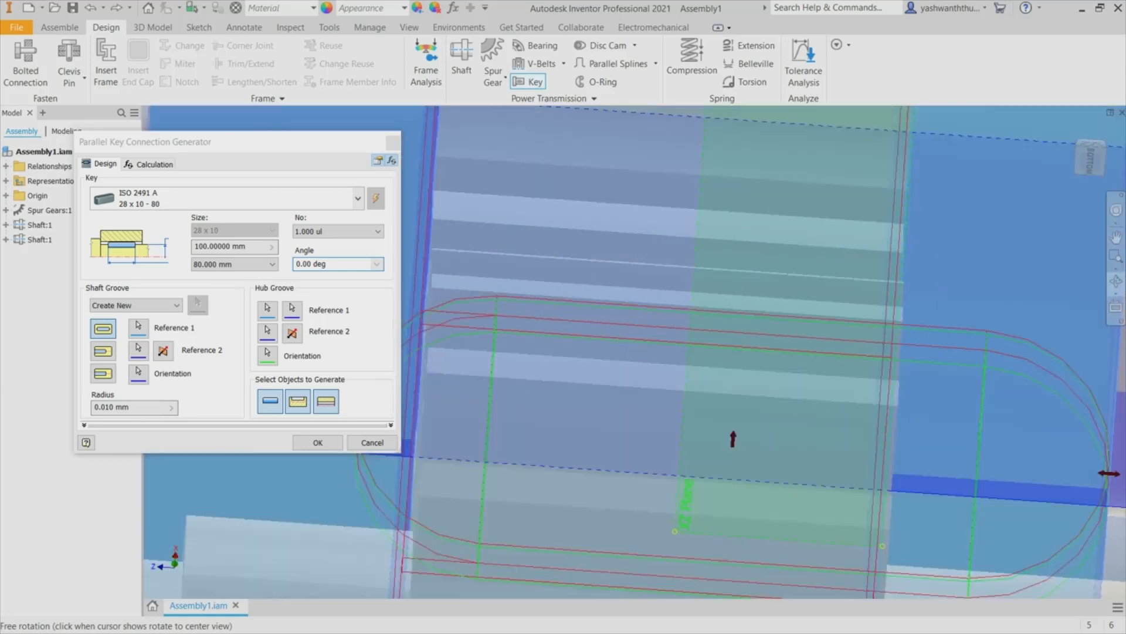
{"action": "scroll", "coordinate": [795, 329], "scroll_direction": "up", "scroll_amount": 2}
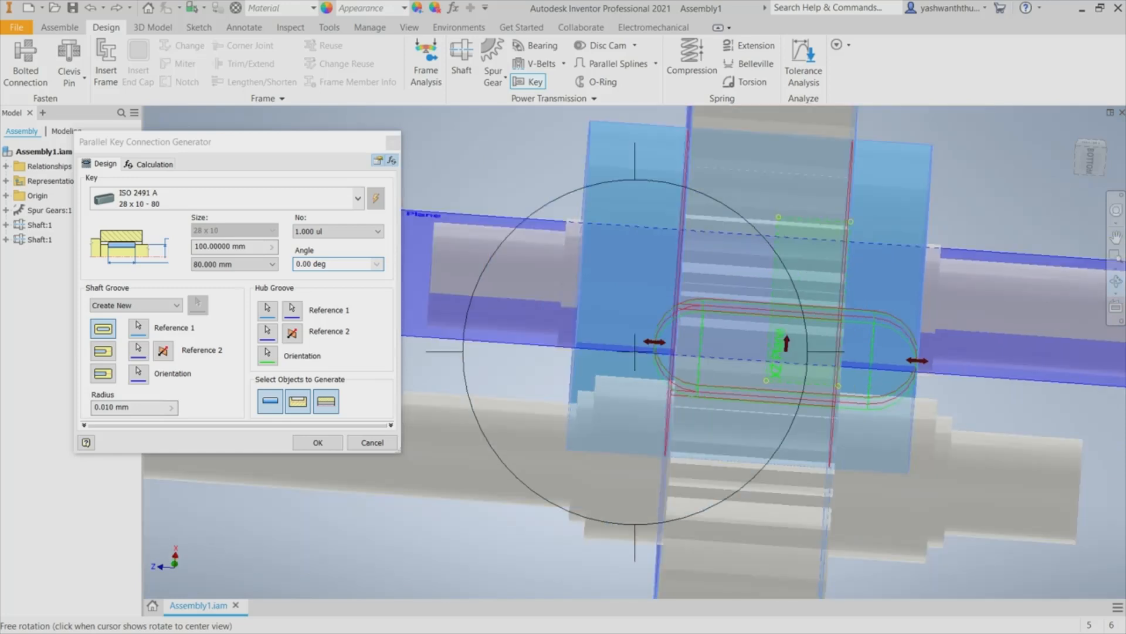
{"action": "middle_click_drag", "start_coordinate": [795, 329], "coordinate": [443, 358]}
{"action": "key", "text": "Escape"}
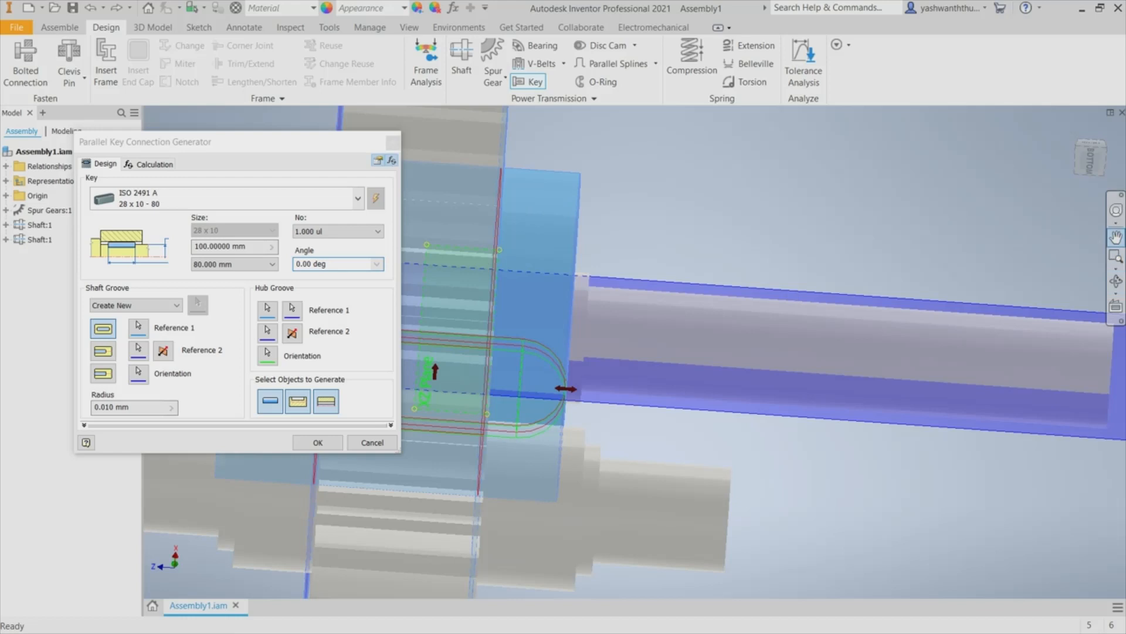
{"action": "left_click", "coordinate": [1115, 237]}
{"action": "left_click_drag", "start_coordinate": [443, 357], "coordinate": [720, 287]}
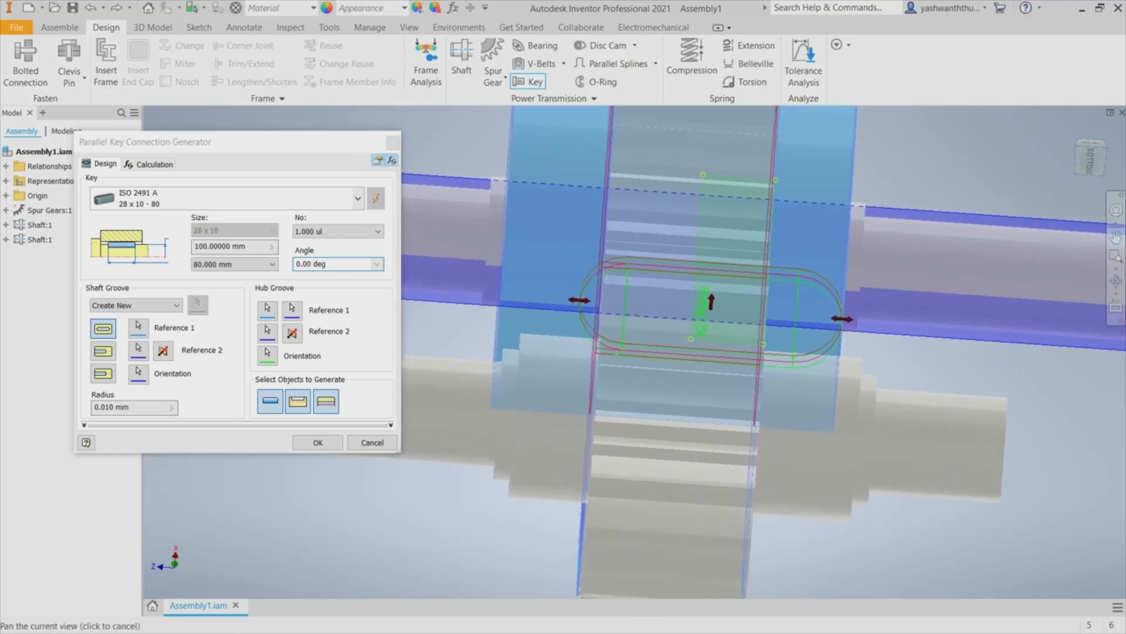
{"action": "key", "text": "Escape"}
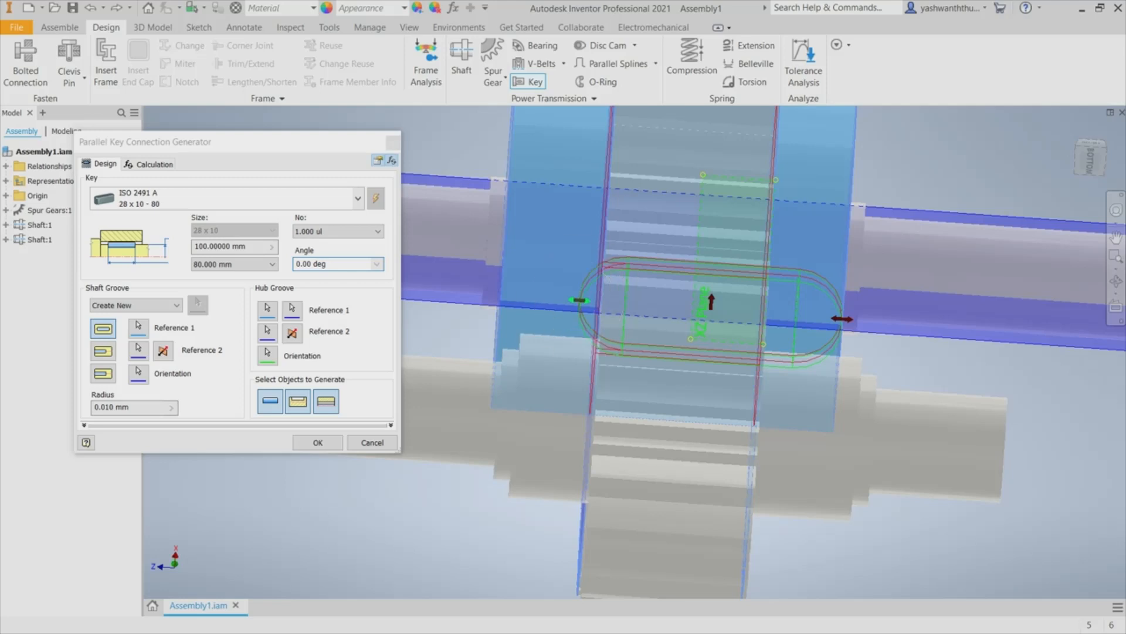
{"action": "left_click_drag", "start_coordinate": [579, 300], "coordinate": [546, 297]}
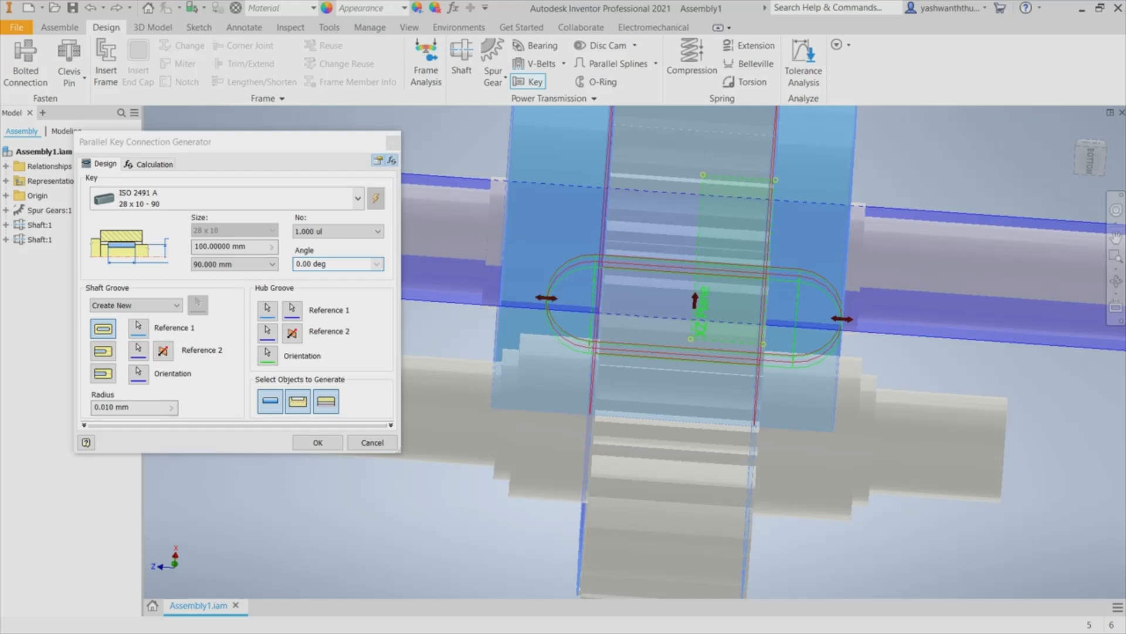
{"action": "left_click_drag", "start_coordinate": [842, 318], "coordinate": [829, 318]}
Try turning the key 15 degrees around the shaft and return it to its starting angle.
{"action": "mouse_move", "coordinate": [703, 317]}
{"action": "left_mouse_down"}
{"action": "mouse_move", "coordinate": [704, 290]}
{"action": "mouse_move", "coordinate": [703, 305]}
{"action": "left_mouse_up"}
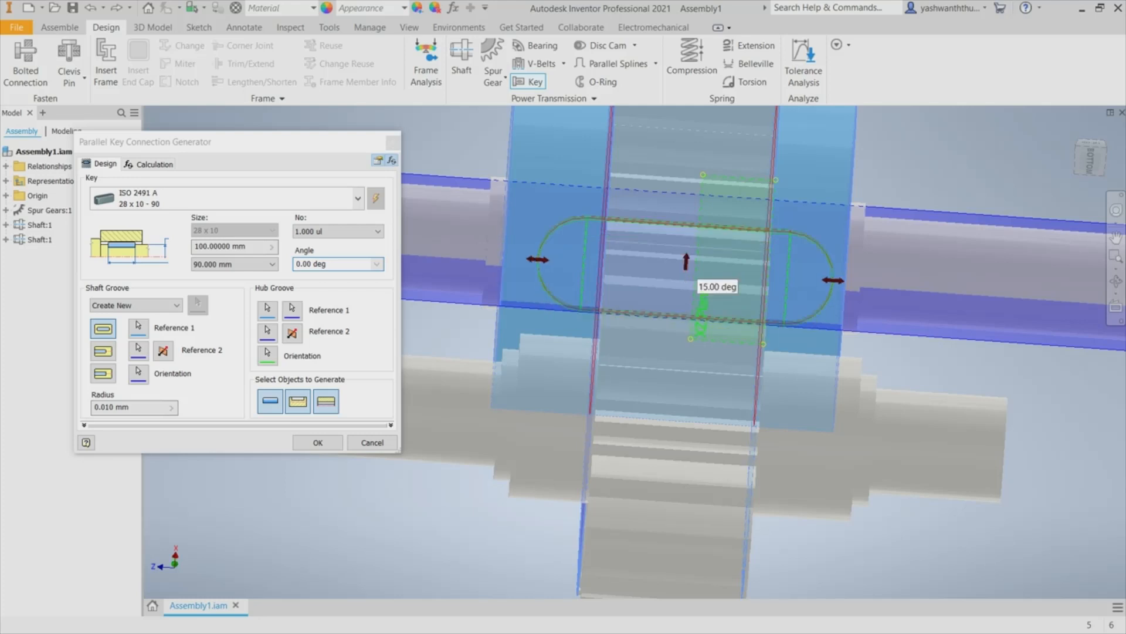
{"action": "left_click_drag", "start_coordinate": [686, 261], "coordinate": [703, 305]}
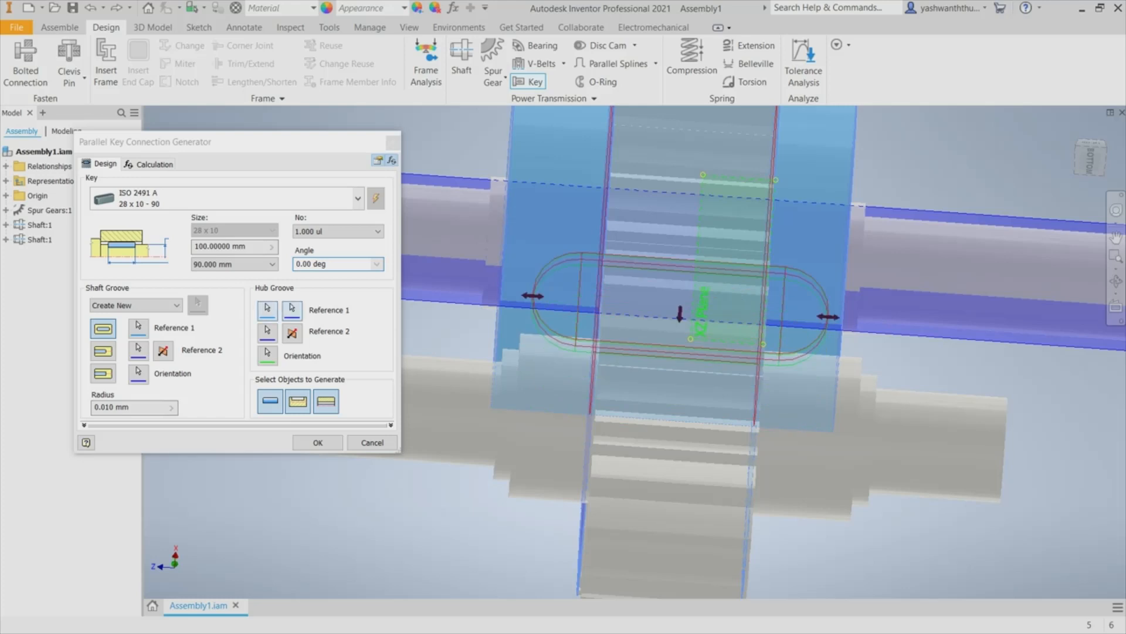
Generate the 28 x 10 - 90 key connection on the larger gear's shaft, accept the file naming and inspect it from above.
{"action": "left_click", "coordinate": [318, 442]}
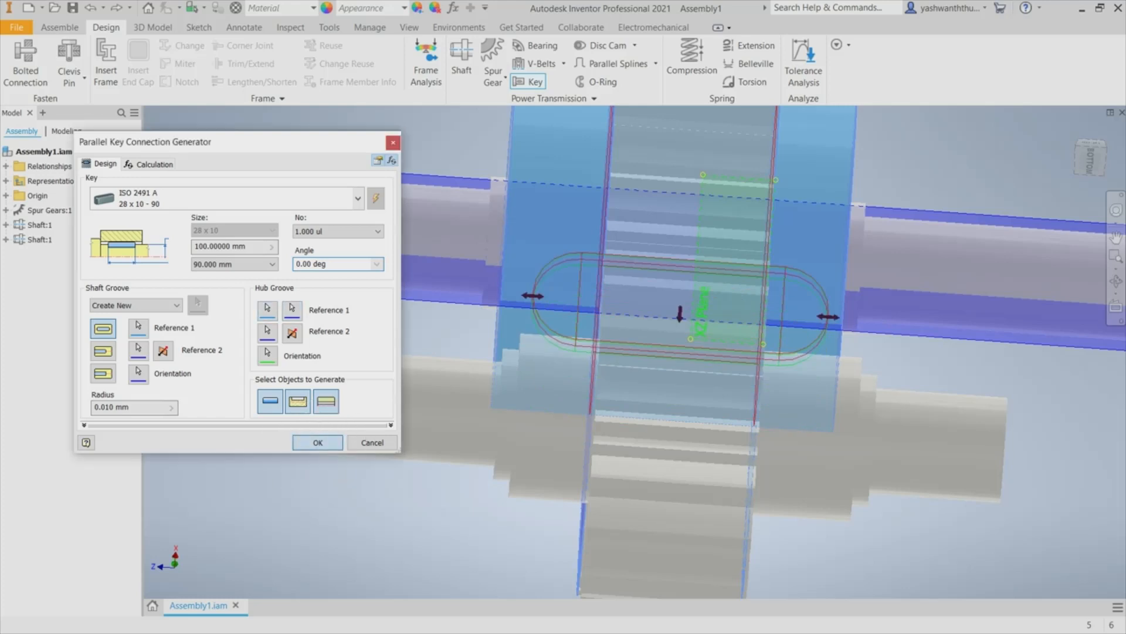
{"action": "left_click", "coordinate": [346, 388]}
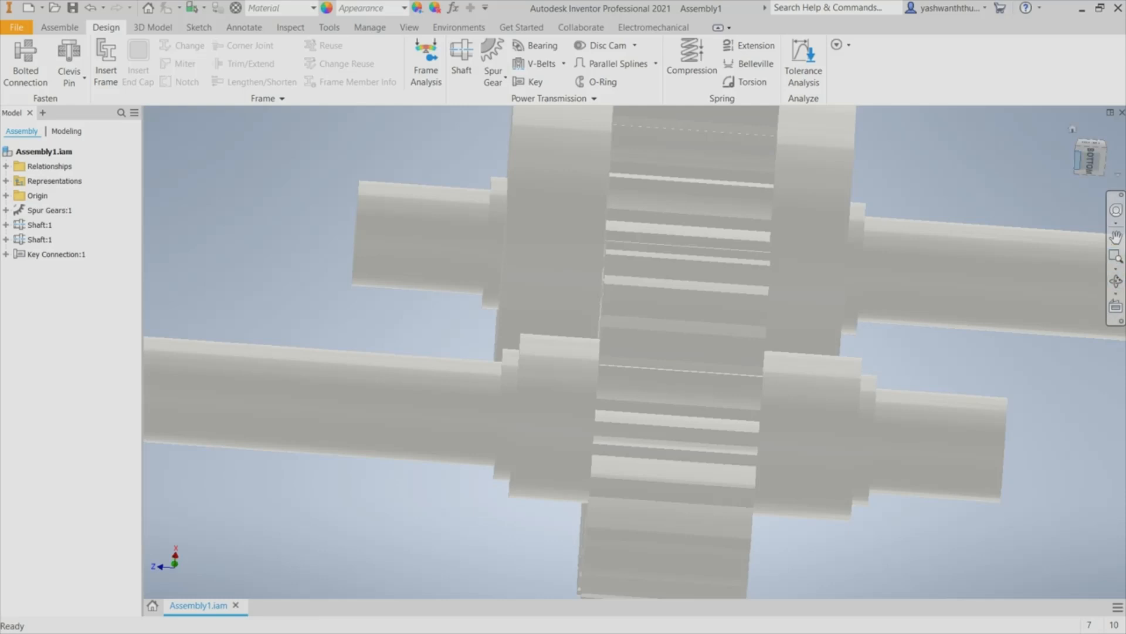
{"action": "left_click", "coordinate": [1072, 129]}
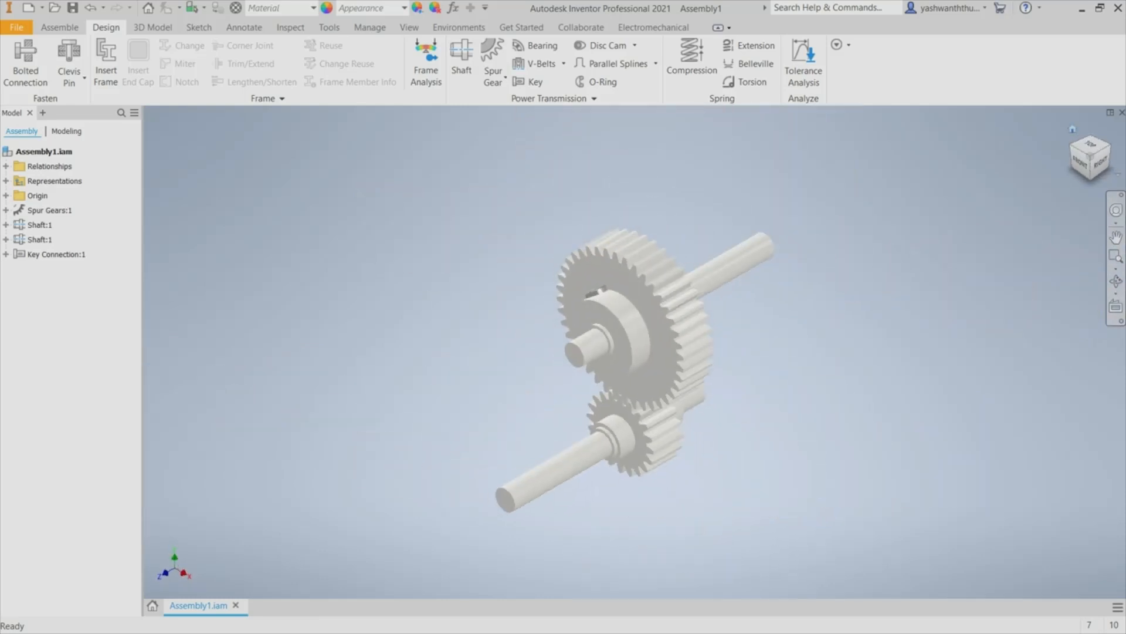
{"action": "left_click", "coordinate": [1115, 281]}
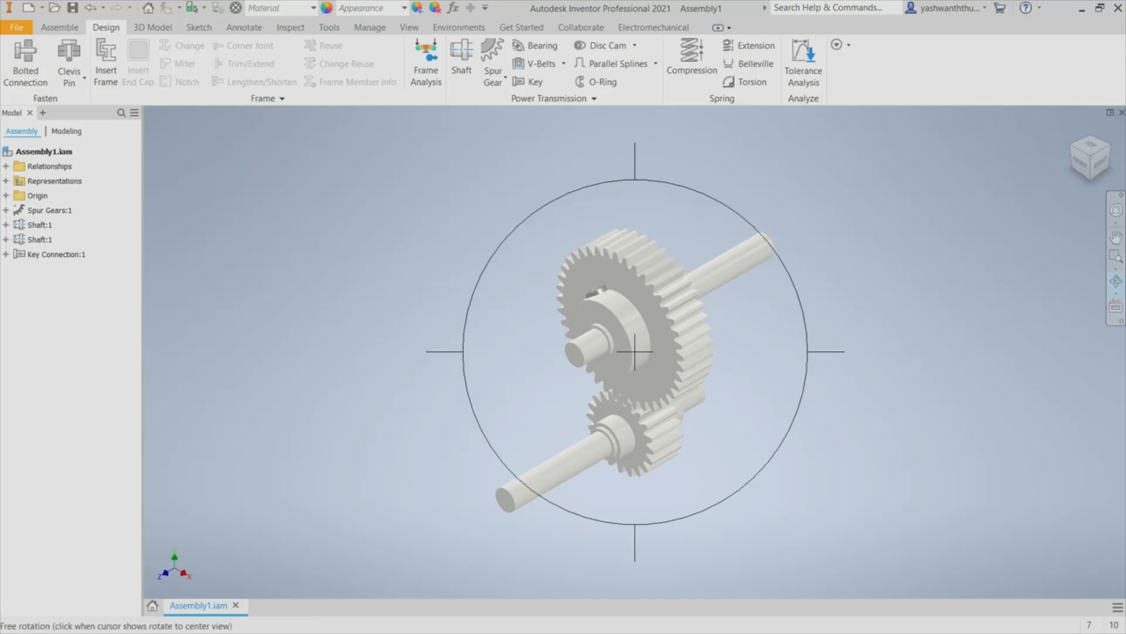
{"action": "left_click_drag", "start_coordinate": [635, 328], "coordinate": [641, 487]}
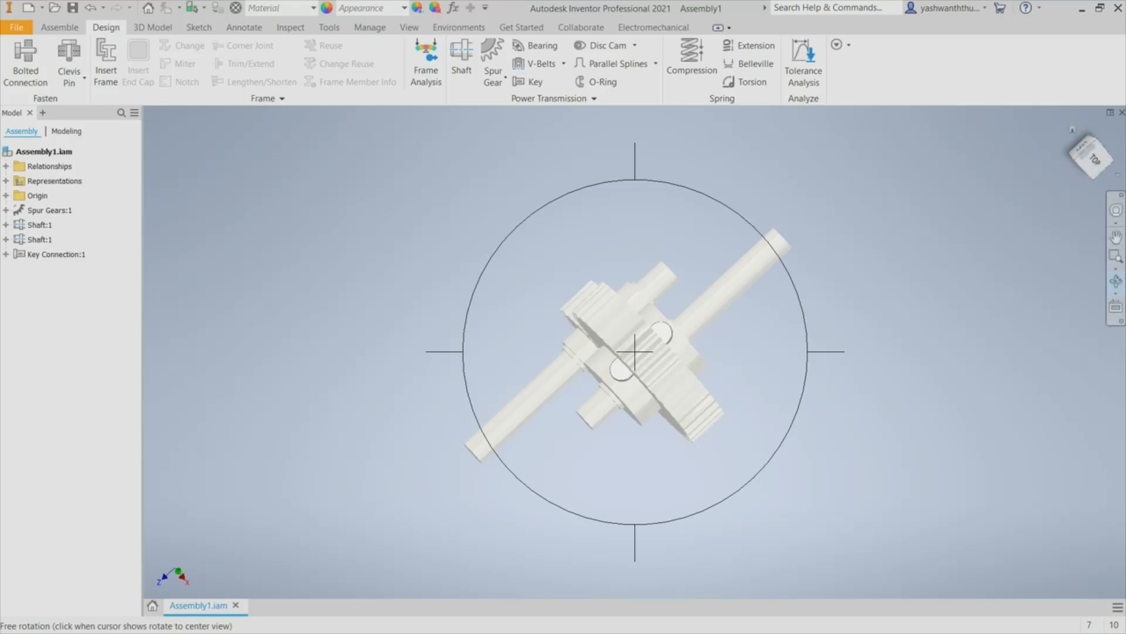
{"action": "key", "text": "Escape"}
{"action": "key", "text": "F6"}
{"action": "key", "text": "F4"}
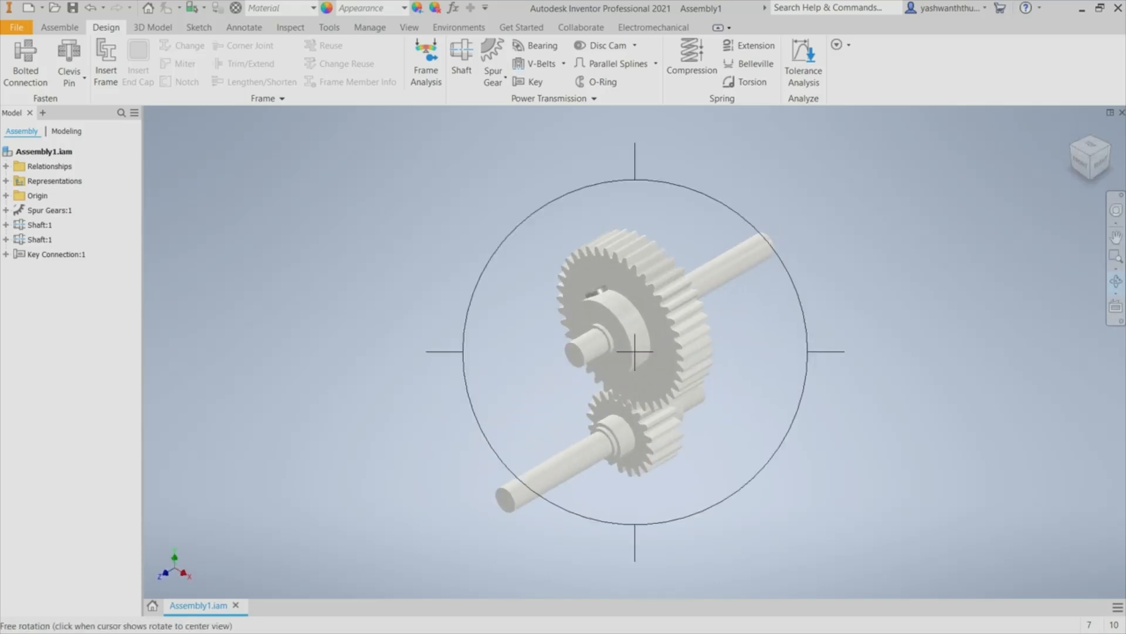
{"action": "key", "text": "Escape"}
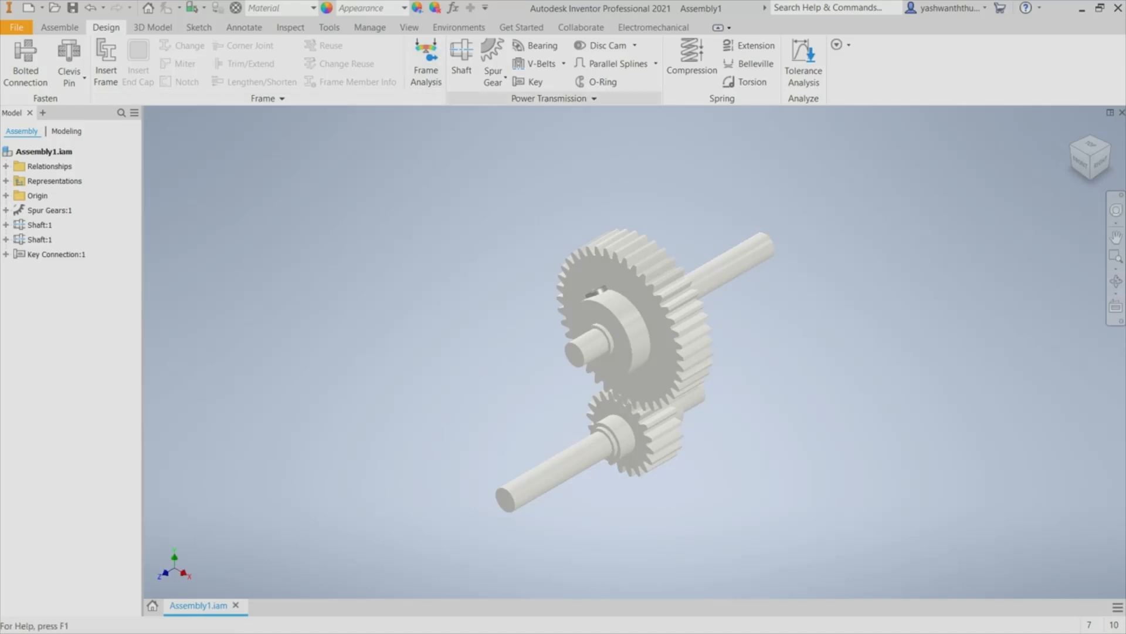
Start a second parallel key connection, referencing the shaft groove to the smaller gear shaft's thickest cylindrical section and its end face.
{"action": "left_click", "coordinate": [528, 82]}
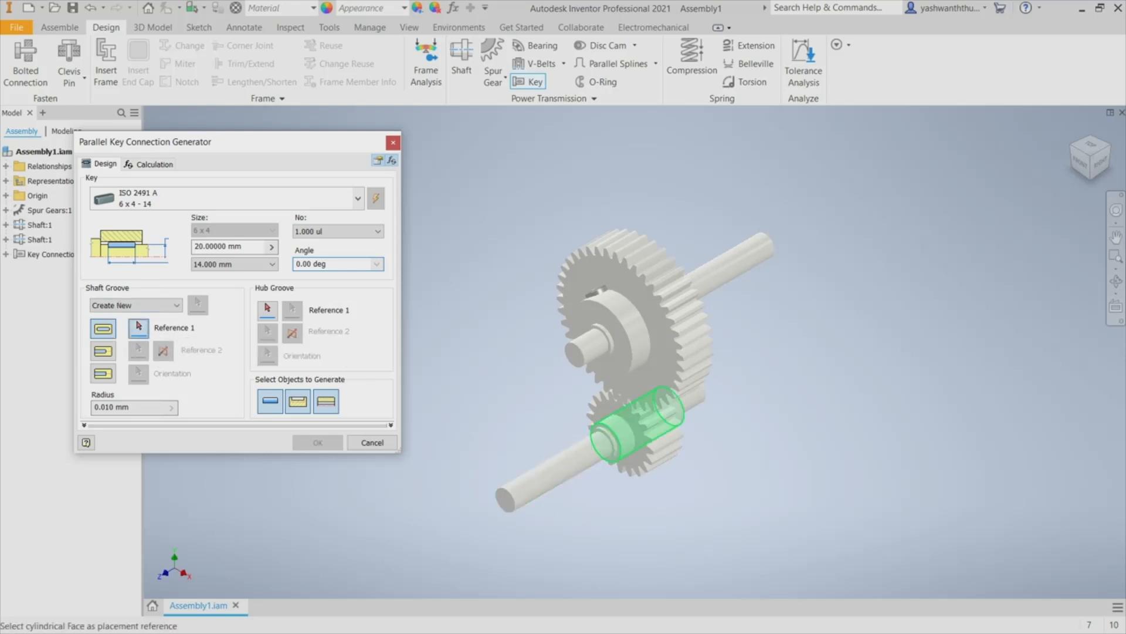
{"action": "left_click", "coordinate": [636, 426]}
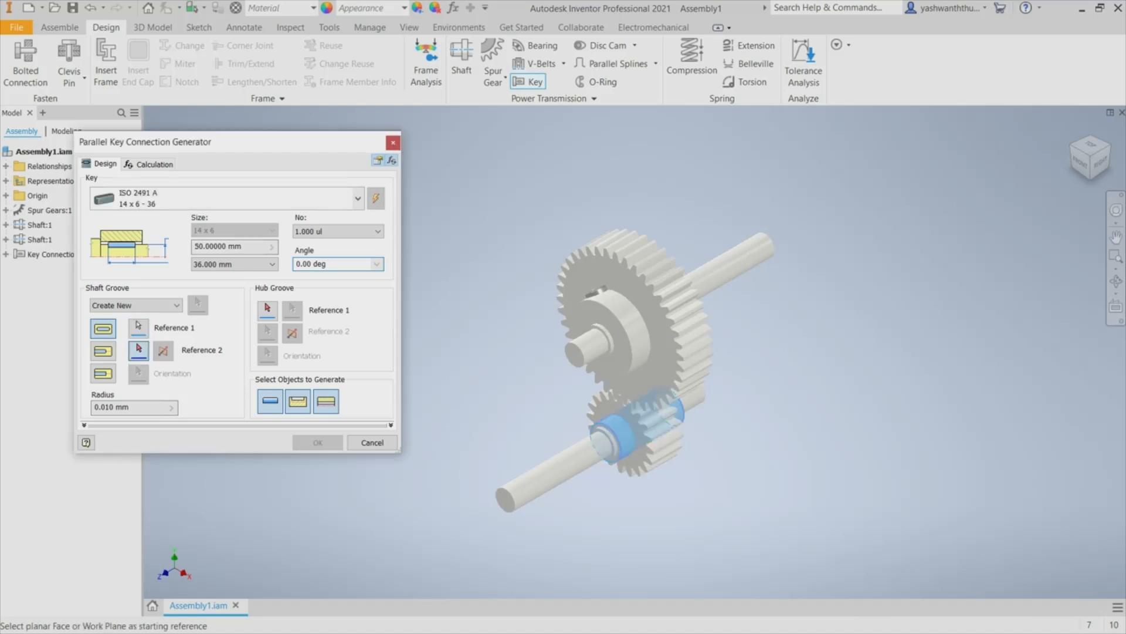
{"action": "scroll", "coordinate": [594, 437], "scroll_direction": "up", "scroll_amount": 3}
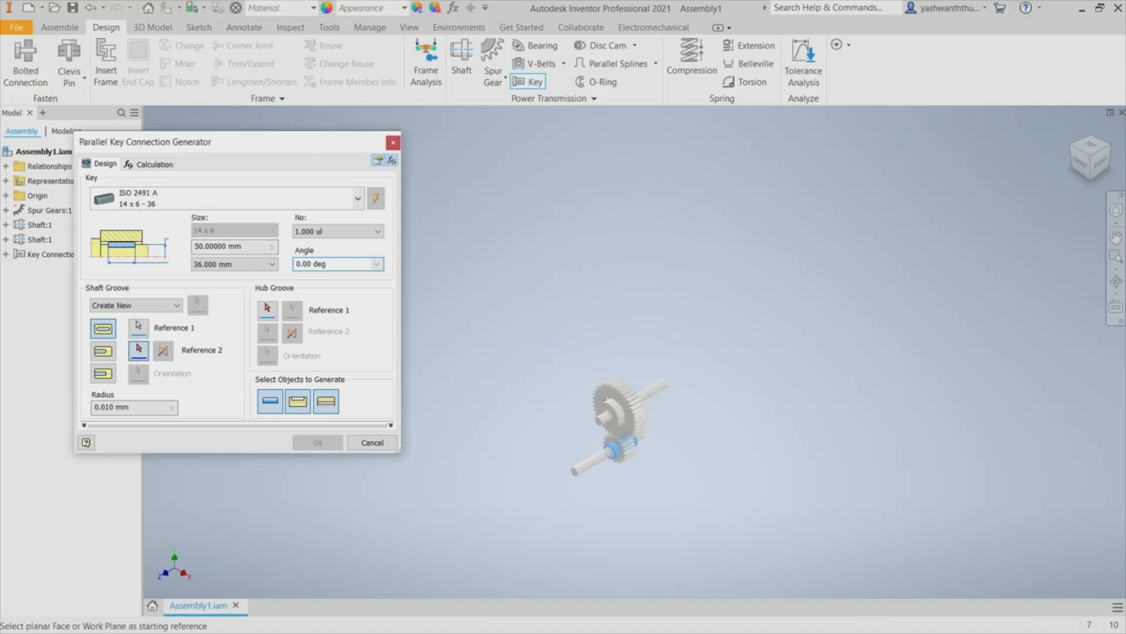
{"action": "scroll", "coordinate": [593, 437], "scroll_direction": "down", "scroll_amount": 8}
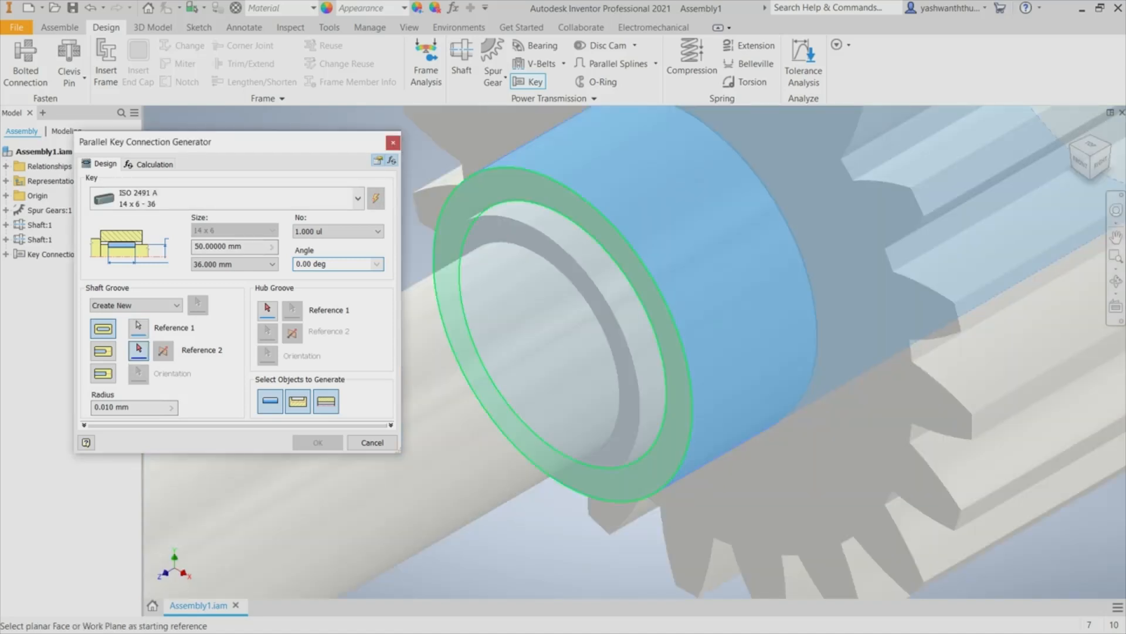
{"action": "left_click", "coordinate": [610, 482]}
Set the hub groove references to the smaller gear's side face and the edge of one of its teeth.
{"action": "scroll", "coordinate": [774, 432], "scroll_direction": "down", "scroll_amount": 4}
{"action": "scroll", "coordinate": [773, 432], "scroll_direction": "up", "scroll_amount": 8}
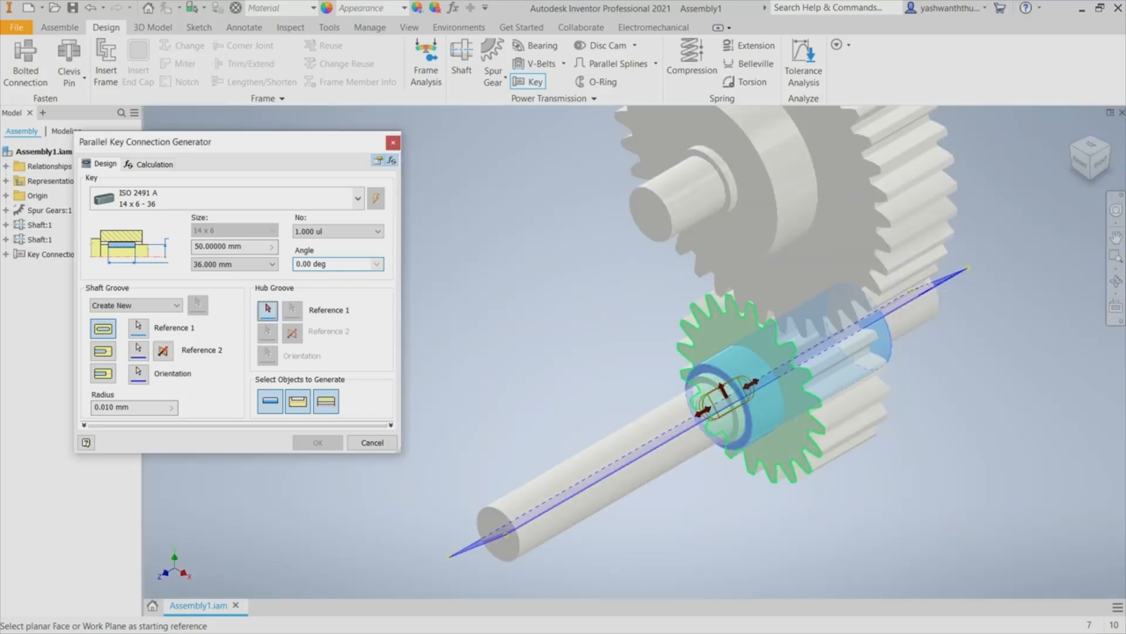
{"action": "left_click", "coordinate": [773, 433]}
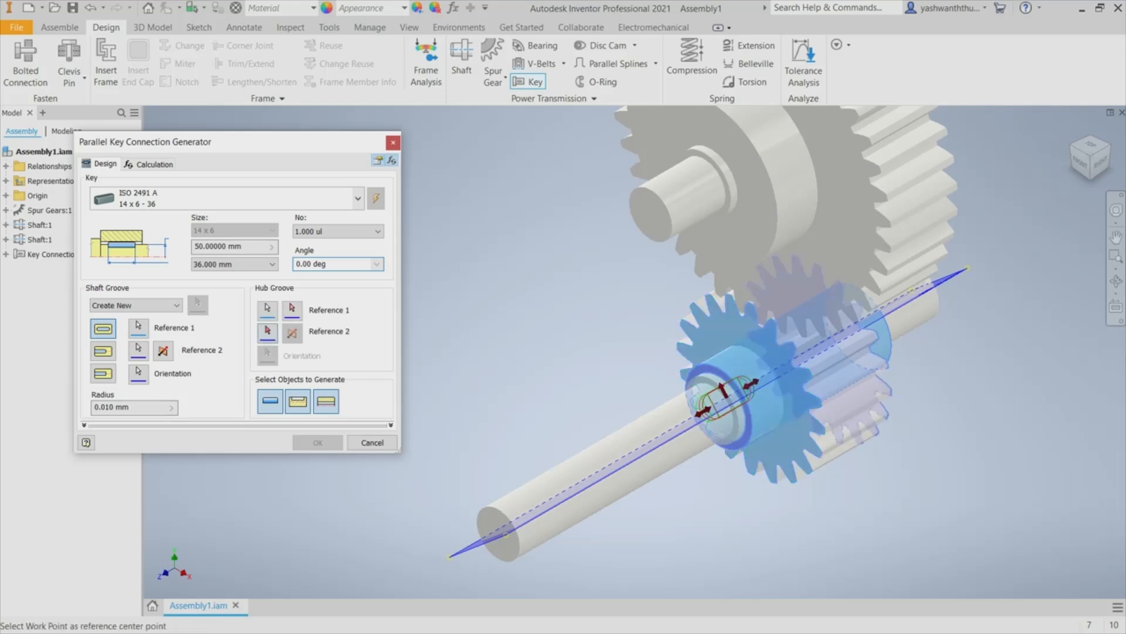
{"action": "scroll", "coordinate": [775, 399], "scroll_direction": "up", "scroll_amount": 3}
{"action": "scroll", "coordinate": [774, 399], "scroll_direction": "down", "scroll_amount": 7}
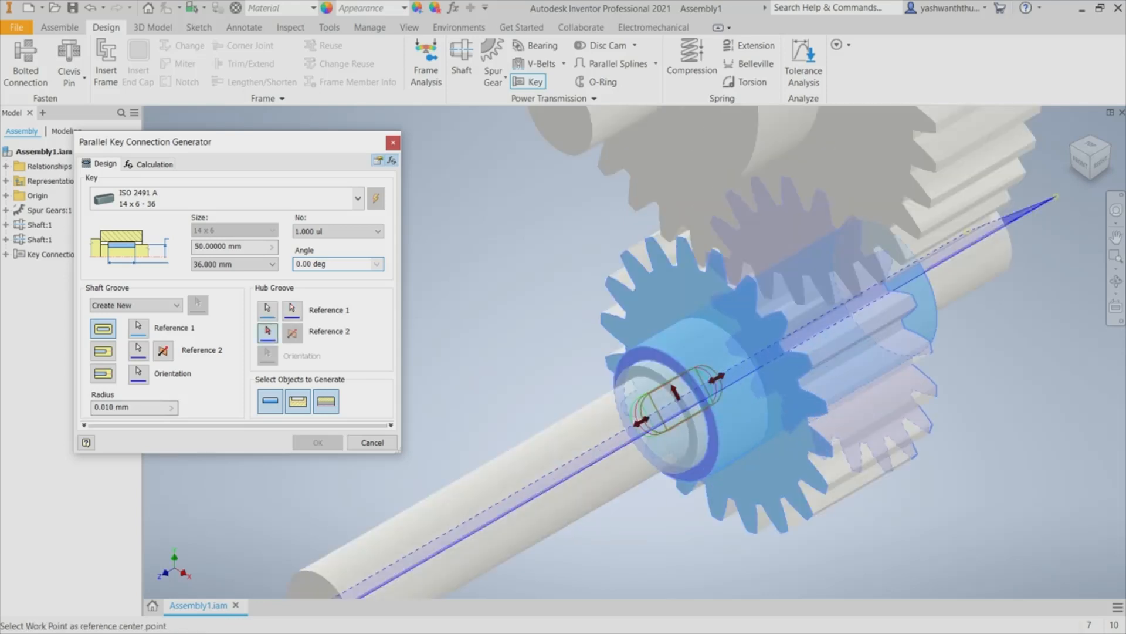
{"action": "left_click", "coordinate": [787, 374]}
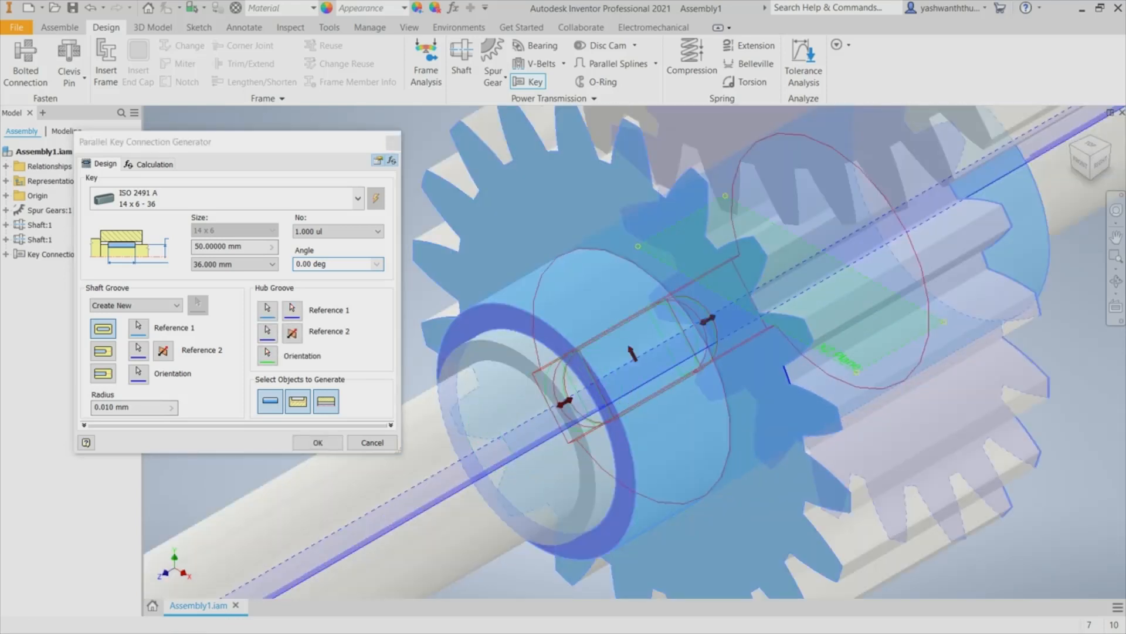
Lengthen the second key to 70 mm and shift it along the shaft so it sits roughly centred on the gear.
{"action": "left_click", "coordinate": [1115, 282]}
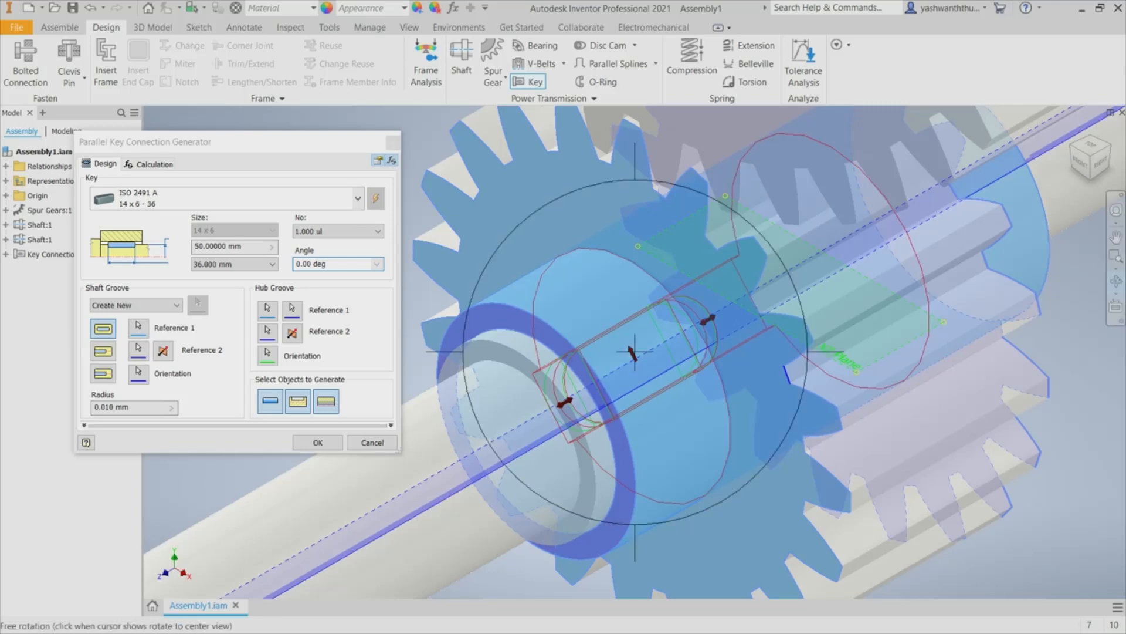
{"action": "left_click_drag", "start_coordinate": [645, 352], "coordinate": [563, 334]}
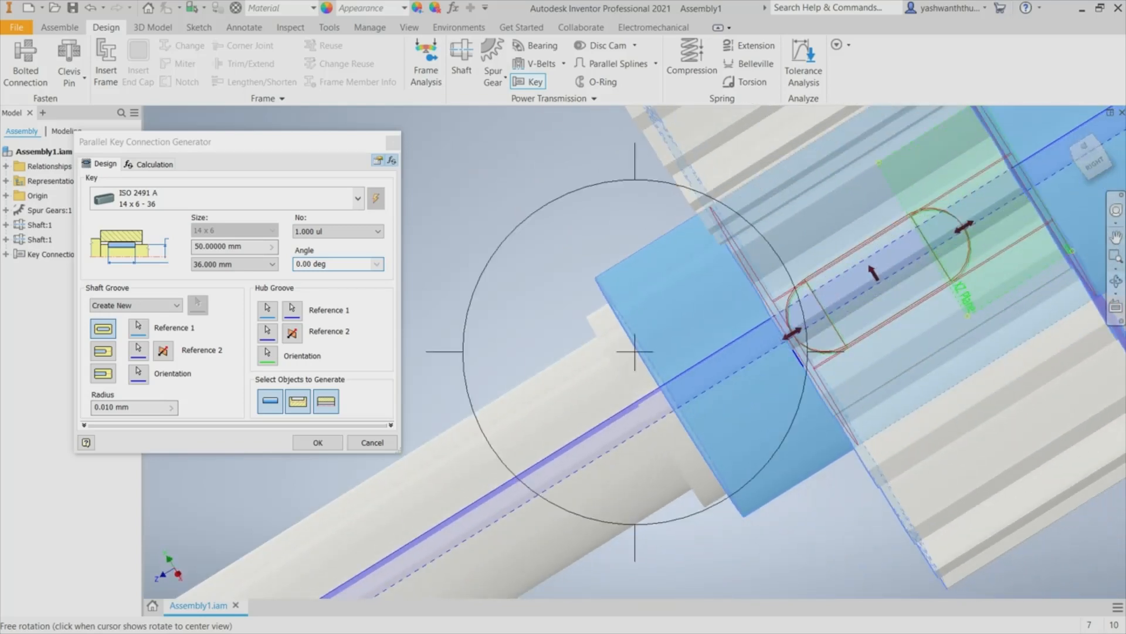
{"action": "left_click", "coordinate": [1095, 165]}
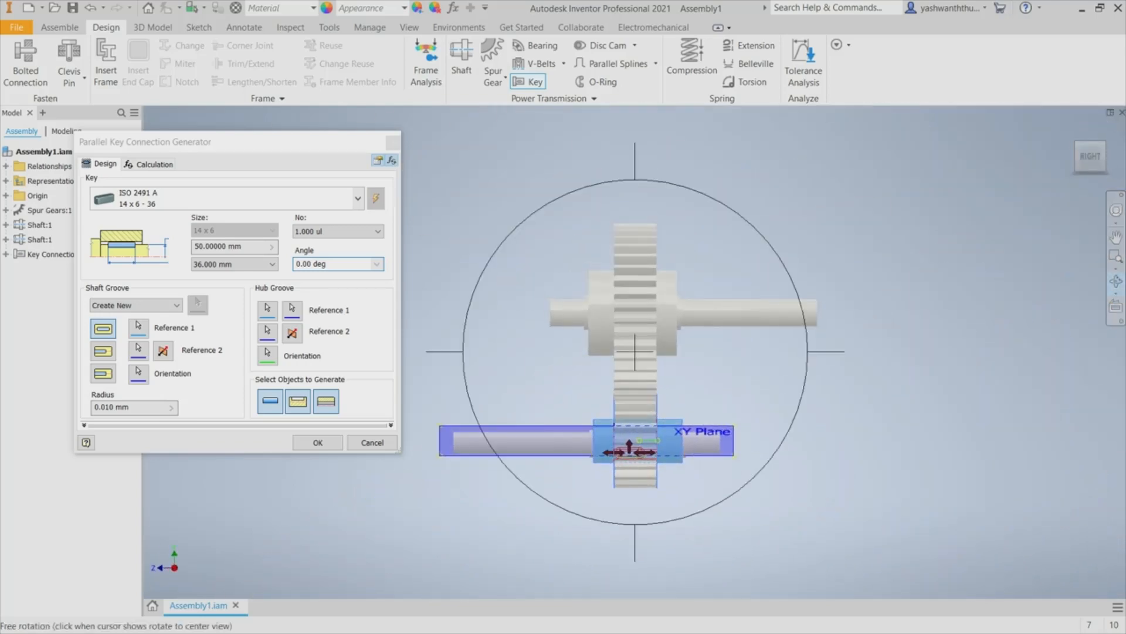
{"action": "scroll", "coordinate": [636, 446], "scroll_direction": "up", "scroll_amount": 10}
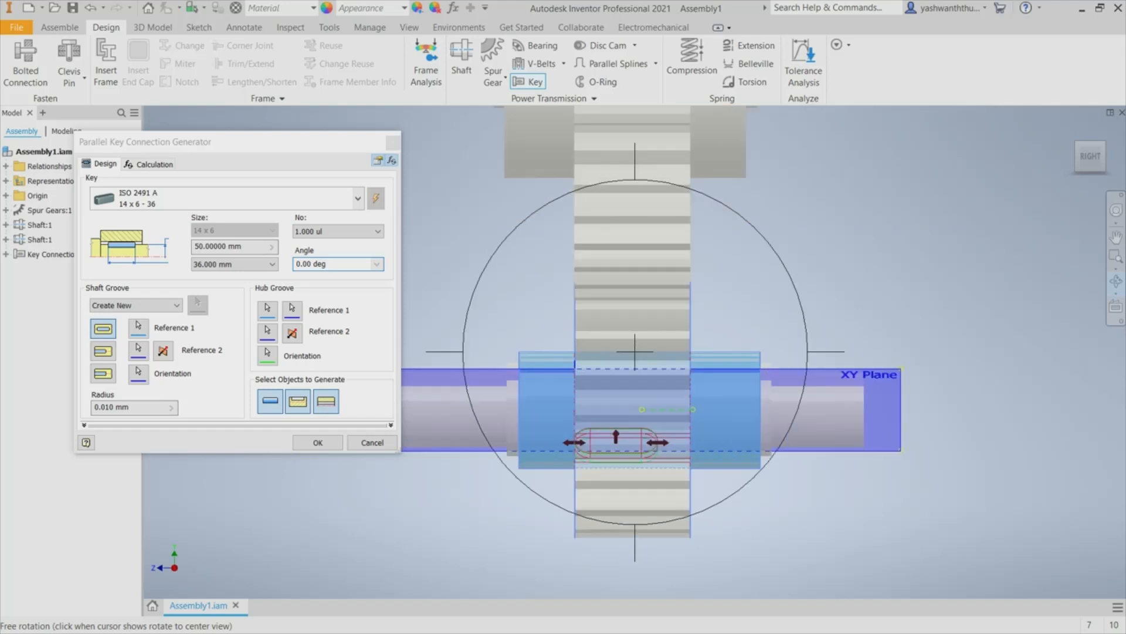
{"action": "scroll", "coordinate": [630, 458], "scroll_direction": "up", "scroll_amount": 2}
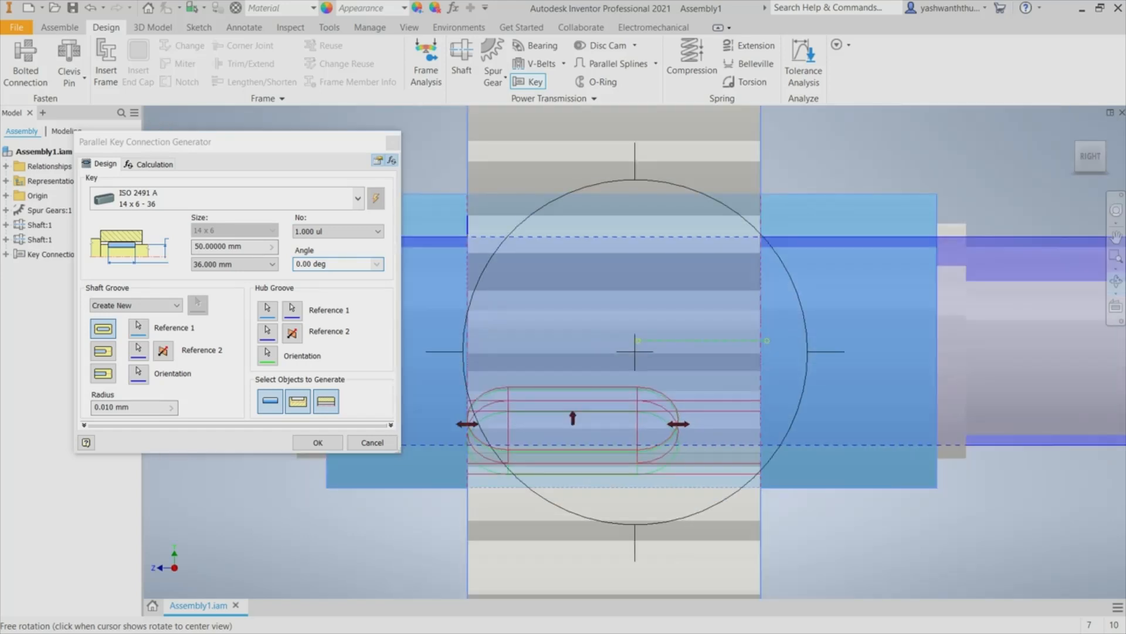
{"action": "key", "text": "Escape"}
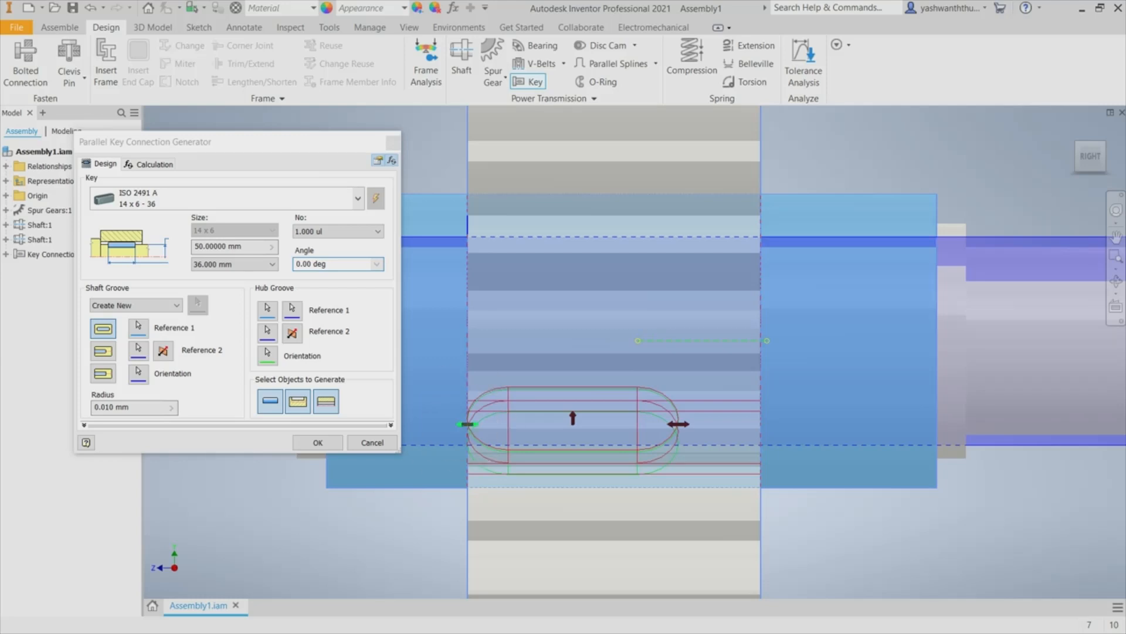
{"action": "left_click_drag", "start_coordinate": [470, 424], "coordinate": [419, 424]}
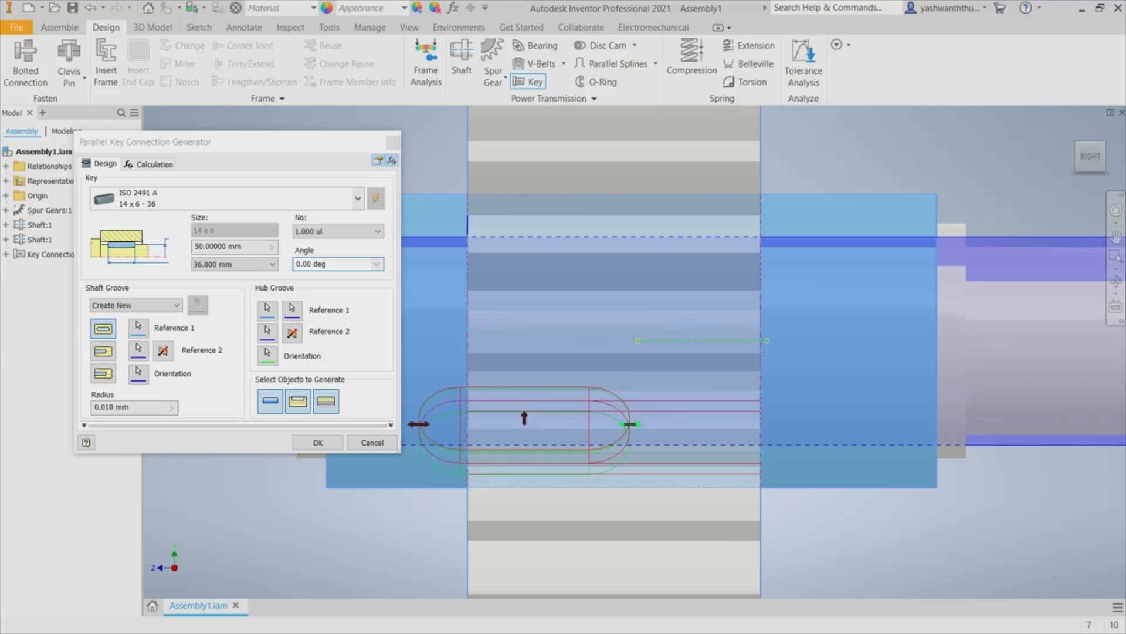
{"action": "left_click_drag", "start_coordinate": [631, 424], "coordinate": [829, 423]}
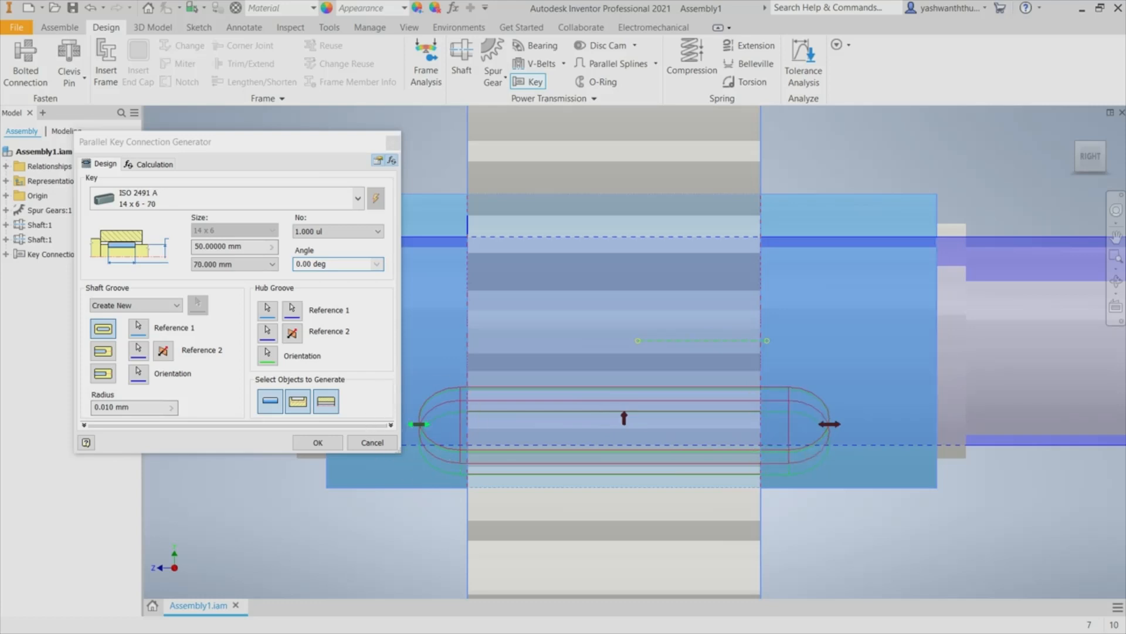
{"action": "left_click_drag", "start_coordinate": [419, 424], "coordinate": [413, 423]}
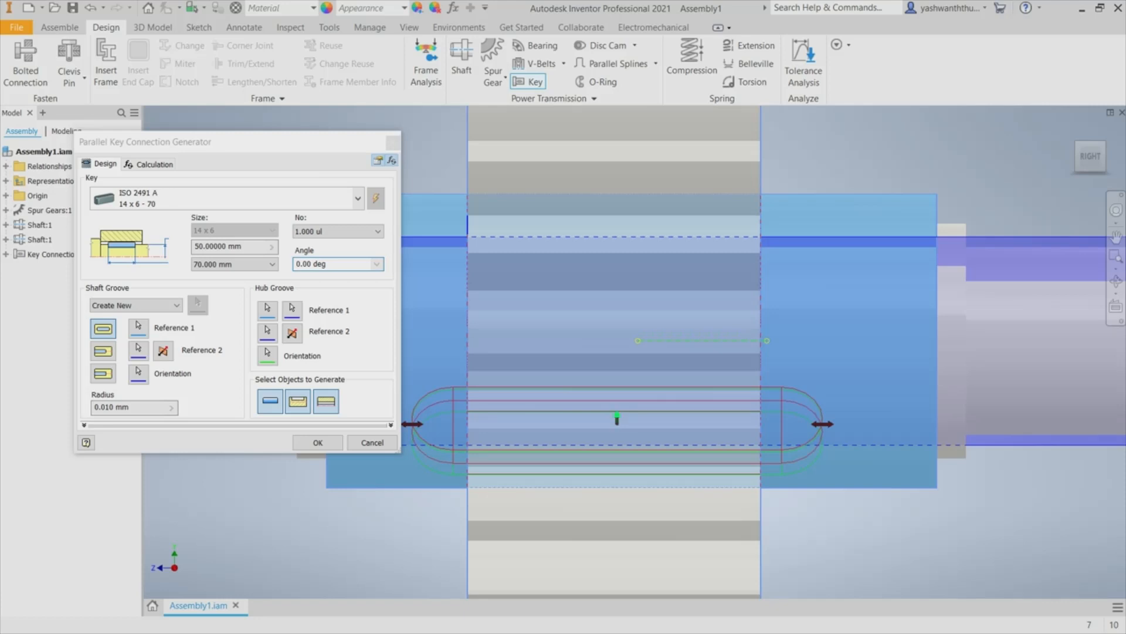
Generate the 14 x 6 - 70 key connection, accept the file naming and inspect both keys around the assembly.
{"action": "left_click", "coordinate": [317, 442]}
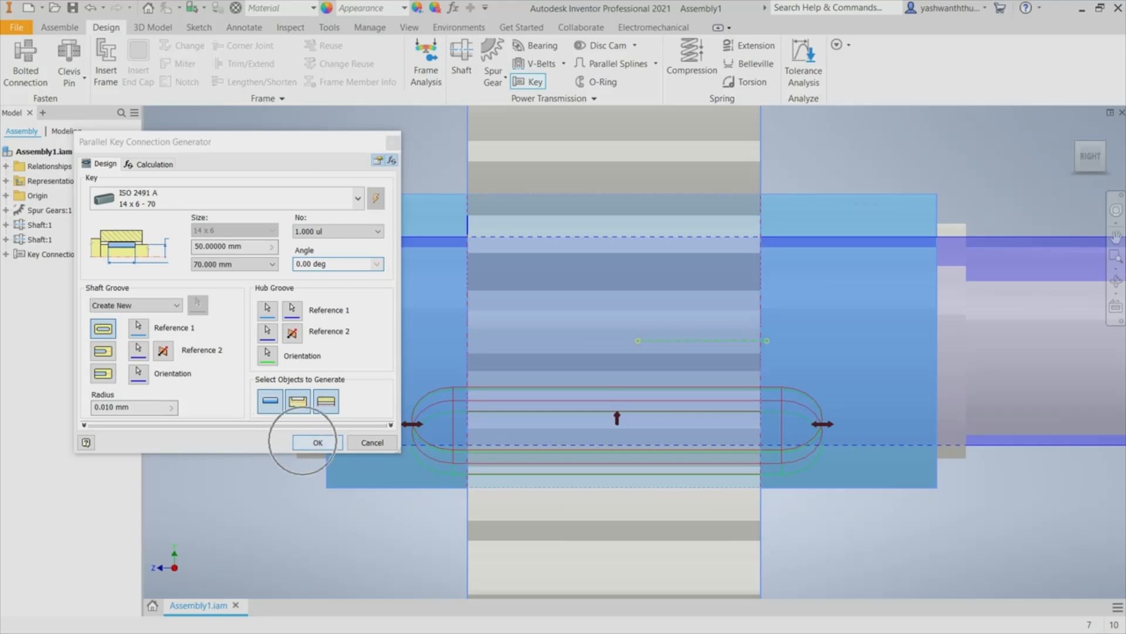
{"action": "left_click", "coordinate": [346, 388]}
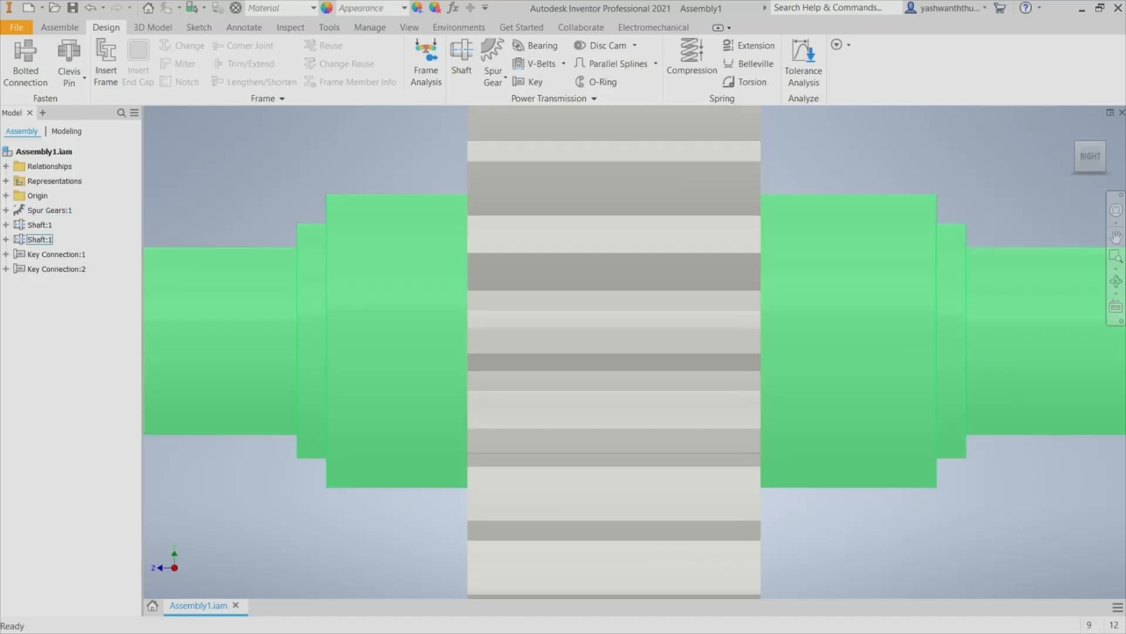
{"action": "left_click", "coordinate": [1090, 156]}
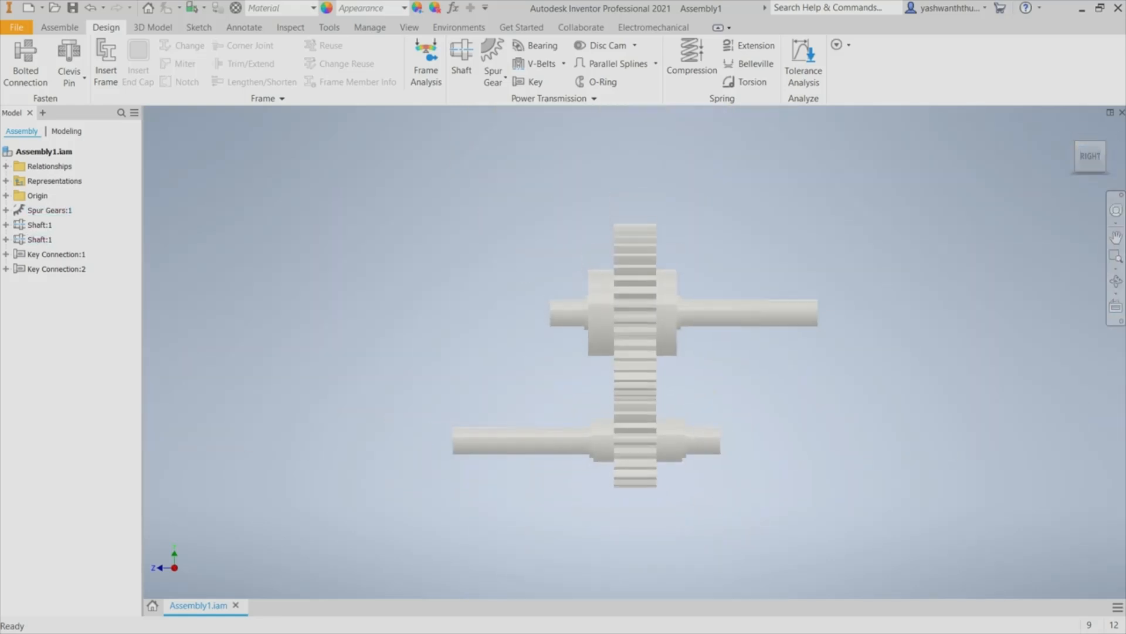
{"action": "left_click", "coordinate": [1116, 281]}
{"action": "left_click_drag", "start_coordinate": [721, 352], "coordinate": [762, 320]}
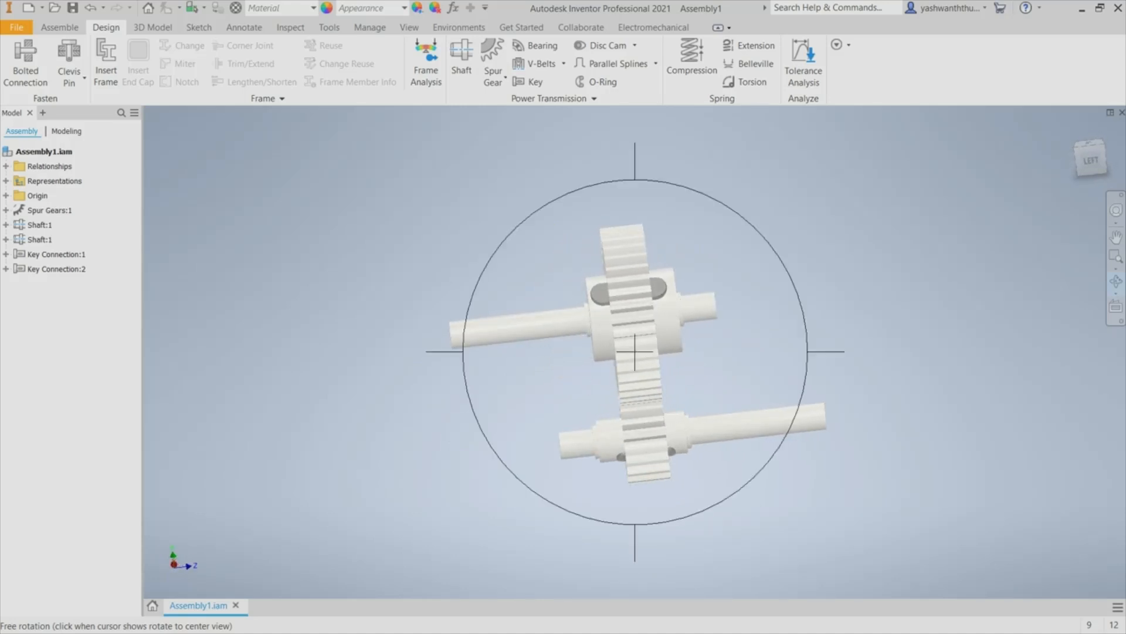
{"action": "left_click", "coordinate": [1071, 128]}
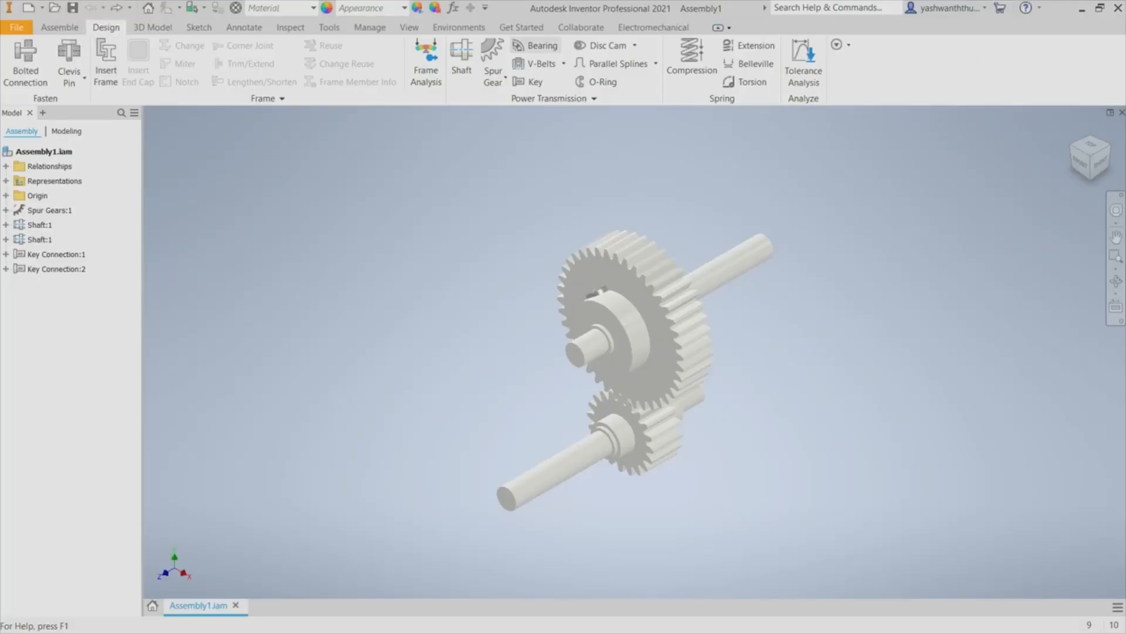
Start a bearing on the long end section of the smaller gear's shaft, using the adjacent shoulder face as start plane.
{"action": "left_click", "coordinate": [537, 46]}
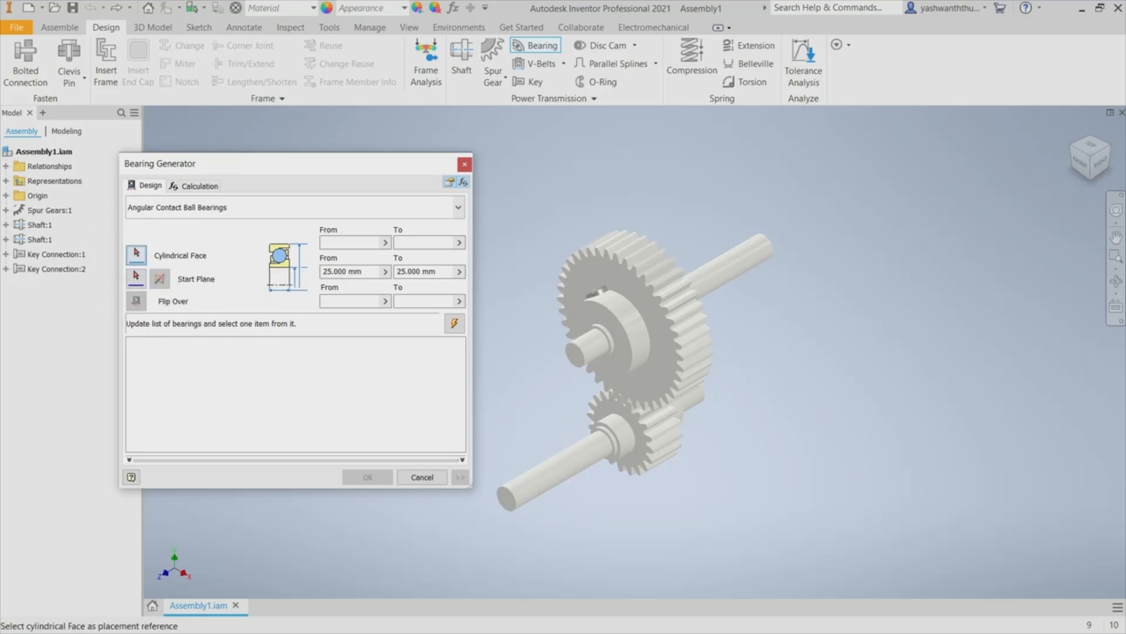
{"action": "left_click", "coordinate": [563, 466]}
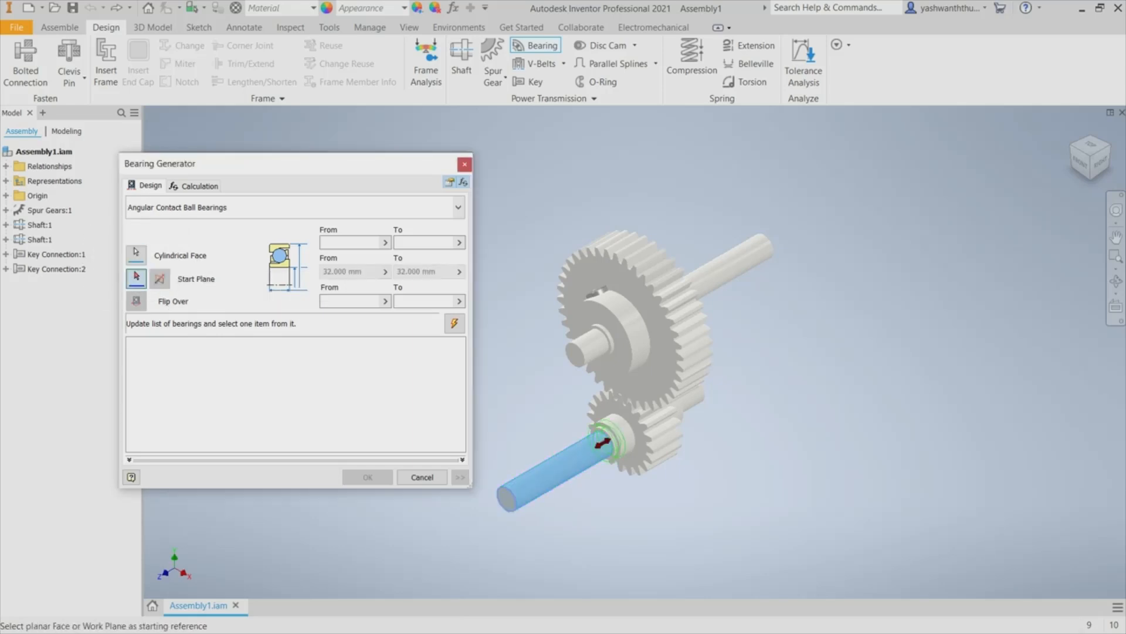
{"action": "scroll", "coordinate": [606, 442], "scroll_direction": "up", "scroll_amount": 3}
{"action": "scroll", "coordinate": [607, 441], "scroll_direction": "down", "scroll_amount": 5}
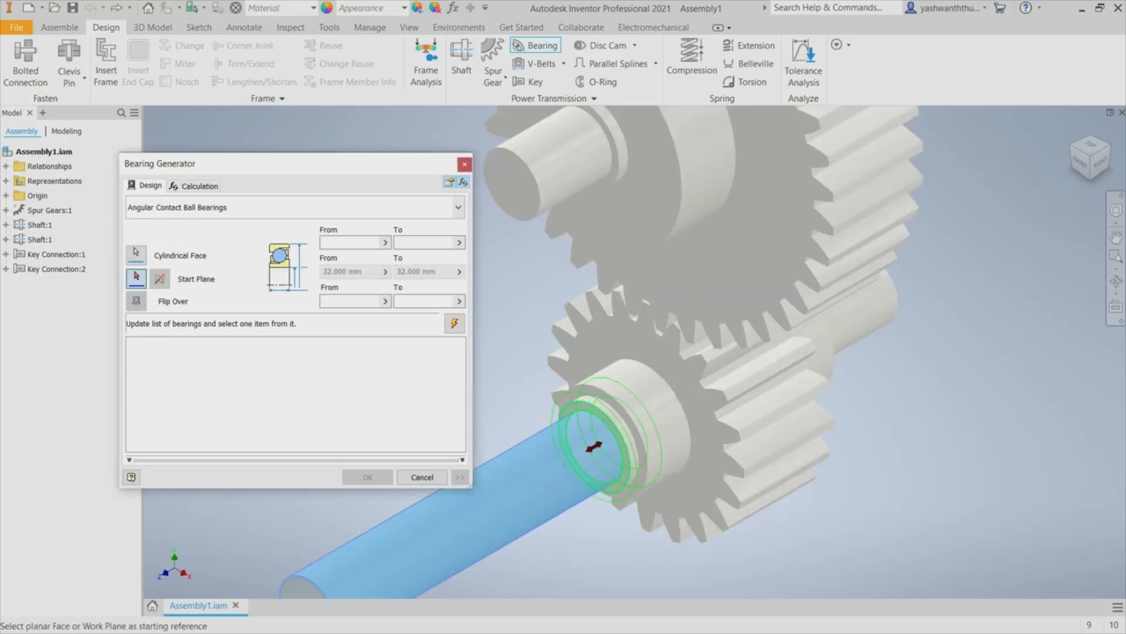
{"action": "left_click", "coordinate": [594, 447]}
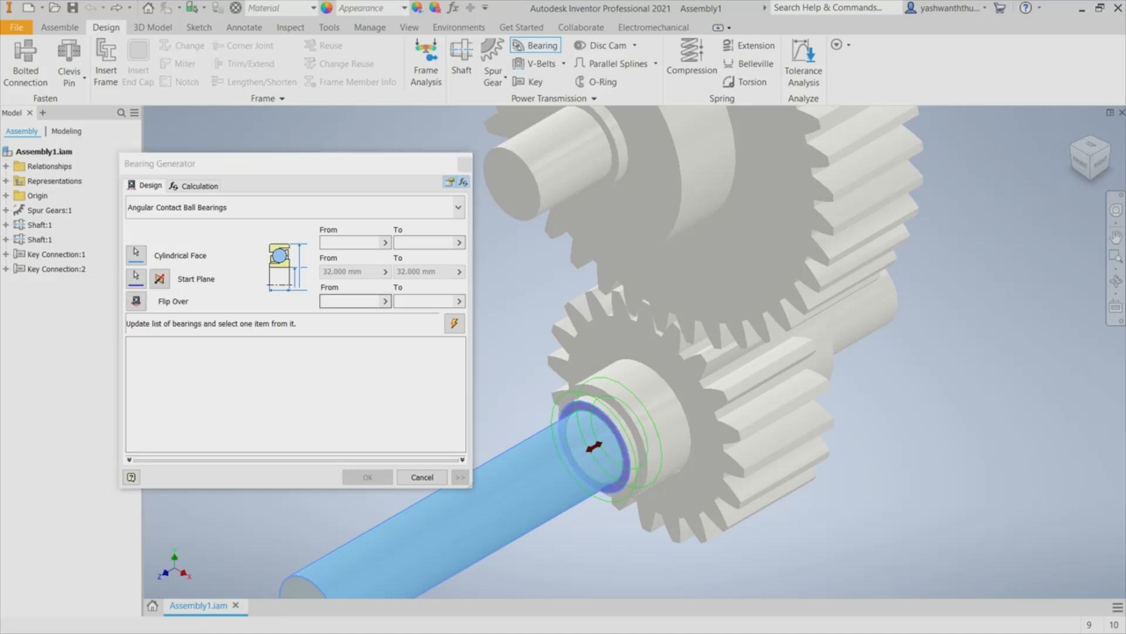
Limit the bearing width to 18–22 mm and choose the JIS B 1521 ball bearing with designation 63/32.
{"action": "type", "text": "18"}
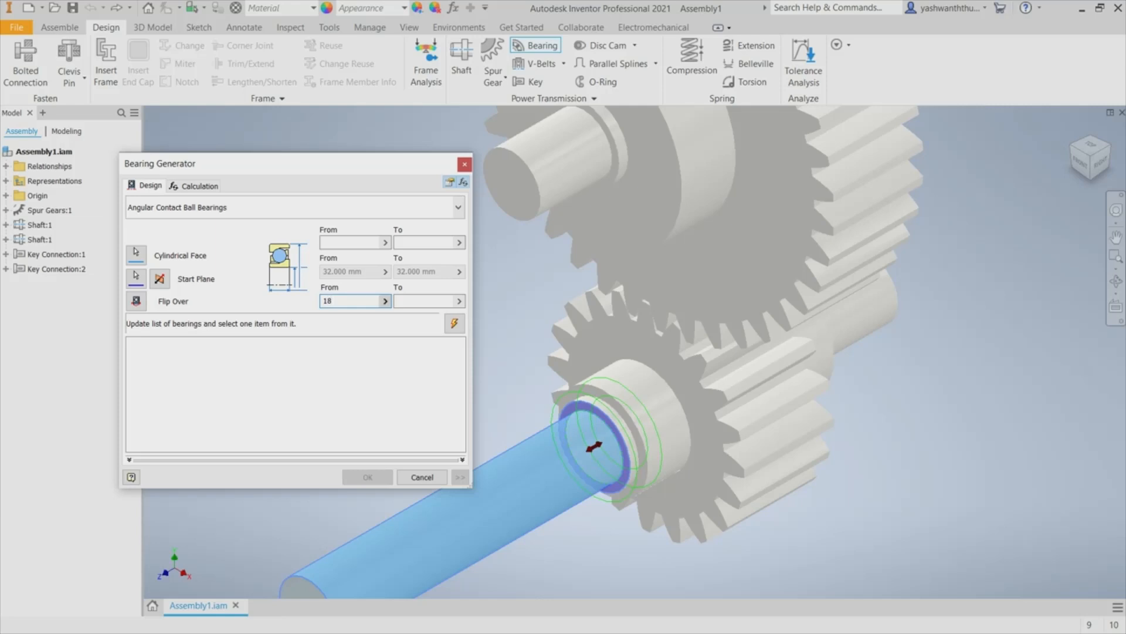
{"action": "key", "text": "Tab"}
{"action": "left_click", "coordinate": [446, 207]}
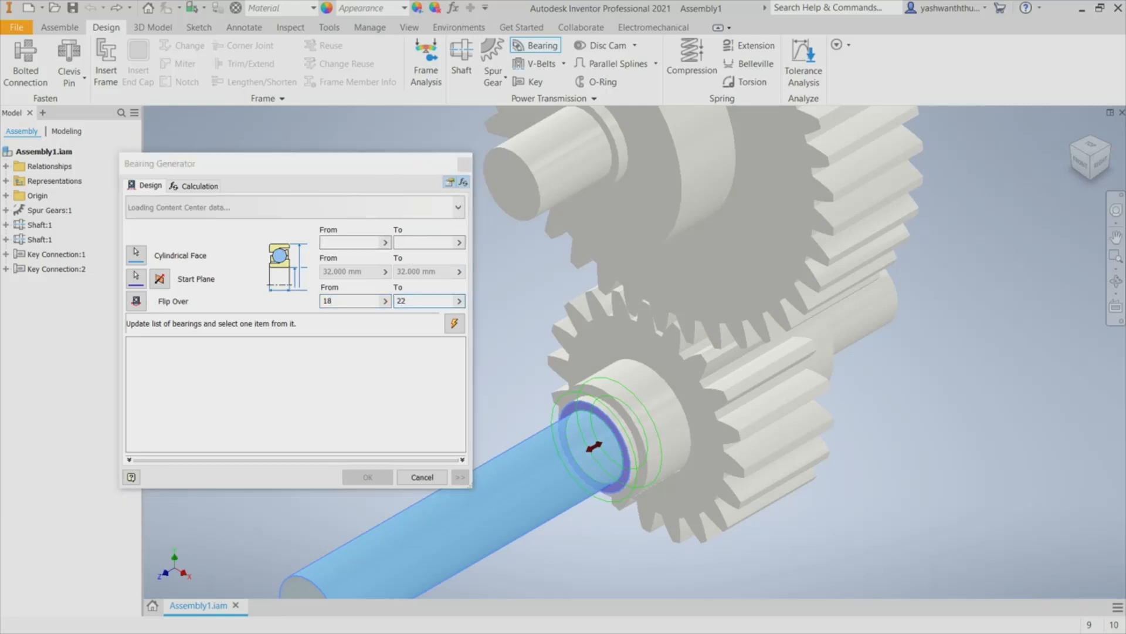
{"action": "left_click", "coordinate": [418, 231]}
{"action": "left_click", "coordinate": [399, 245]}
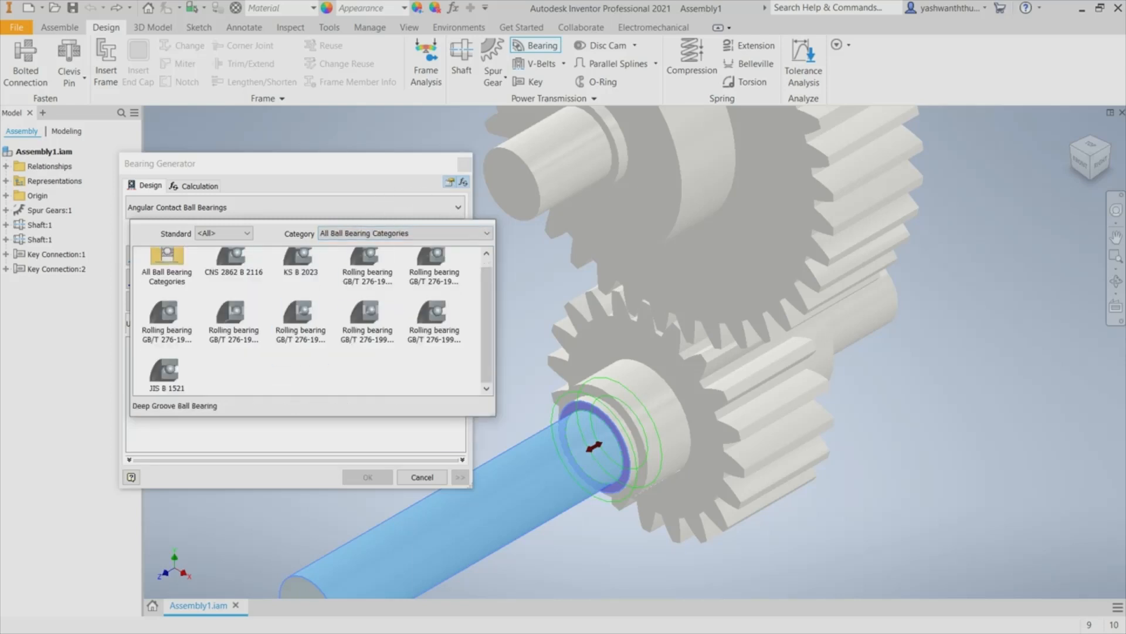
{"action": "left_click", "coordinate": [167, 373]}
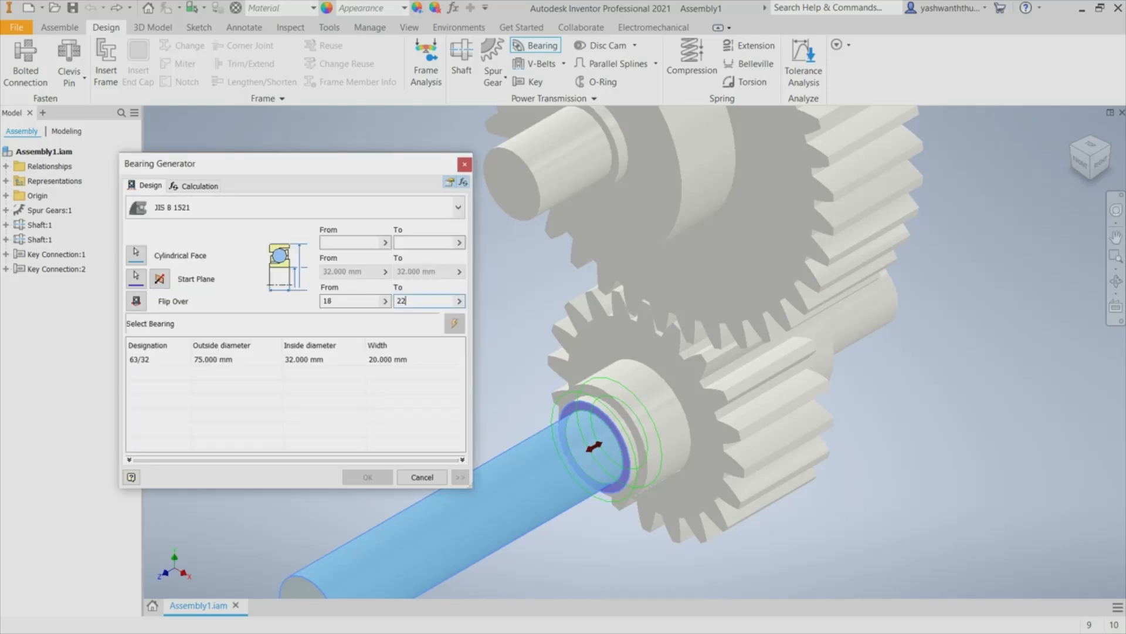
{"action": "left_click", "coordinate": [234, 359]}
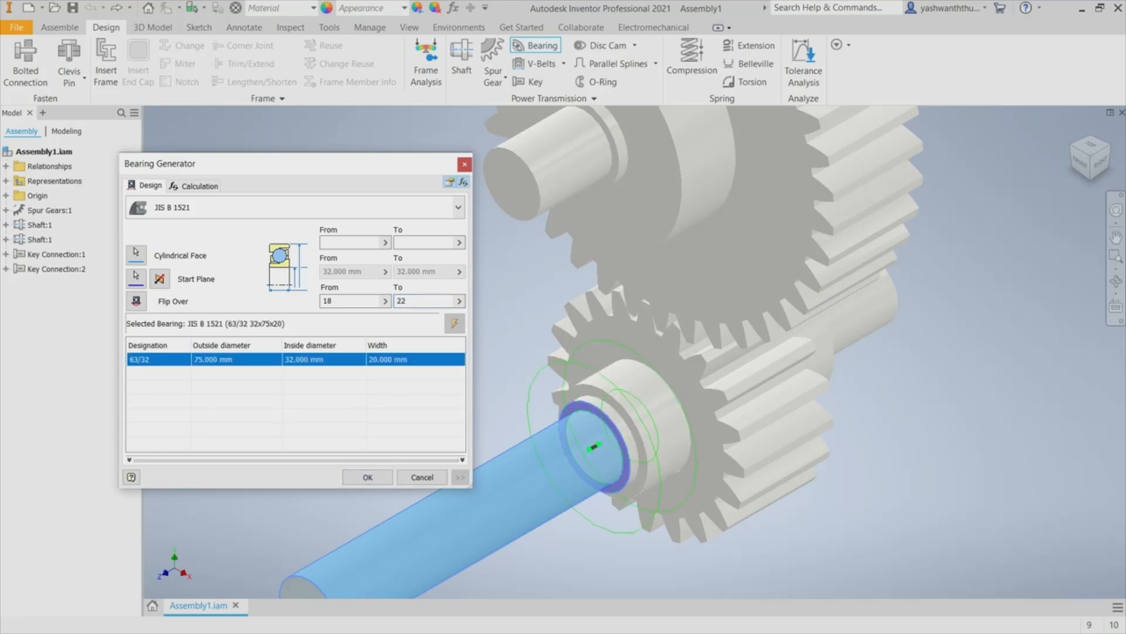
Slide the bearing along the shaft away from the shoulder and generate it, accepting the file naming.
{"action": "left_click_drag", "start_coordinate": [594, 447], "coordinate": [514, 494]}
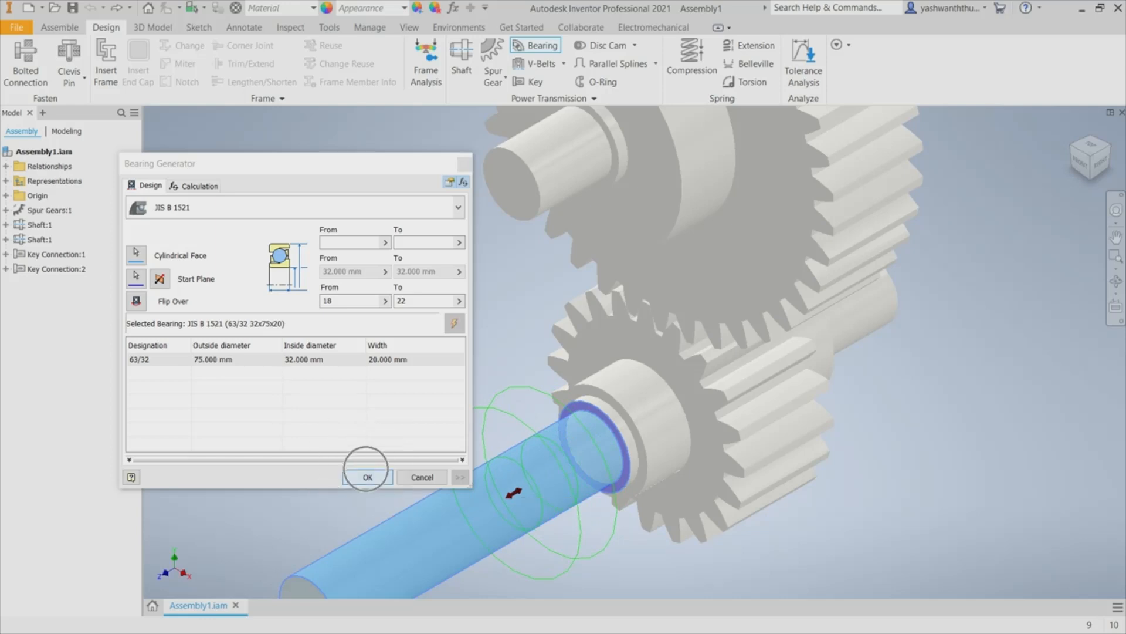
{"action": "left_click", "coordinate": [368, 476]}
{"action": "left_click", "coordinate": [404, 417]}
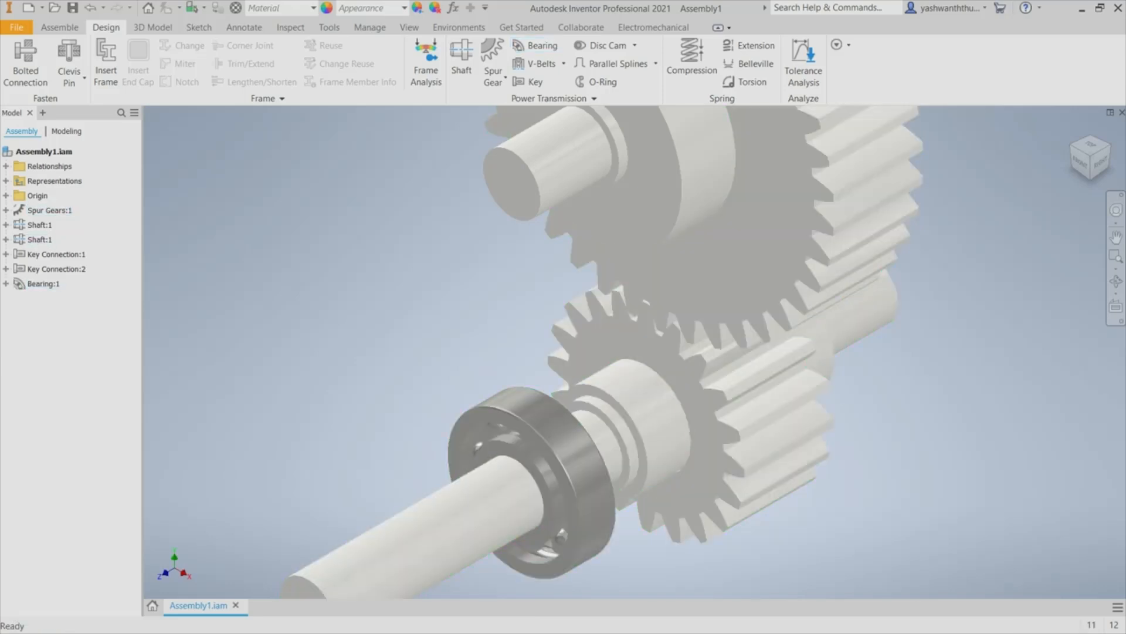
Copy the generated bearing and place a pasted copy just beyond the short end of the larger gear's shaft.
{"action": "left_click", "coordinate": [1100, 163]}
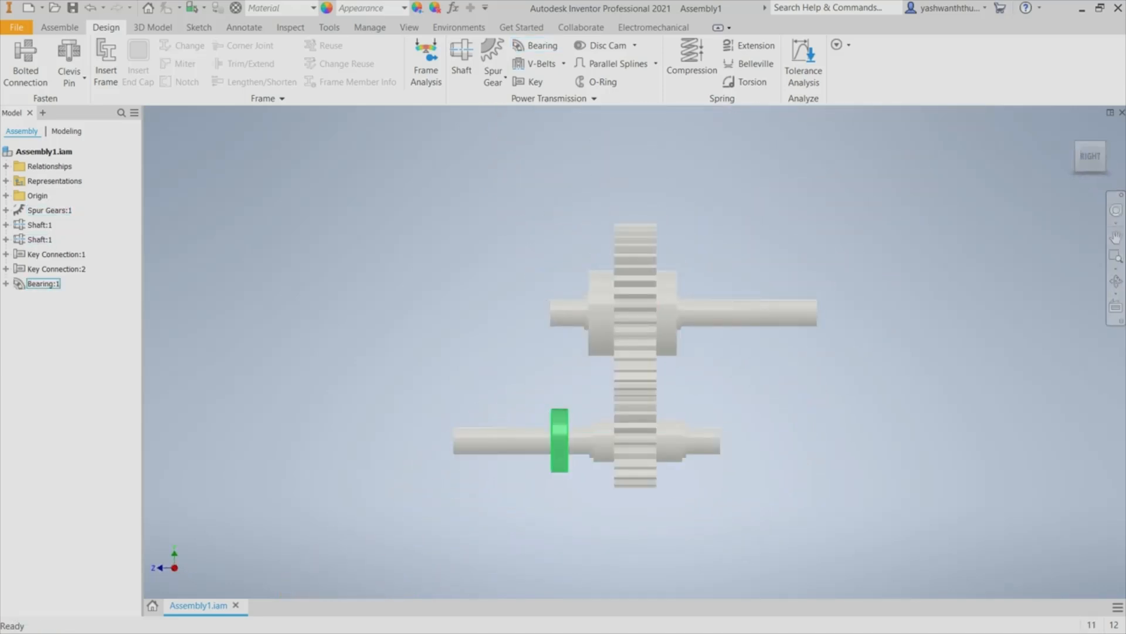
{"action": "left_click", "coordinate": [559, 440]}
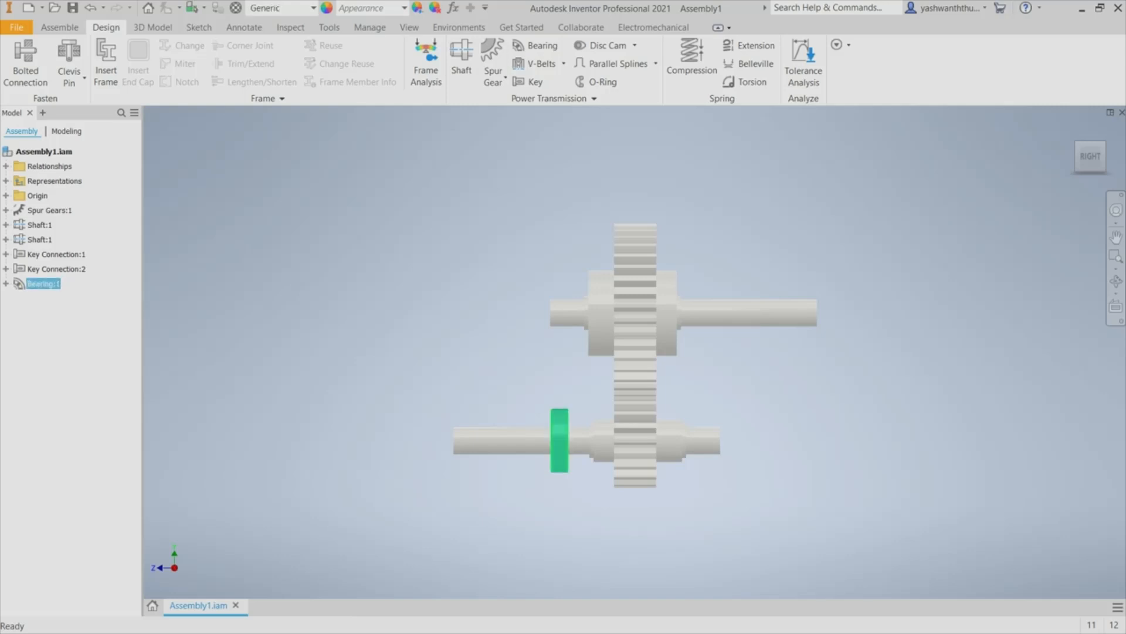
{"action": "right_click", "coordinate": [562, 427]}
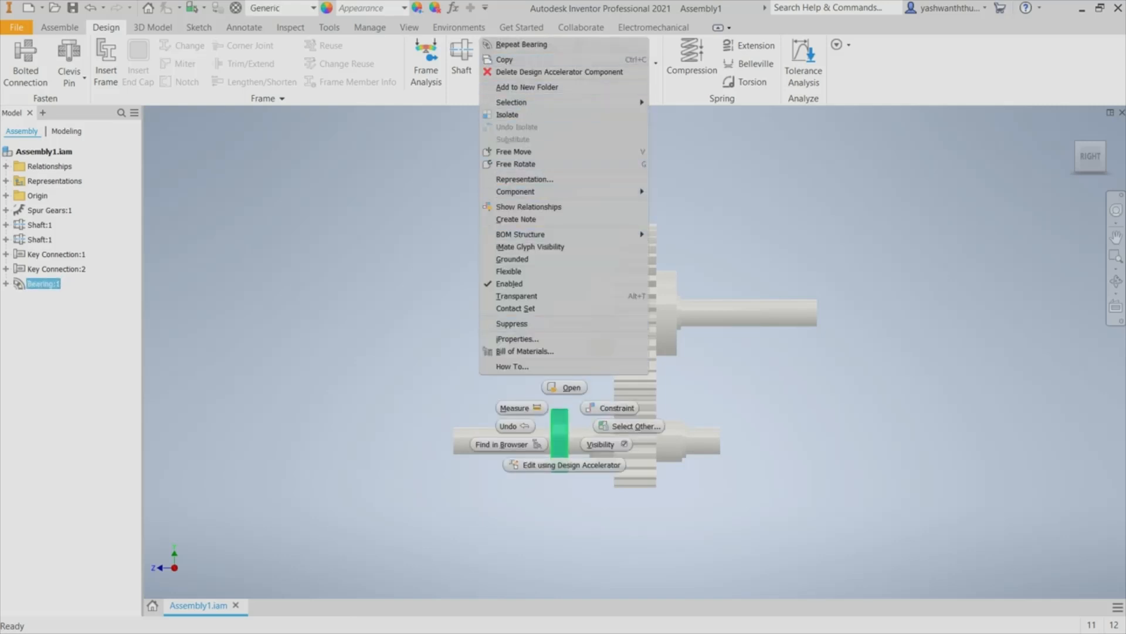
{"action": "left_click", "coordinate": [510, 59]}
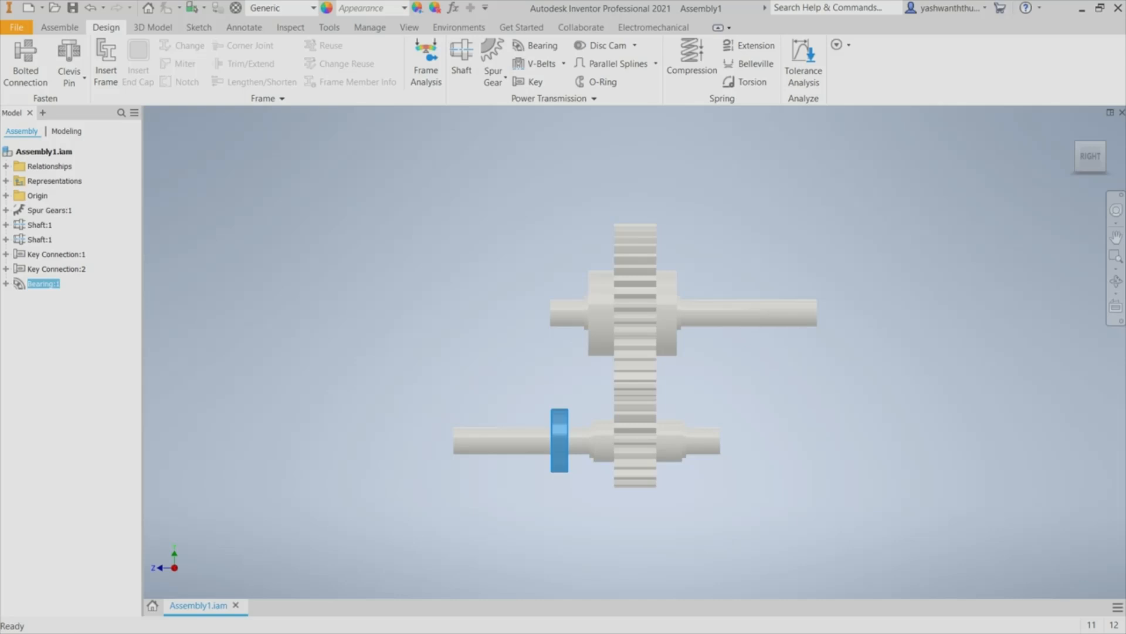
{"action": "right_click", "coordinate": [370, 191]}
{"action": "left_click", "coordinate": [329, 269]}
{"action": "right_click", "coordinate": [368, 205]}
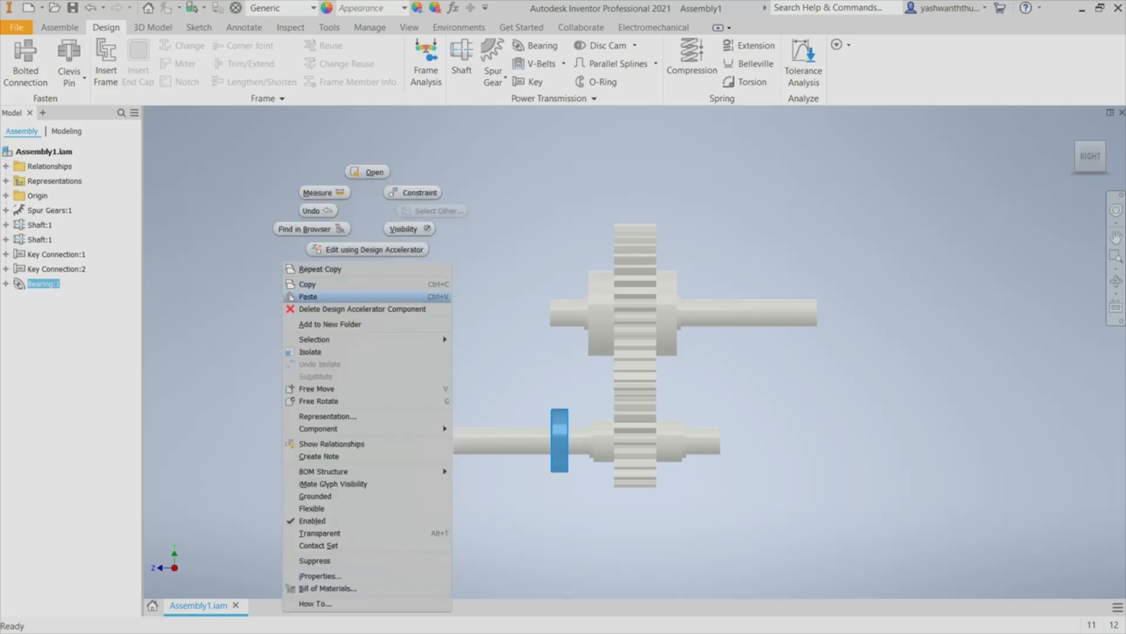
{"action": "left_click", "coordinate": [329, 298]}
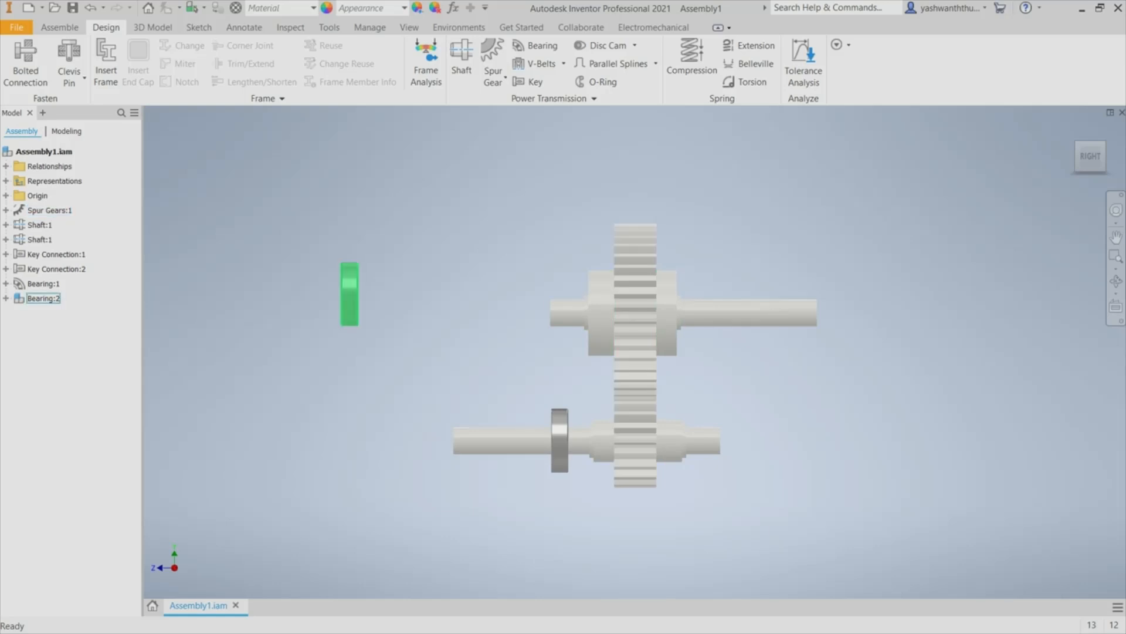
{"action": "left_click_drag", "start_coordinate": [349, 294], "coordinate": [503, 312]}
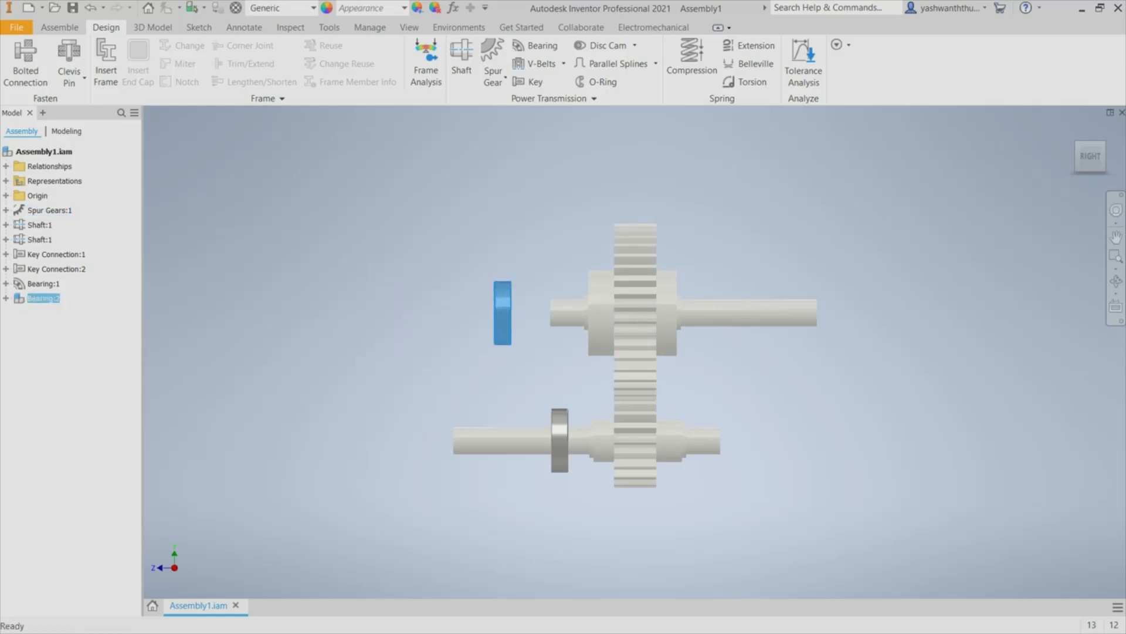
Paste another bearing copy and place it just beyond the long end of the larger gear's shaft.
{"action": "right_click", "coordinate": [821, 258]}
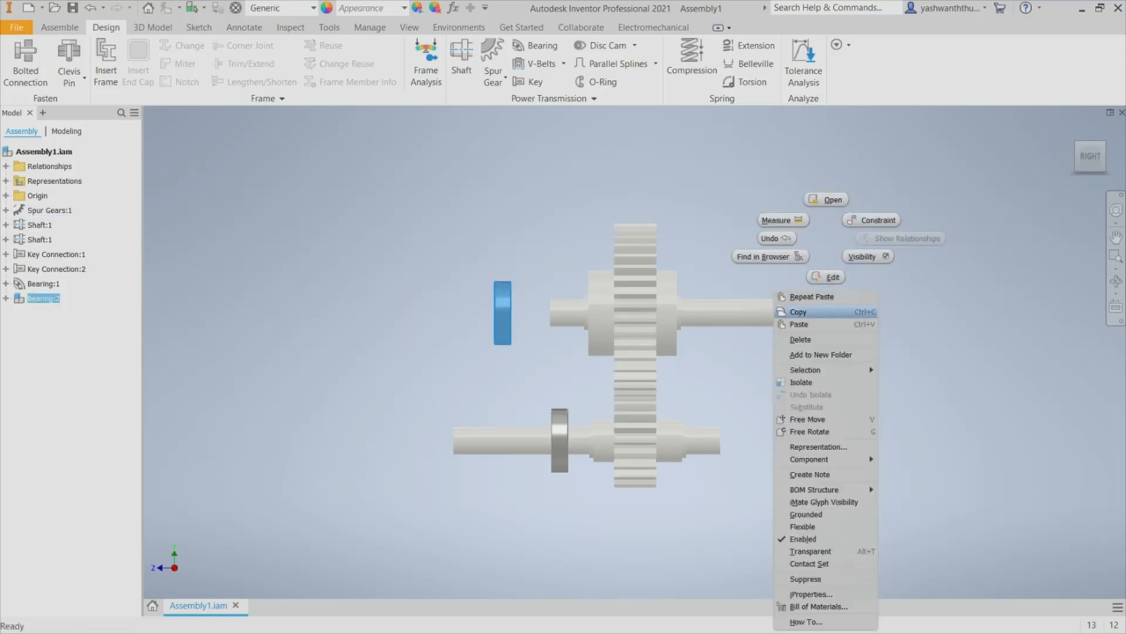
{"action": "left_click", "coordinate": [833, 326]}
{"action": "left_click_drag", "start_coordinate": [836, 322], "coordinate": [839, 316]}
Paste two more bearing copies, placing one just beyond the short end of the smaller gear's shaft.
{"action": "right_click", "coordinate": [750, 403]}
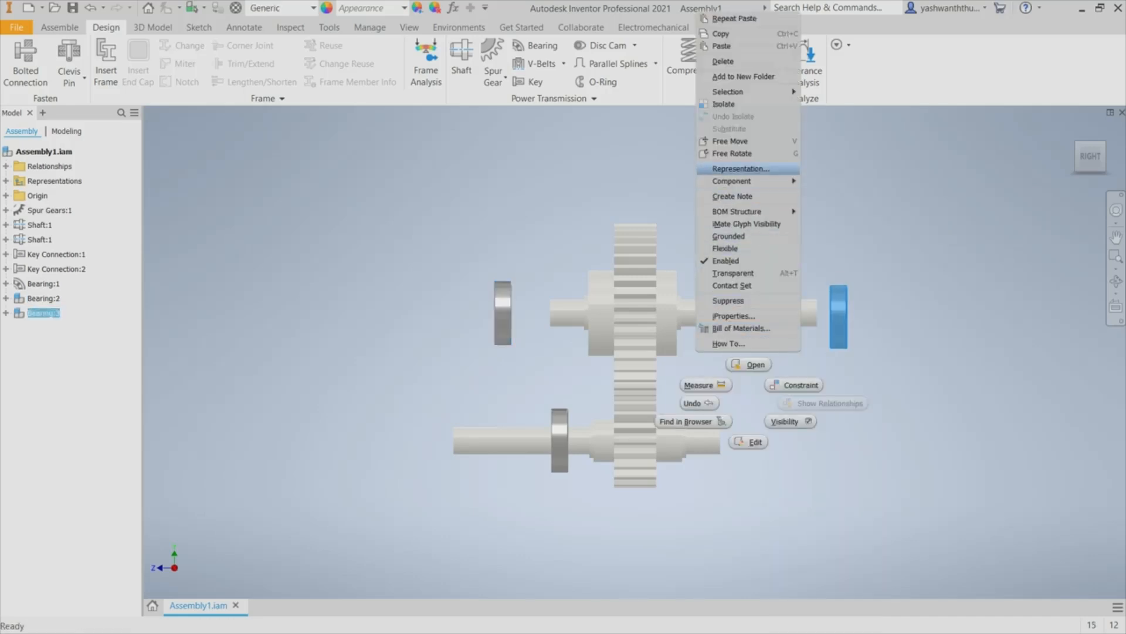
{"action": "left_click", "coordinate": [728, 46]}
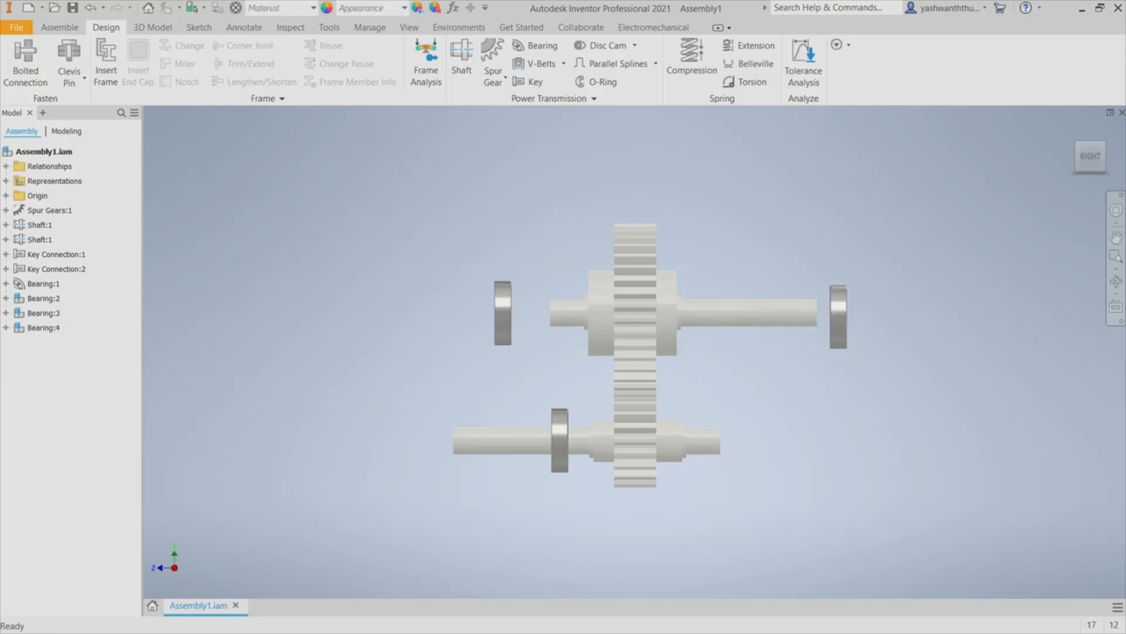
{"action": "scroll", "coordinate": [767, 406], "scroll_direction": "down", "scroll_amount": 5}
{"action": "scroll", "coordinate": [766, 406], "scroll_direction": "up", "scroll_amount": 3}
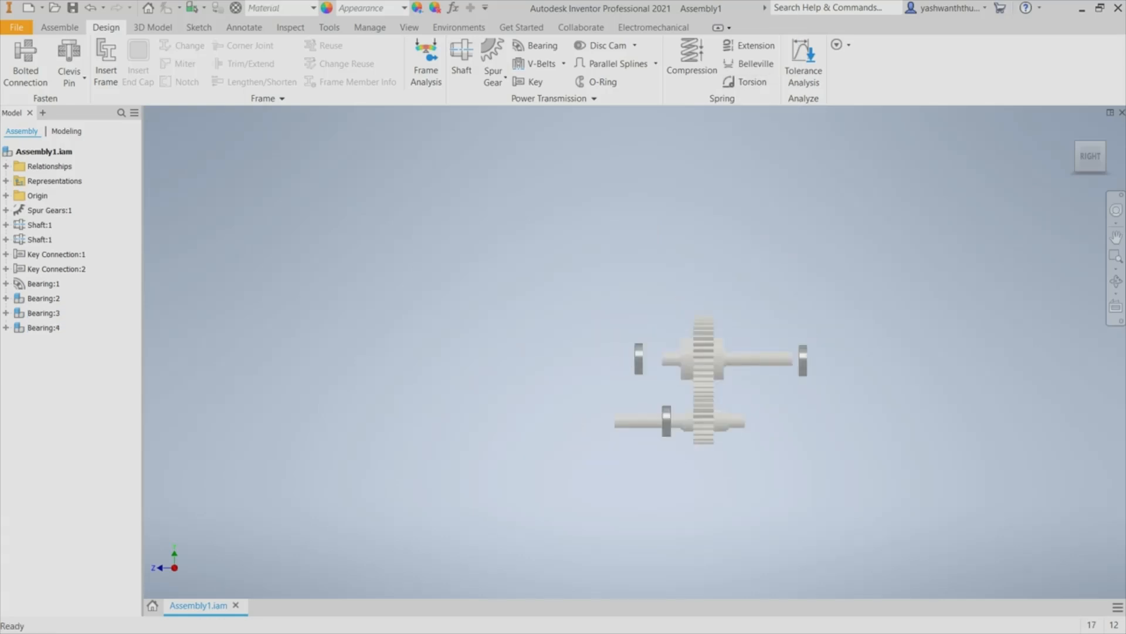
{"action": "right_click", "coordinate": [745, 403]}
{"action": "left_click", "coordinate": [727, 106]}
{"action": "left_click_drag", "start_coordinate": [637, 352], "coordinate": [761, 424]}
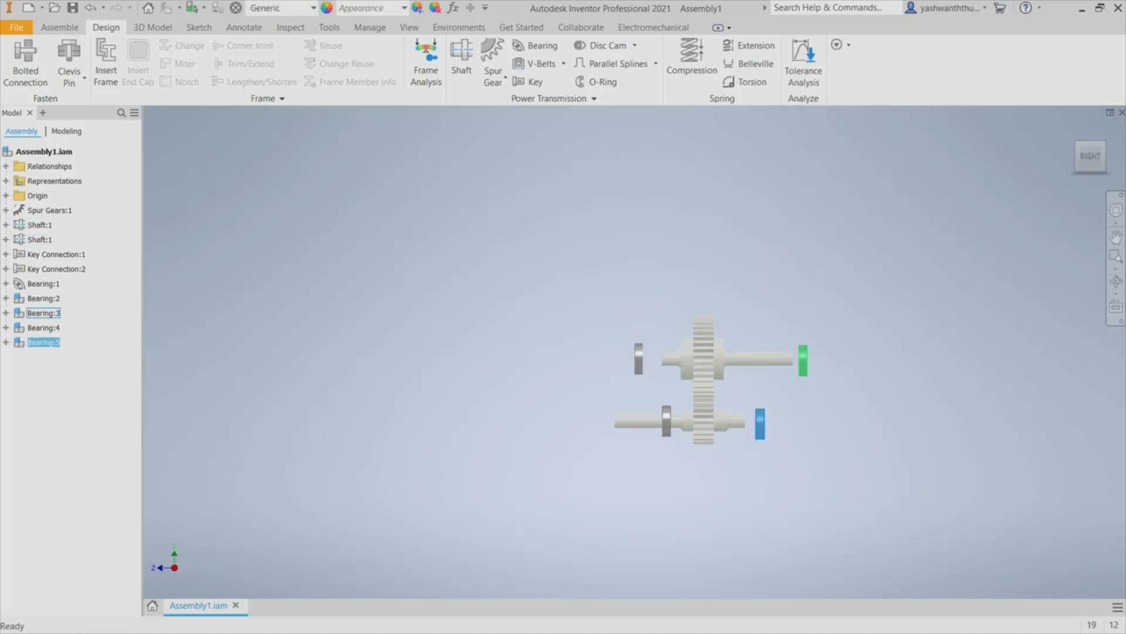
{"action": "scroll", "coordinate": [803, 380], "scroll_direction": "up", "scroll_amount": 3}
{"action": "scroll", "coordinate": [803, 380], "scroll_direction": "down", "scroll_amount": 5}
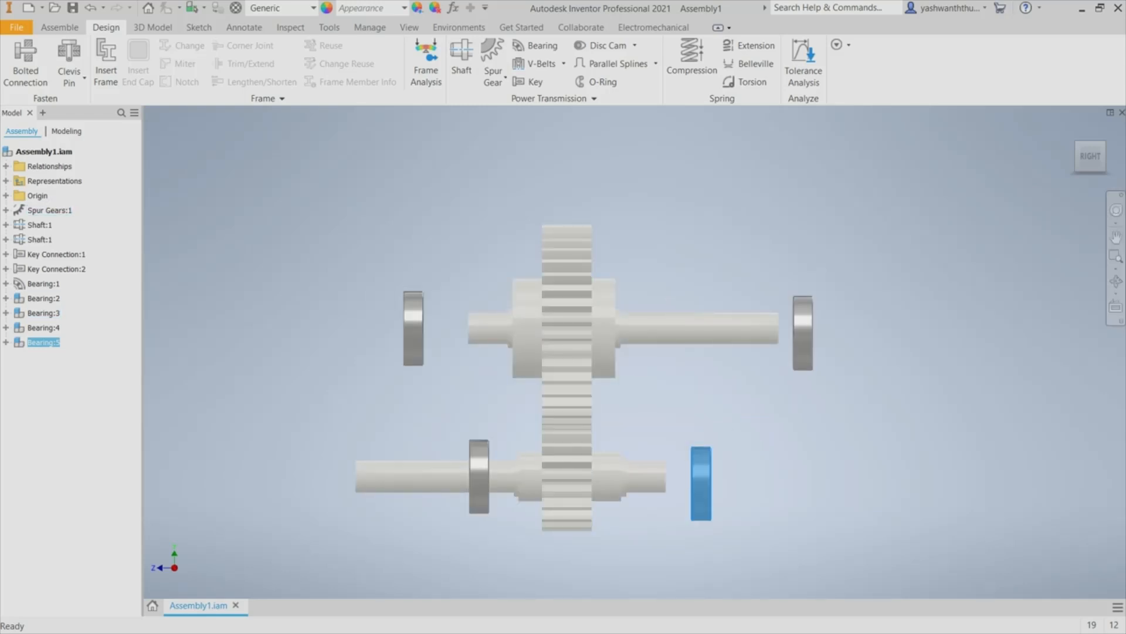
{"action": "key", "text": "Escape"}
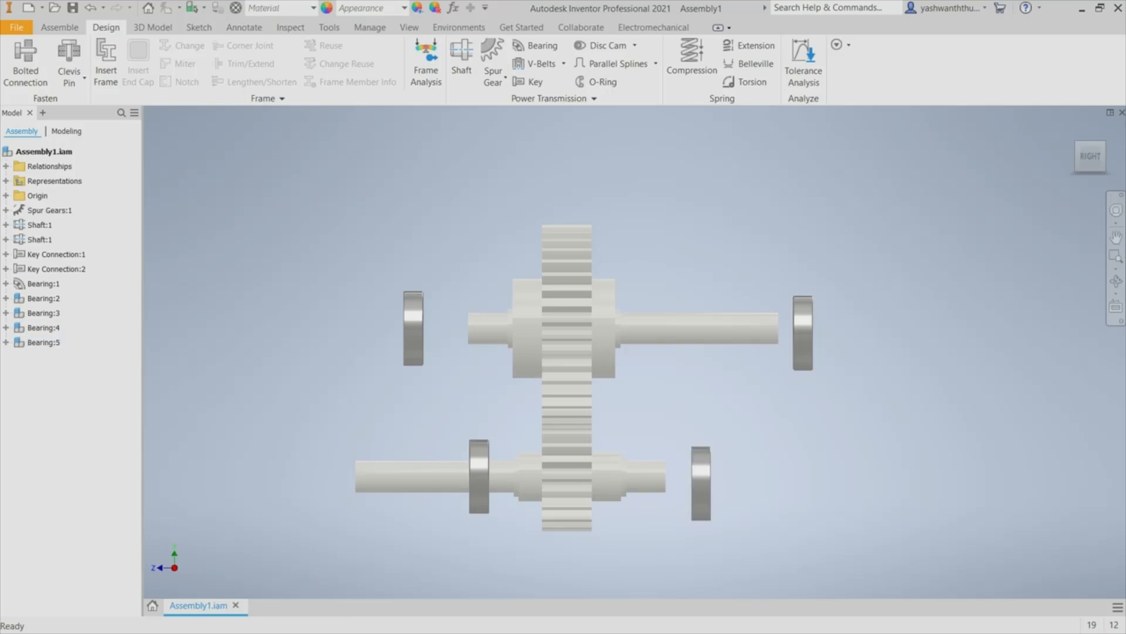
Start a mate constraint from the gear-side circular edge of the bearing near the larger gear shaft's short end.
{"action": "left_click", "coordinate": [1116, 281]}
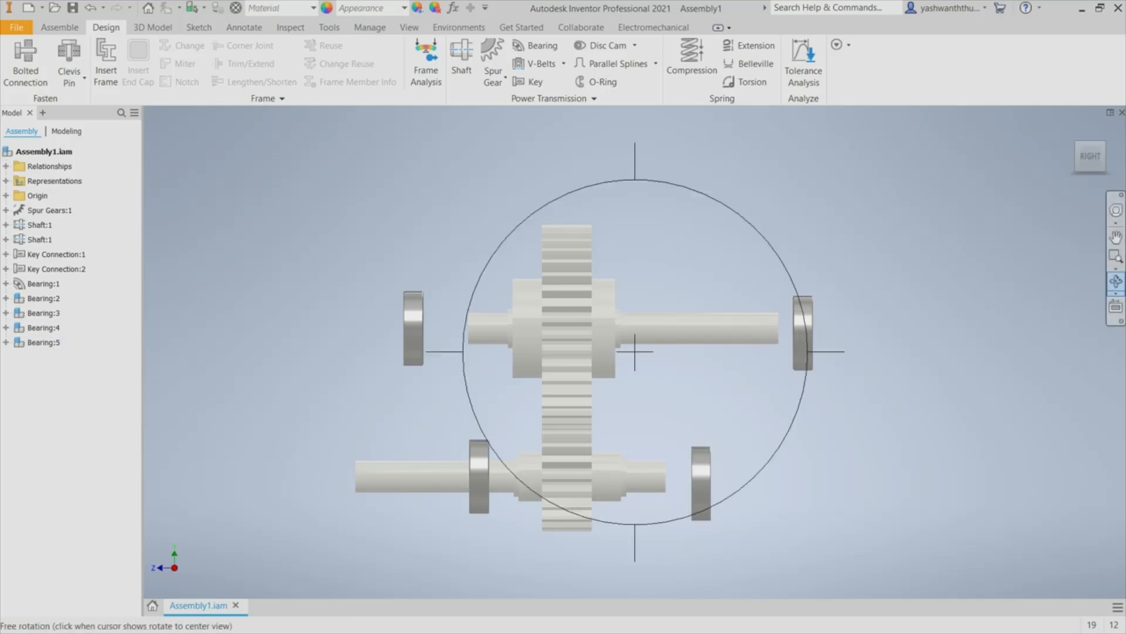
{"action": "left_click_drag", "start_coordinate": [586, 352], "coordinate": [707, 349]}
{"action": "key", "text": "Escape"}
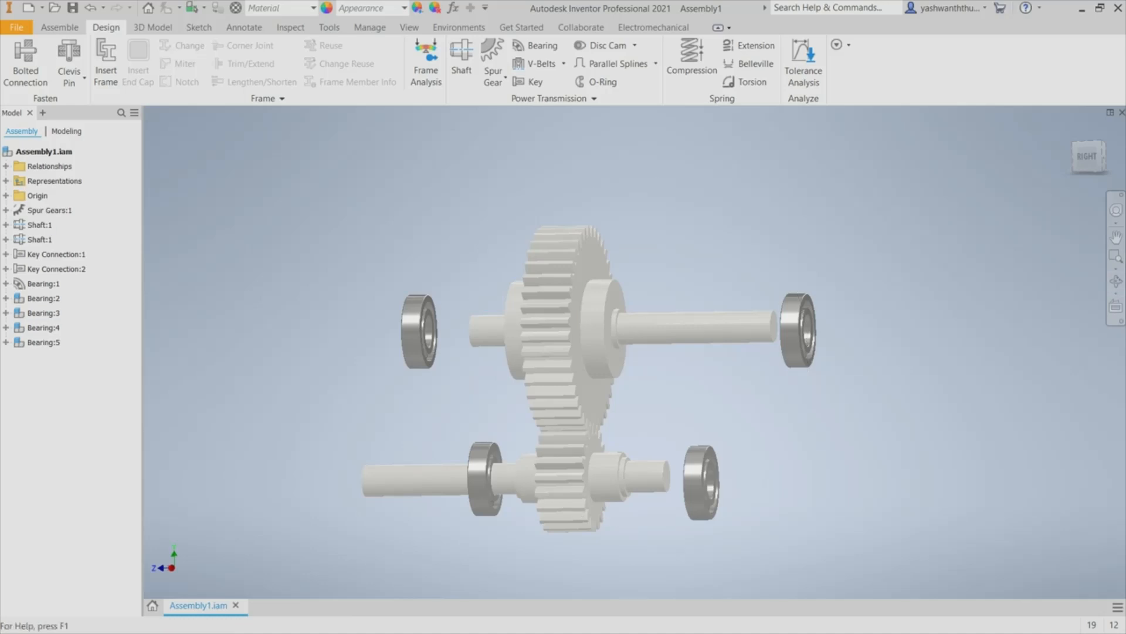
{"action": "left_click", "coordinate": [59, 27]}
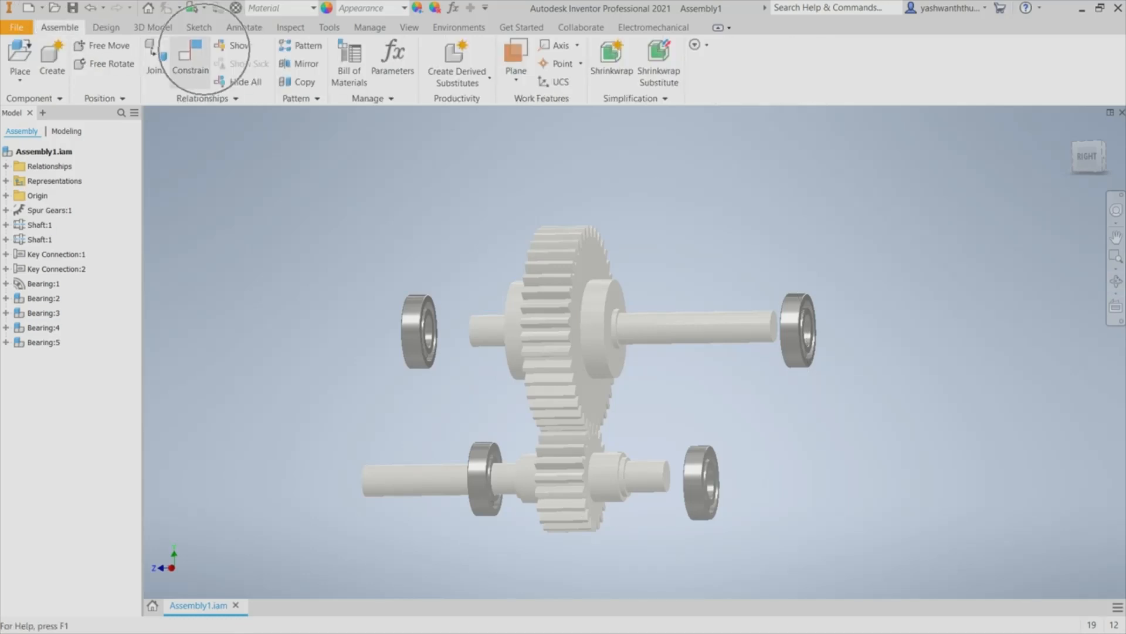
{"action": "left_click", "coordinate": [190, 56]}
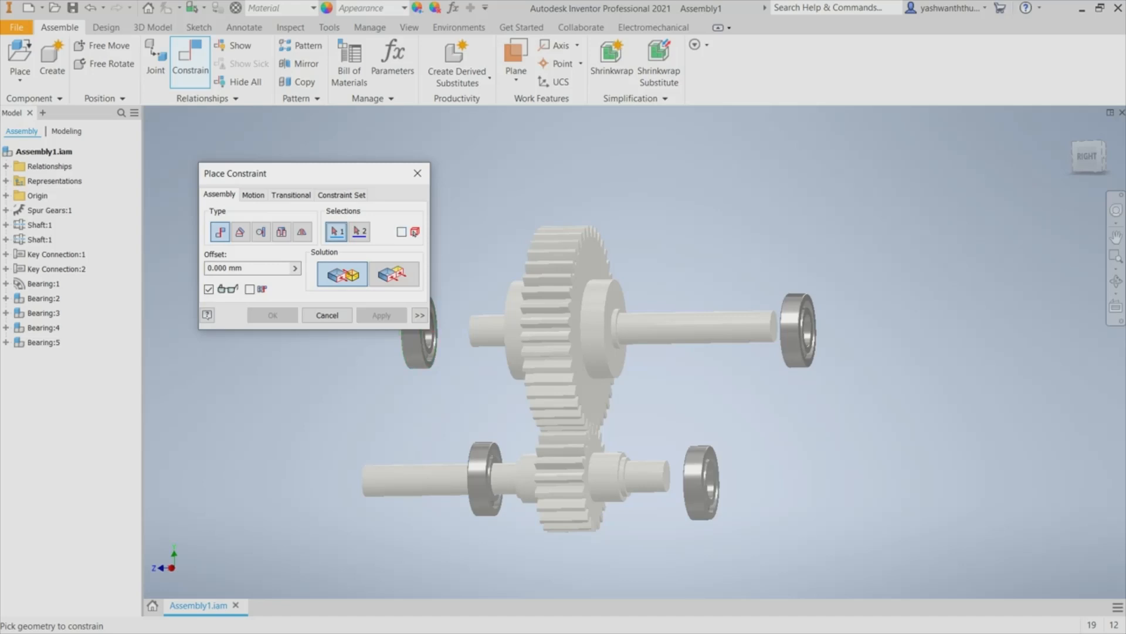
{"action": "left_click_drag", "start_coordinate": [264, 173], "coordinate": [135, 152]}
{"action": "scroll", "coordinate": [417, 329], "scroll_direction": "up", "scroll_amount": 2}
{"action": "scroll", "coordinate": [418, 330], "scroll_direction": "down", "scroll_amount": 5}
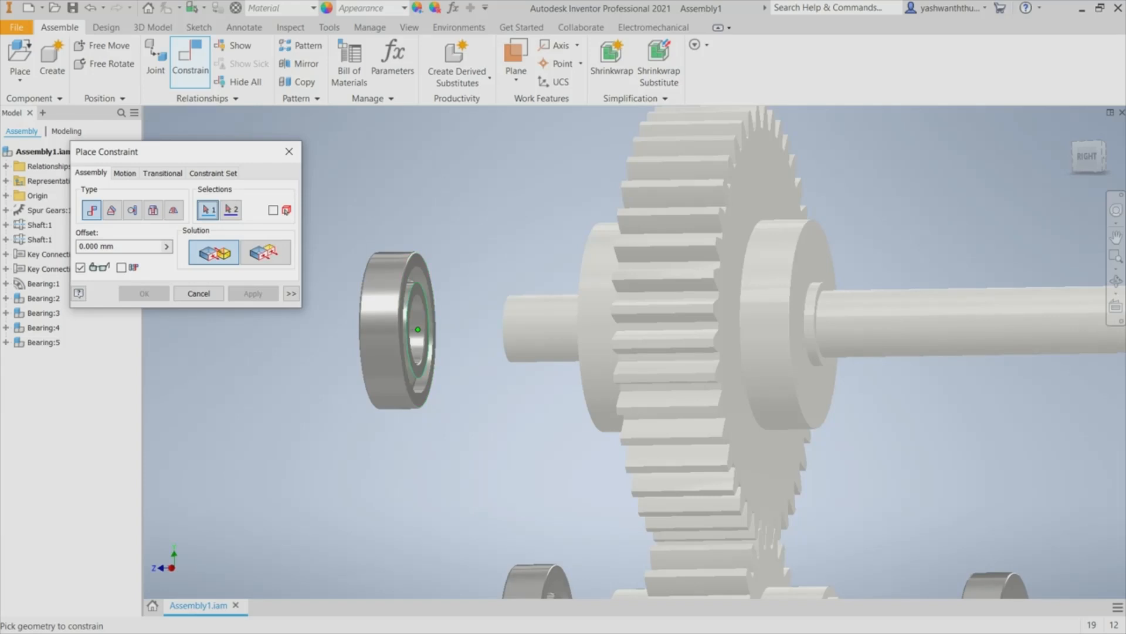
{"action": "left_click", "coordinate": [418, 330]}
Mate the selected bearing edge to the shoulder edge on the larger gear shaft's short end with 0 mm offset.
{"action": "left_click", "coordinate": [1116, 281]}
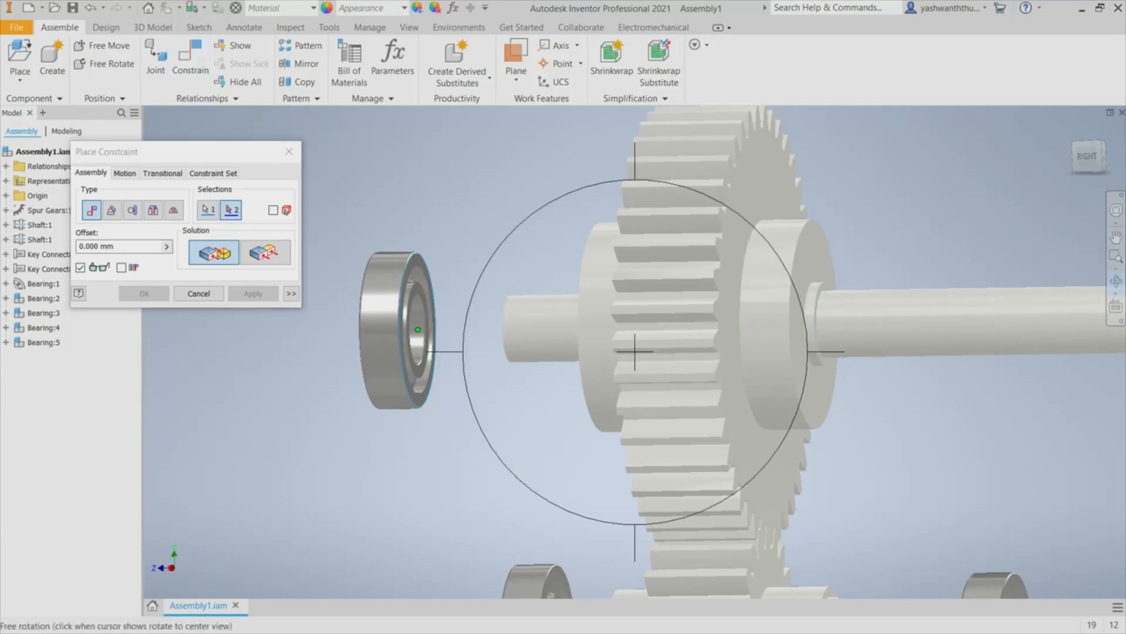
{"action": "left_click_drag", "start_coordinate": [587, 352], "coordinate": [712, 352]}
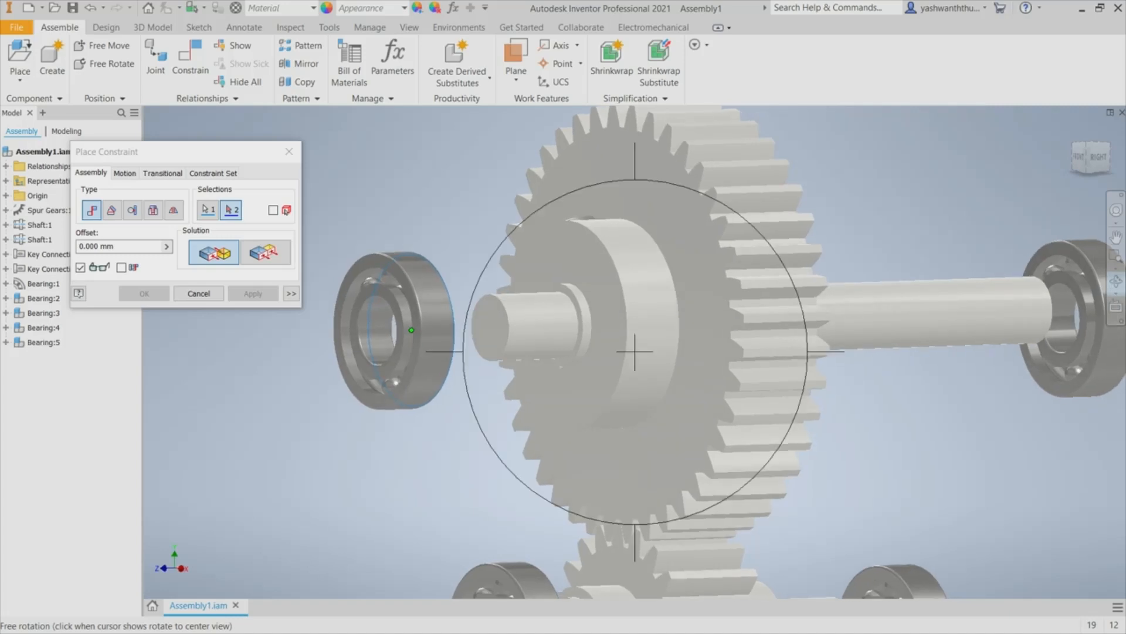
{"action": "key", "text": "Escape"}
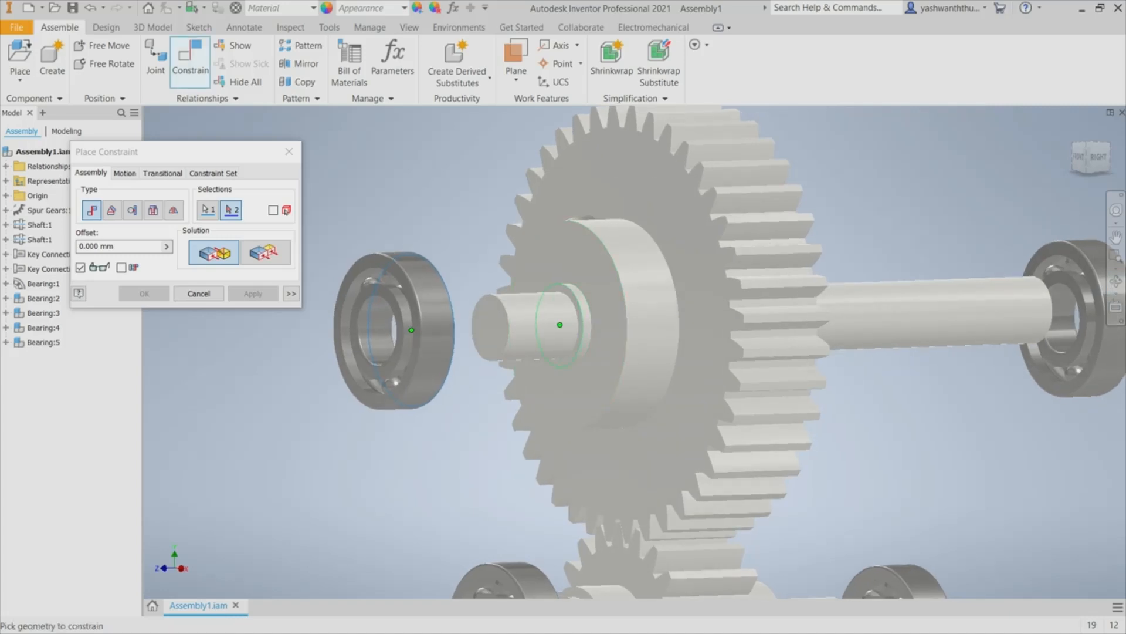
{"action": "left_click", "coordinate": [560, 324]}
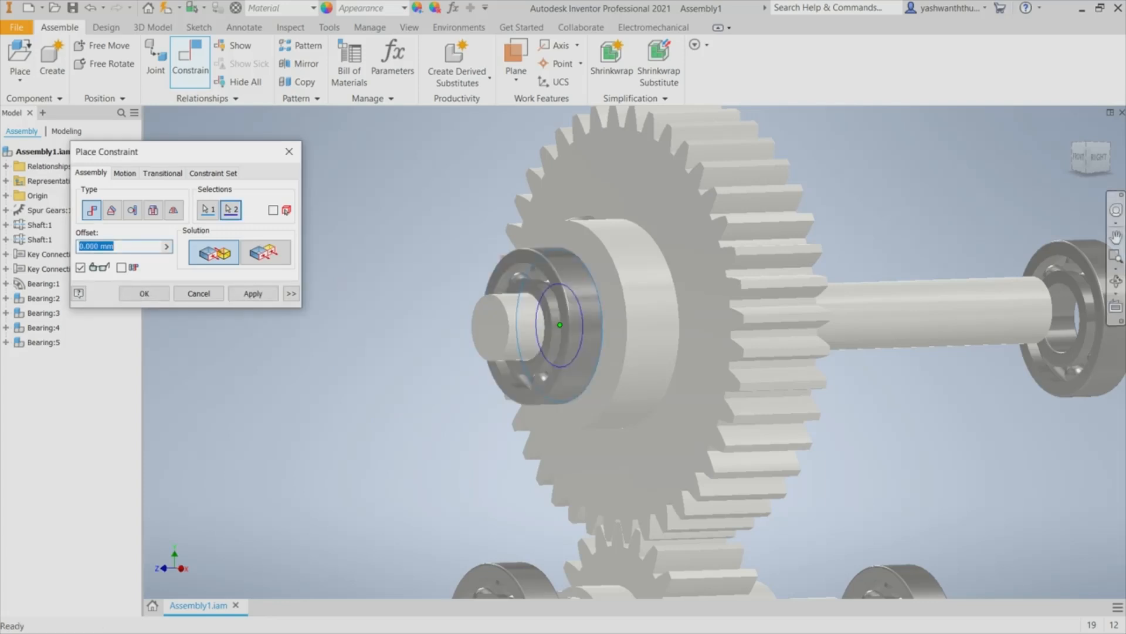
{"action": "left_click", "coordinate": [1098, 157]}
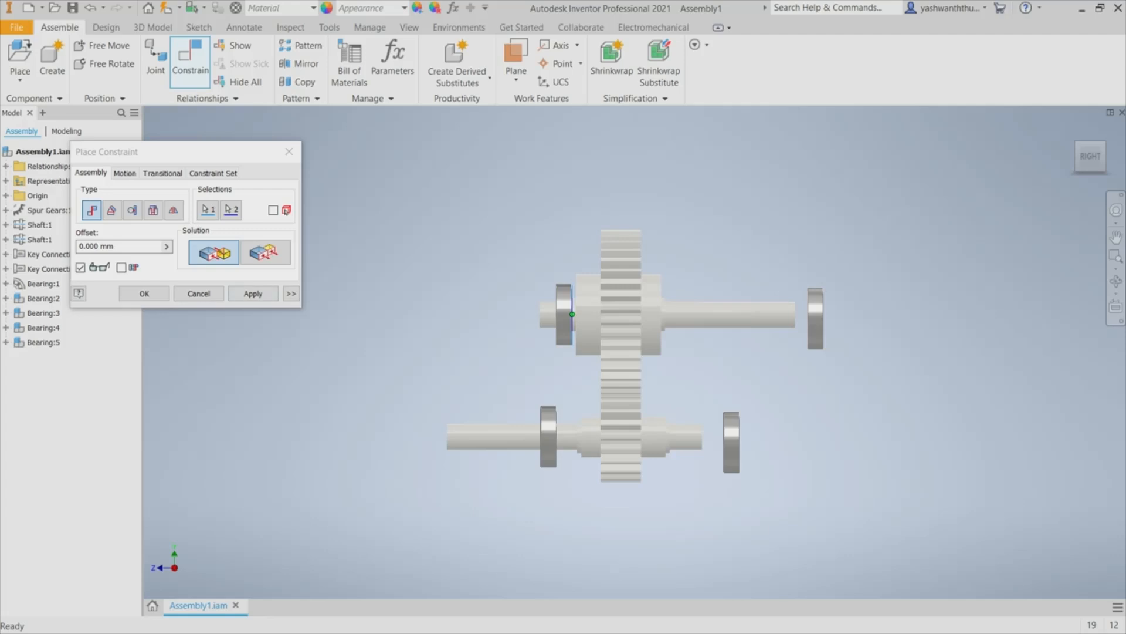
{"action": "left_click", "coordinate": [253, 294]}
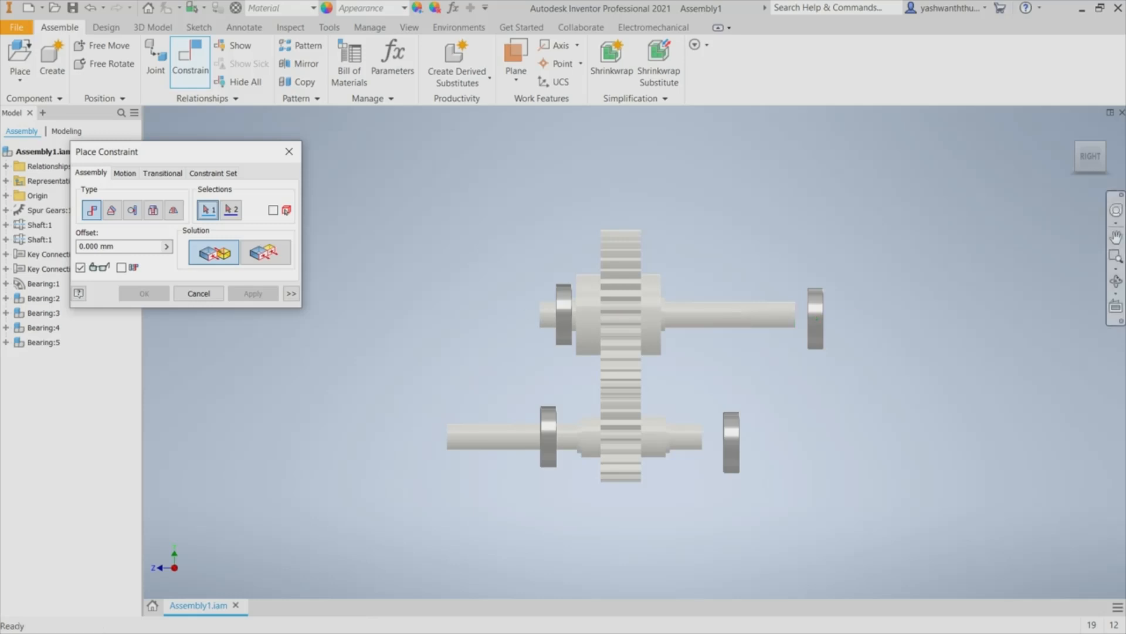
Select the gear-side circular edge of the bearing beyond the larger gear shaft's long end as the first mate reference.
{"action": "left_click", "coordinate": [1116, 281]}
{"action": "left_click_drag", "start_coordinate": [587, 352], "coordinate": [634, 352]}
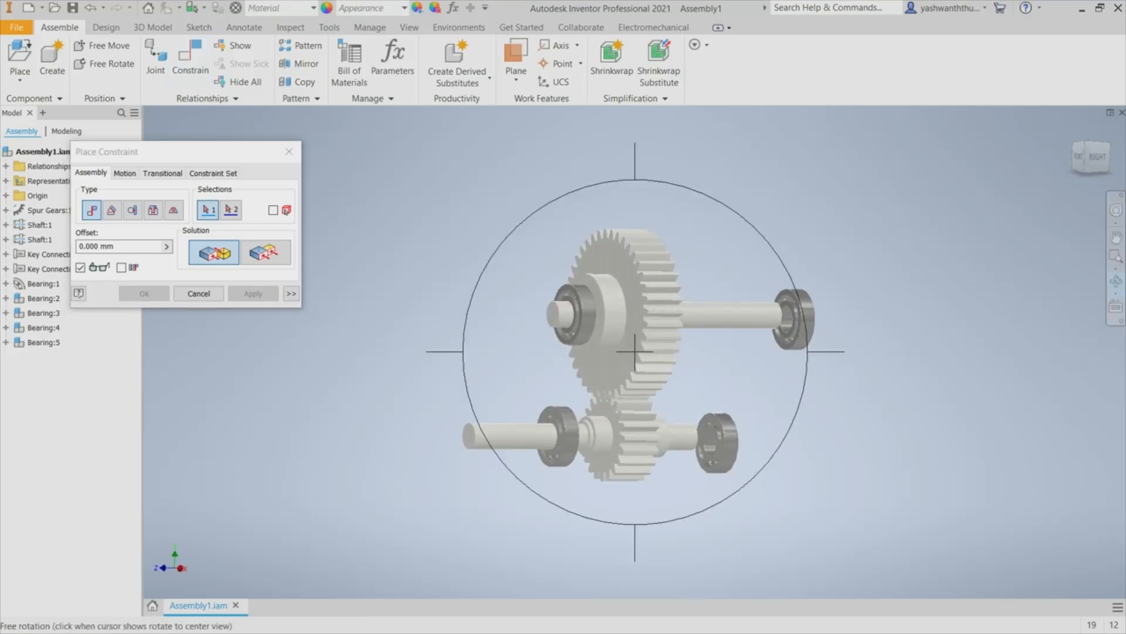
{"action": "key", "text": "Escape"}
{"action": "scroll", "coordinate": [784, 336], "scroll_direction": "up", "scroll_amount": 3}
{"action": "scroll", "coordinate": [784, 337], "scroll_direction": "down", "scroll_amount": 6}
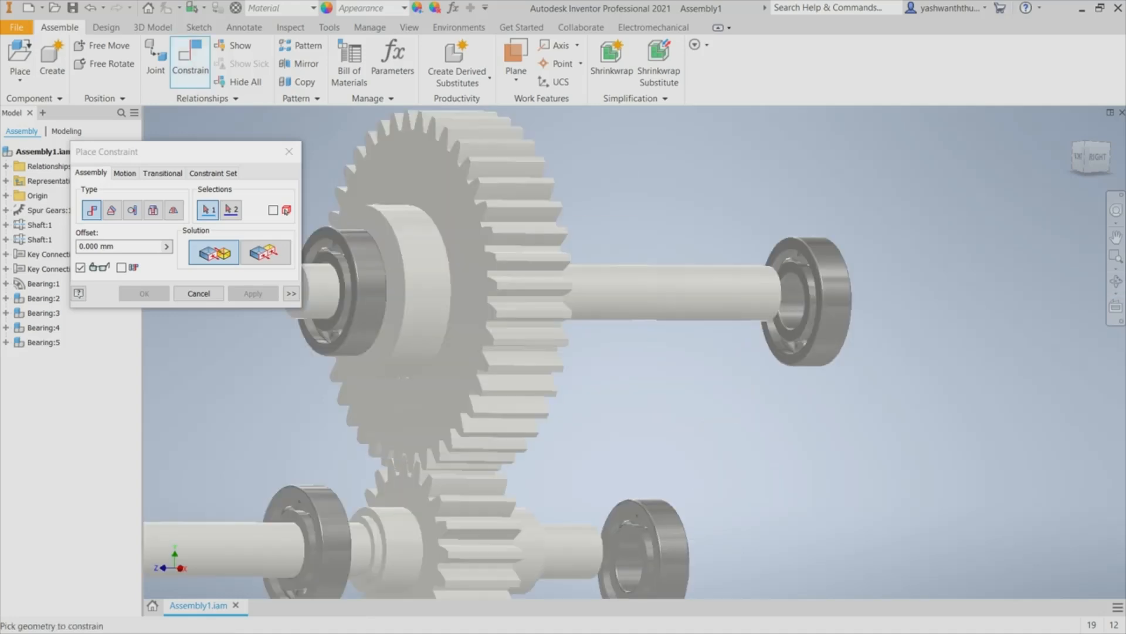
{"action": "left_click", "coordinate": [791, 301]}
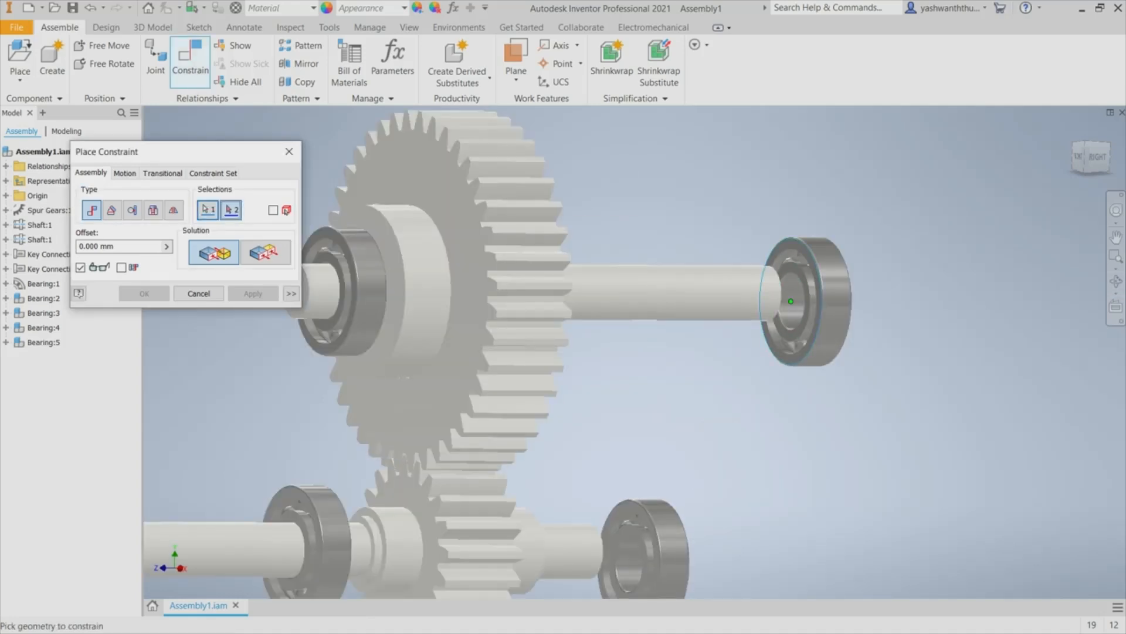
Mate the selected bearing edge to the shoulder edge on the larger gear shaft's long end with 0 mm offset.
{"action": "left_click", "coordinate": [1116, 281]}
{"action": "left_click_drag", "start_coordinate": [704, 347], "coordinate": [551, 349]}
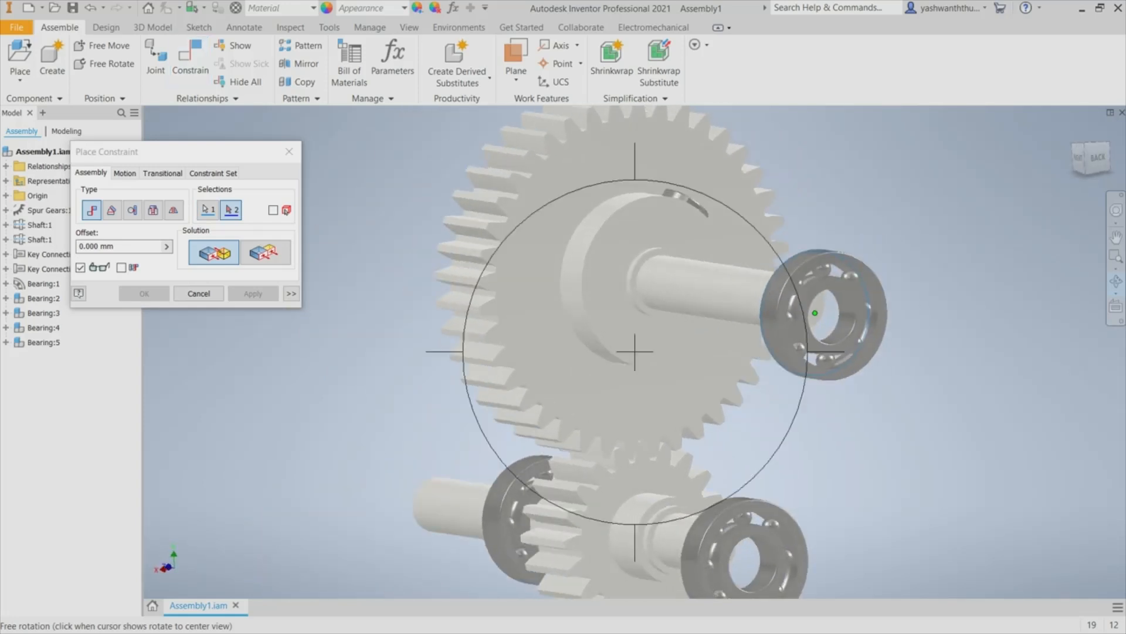
{"action": "key", "text": "Escape"}
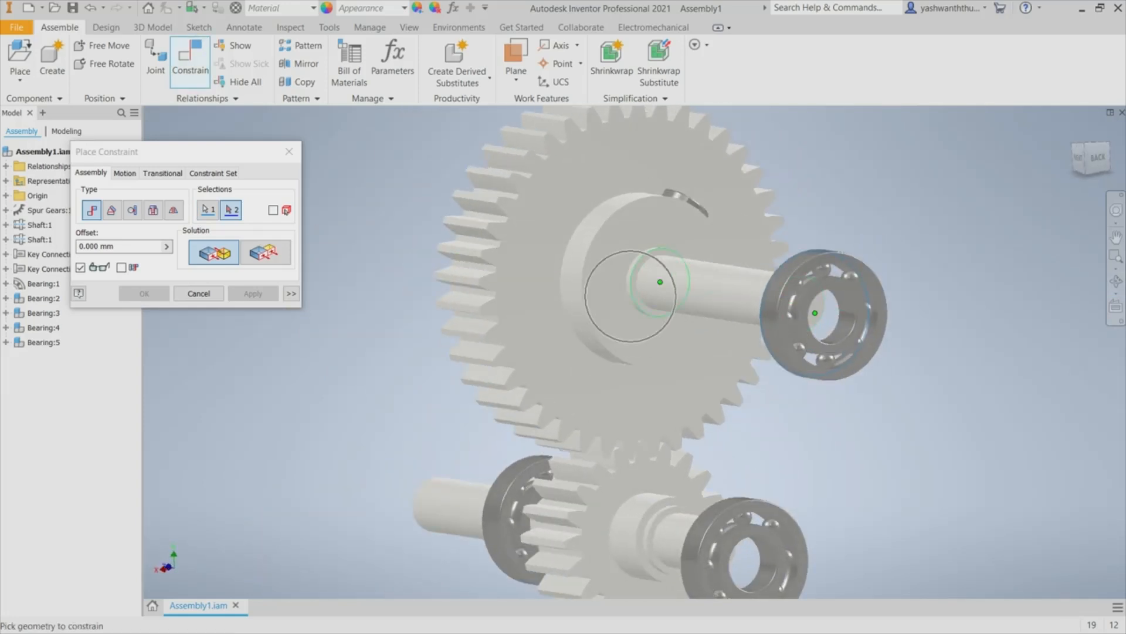
{"action": "left_click", "coordinate": [660, 282]}
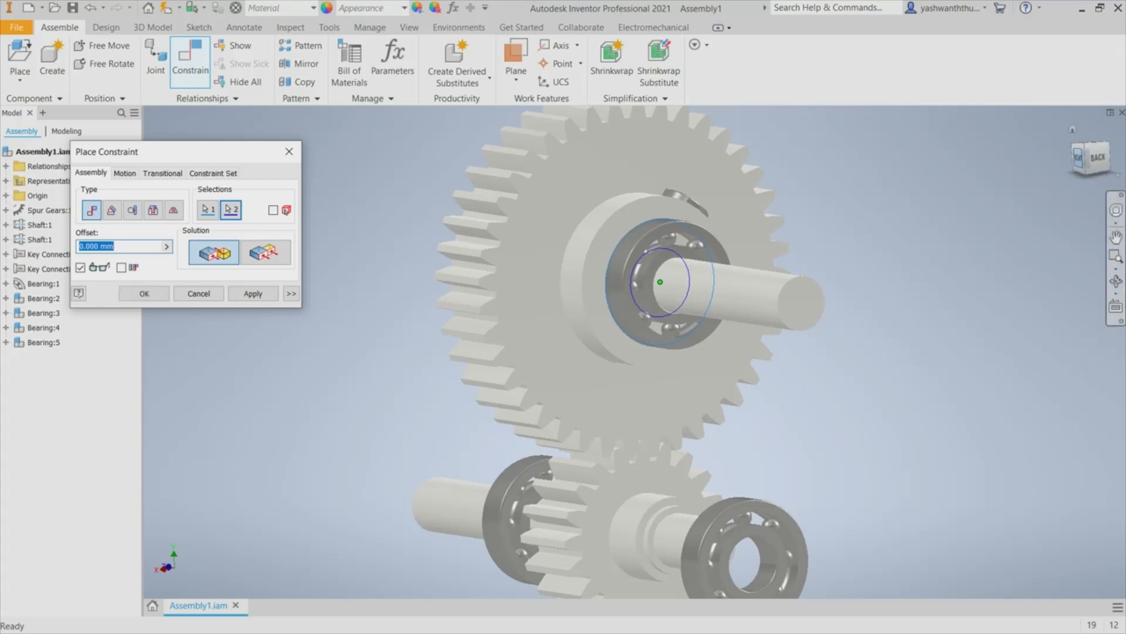
{"action": "left_click", "coordinate": [1078, 157]}
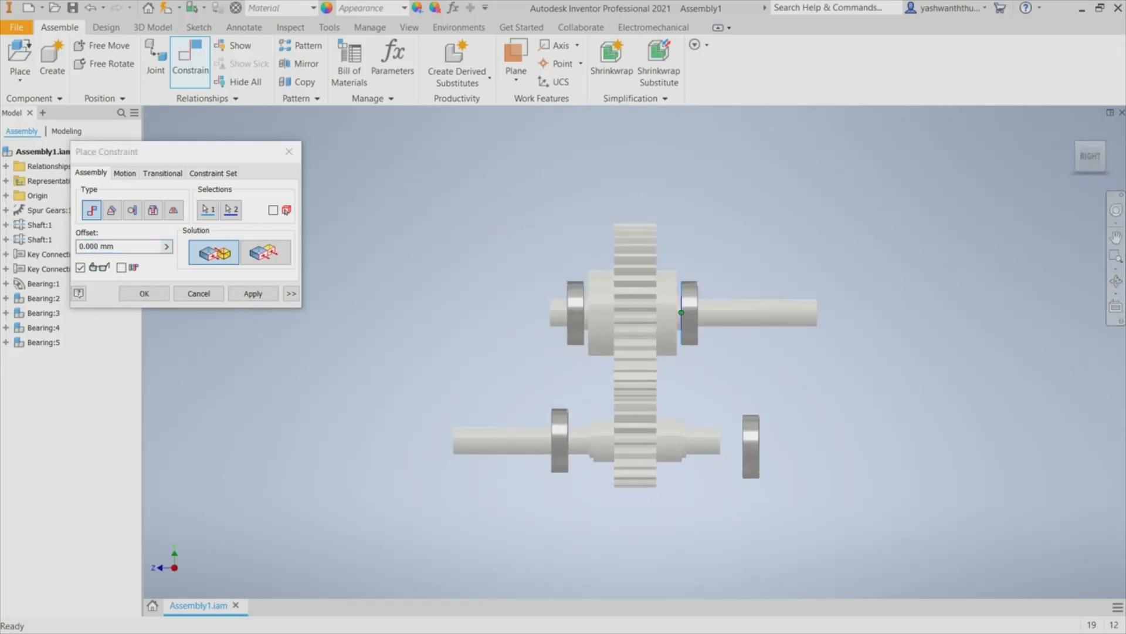
{"action": "left_click", "coordinate": [252, 293]}
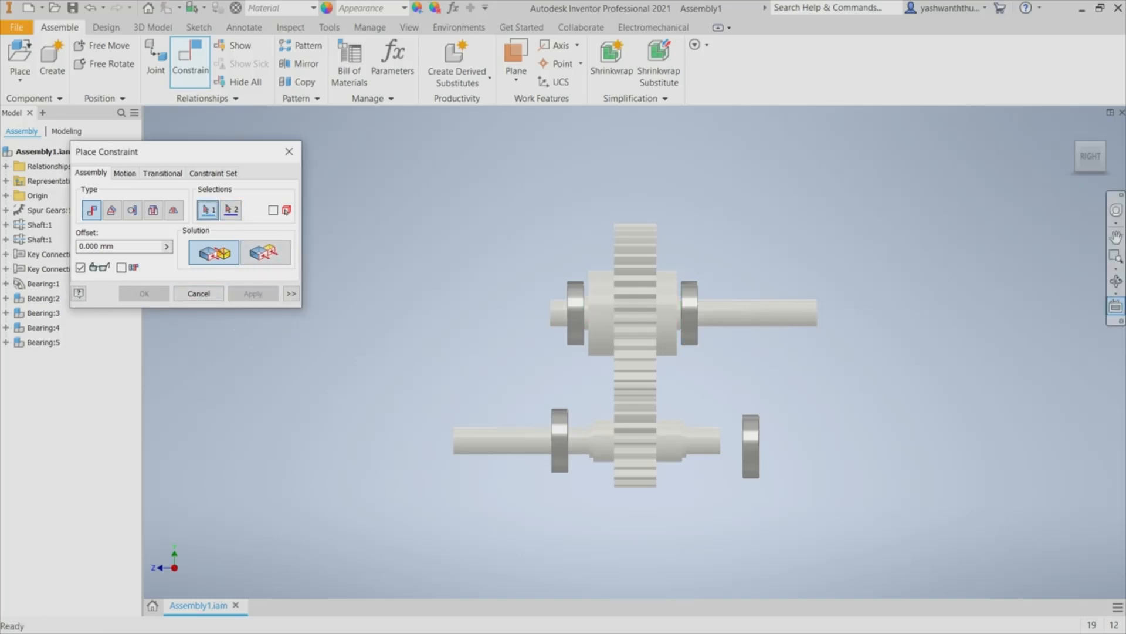
Start another mate constraint from the gear-side circular edge of the bearing beyond the smaller gear shaft's short end.
{"action": "left_click", "coordinate": [1116, 281]}
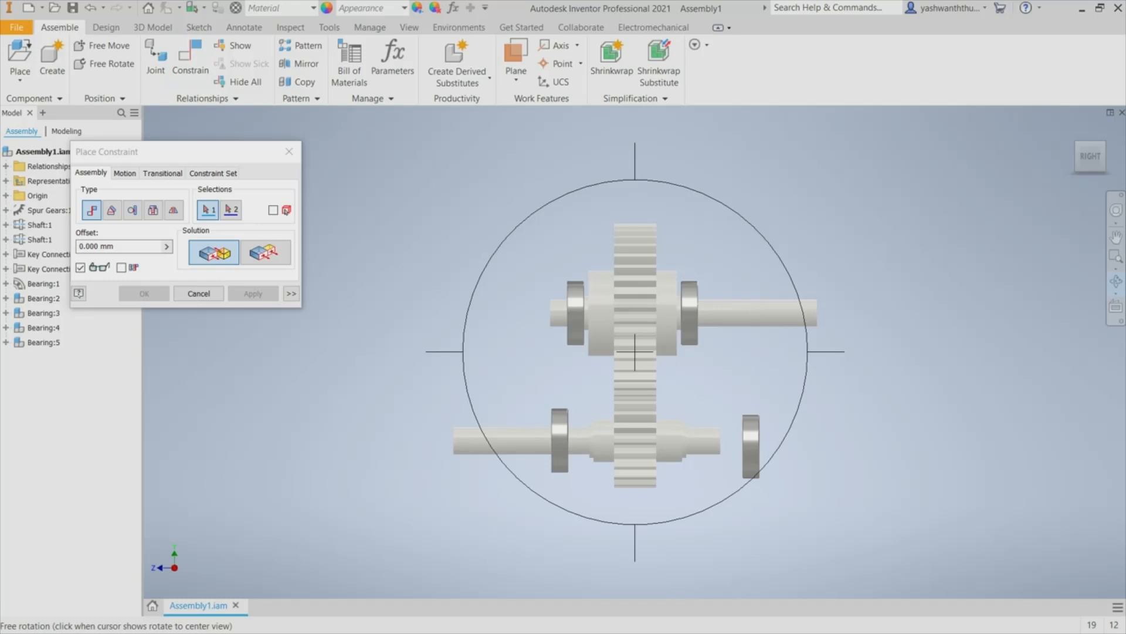
{"action": "left_click_drag", "start_coordinate": [587, 352], "coordinate": [675, 352]}
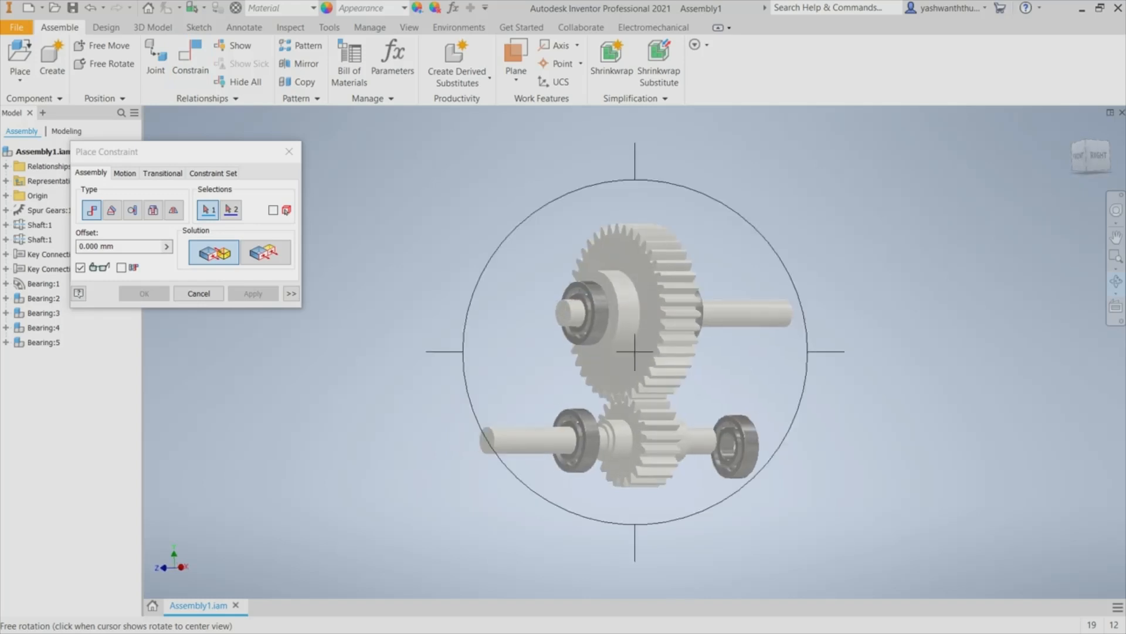
{"action": "key", "text": "Escape"}
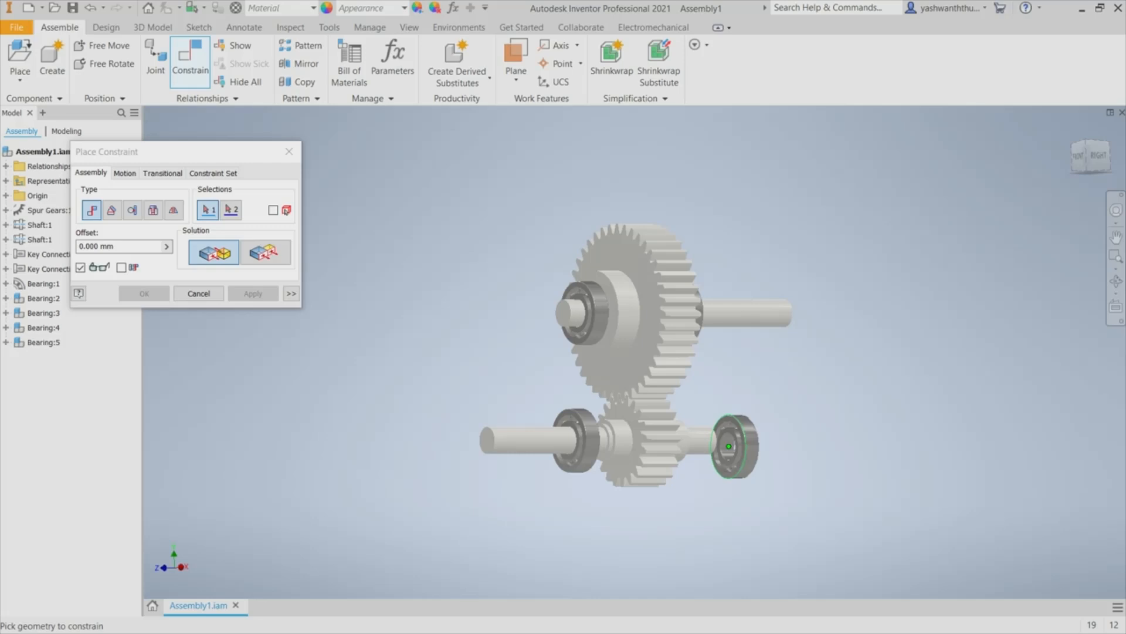
{"action": "scroll", "coordinate": [740, 444], "scroll_direction": "up", "scroll_amount": 5}
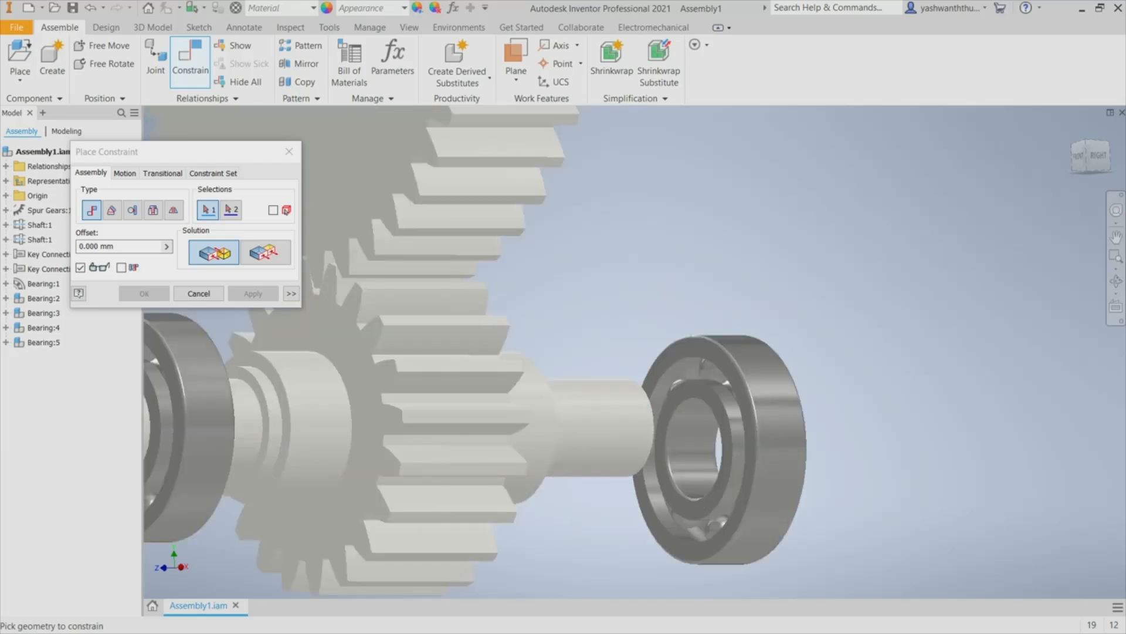
{"action": "left_click", "coordinate": [755, 446]}
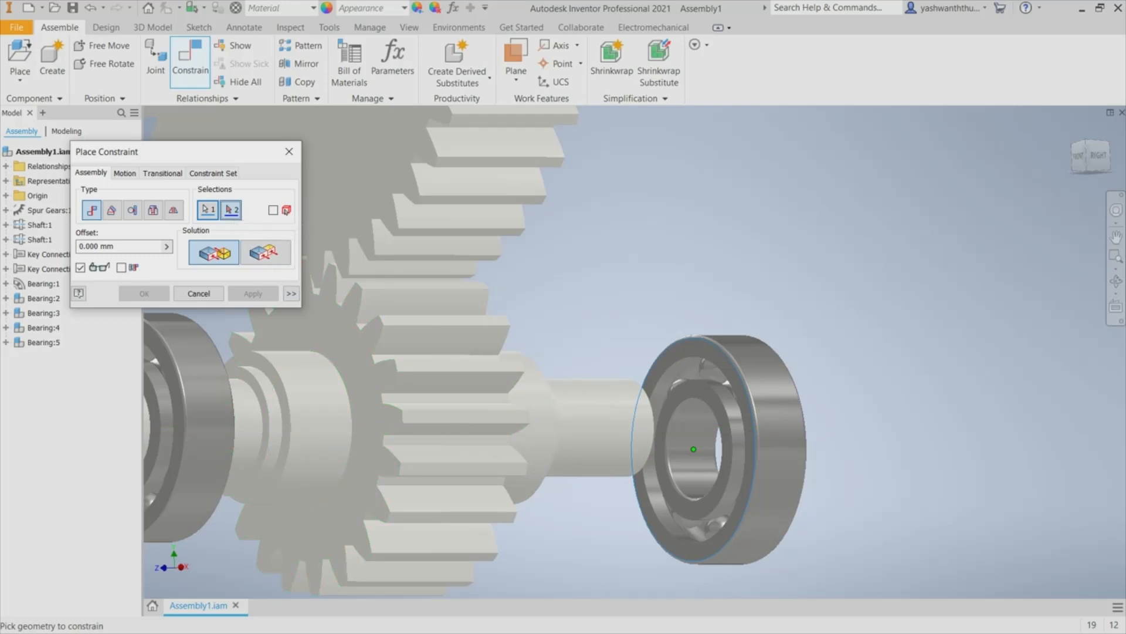
{"action": "left_click", "coordinate": [1116, 282]}
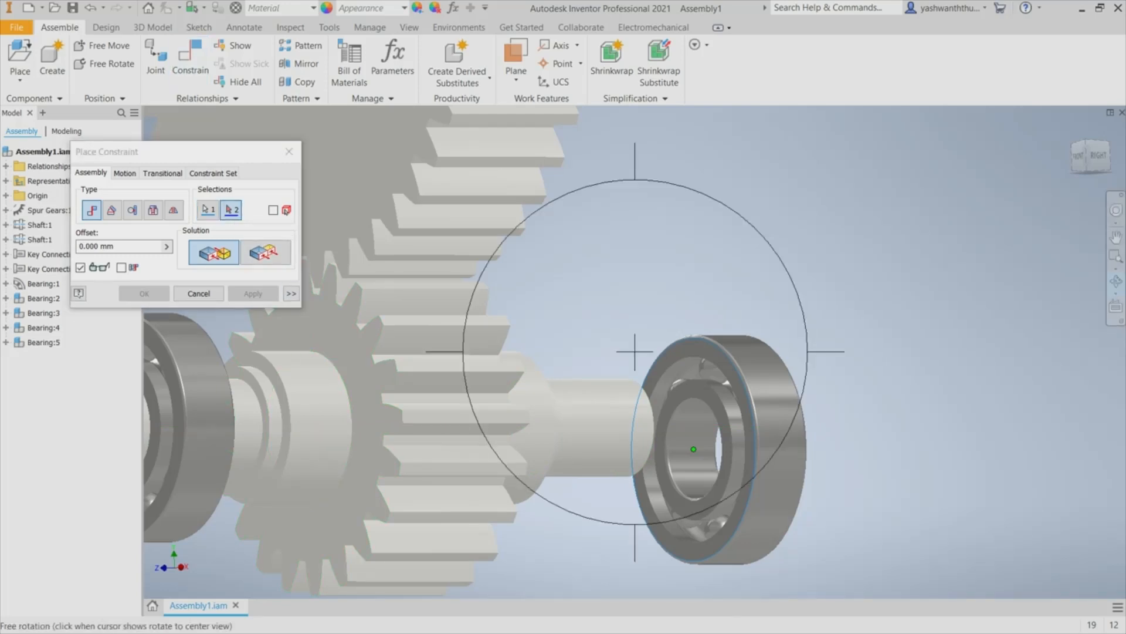
{"action": "left_click_drag", "start_coordinate": [704, 352], "coordinate": [639, 376]}
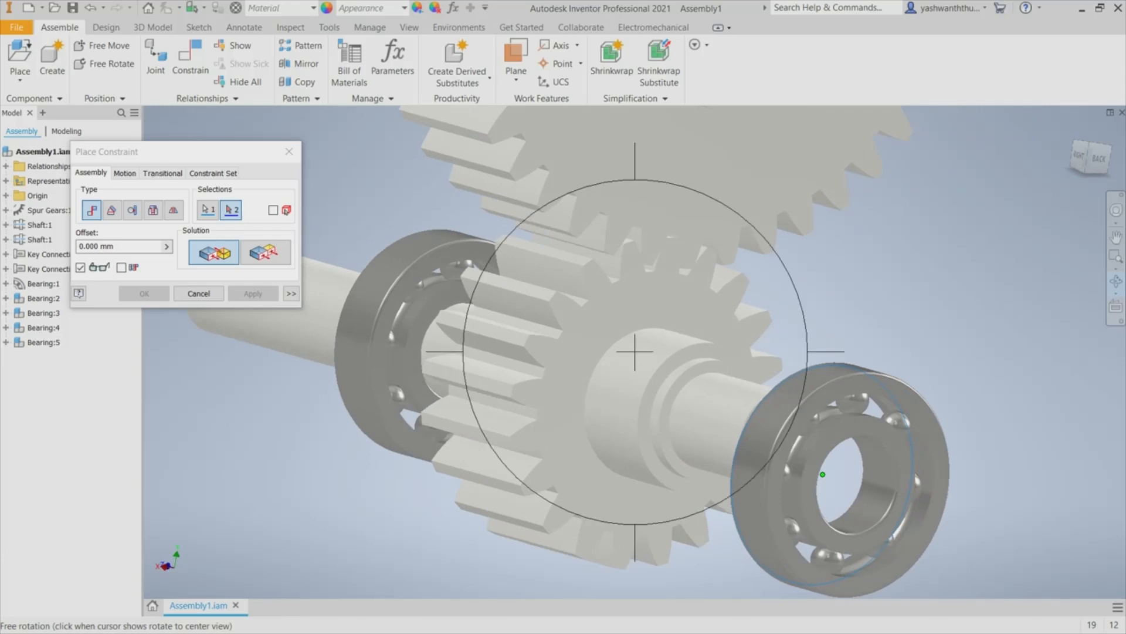
{"action": "key", "text": "Escape"}
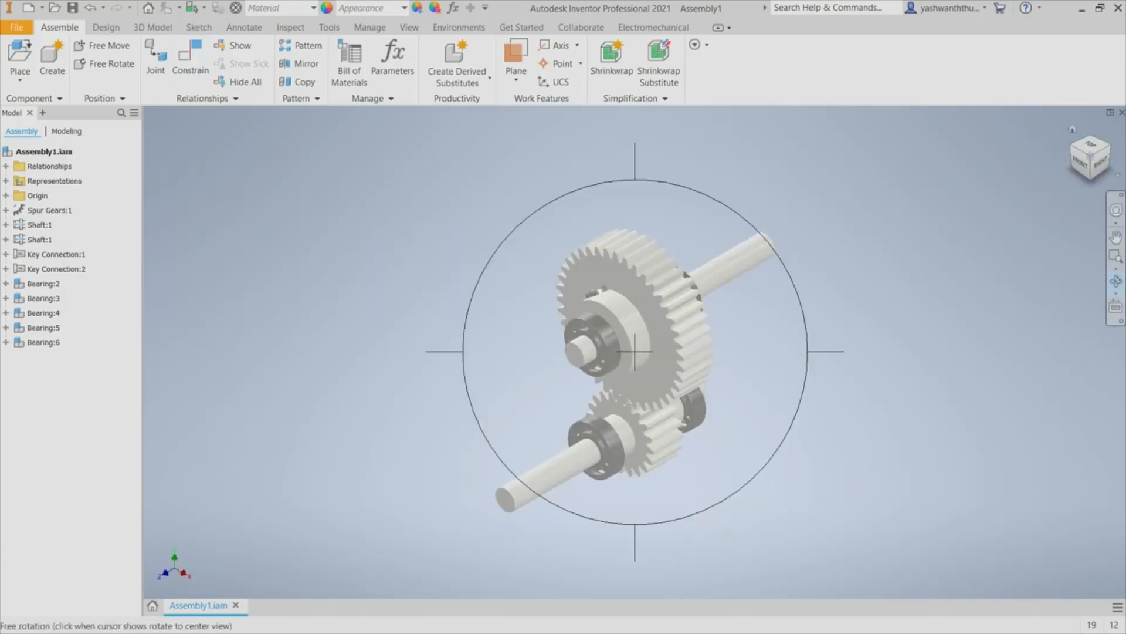
{"action": "key", "text": "Escape"}
{"action": "left_click", "coordinate": [1101, 163]}
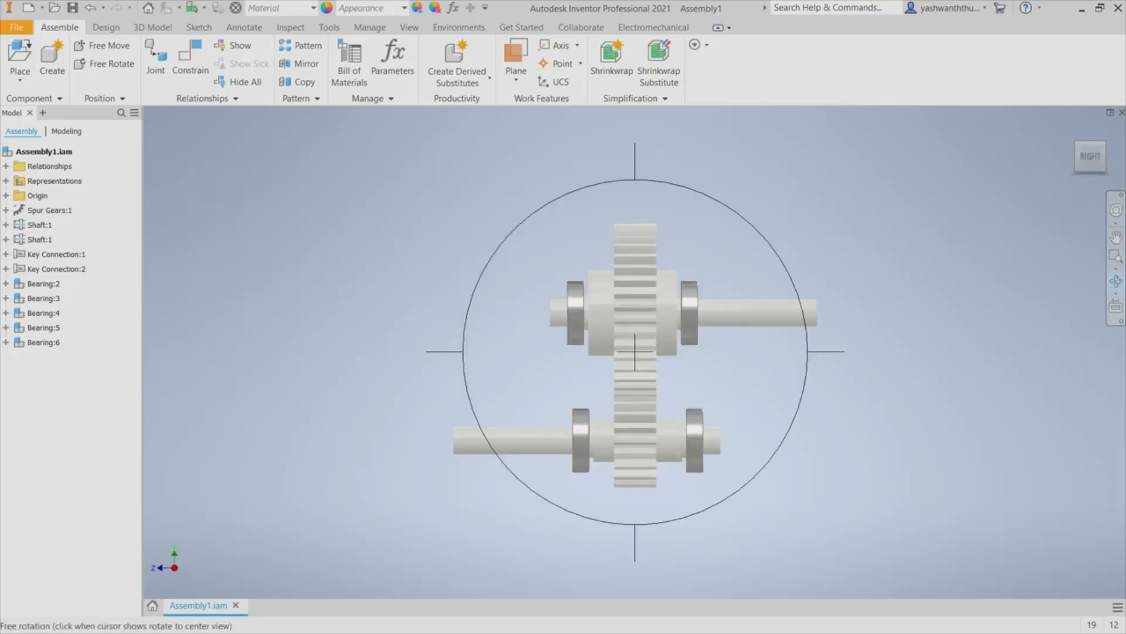
{"action": "middle_click_drag", "start_coordinate": [634, 405], "coordinate": [432, 503]}
{"action": "key", "text": "Escape"}
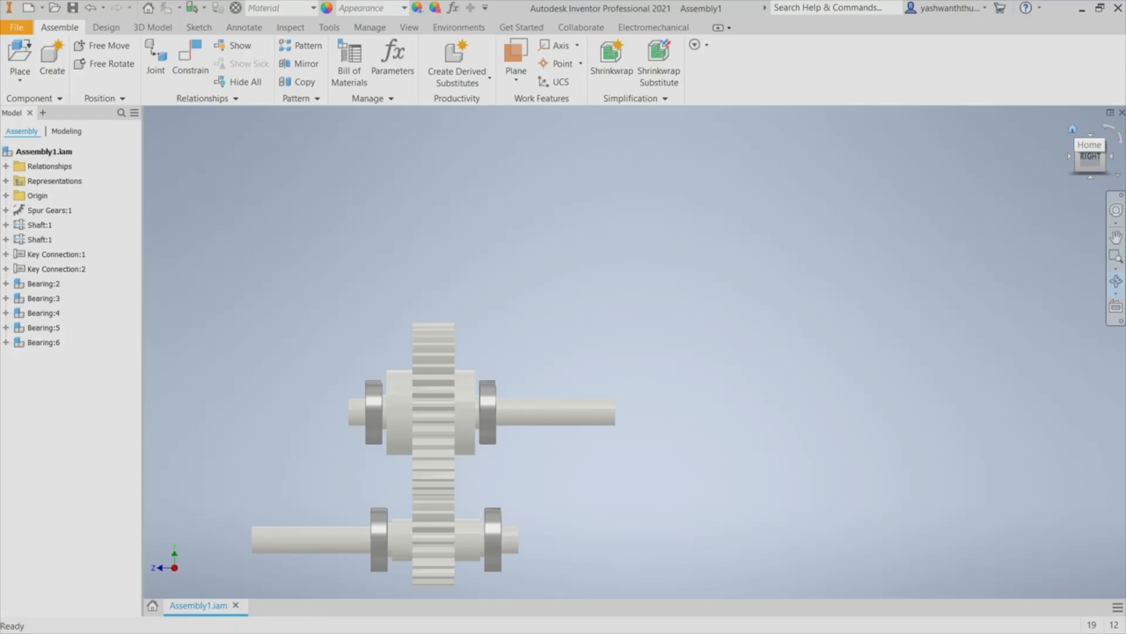
{"action": "left_click", "coordinate": [1073, 129]}
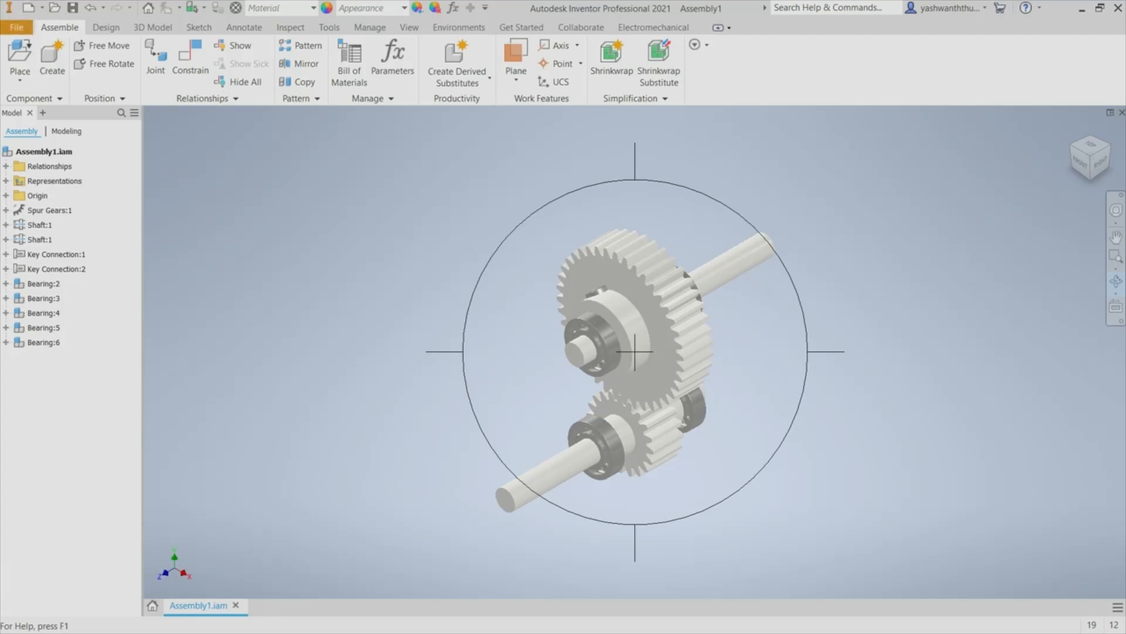
Create a new part file.
{"action": "left_click", "coordinate": [16, 27]}
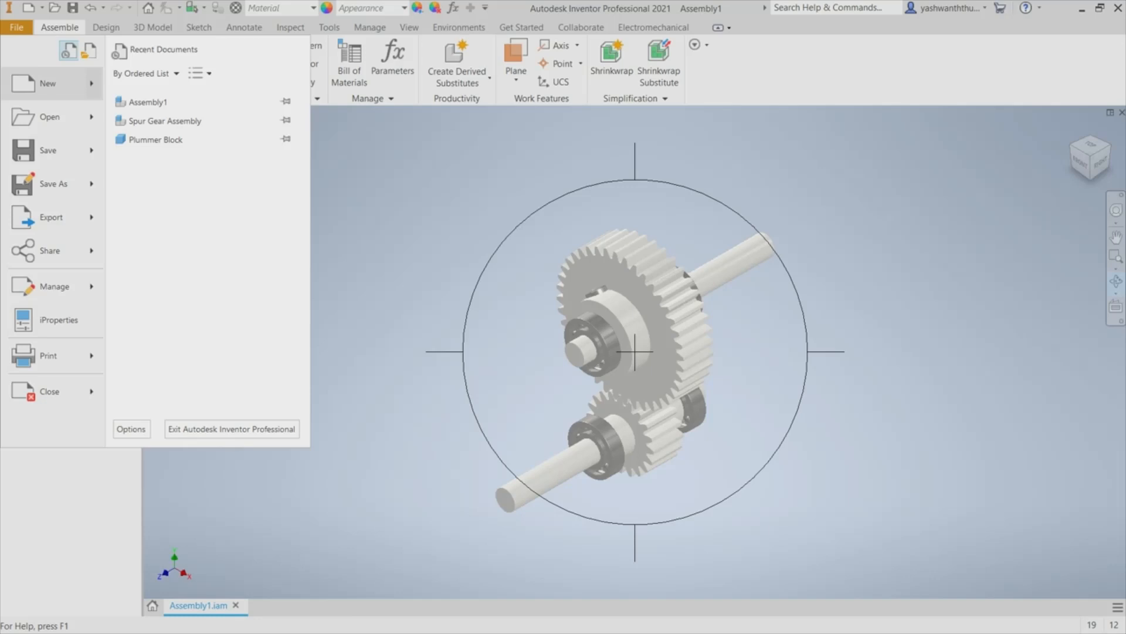
{"action": "mouse_move", "coordinate": [51, 83]}
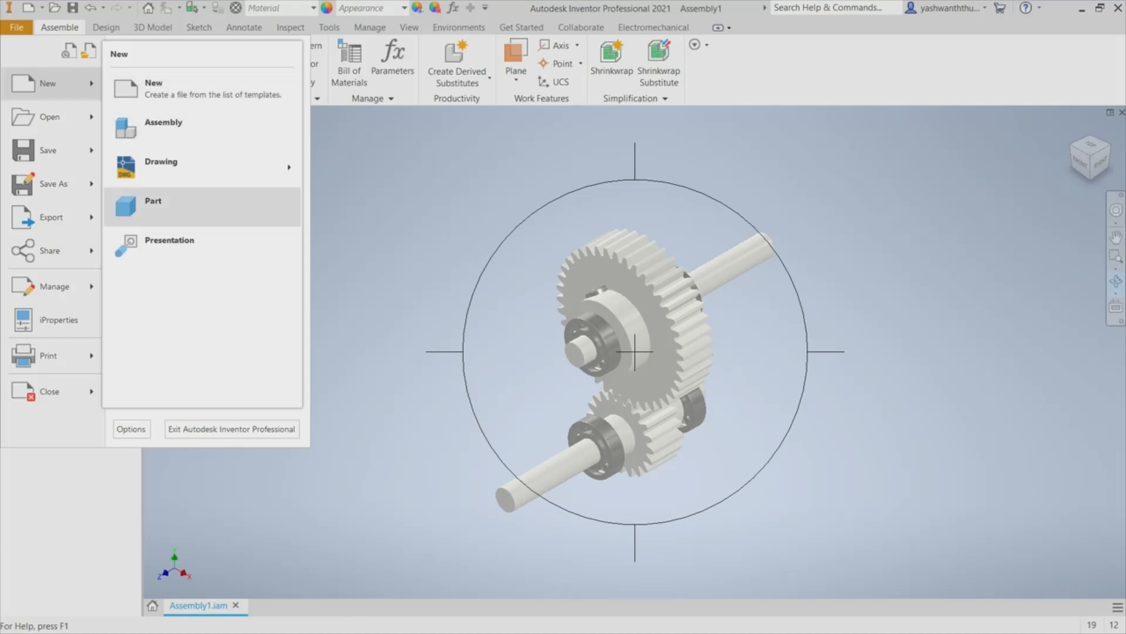
{"action": "left_click", "coordinate": [154, 206]}
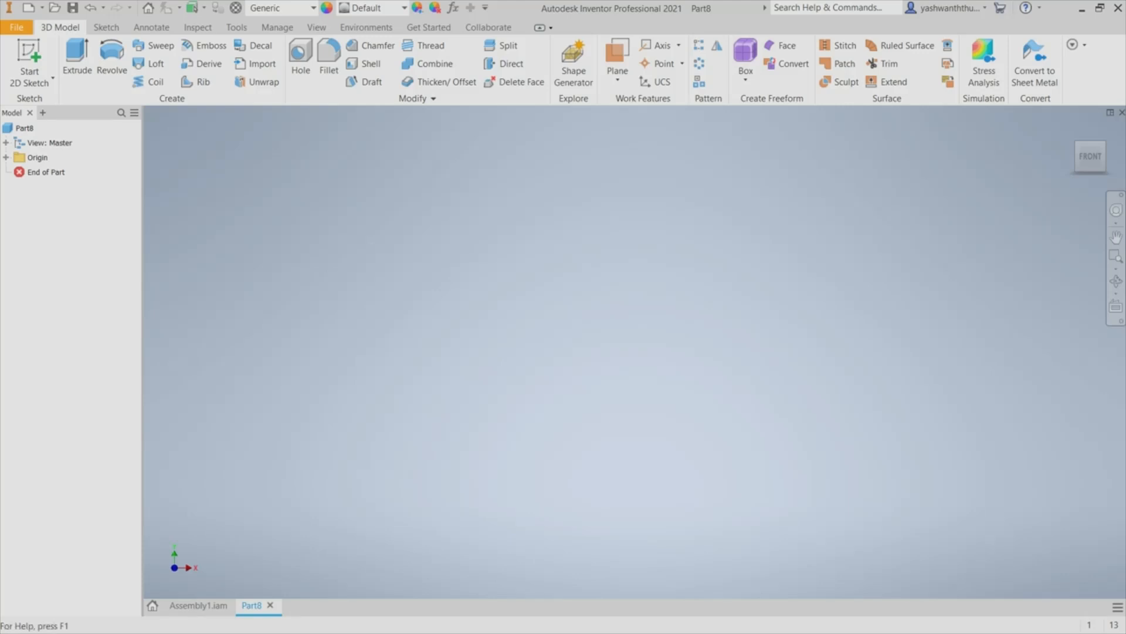
Set the part's document units to millimeter for length and kilogram for mass.
{"action": "left_click", "coordinate": [237, 27]}
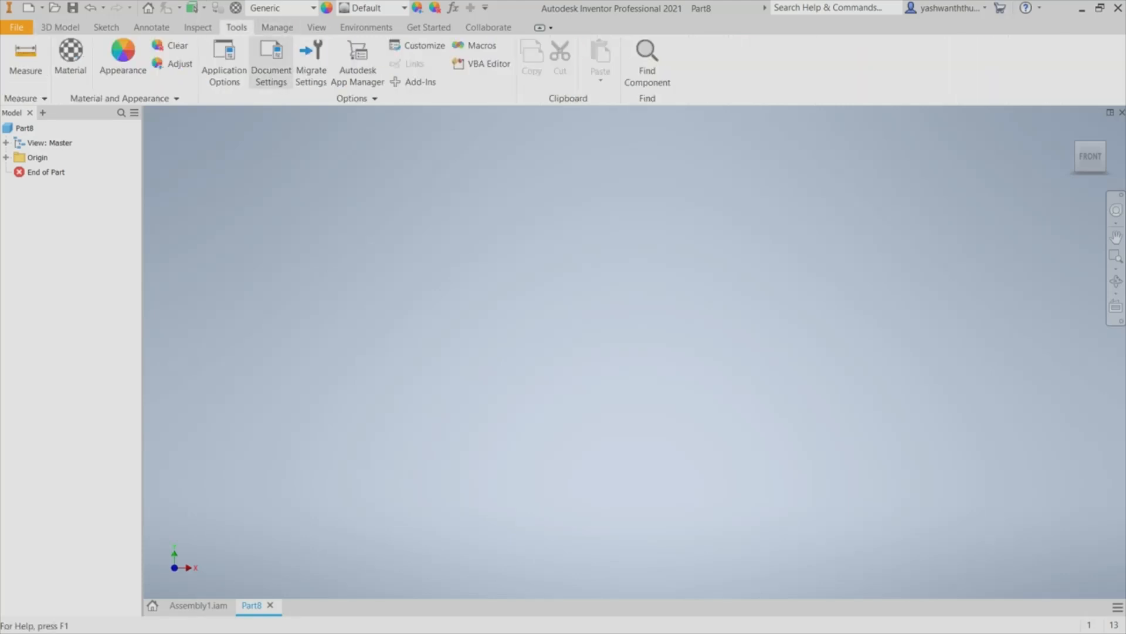
{"action": "left_click", "coordinate": [271, 59]}
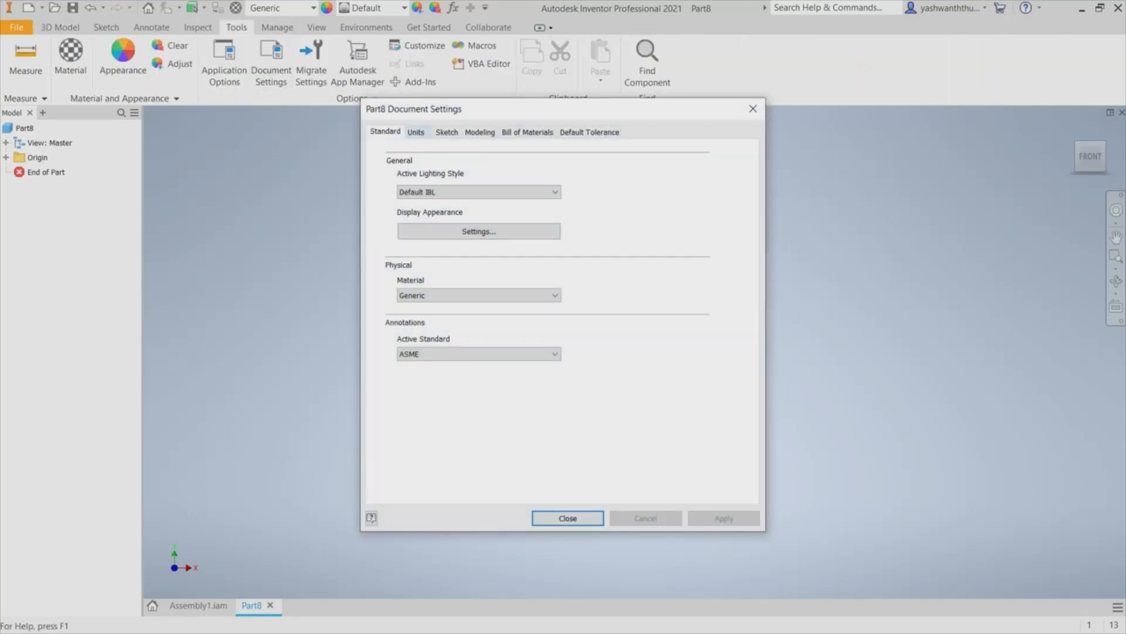
{"action": "left_click", "coordinate": [416, 132]}
{"action": "left_click", "coordinate": [433, 183]}
{"action": "left_click", "coordinate": [410, 222]}
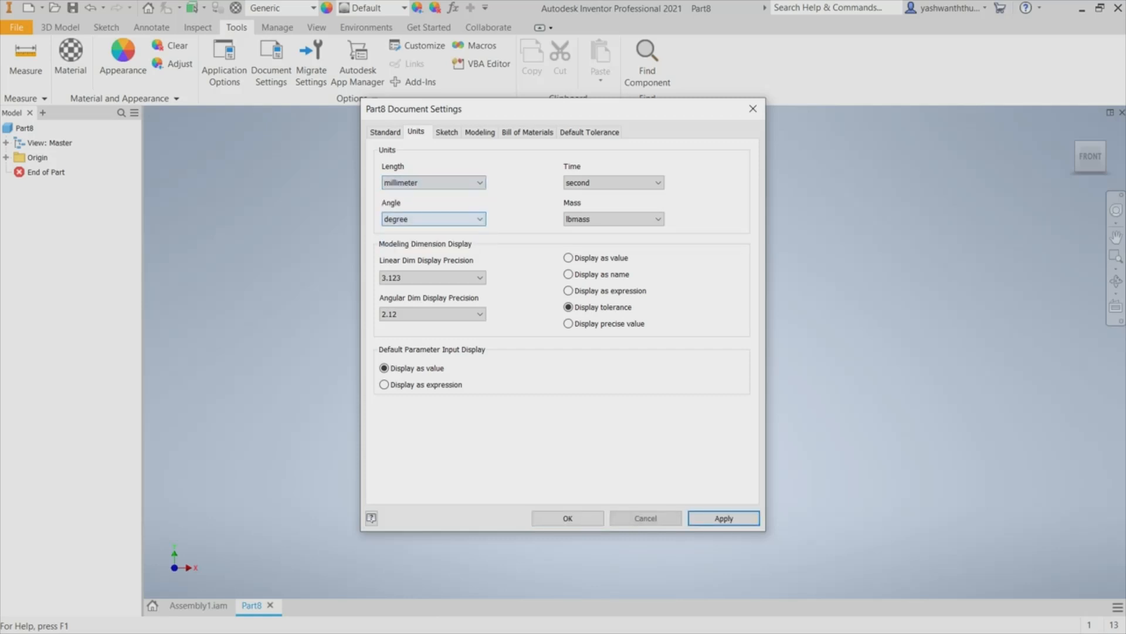
{"action": "left_click", "coordinate": [613, 219]}
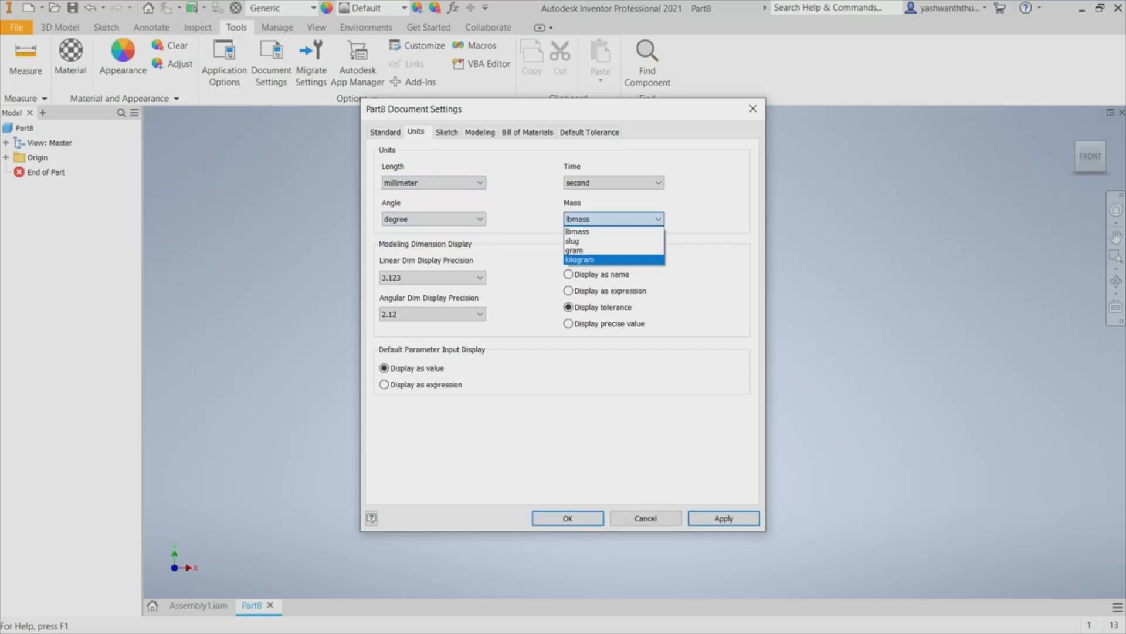
{"action": "left_click", "coordinate": [587, 259]}
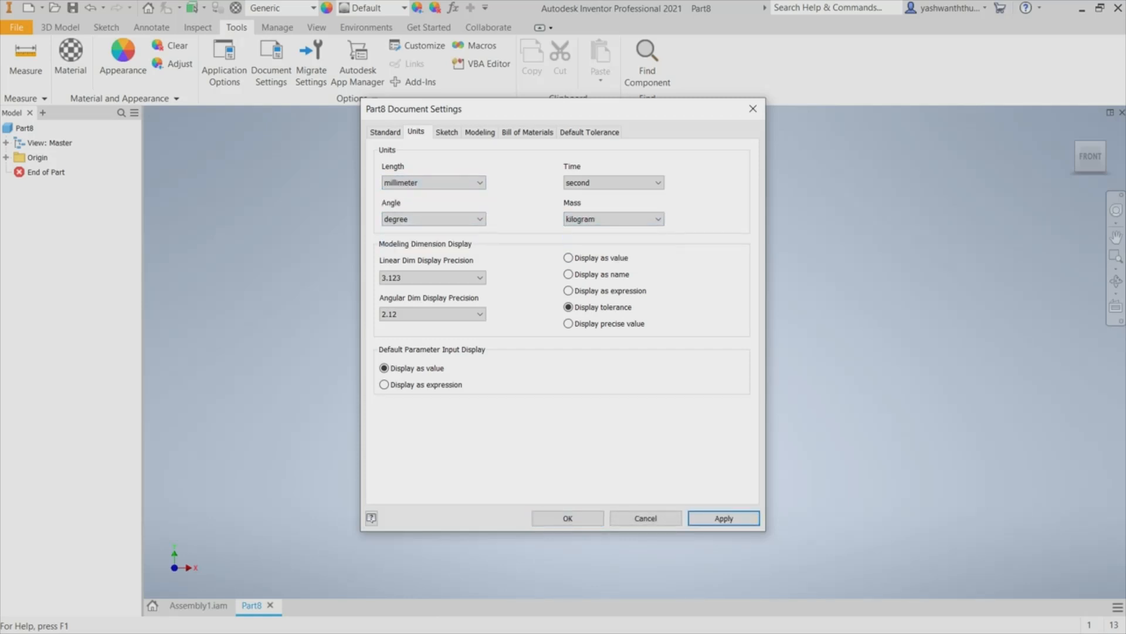
{"action": "left_click", "coordinate": [724, 518]}
{"action": "left_click", "coordinate": [568, 518]}
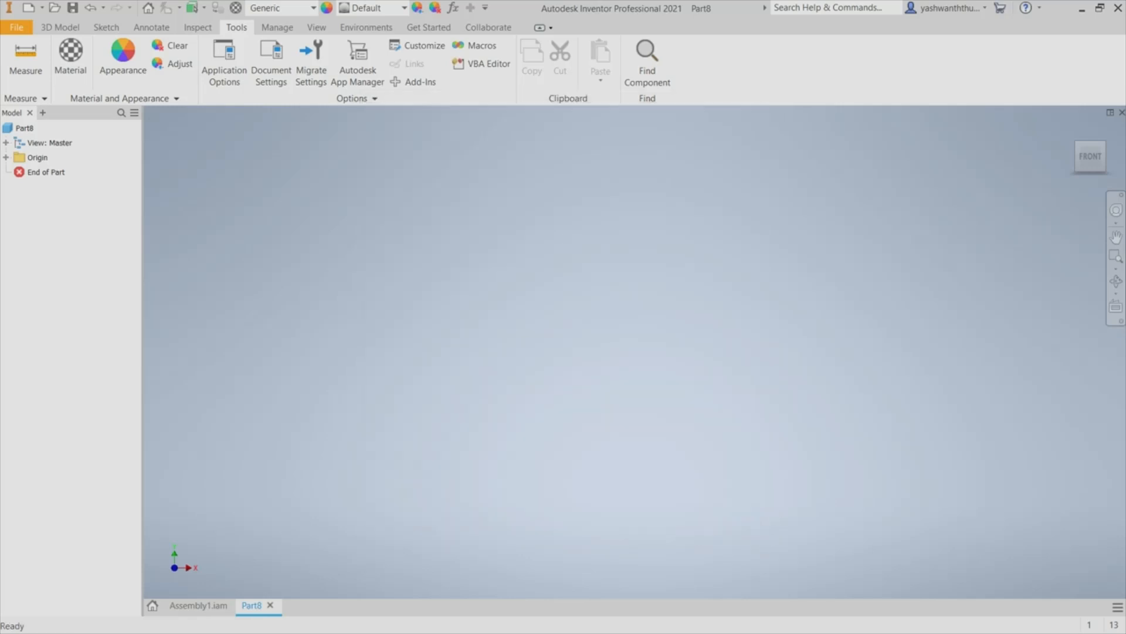
{"action": "left_click", "coordinate": [106, 27]}
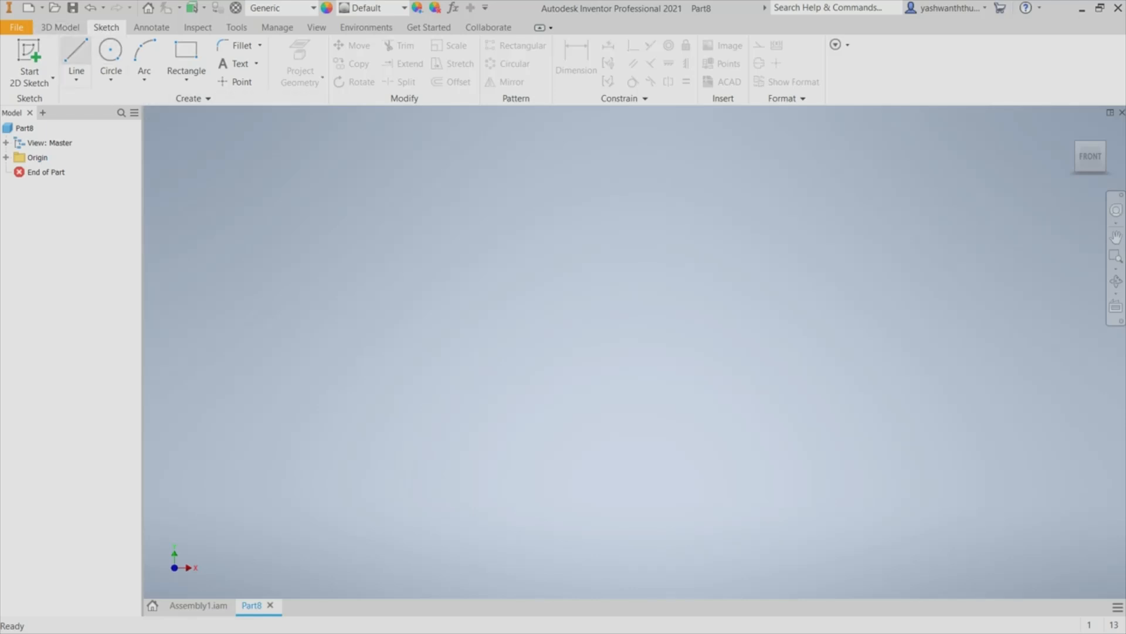
{"action": "left_click", "coordinate": [60, 27]}
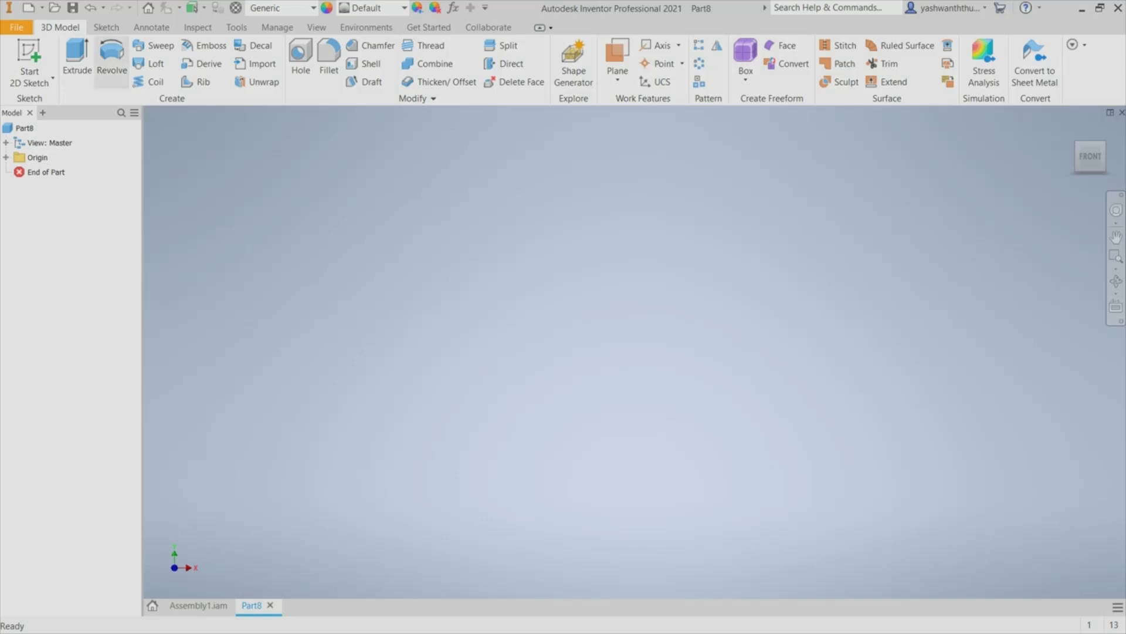
{"action": "left_click", "coordinate": [617, 75]}
{"action": "key", "text": "Escape"}
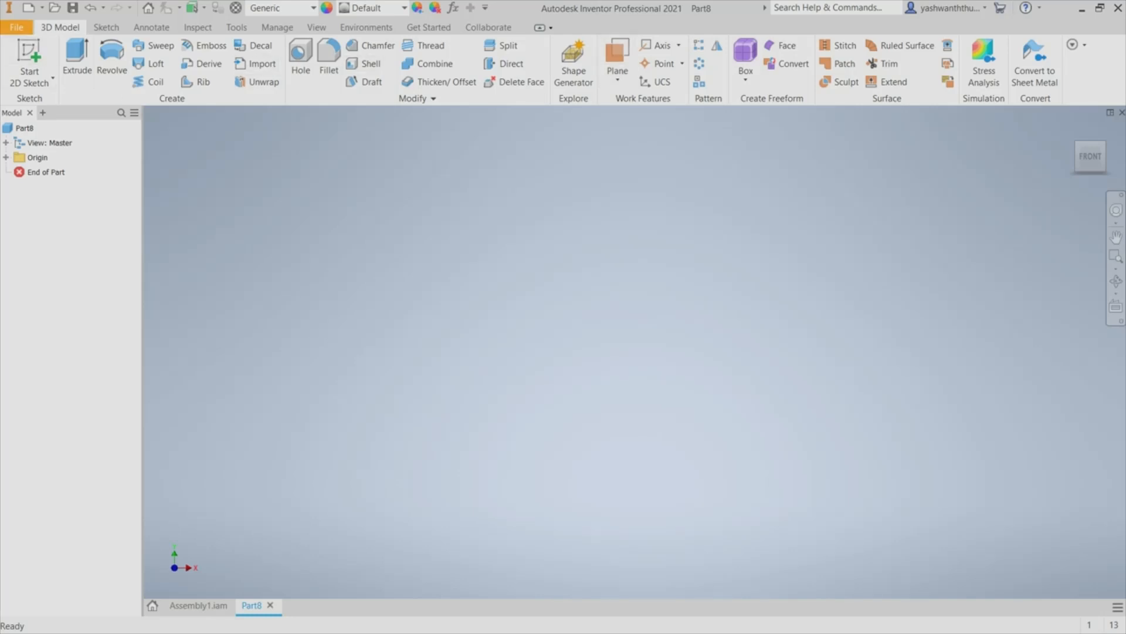
Start a 2D sketch on the YZ plane.
{"action": "left_click", "coordinate": [107, 27]}
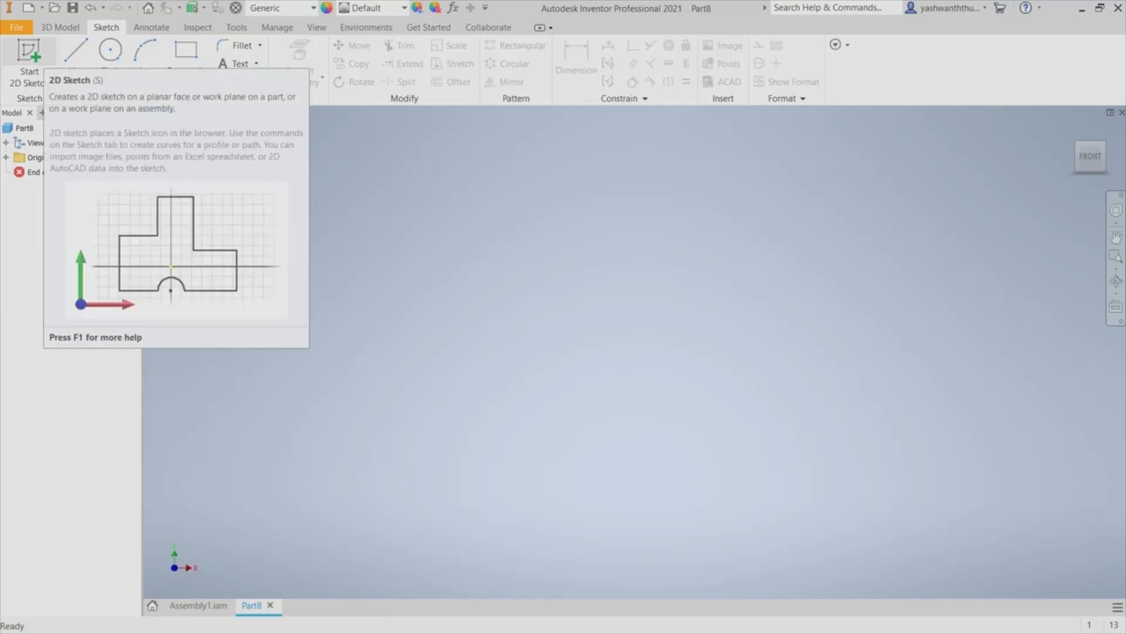
{"action": "left_click", "coordinate": [29, 56]}
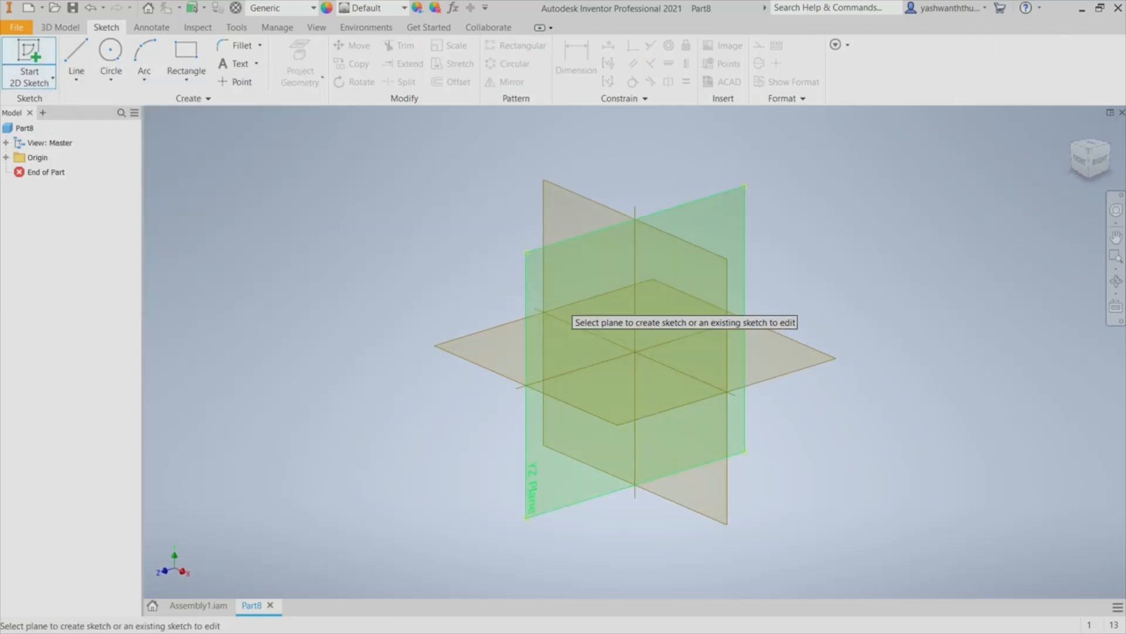
{"action": "left_click", "coordinate": [692, 226]}
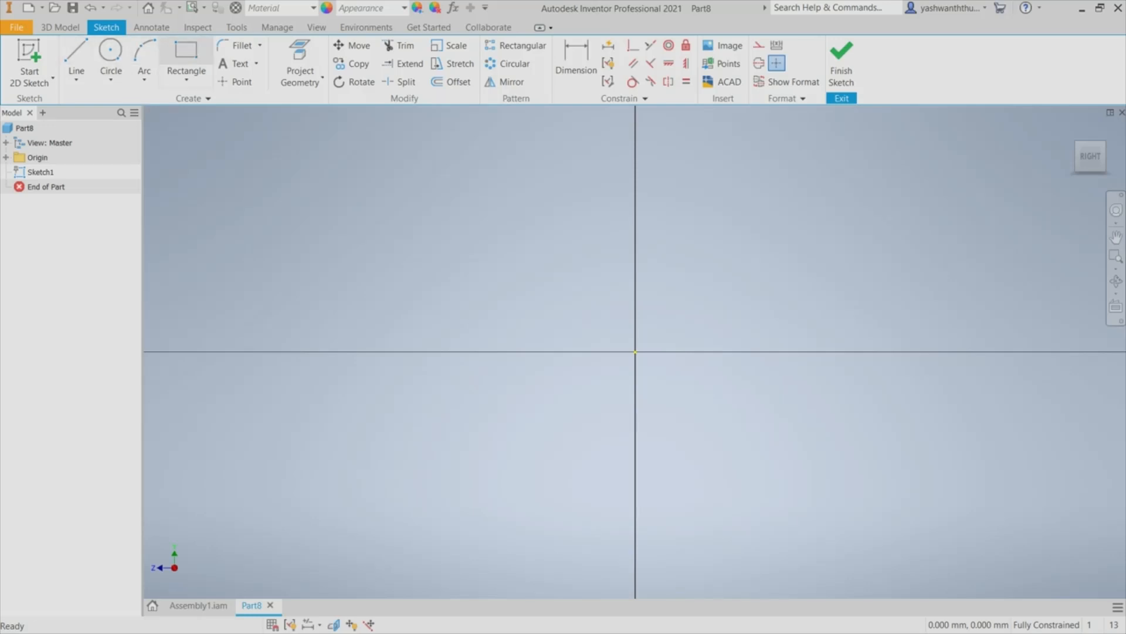
Sketch a rectangle about 41 mm wide and 22 mm high that encloses the sketch origin.
{"action": "left_click", "coordinate": [186, 56]}
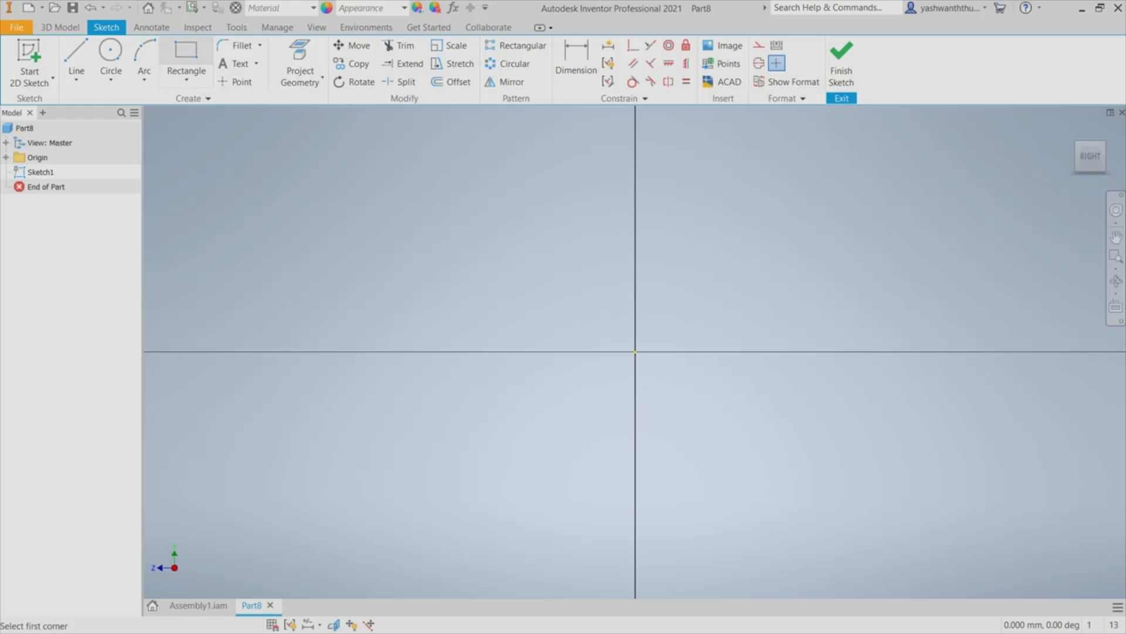
{"action": "left_click", "coordinate": [368, 196]}
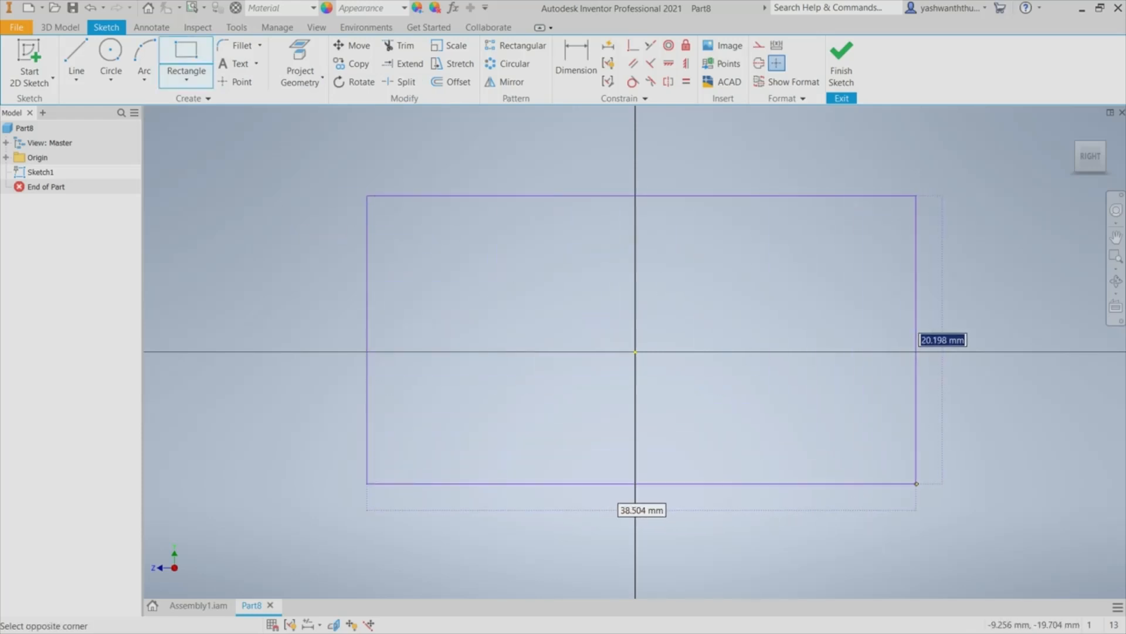
{"action": "left_click", "coordinate": [948, 508]}
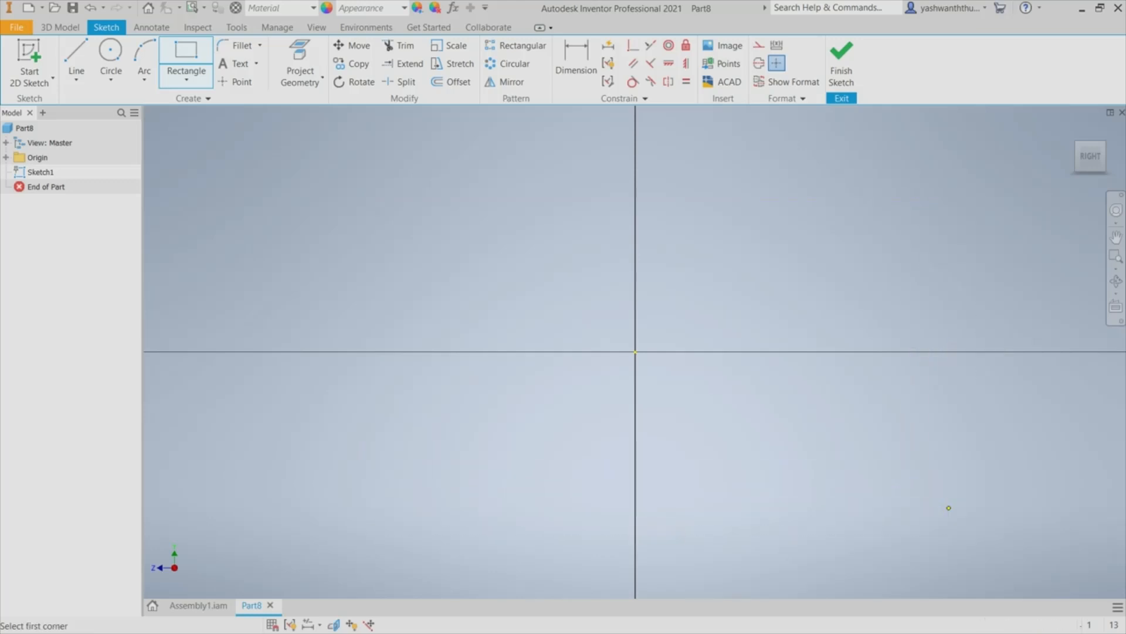
{"action": "scroll", "coordinate": [888, 432], "scroll_direction": "up", "scroll_amount": 2}
{"action": "scroll", "coordinate": [887, 432], "scroll_direction": "down", "scroll_amount": 4}
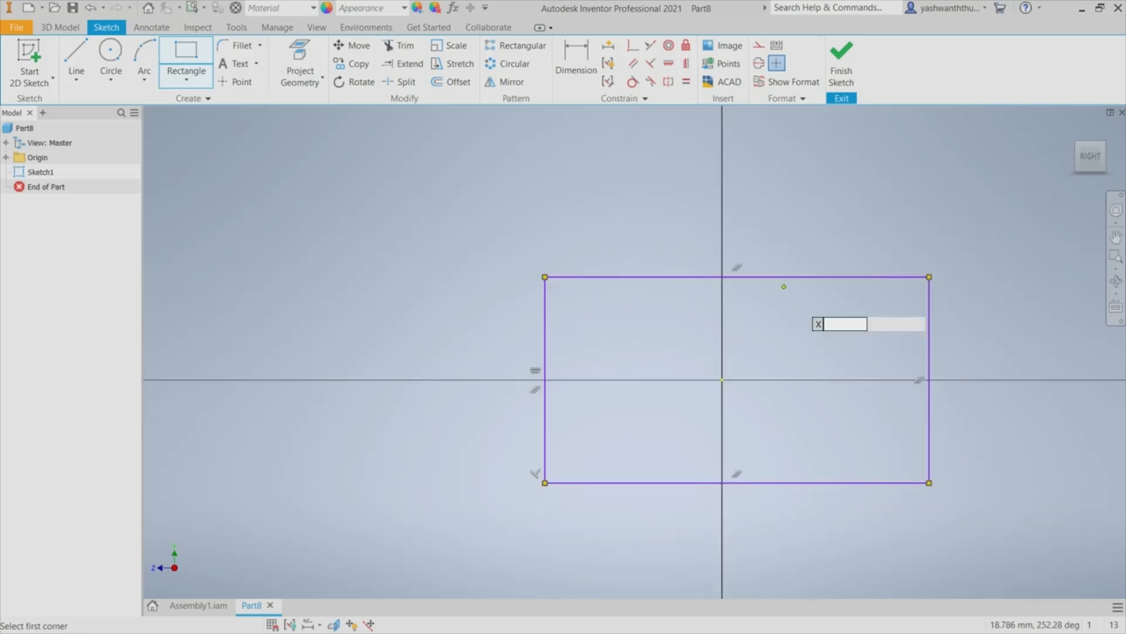
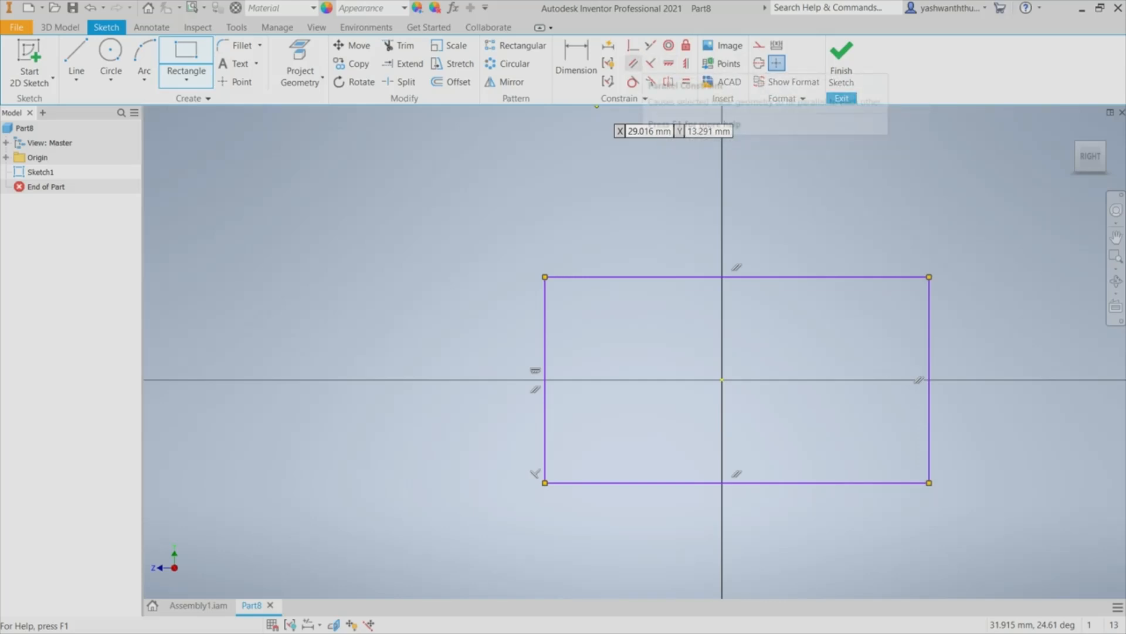
Make the rectangle's lower edge coincident with the sketch origin.
{"action": "left_click", "coordinate": [634, 46]}
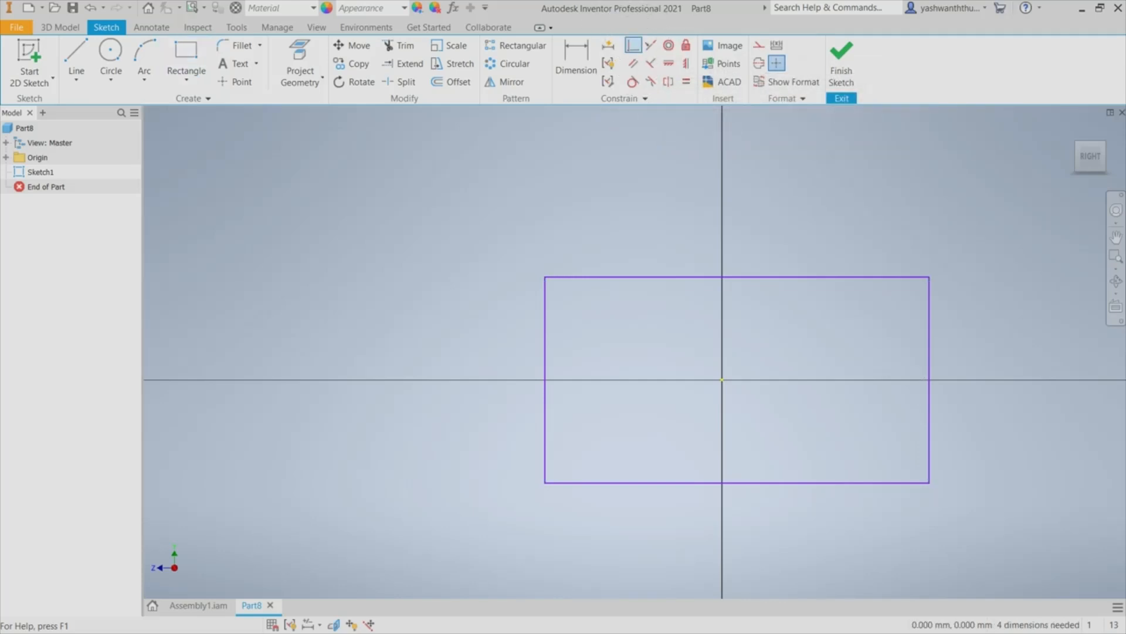
{"action": "left_click", "coordinate": [737, 482]}
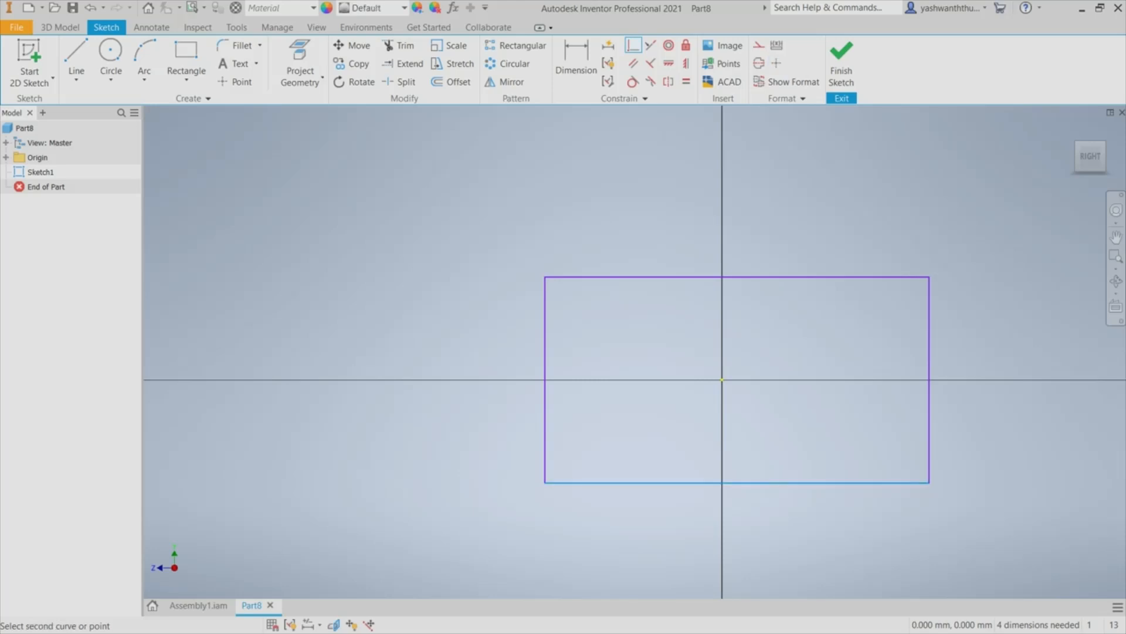
{"action": "left_click", "coordinate": [722, 379]}
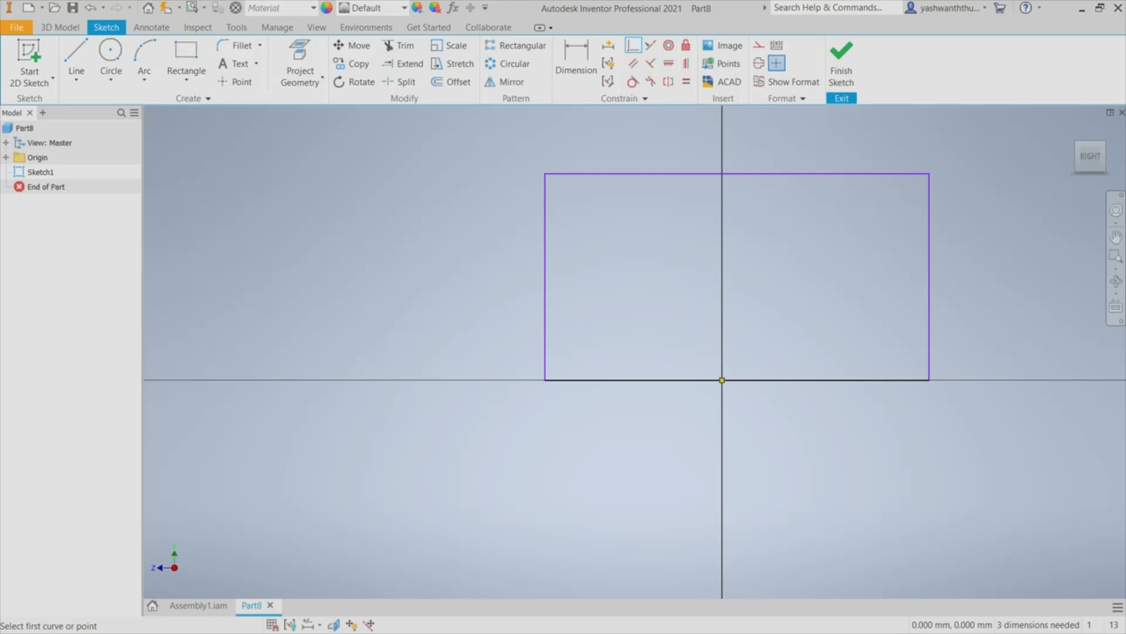
{"action": "key", "text": "Escape"}
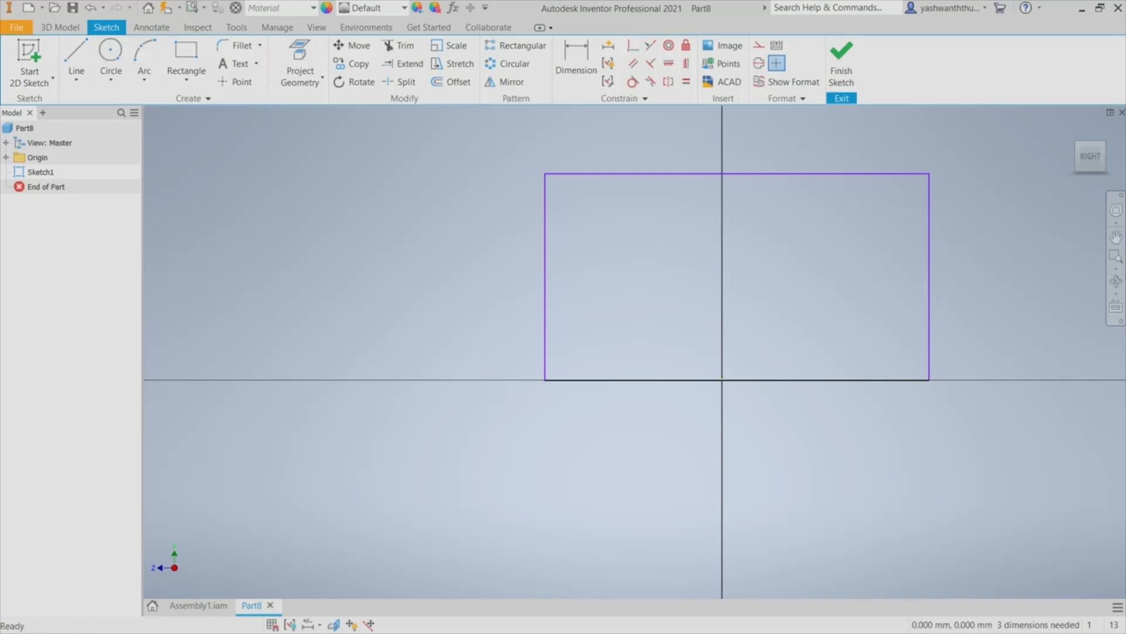
Dimension the rectangle's width between its two vertical edges as 500 mm.
{"action": "left_click", "coordinate": [575, 59]}
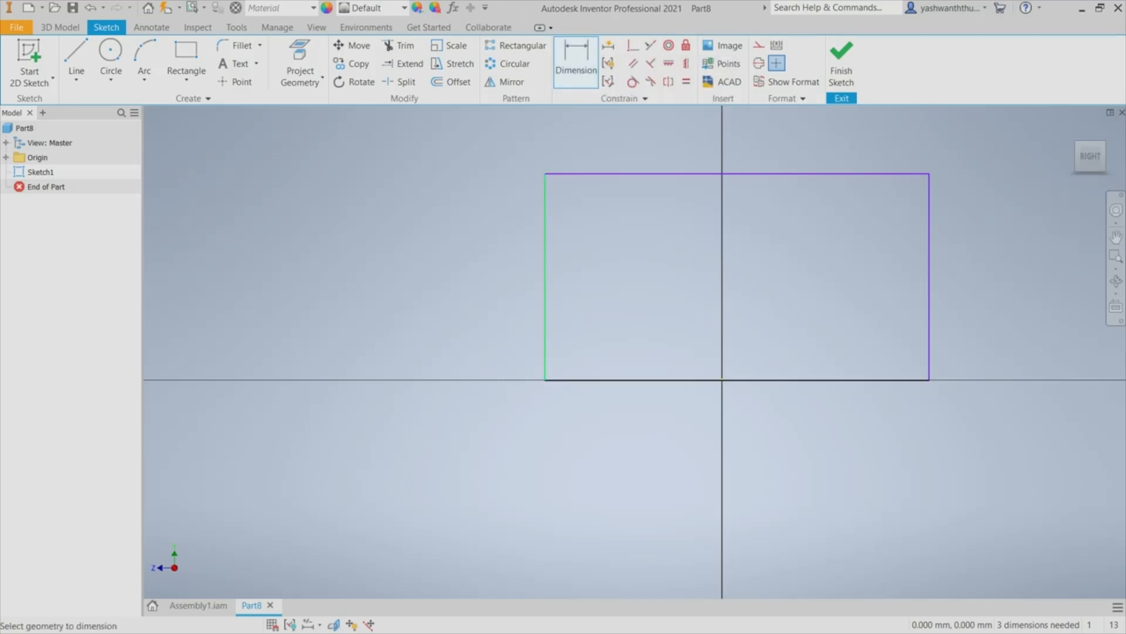
{"action": "left_click", "coordinate": [545, 330]}
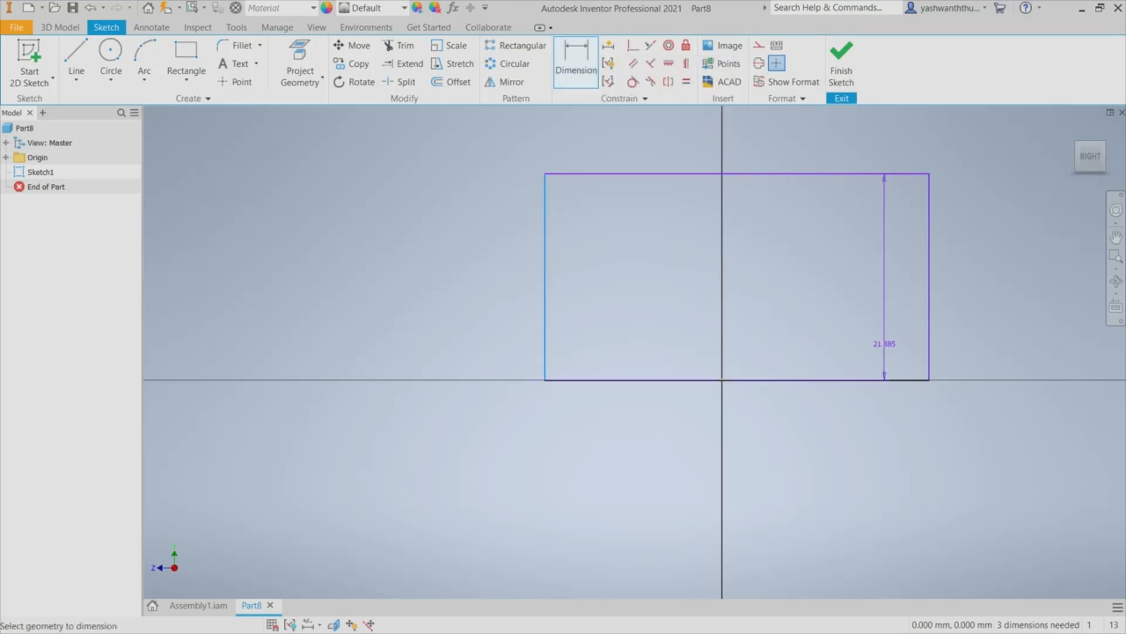
{"action": "left_click", "coordinate": [929, 358]}
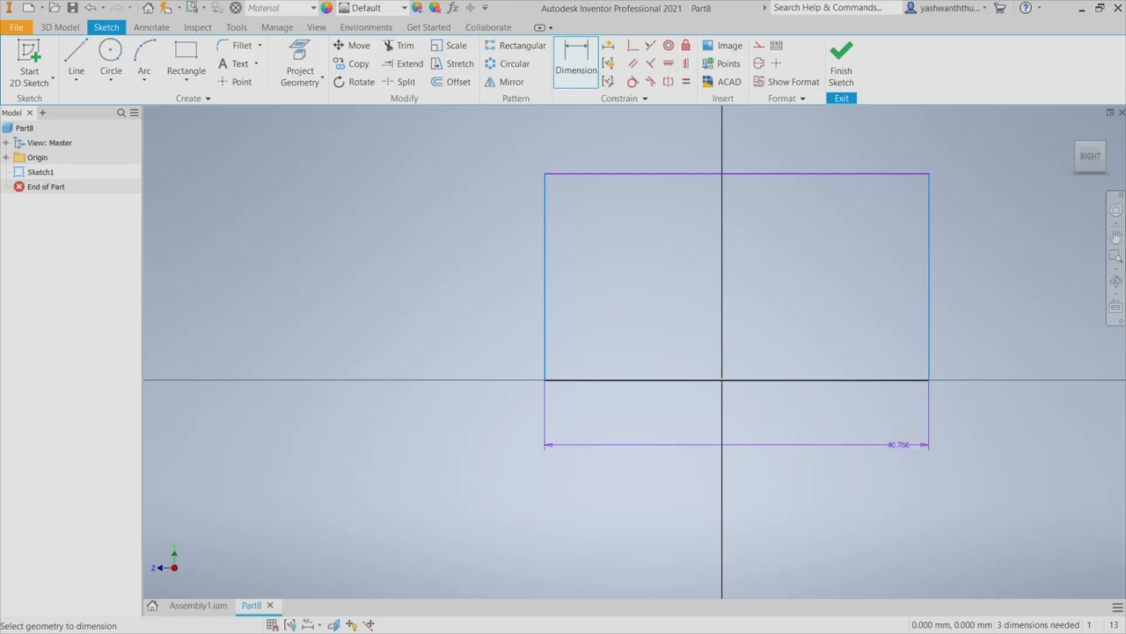
{"action": "left_click", "coordinate": [906, 444]}
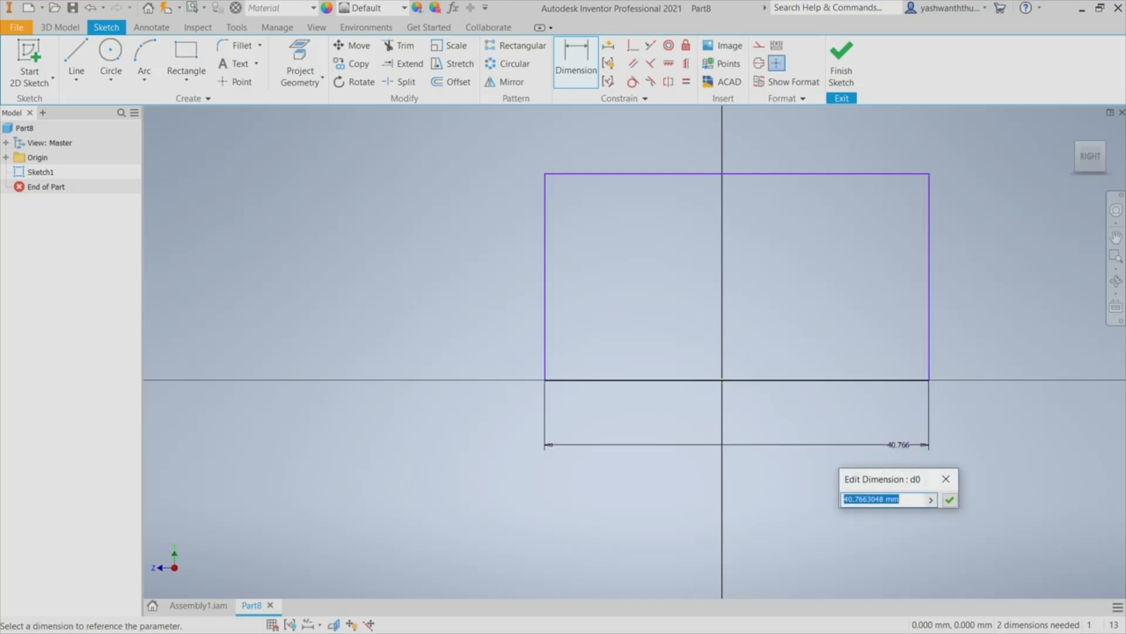
{"action": "type", "text": "500"}
{"action": "key", "text": "Return"}
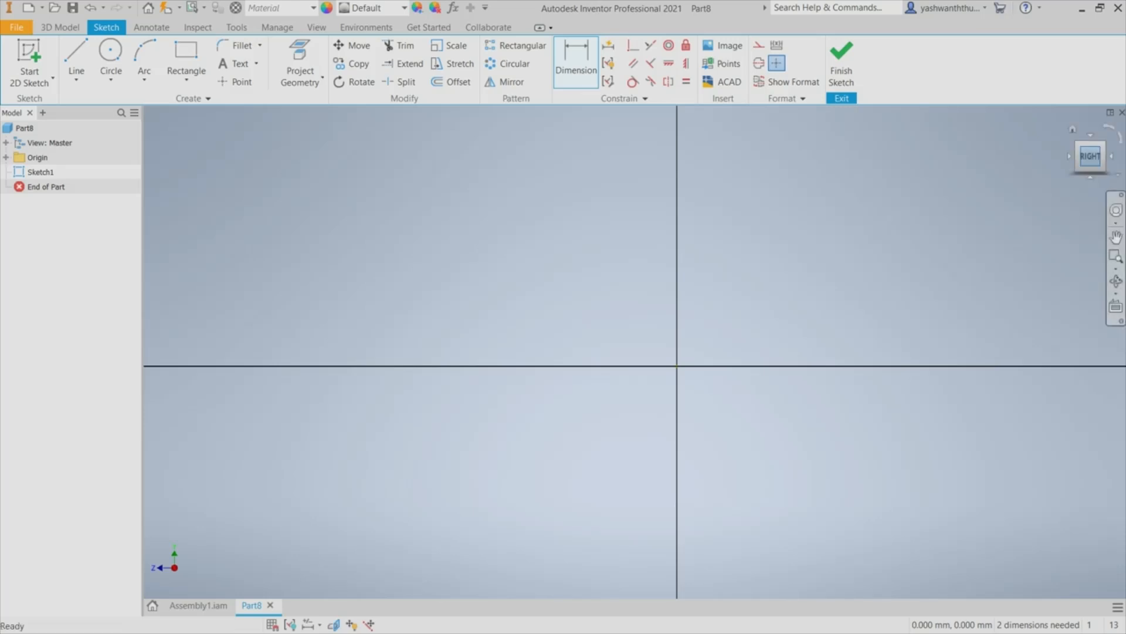
Dimension the rectangle's height between its upper and lower edges as 200 mm.
{"action": "key", "text": "F6"}
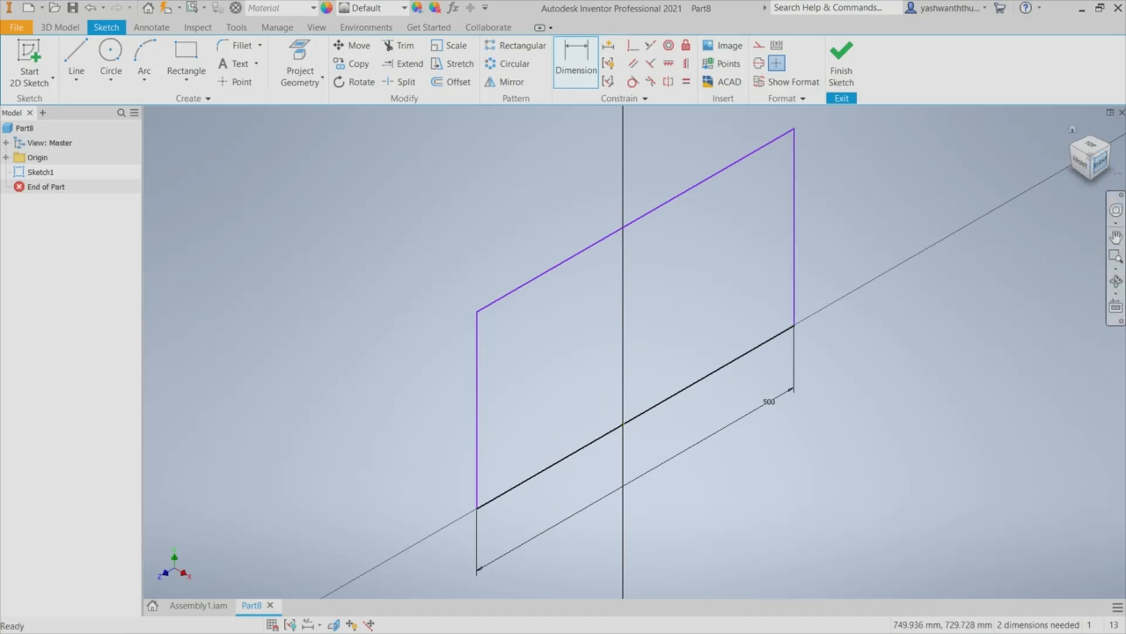
{"action": "key", "text": "F5"}
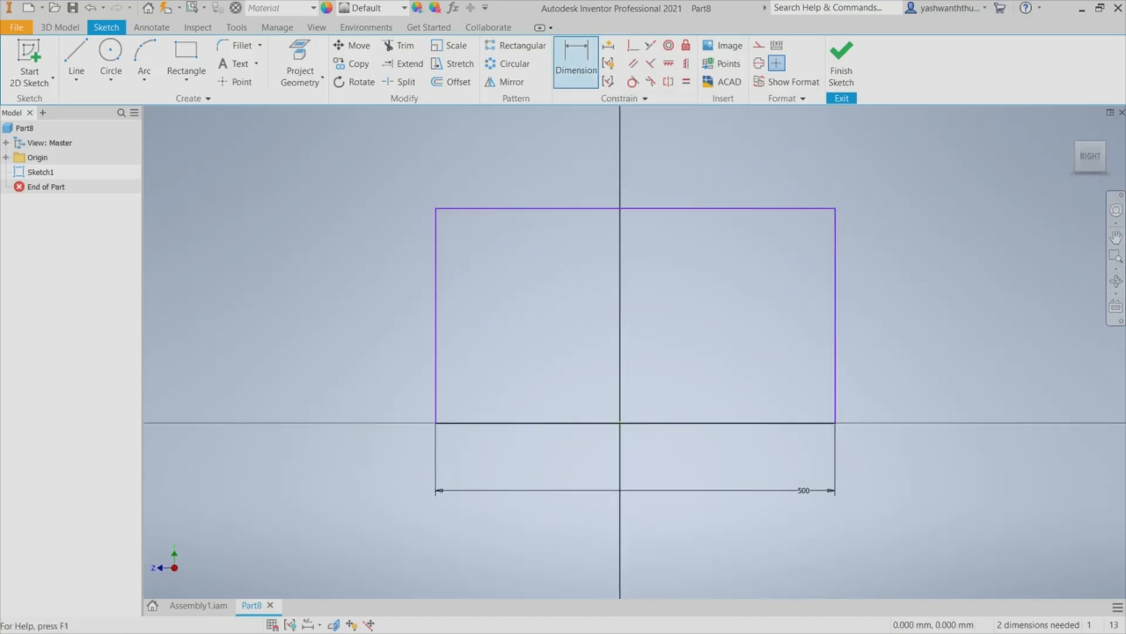
{"action": "key", "text": "d"}
{"action": "left_click", "coordinate": [756, 209]}
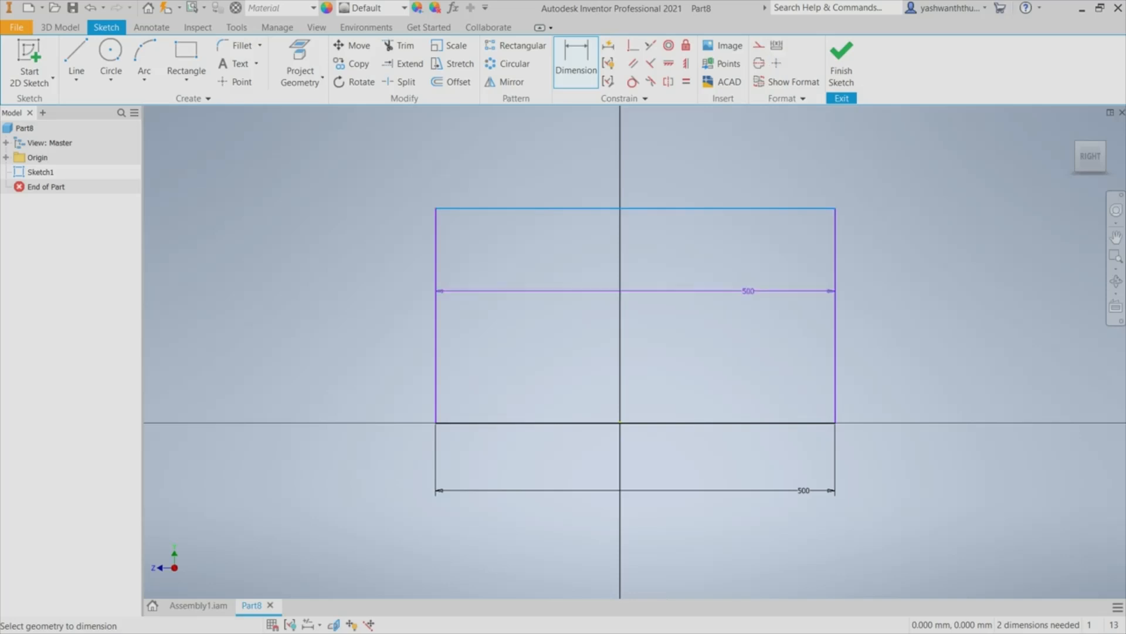
{"action": "left_click", "coordinate": [783, 422]}
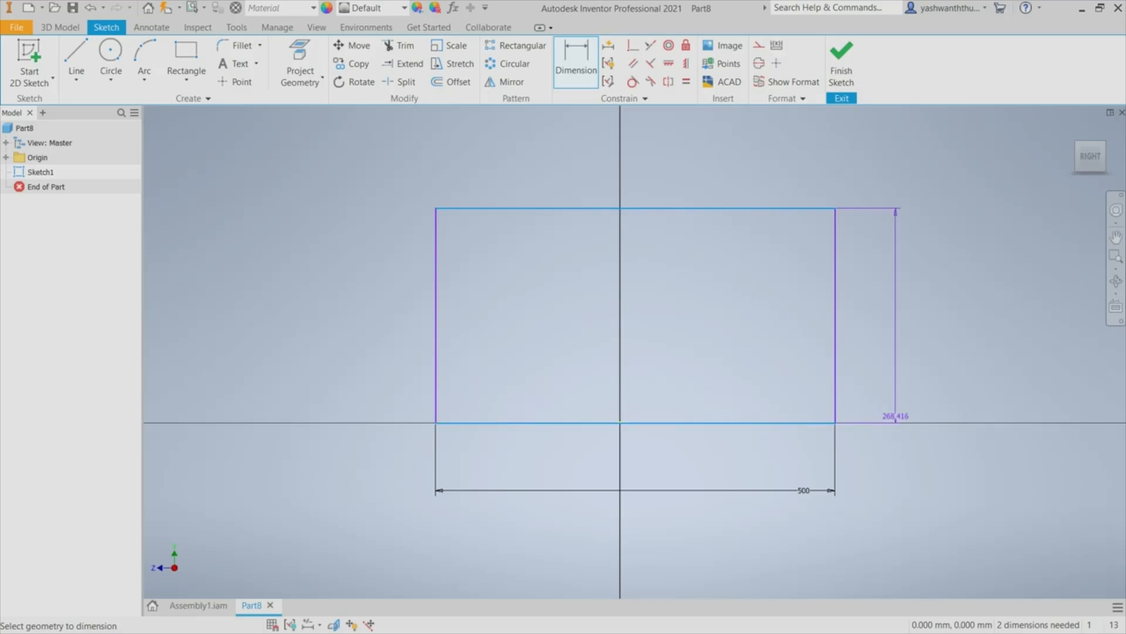
{"action": "left_click", "coordinate": [895, 413]}
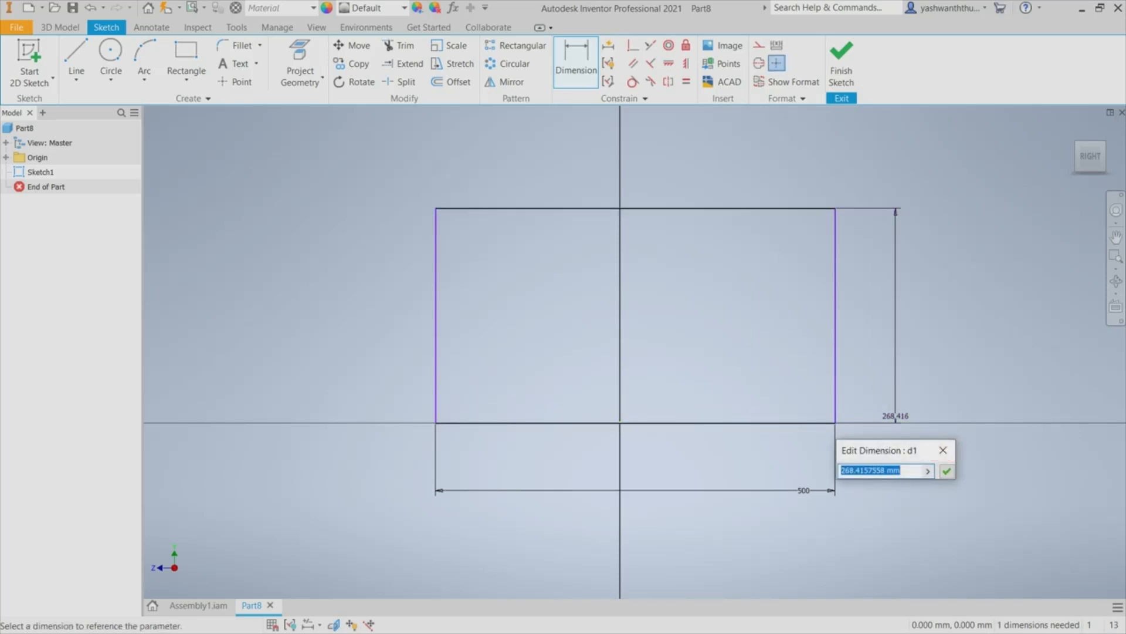
{"action": "type", "text": "200"}
{"action": "key", "text": "Return"}
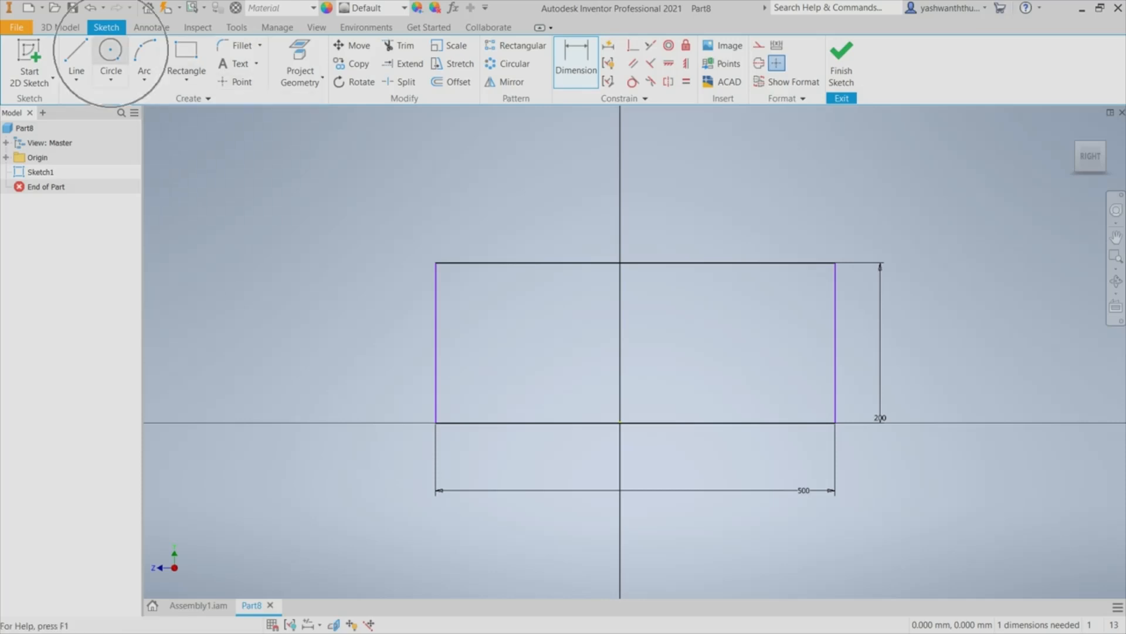
Sketch two circles centred on the rectangle's upper edge, about 207 mm in diameter left of the vertical axis and about 194 mm right of it.
{"action": "left_click", "coordinate": [110, 56]}
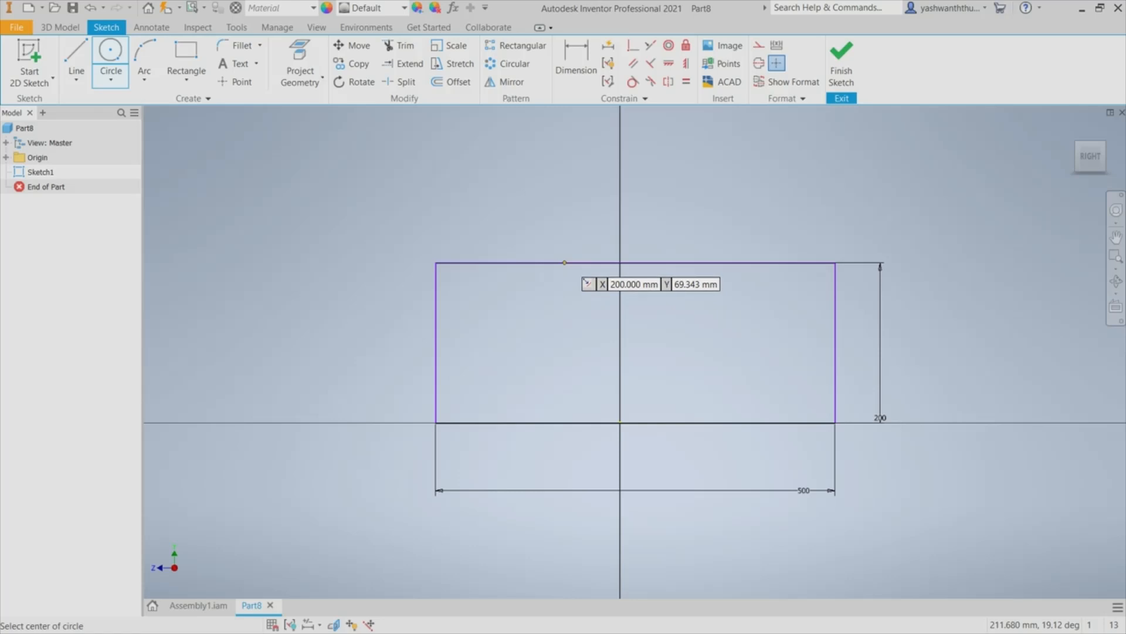
{"action": "left_click", "coordinate": [564, 263]}
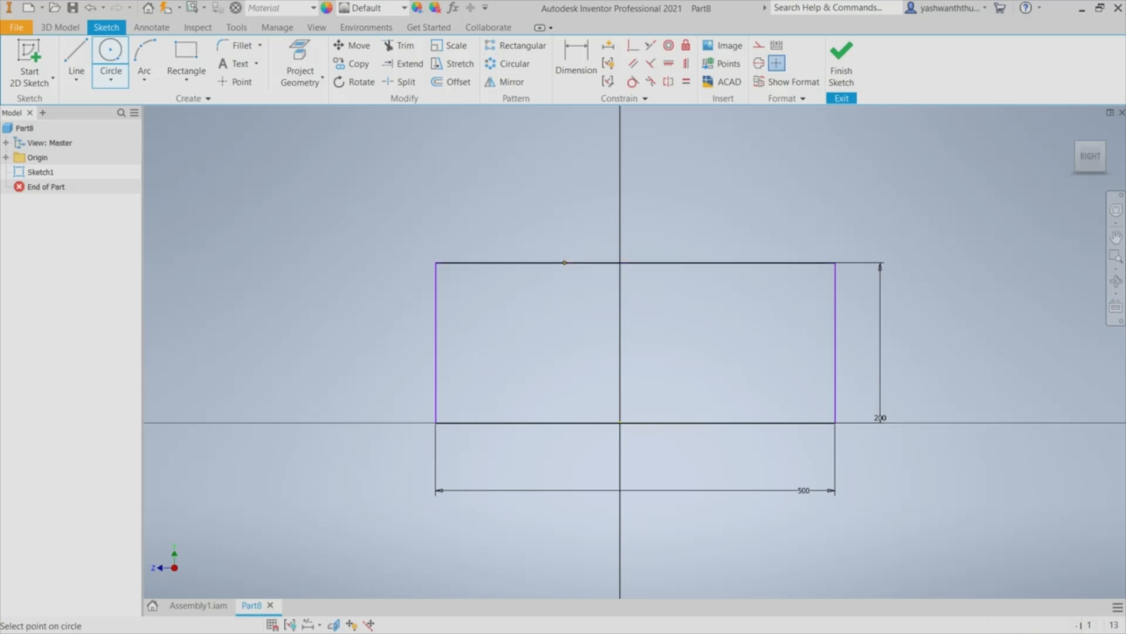
{"action": "left_click", "coordinate": [508, 201]}
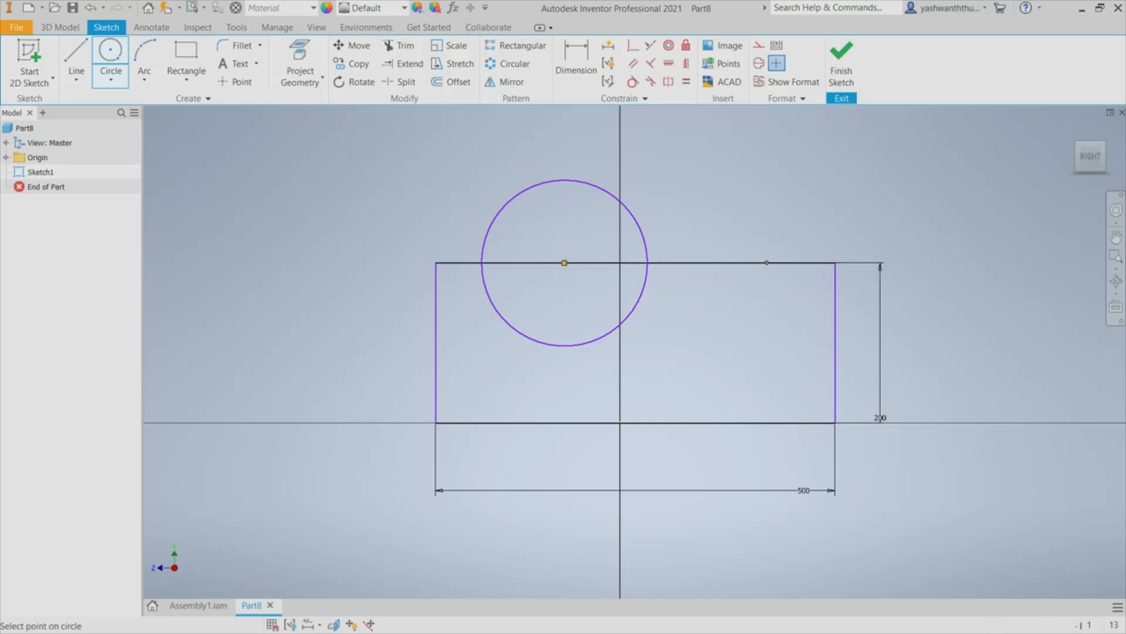
{"action": "left_click", "coordinate": [766, 262]}
{"action": "left_click", "coordinate": [737, 333]}
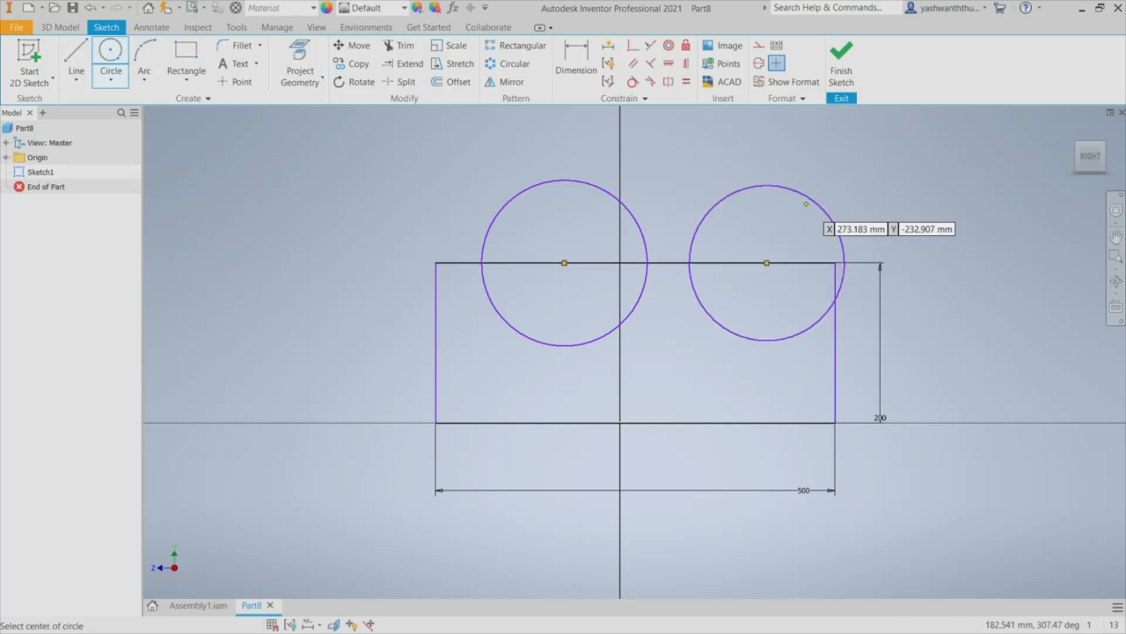
{"action": "key", "text": "Escape"}
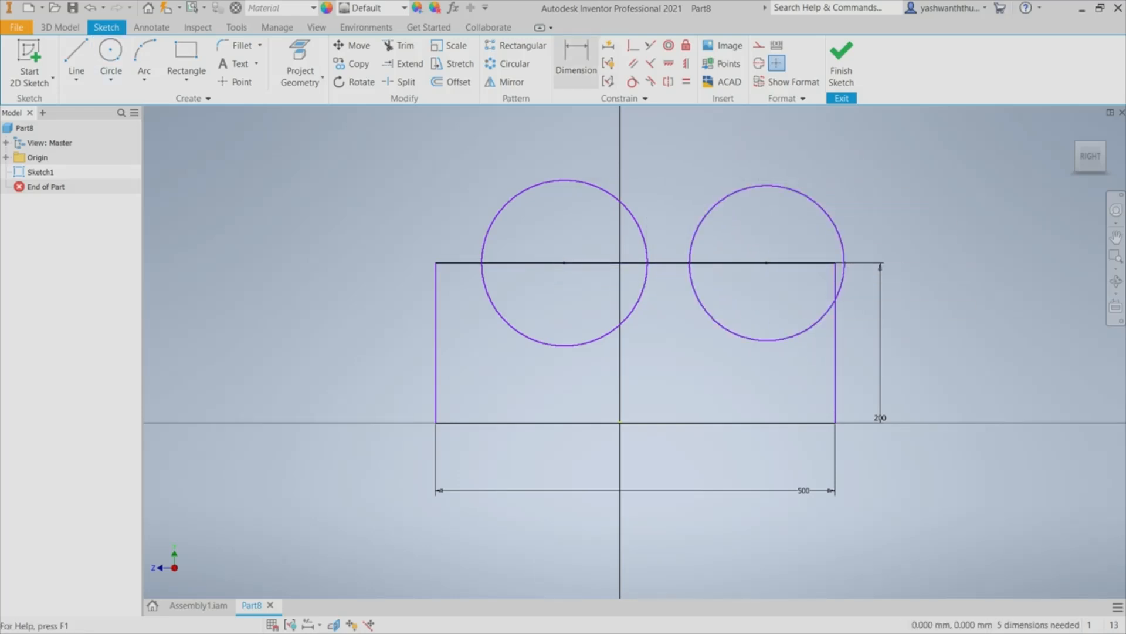
Dimension the left circle on the rectangle's upper edge with a diameter of 75 mm.
{"action": "left_click", "coordinate": [576, 62]}
{"action": "left_click", "coordinate": [592, 186]}
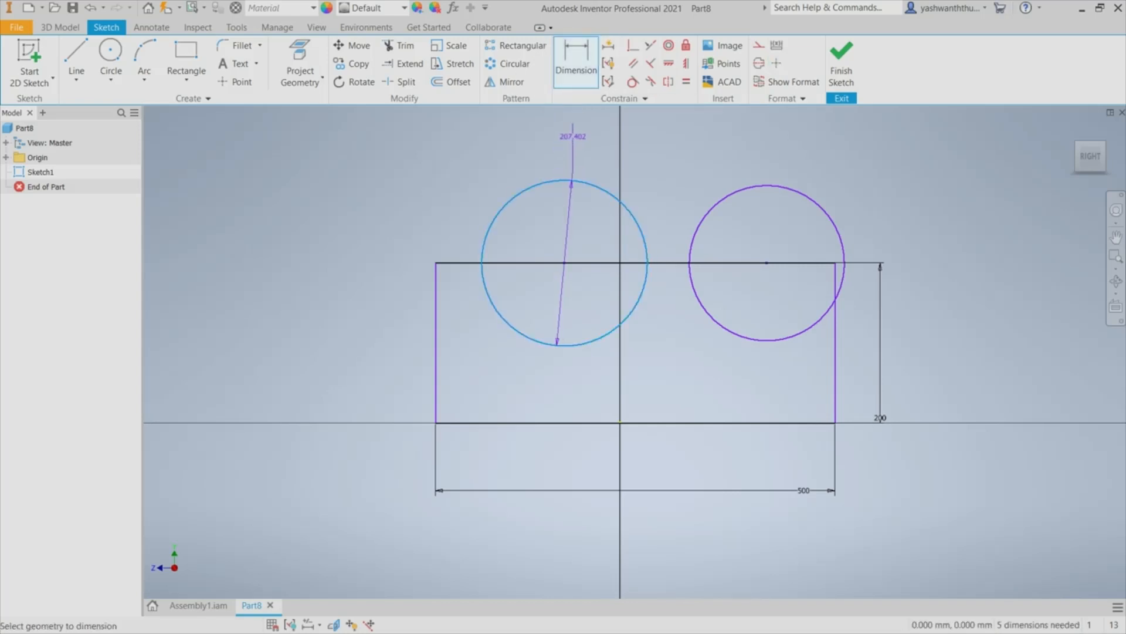
{"action": "left_click", "coordinate": [598, 132]}
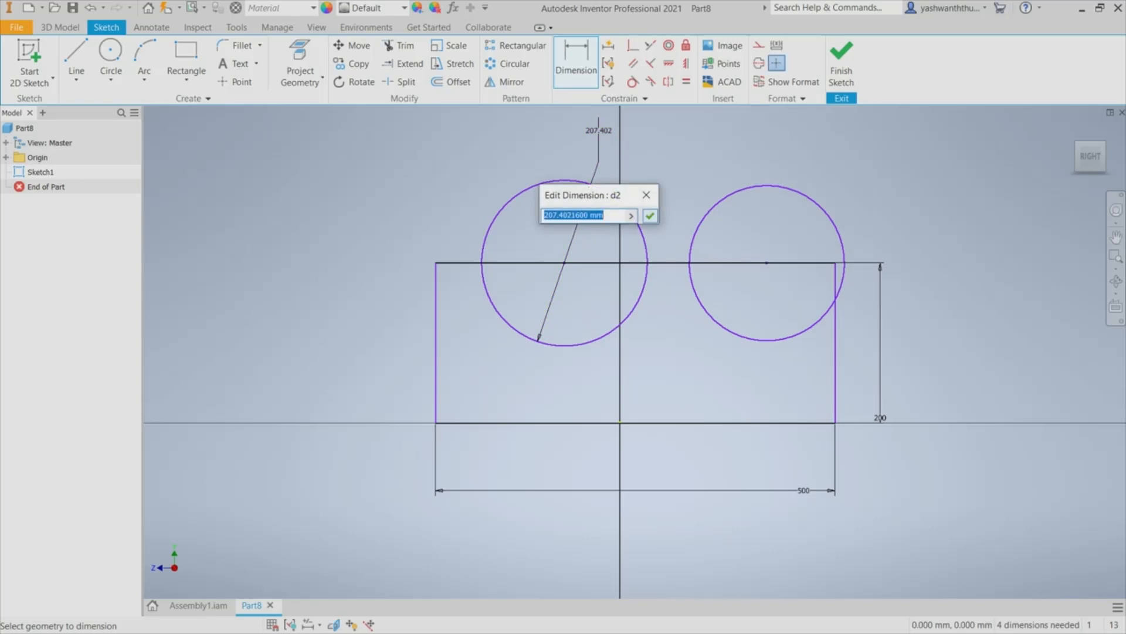
{"action": "type", "text": "75"}
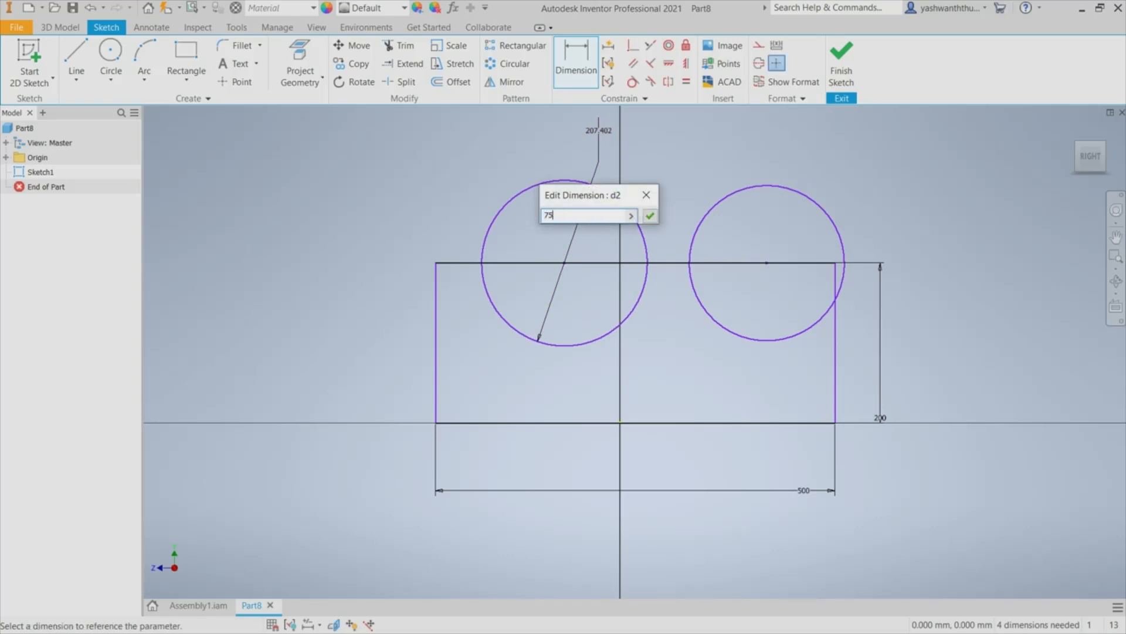
{"action": "key", "text": "Return"}
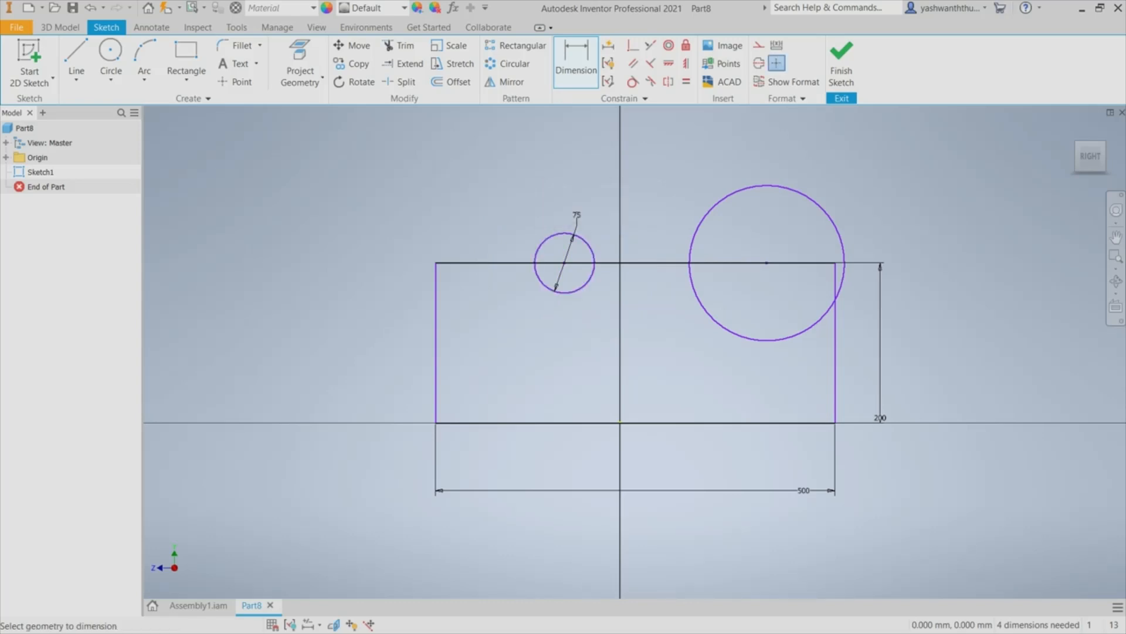
Dimension the right circle on the rectangle's upper edge with a diameter of 75 mm.
{"action": "left_click", "coordinate": [797, 192]}
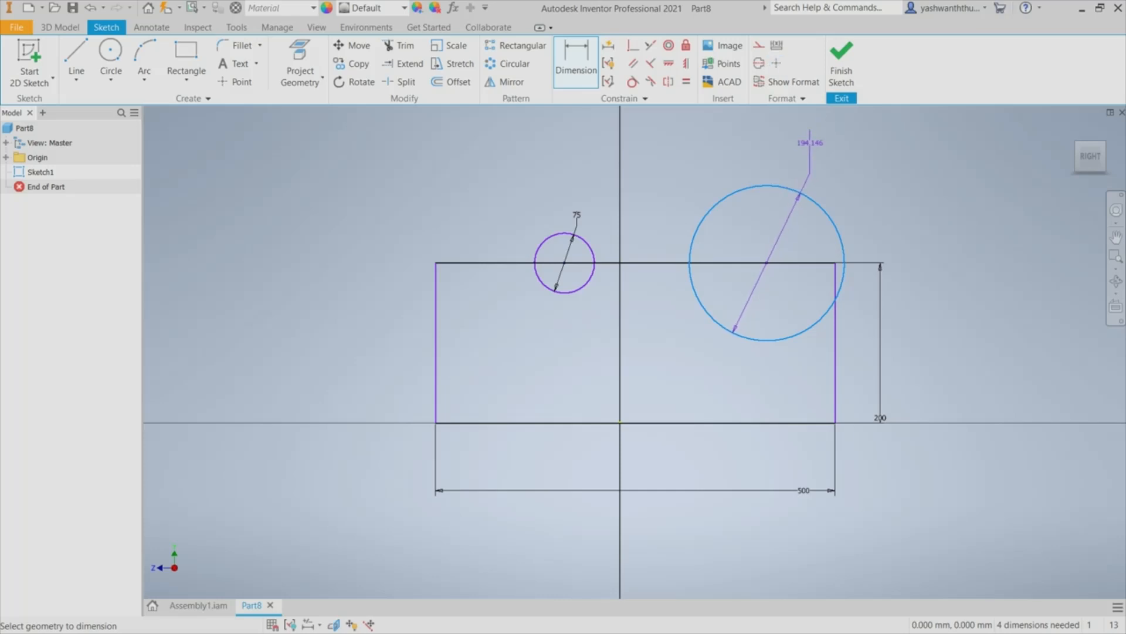
{"action": "left_click", "coordinate": [810, 138]}
{"action": "type", "text": "75"}
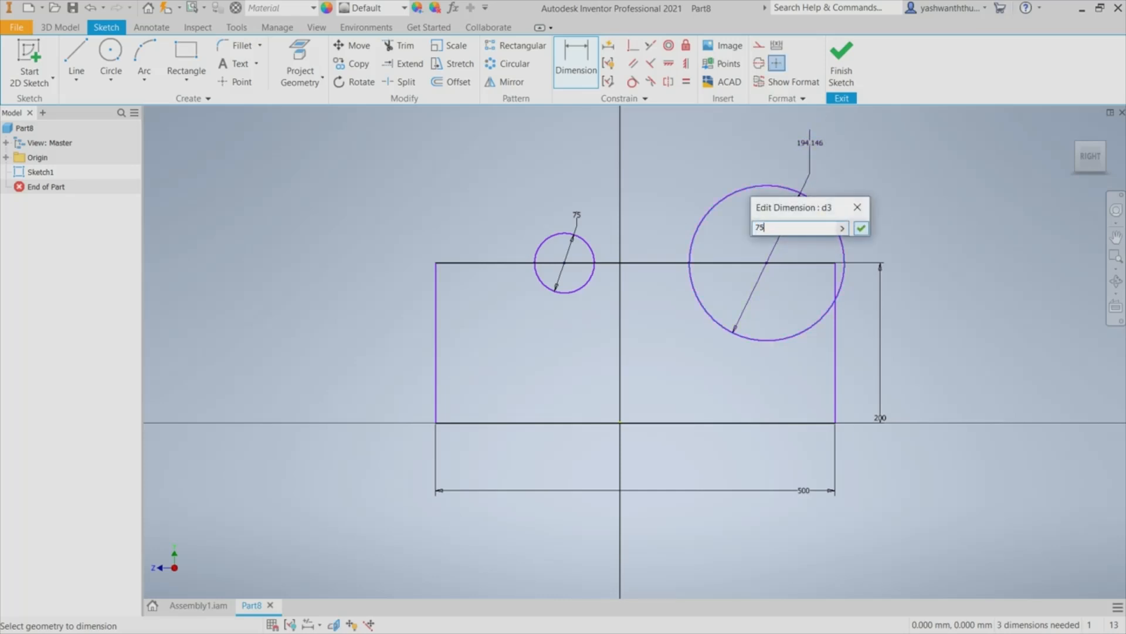
{"action": "key", "text": "Return"}
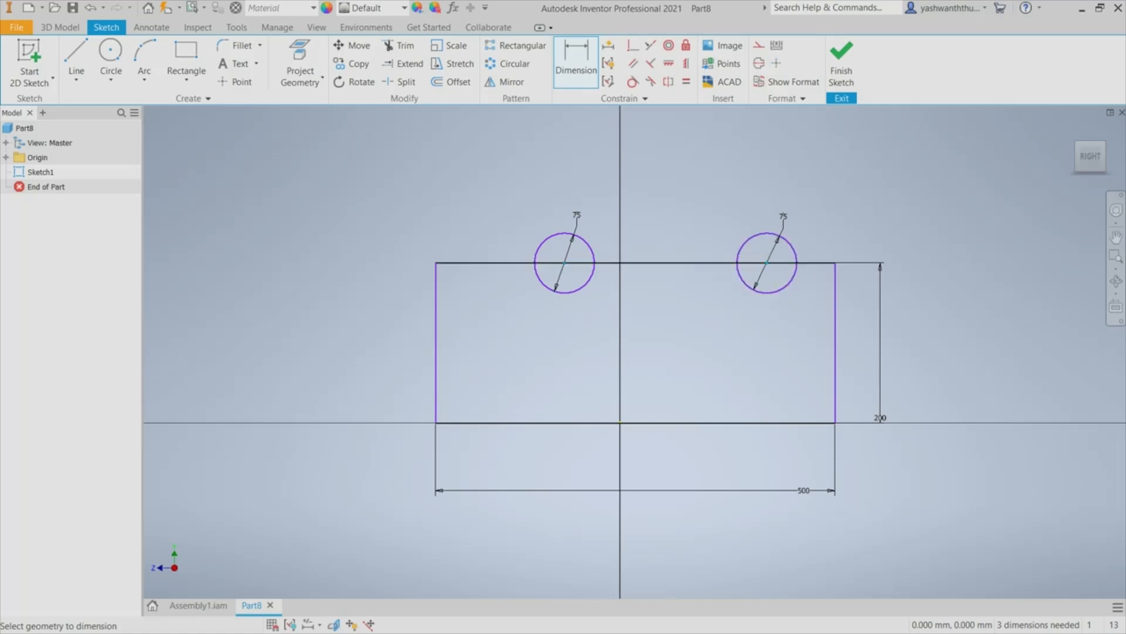
Dimension the horizontal distance between the centres of the two circles as 150 mm.
{"action": "left_click", "coordinate": [750, 339]}
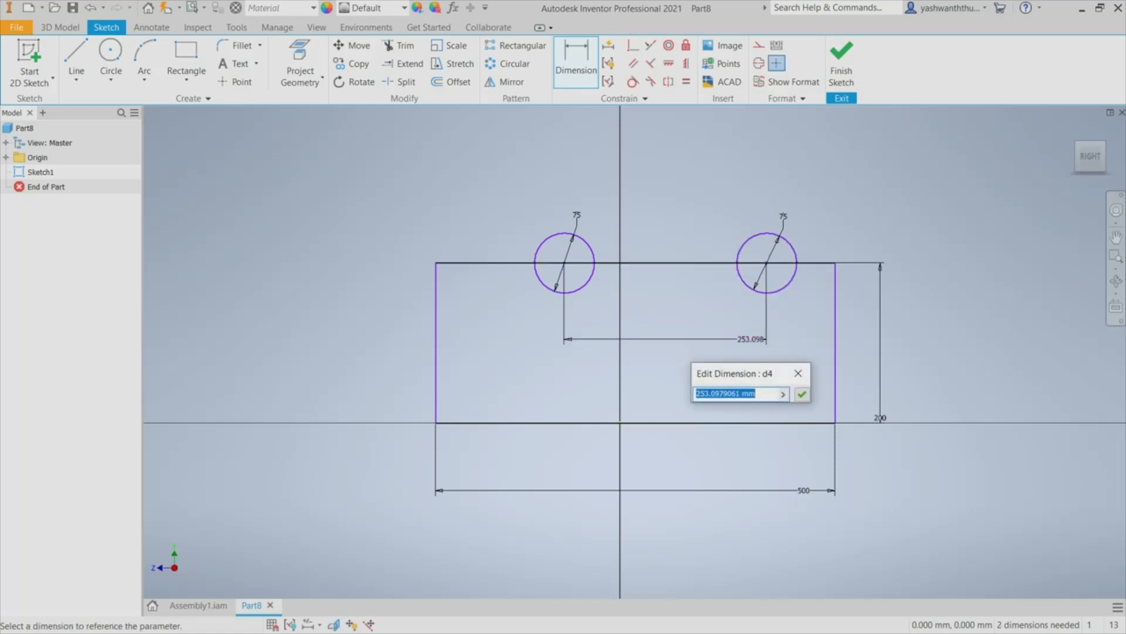
{"action": "type", "text": "150"}
{"action": "key", "text": "Return"}
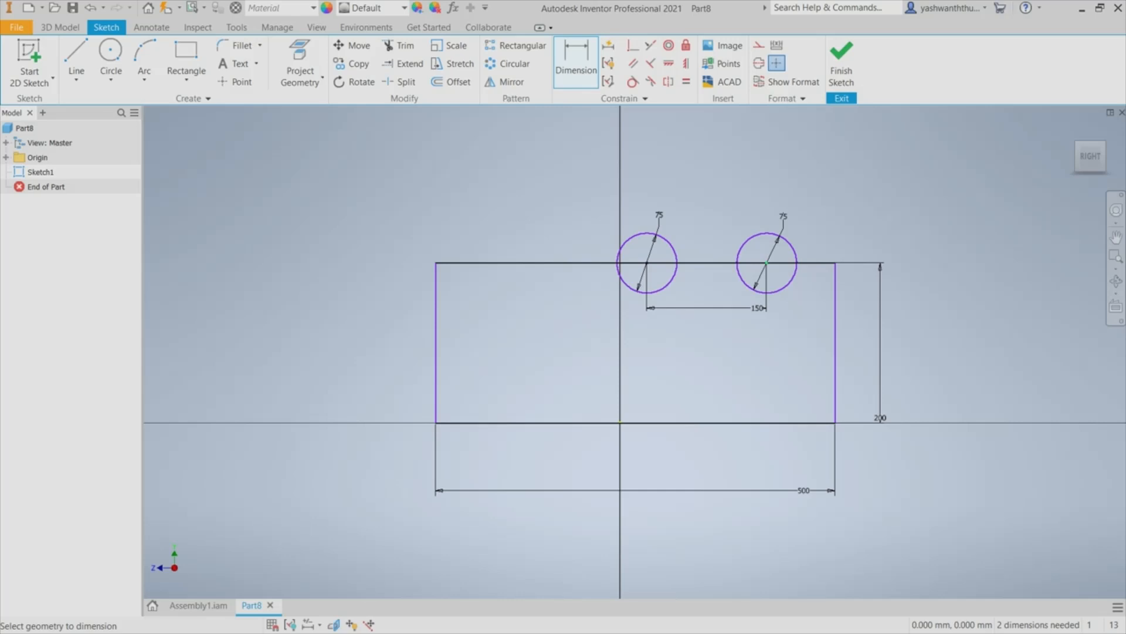
Dimension the horizontal distance from the right circle's centre to the rectangle's right edge as 175 mm.
{"action": "mouse_move", "coordinate": [767, 263]}
{"action": "left_click", "coordinate": [835, 263]}
{"action": "left_click", "coordinate": [821, 317]}
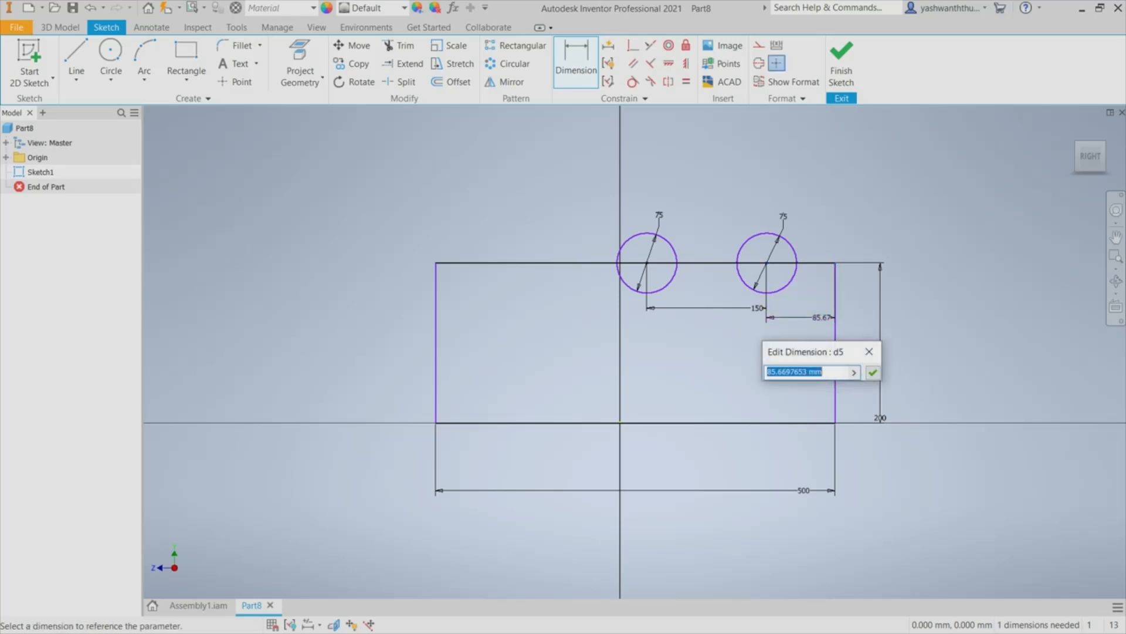
{"action": "type", "text": "175"}
{"action": "key", "text": "Return"}
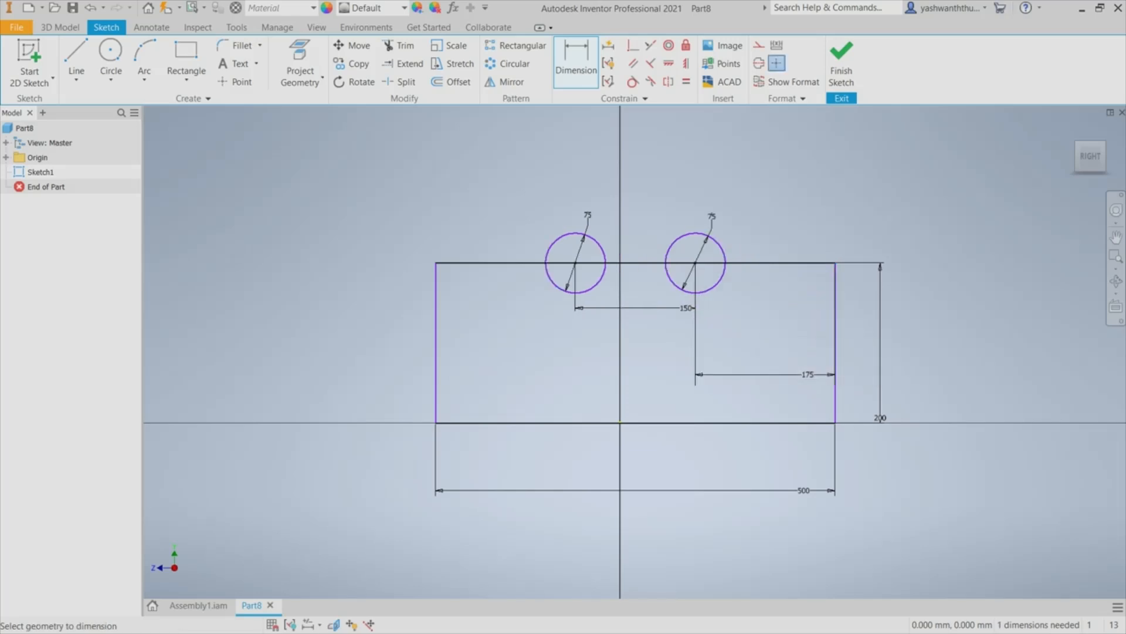
{"action": "key", "text": "Escape"}
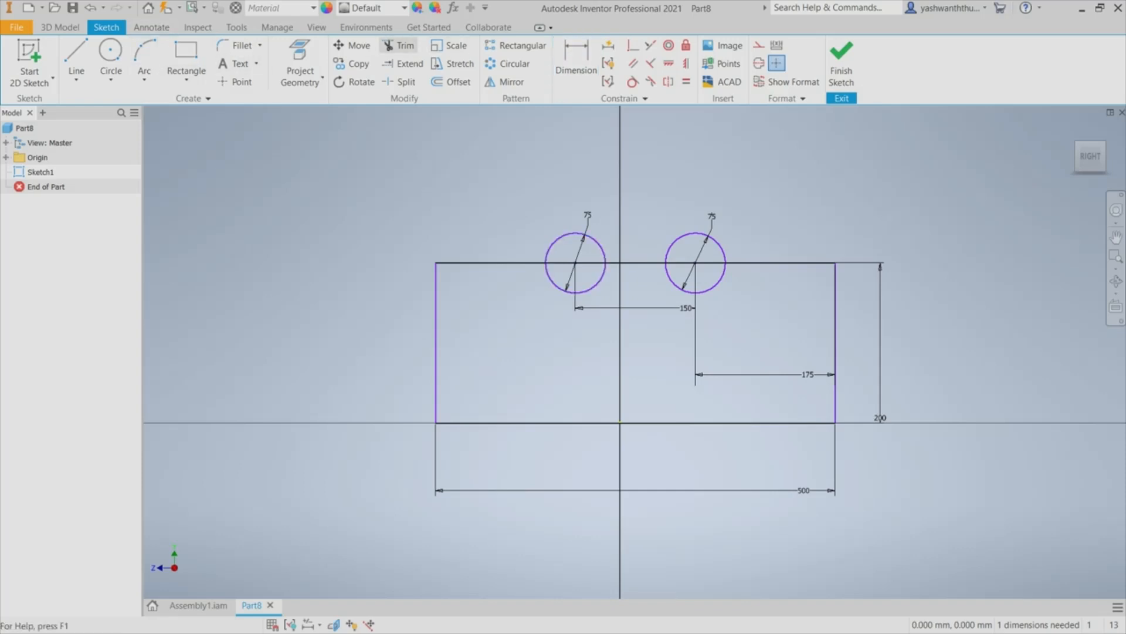
Trim the upper-edge segments inside both circles and the circles' upper halves, leaving two semicircular notches in the profile.
{"action": "left_click", "coordinate": [399, 45]}
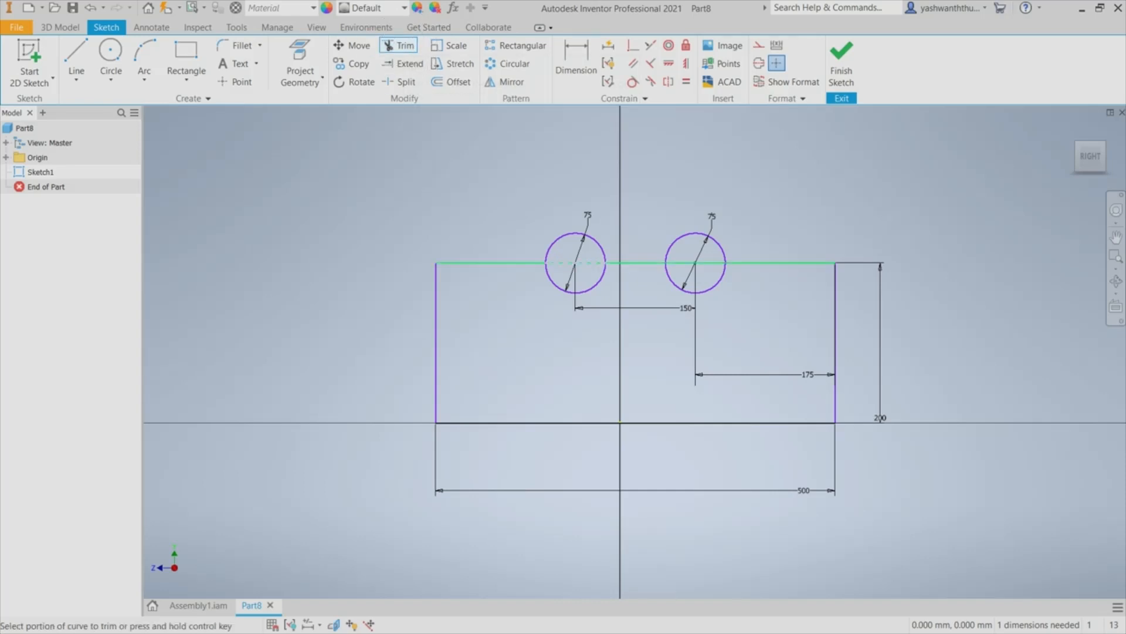
{"action": "left_click", "coordinate": [572, 263]}
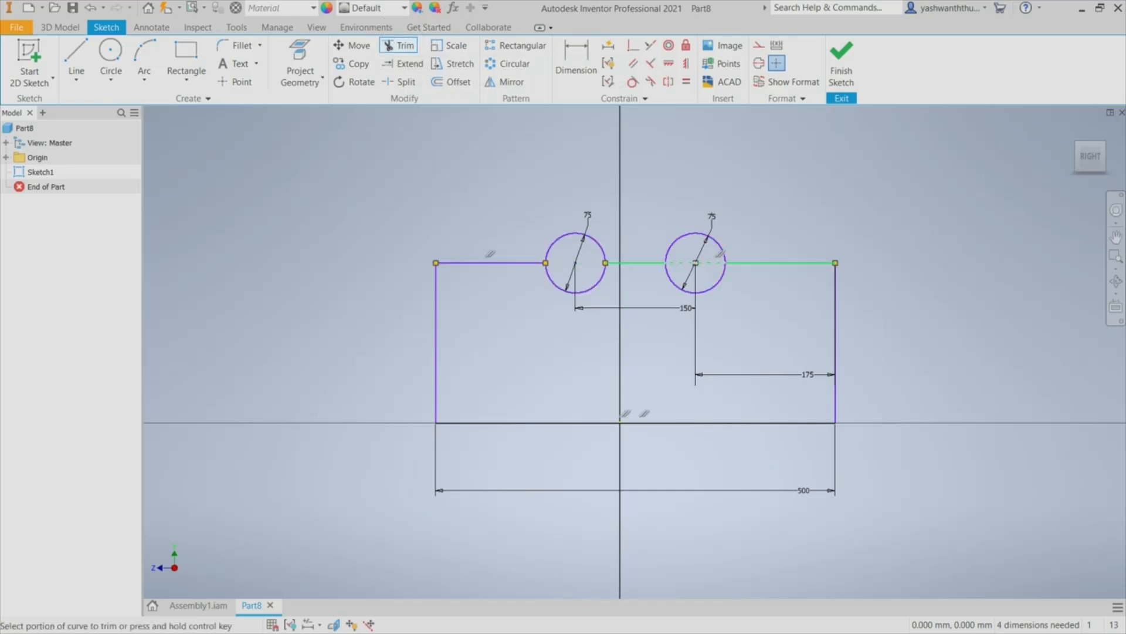
{"action": "left_click", "coordinate": [681, 263]}
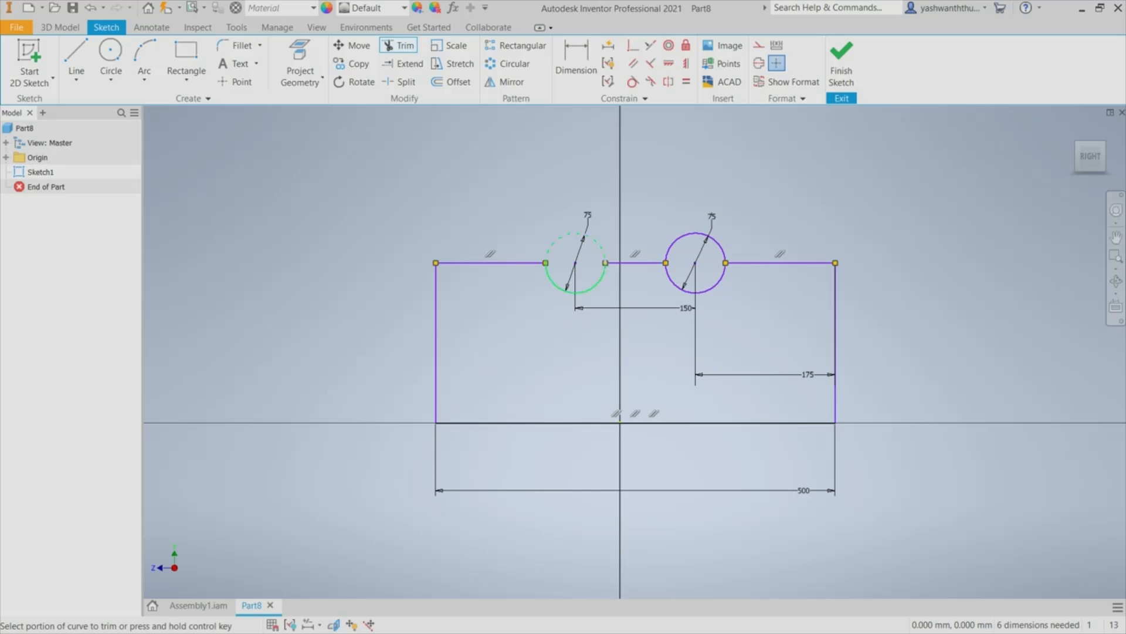
{"action": "left_click", "coordinate": [555, 241]}
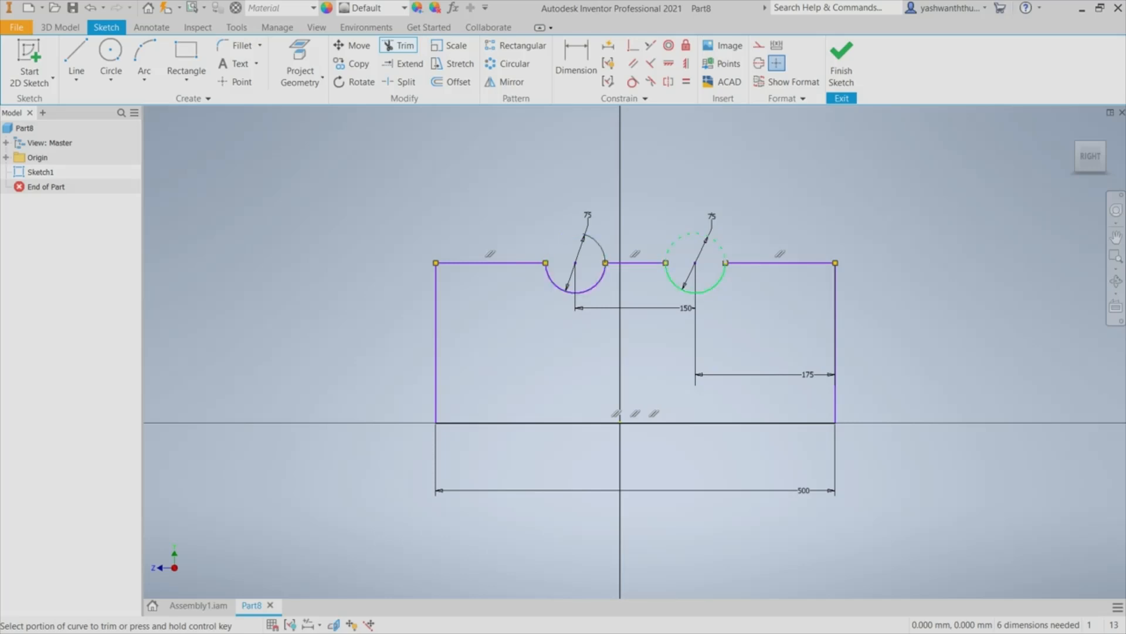
{"action": "left_click", "coordinate": [680, 241]}
{"action": "key", "text": "Escape"}
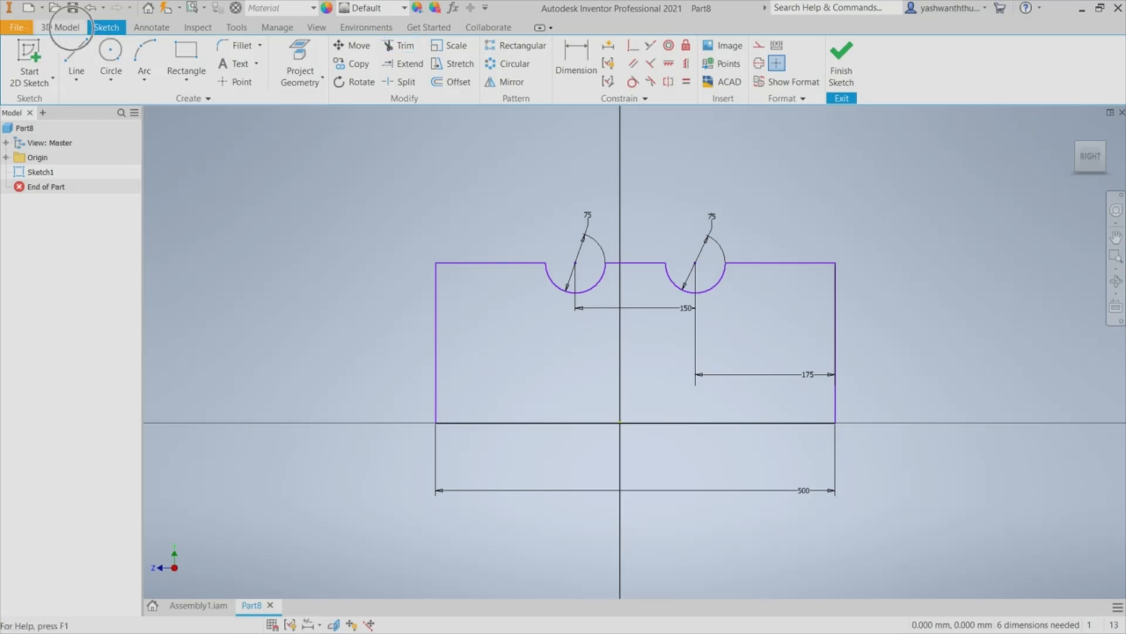
Extrude the notched profile 20 mm symmetrically about the sketch plane.
{"action": "left_click", "coordinate": [60, 26]}
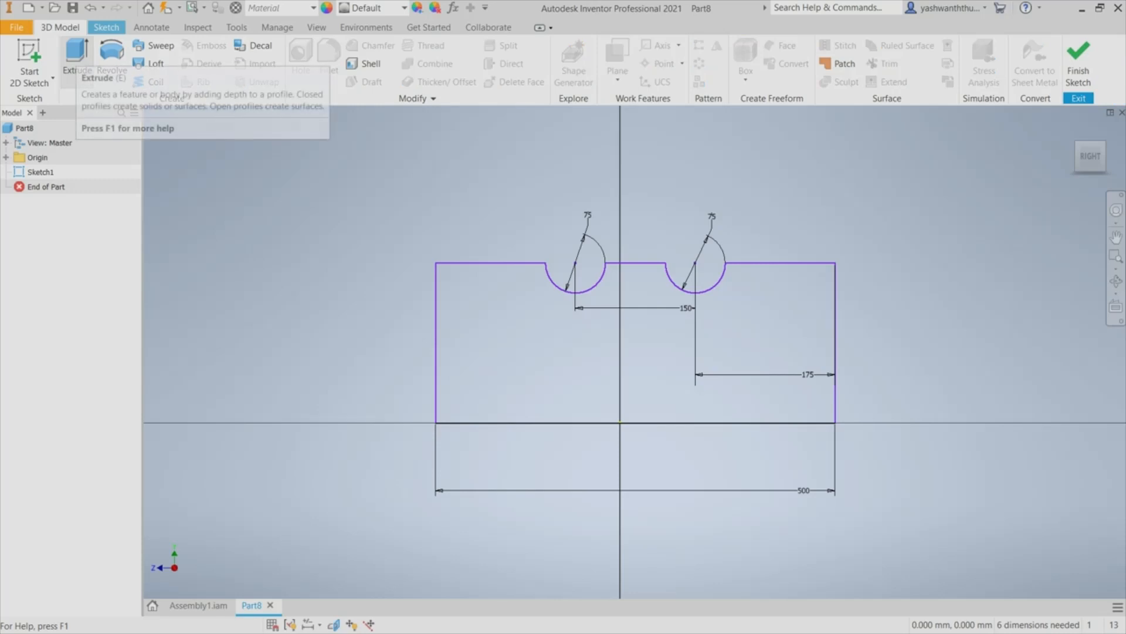
{"action": "left_click", "coordinate": [77, 56]}
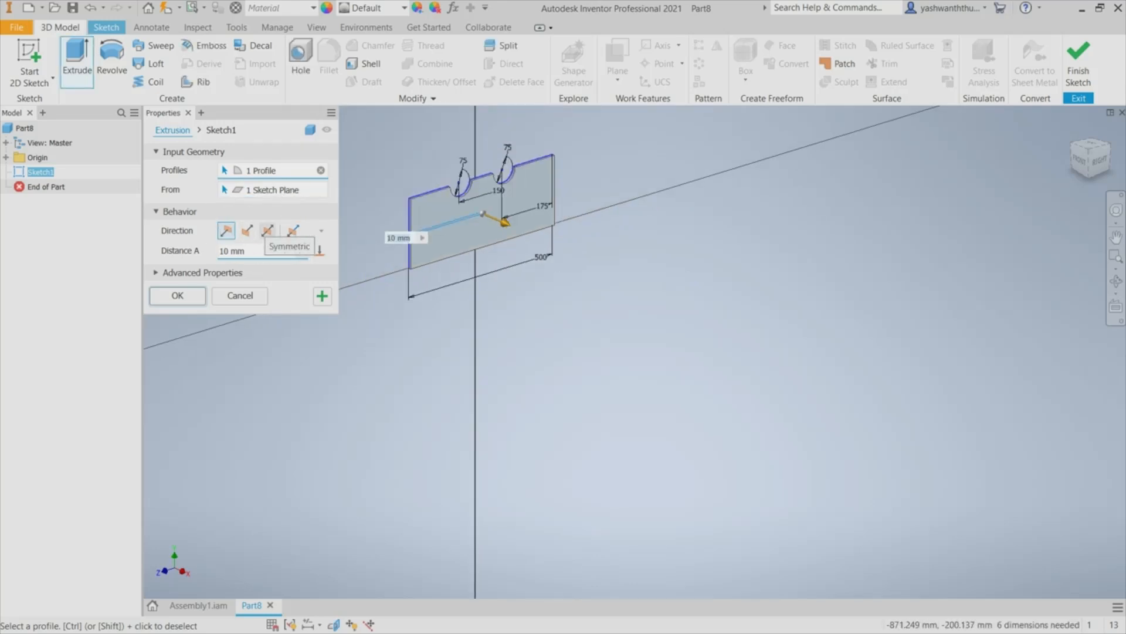
{"action": "left_click", "coordinate": [267, 230]}
{"action": "double_click", "coordinate": [224, 250]}
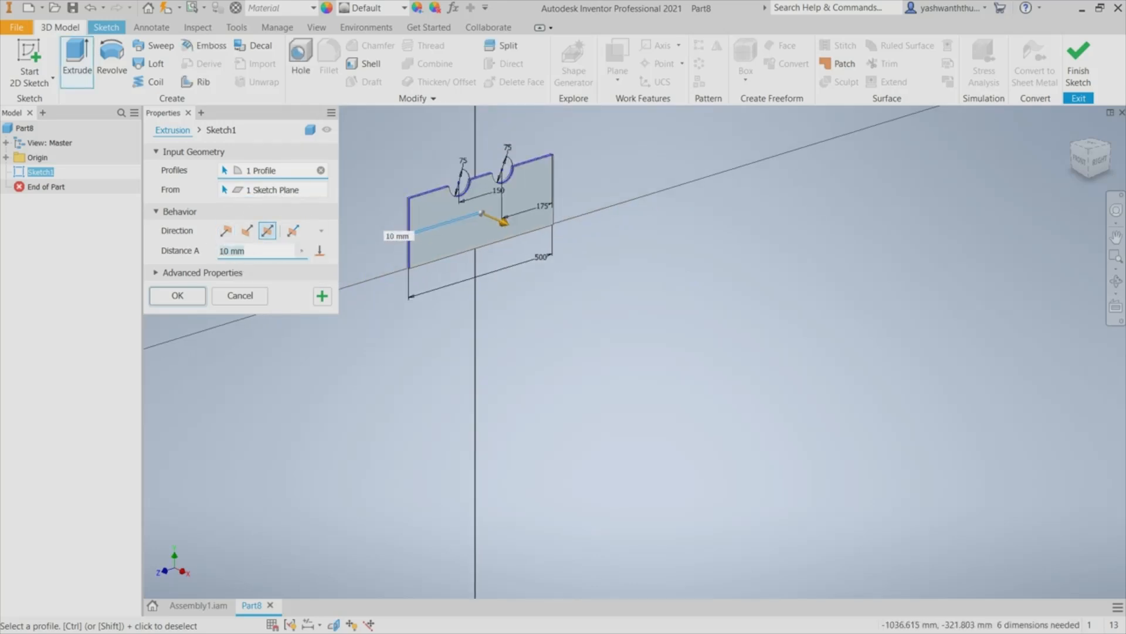
{"action": "type", "text": "20"}
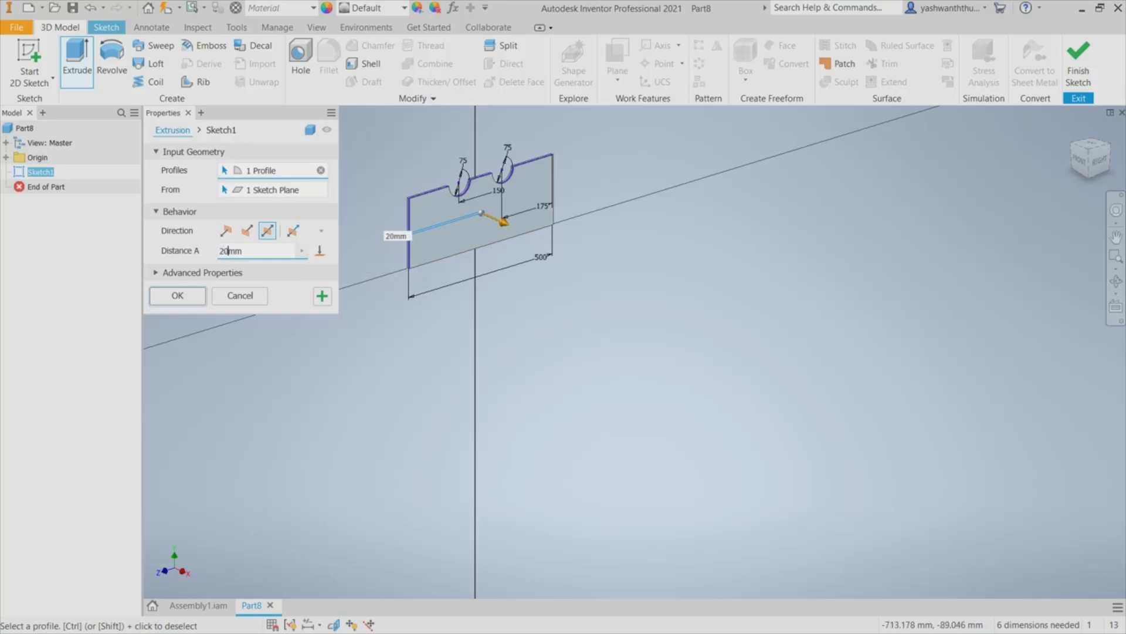
{"action": "key", "text": "Return"}
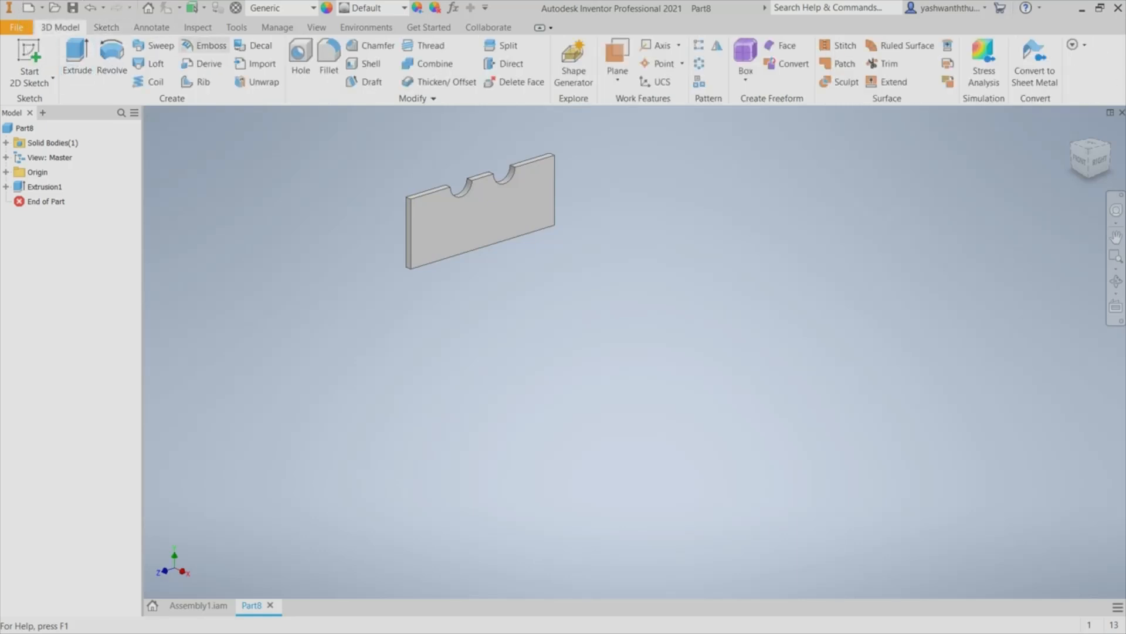
Fillet the plate's upper left corner edge with a constant 25 mm radius.
{"action": "left_click", "coordinate": [328, 61]}
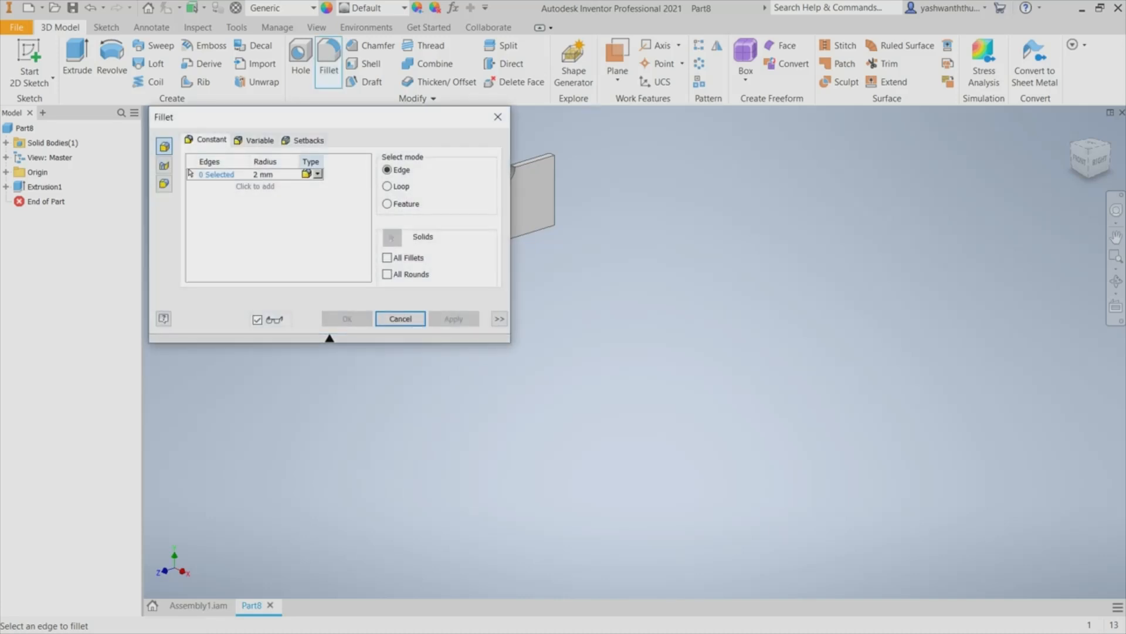
{"action": "left_click_drag", "start_coordinate": [311, 117], "coordinate": [200, 146]}
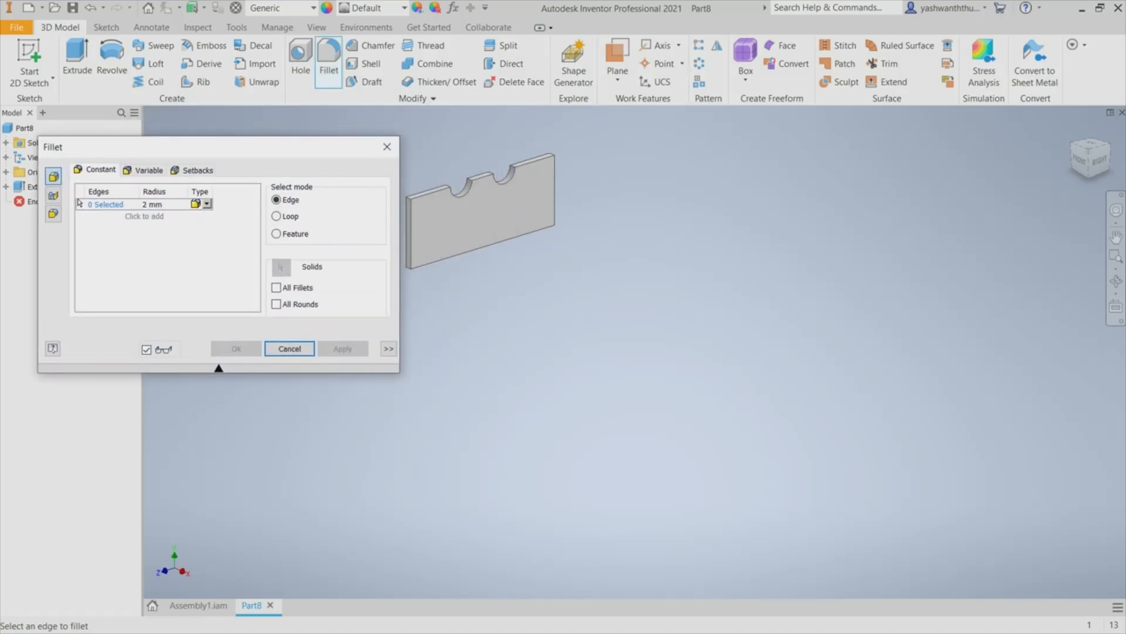
{"action": "left_click", "coordinate": [145, 204]}
{"action": "type", "text": "5"}
{"action": "scroll", "coordinate": [408, 198], "scroll_direction": "up", "scroll_amount": 3}
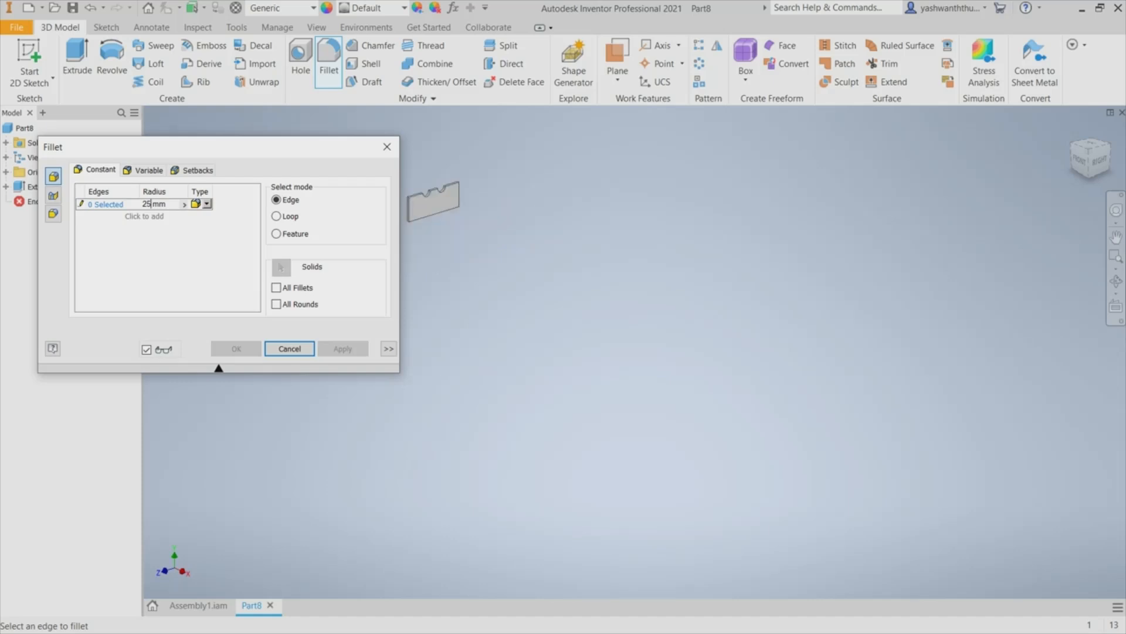
{"action": "scroll", "coordinate": [408, 198], "scroll_direction": "down", "scroll_amount": 8}
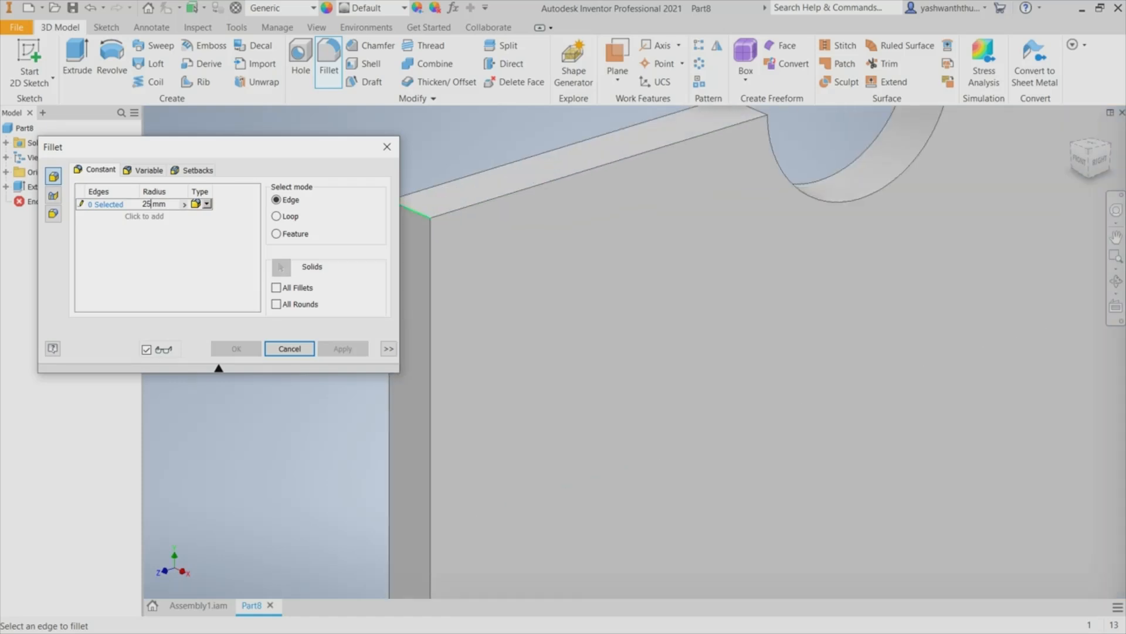
{"action": "left_click", "coordinate": [419, 217]}
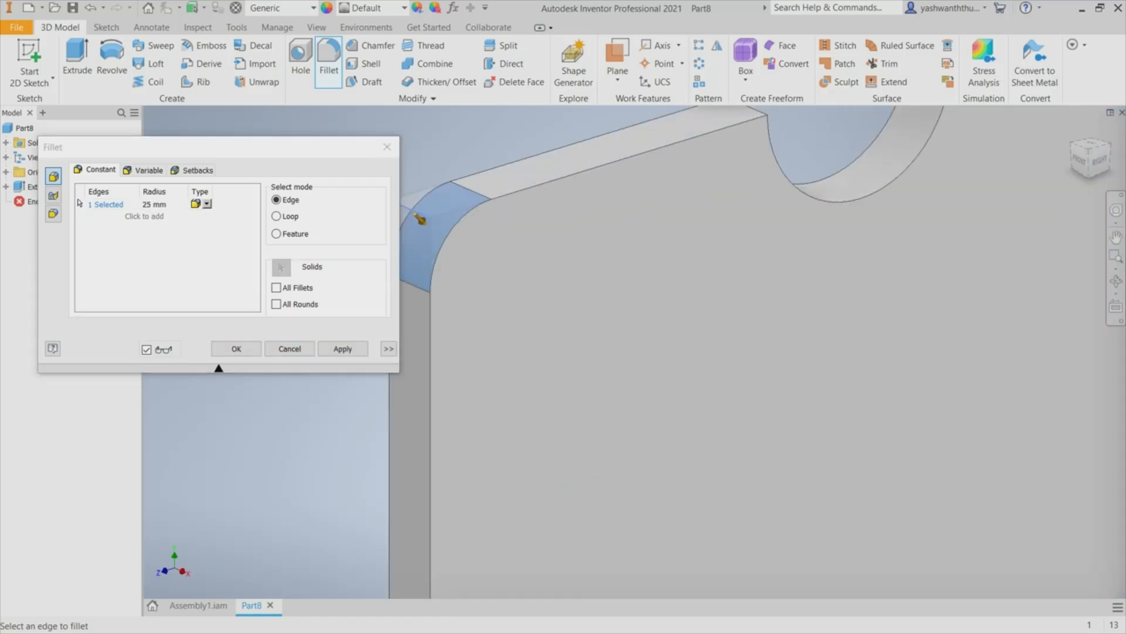
{"action": "left_click", "coordinate": [342, 348]}
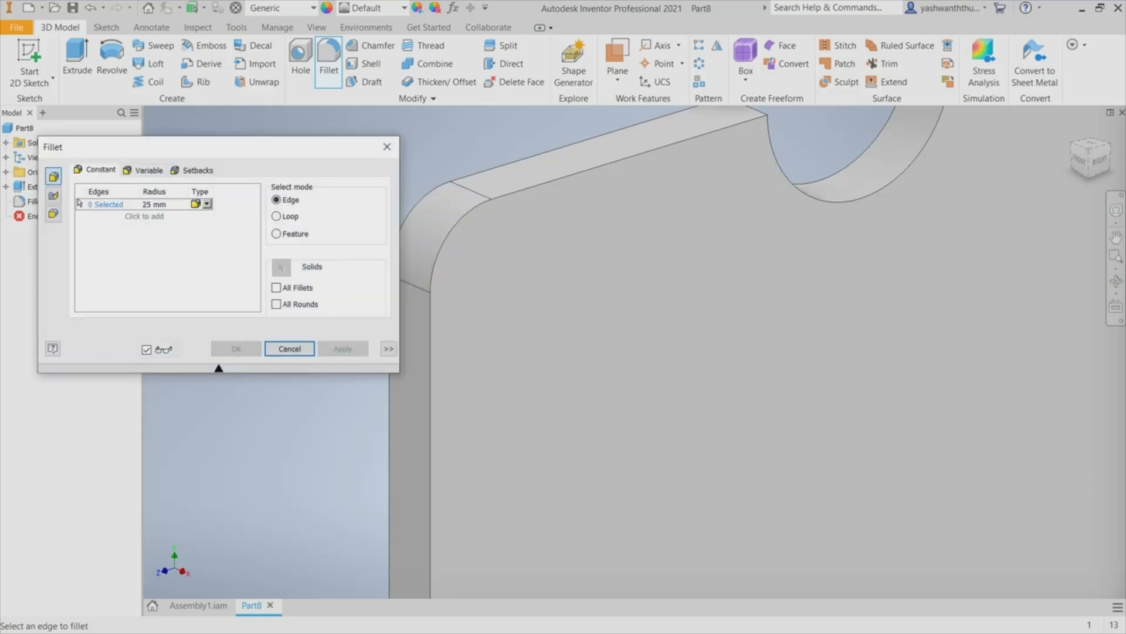
Fillet the plate's upper right corner edge with the same 25 mm radius and end the Fillet command.
{"action": "scroll", "coordinate": [799, 281], "scroll_direction": "up", "scroll_amount": 8}
{"action": "scroll", "coordinate": [799, 281], "scroll_direction": "down", "scroll_amount": 2}
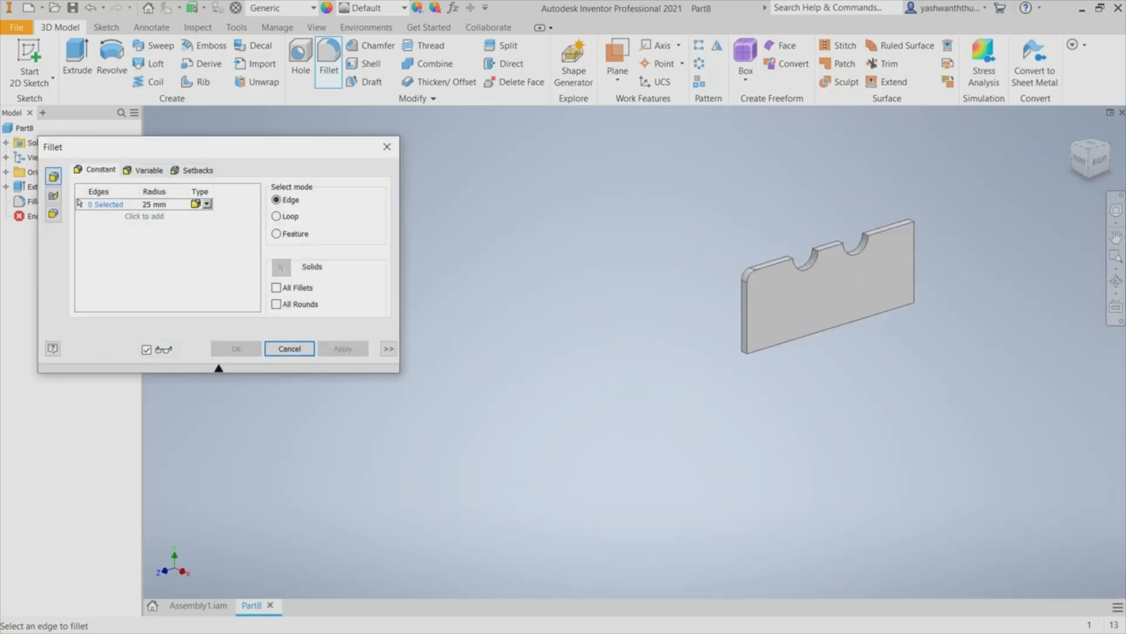
{"action": "scroll", "coordinate": [951, 229], "scroll_direction": "down", "scroll_amount": 4}
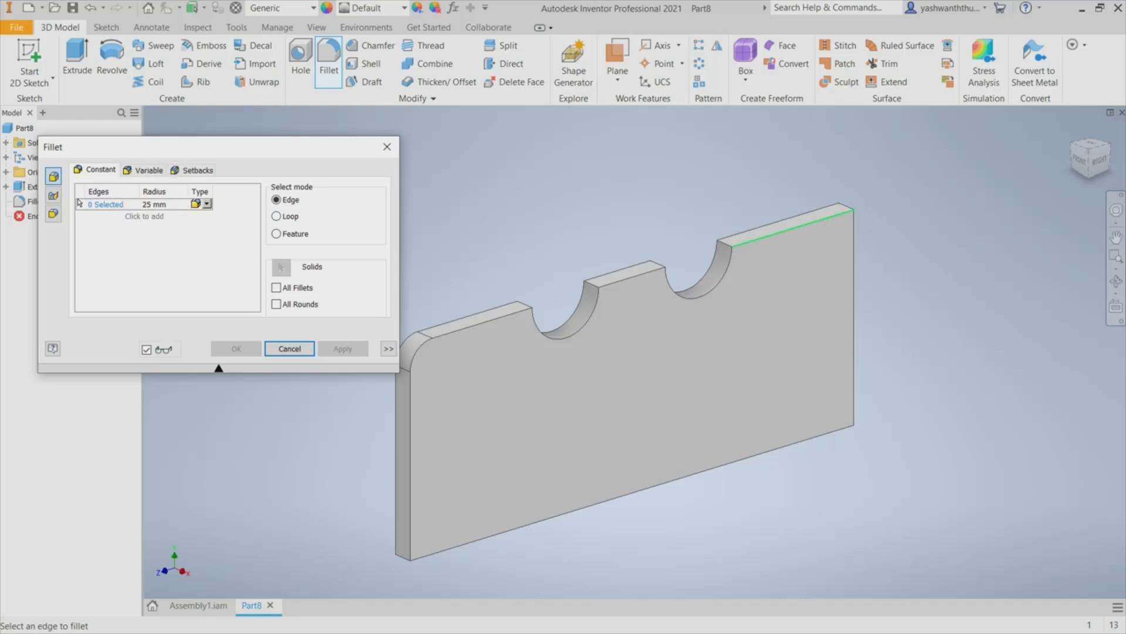
{"action": "left_click", "coordinate": [846, 207]}
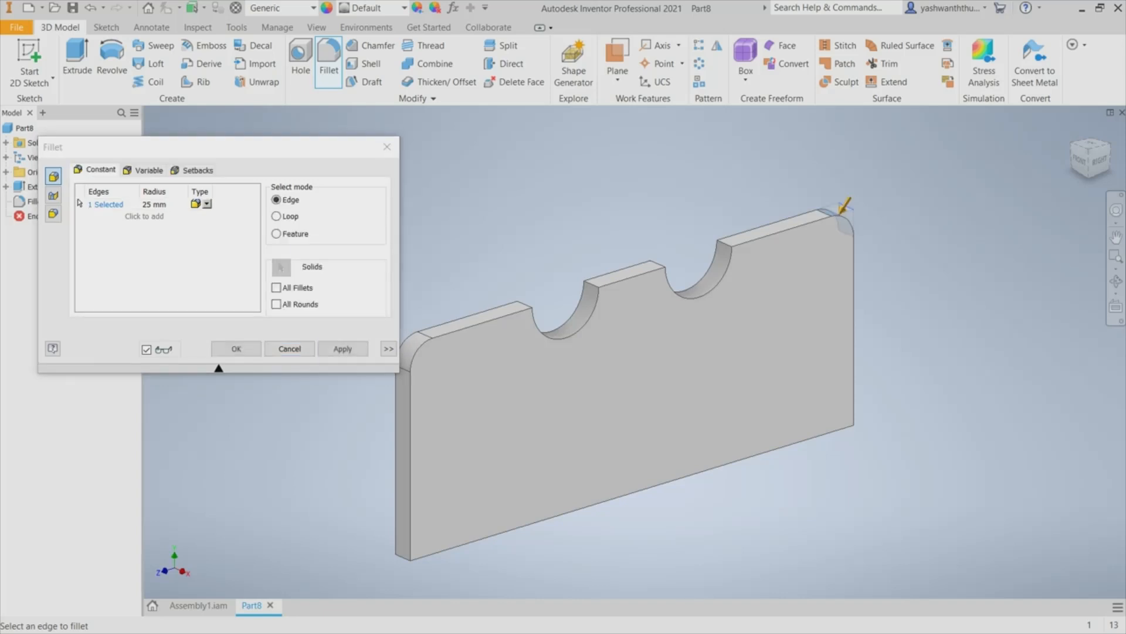
{"action": "left_click", "coordinate": [342, 349]}
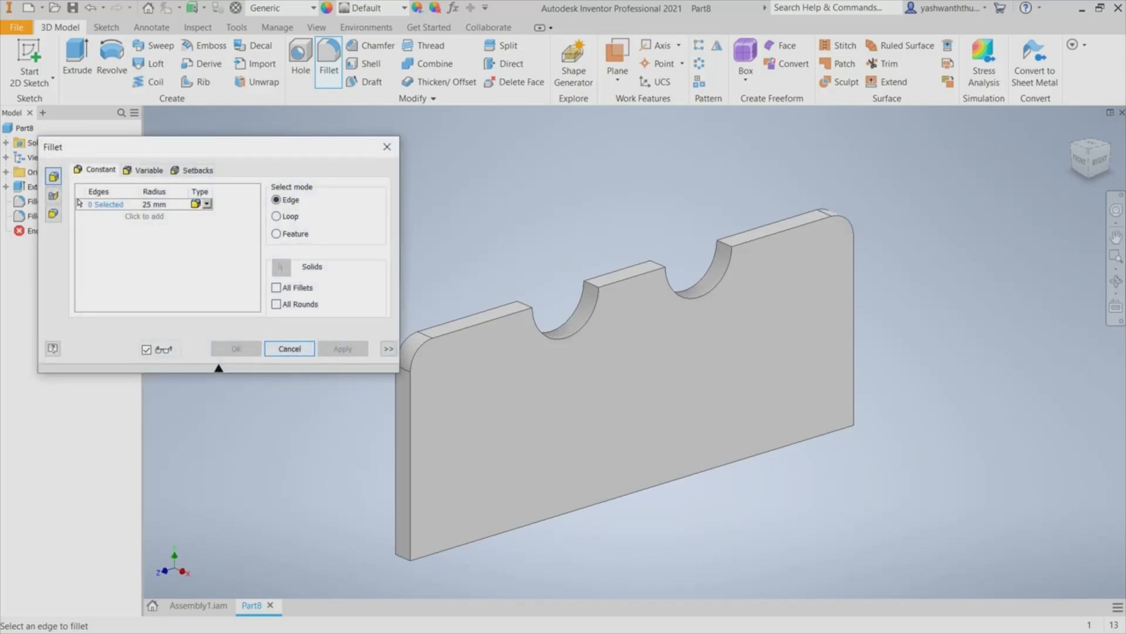
{"action": "left_click", "coordinate": [289, 348]}
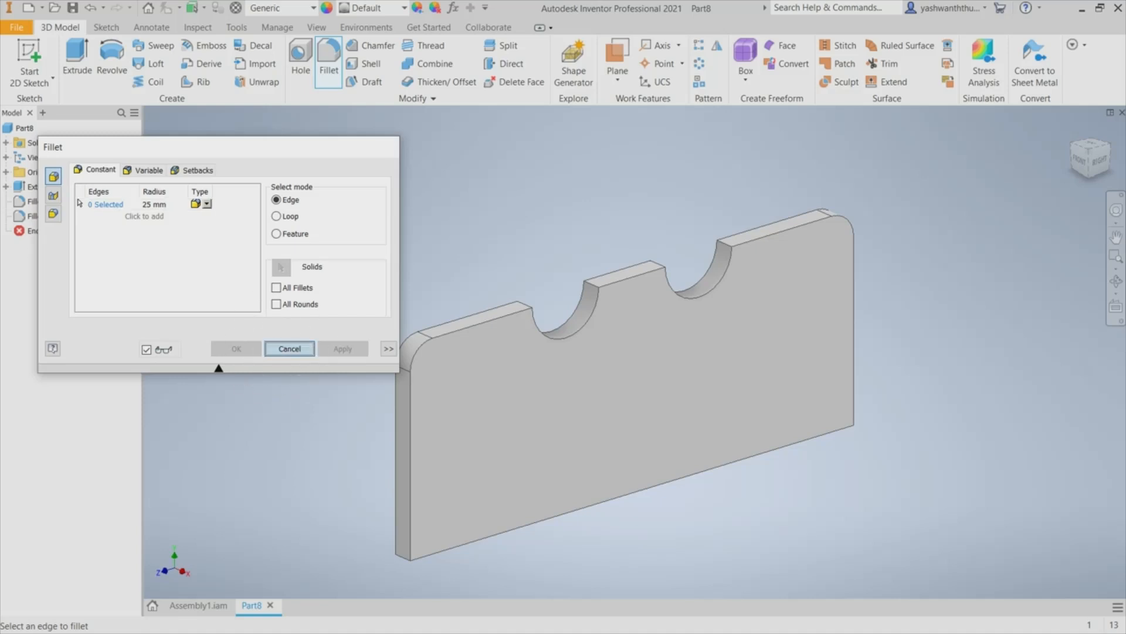
{"action": "scroll", "coordinate": [825, 352], "scroll_direction": "up", "scroll_amount": 3}
{"action": "key", "text": "F6"}
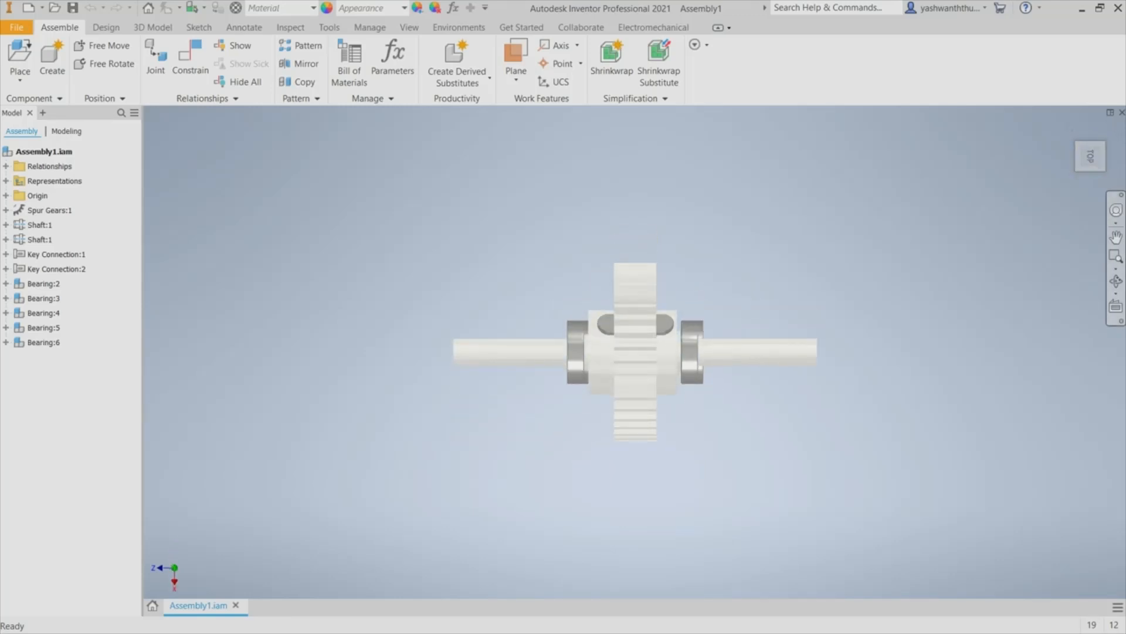
Place an instance of Part8 from the Desktop folder into Assembly1, above and to the left of the gears.
{"action": "left_click", "coordinate": [1116, 281]}
{"action": "left_click_drag", "start_coordinate": [634, 282], "coordinate": [610, 358]}
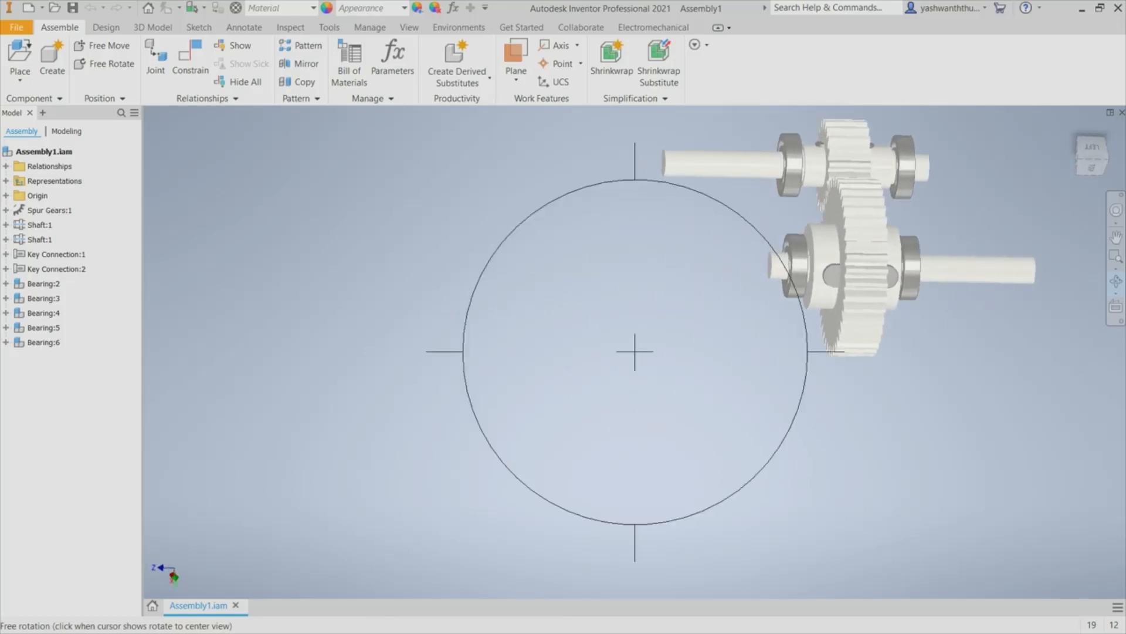
{"action": "key", "text": "F2"}
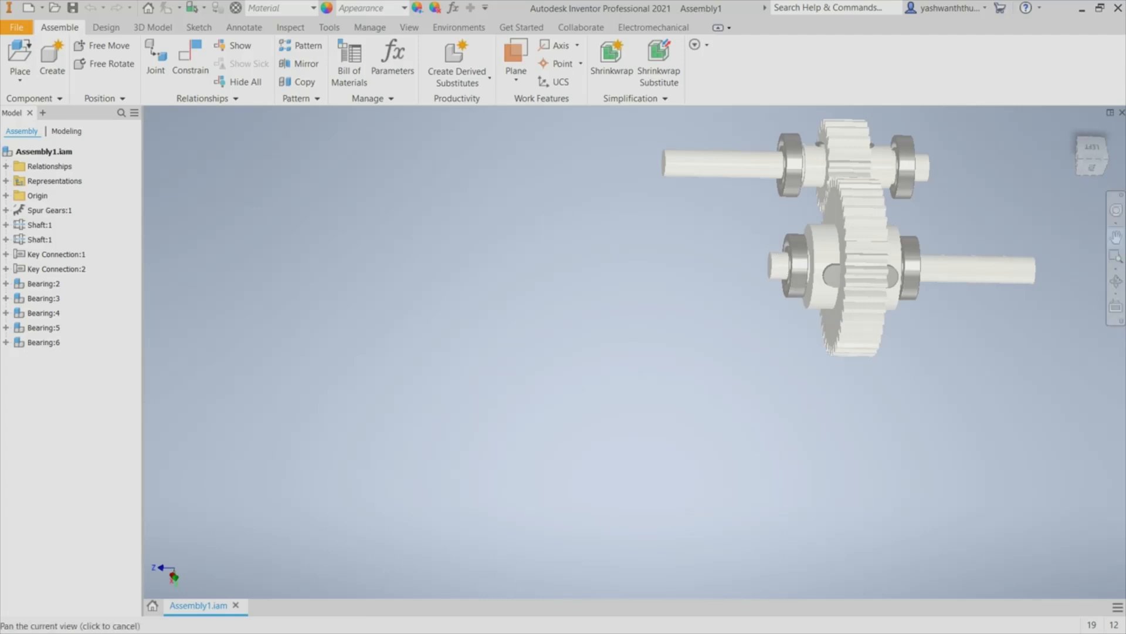
{"action": "key", "text": "Escape"}
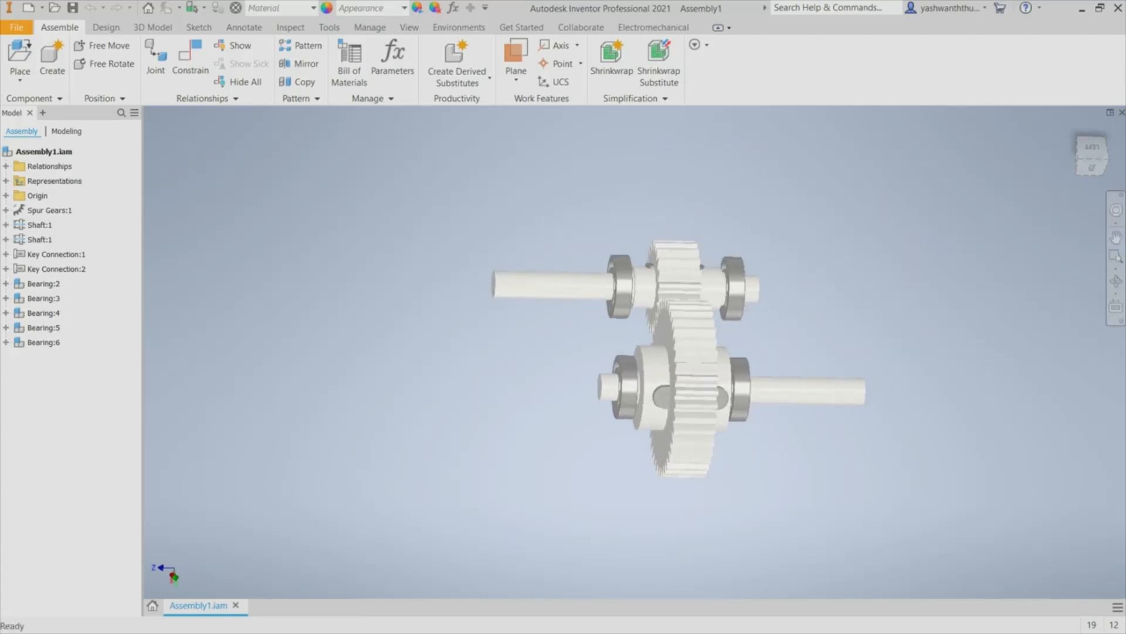
{"action": "left_click", "coordinate": [20, 54]}
{"action": "left_click", "coordinate": [857, 208]}
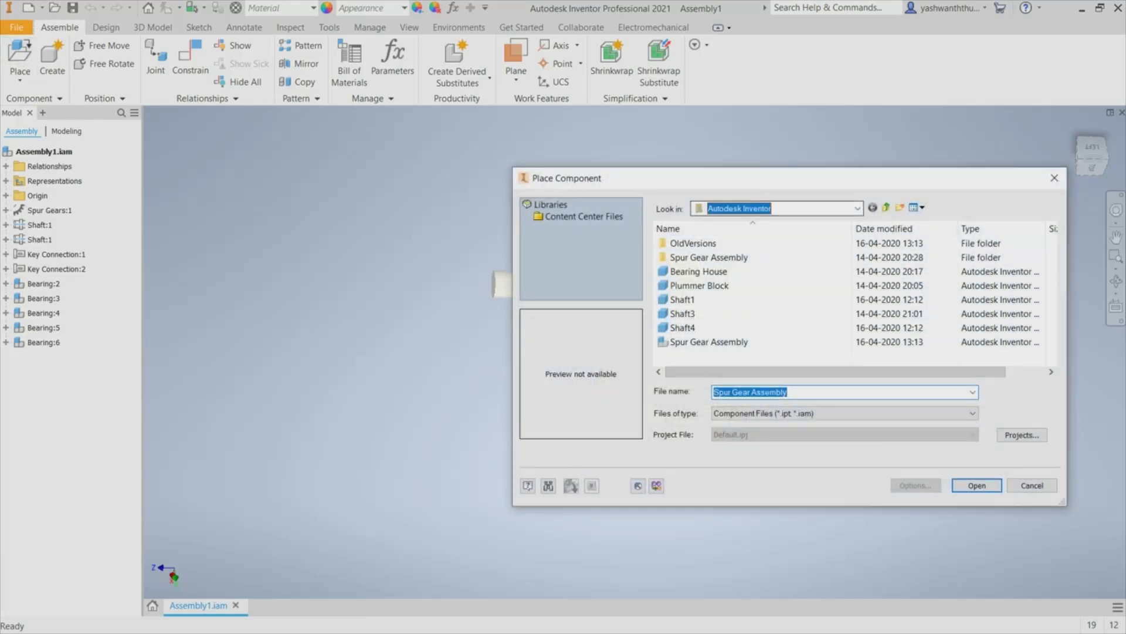
{"action": "left_click", "coordinate": [721, 234]}
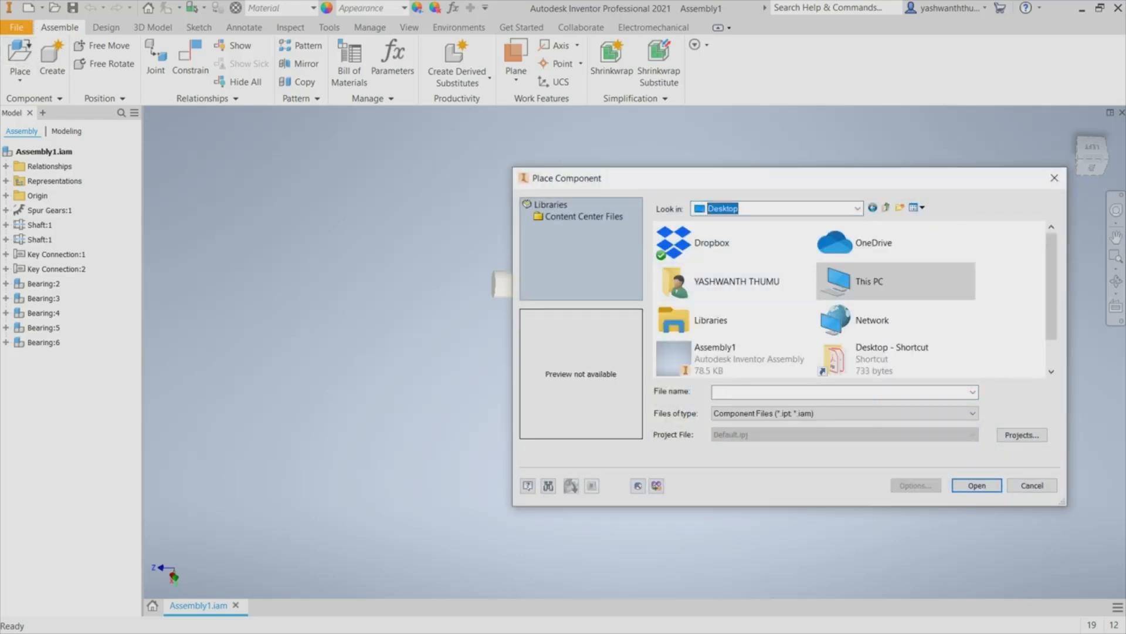
{"action": "left_click", "coordinate": [703, 355]}
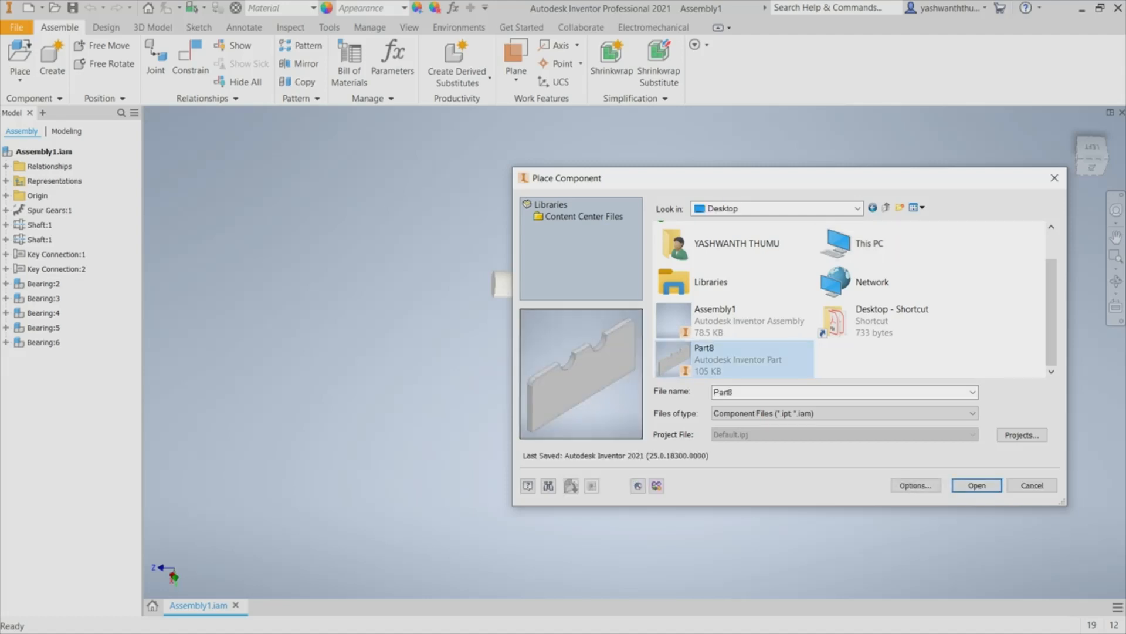
{"action": "left_click", "coordinate": [977, 485]}
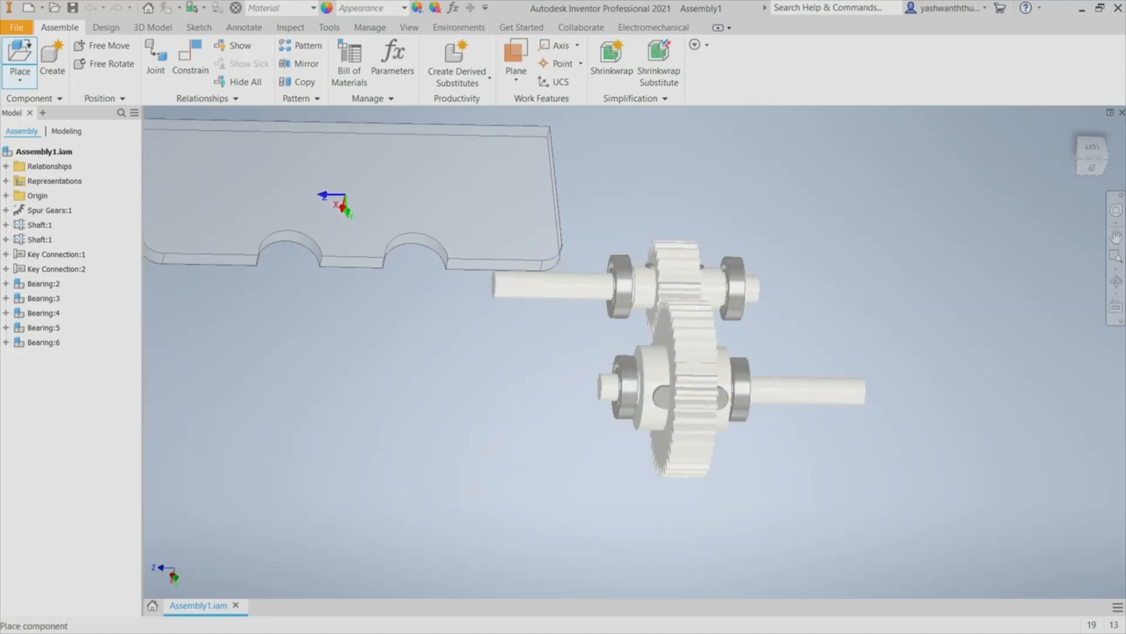
{"action": "left_click", "coordinate": [348, 193]}
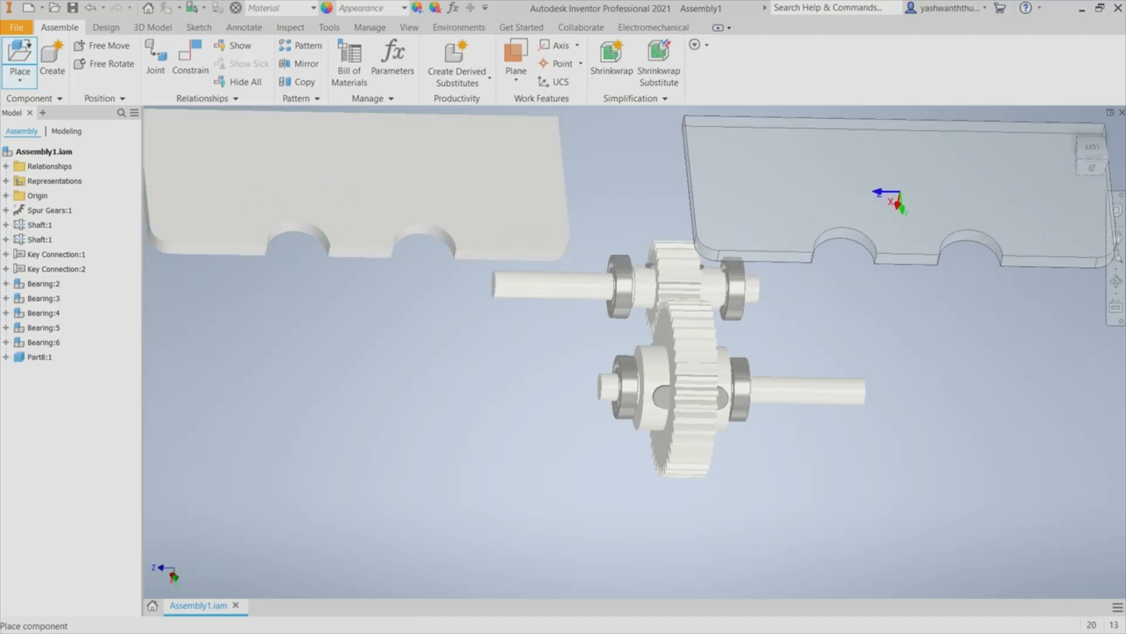
Place a second instance of Part8 above and to the right of the gears and finish placing components.
{"action": "left_click", "coordinate": [898, 202]}
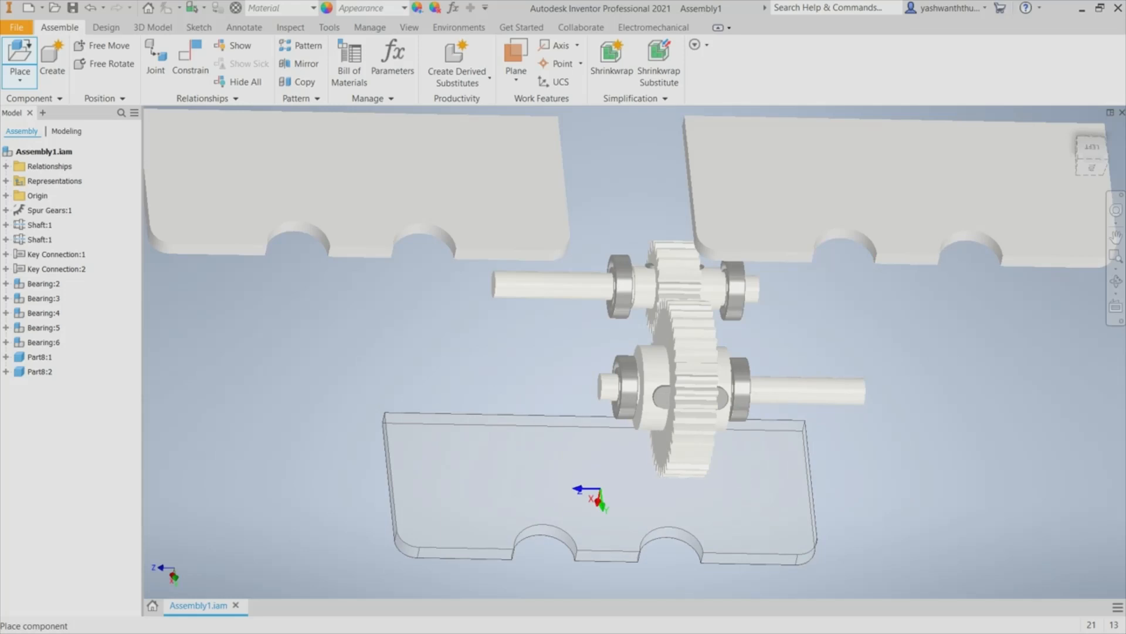
{"action": "key", "text": "Escape"}
Free-rotate the first Part8 plate until it stands nearly edge-on with its notches facing up.
{"action": "left_click", "coordinate": [39, 357]}
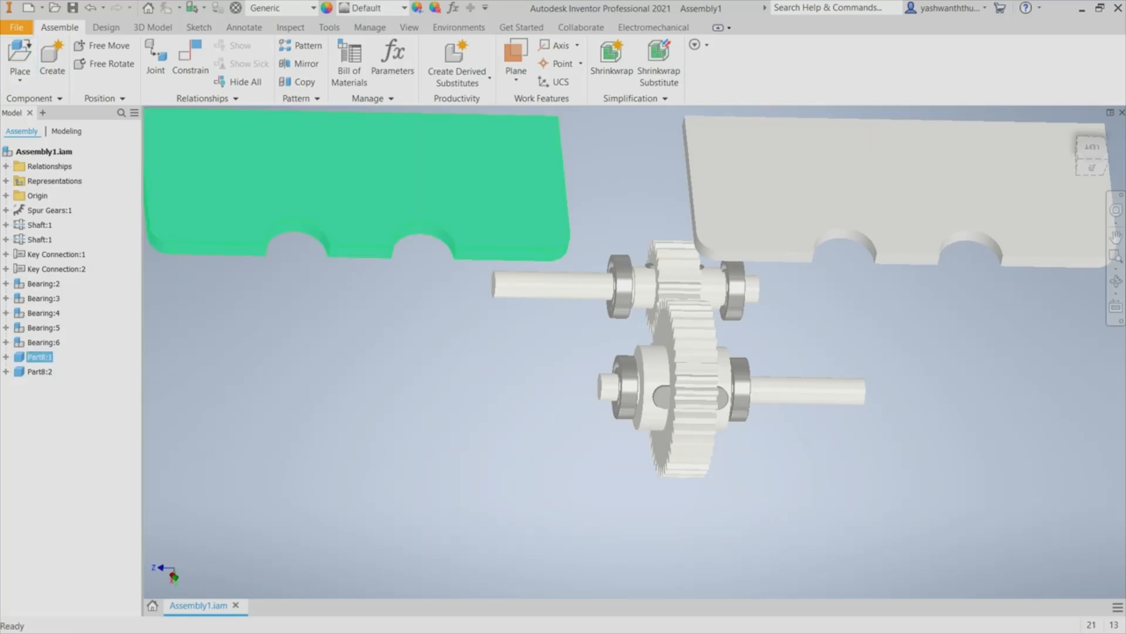
{"action": "left_click_drag", "start_coordinate": [352, 188], "coordinate": [382, 209]}
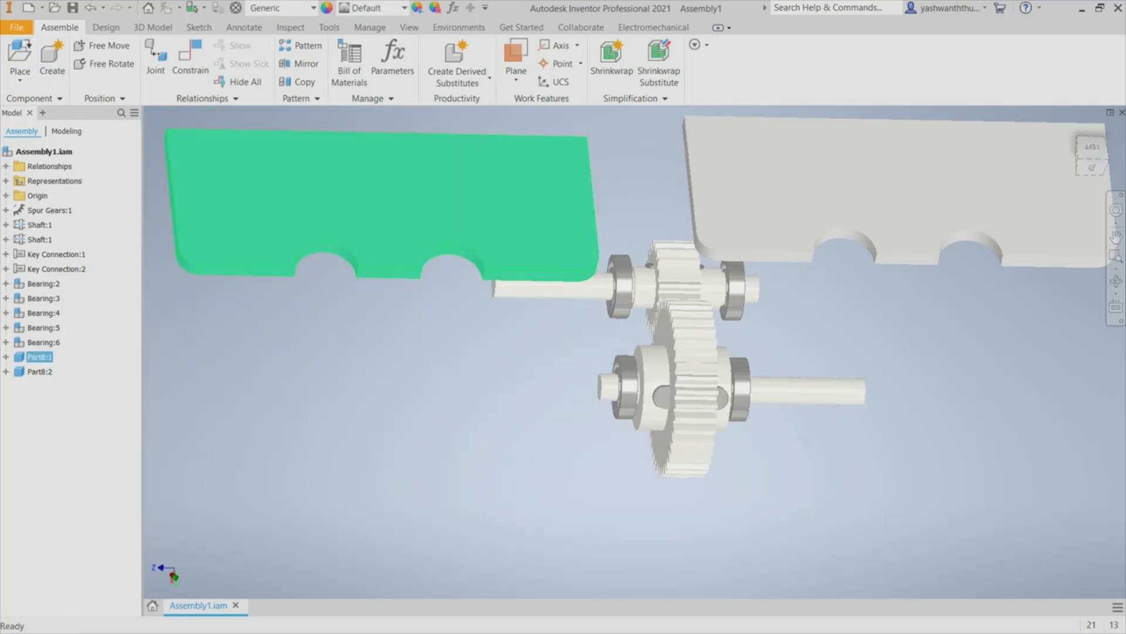
{"action": "right_click", "coordinate": [250, 235]}
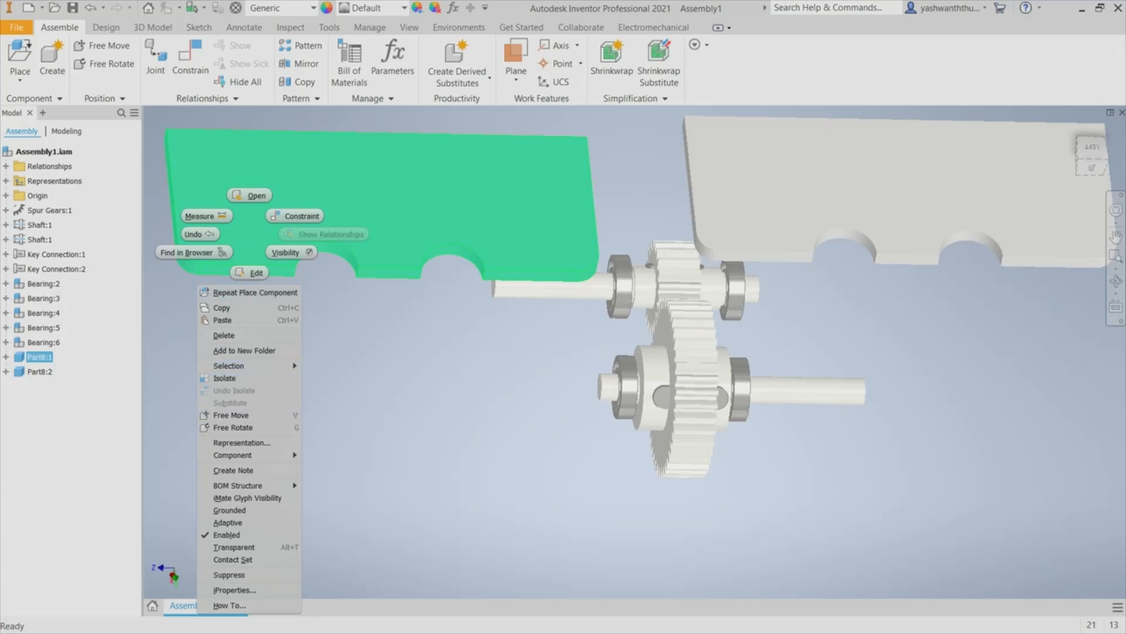
{"action": "left_click", "coordinate": [233, 427]}
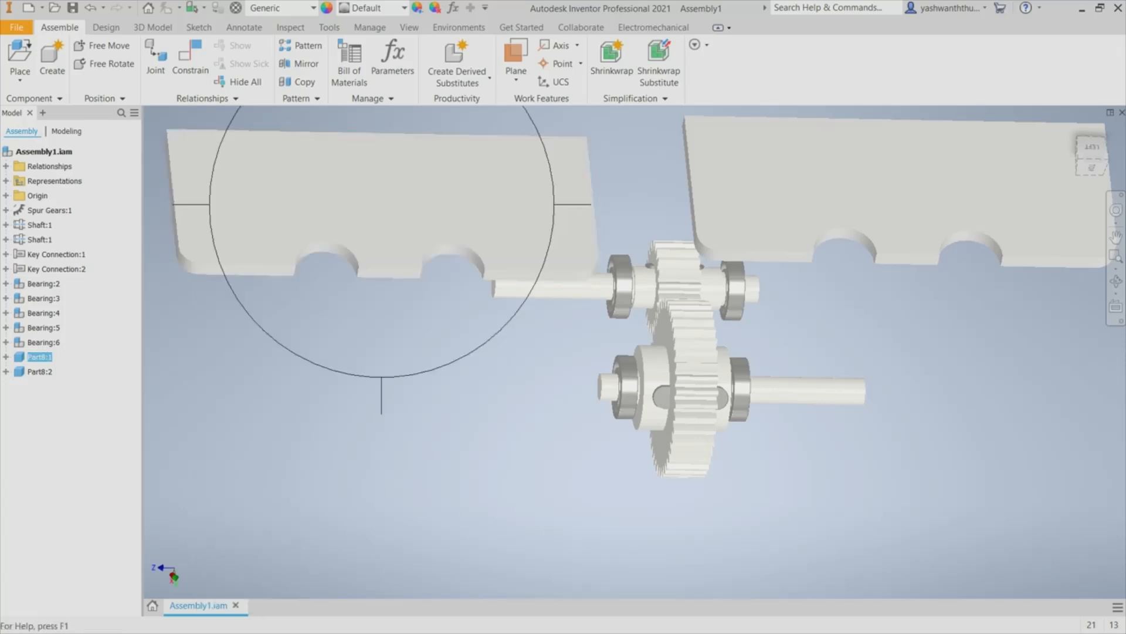
{"action": "left_click_drag", "start_coordinate": [352, 246], "coordinate": [398, 229]}
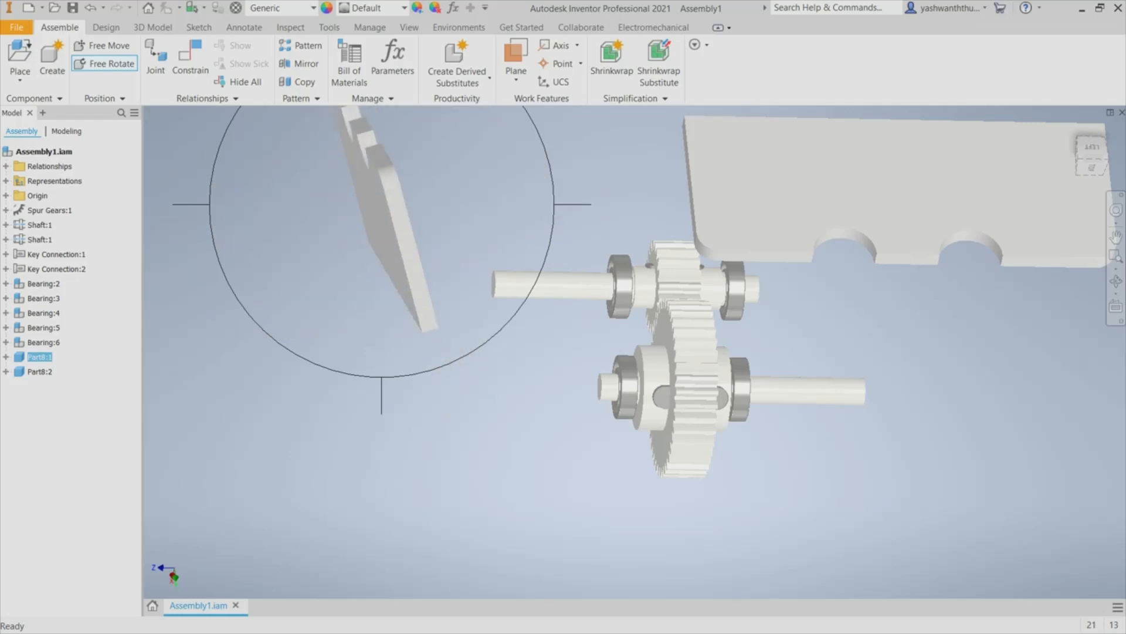
{"action": "key", "text": "Escape"}
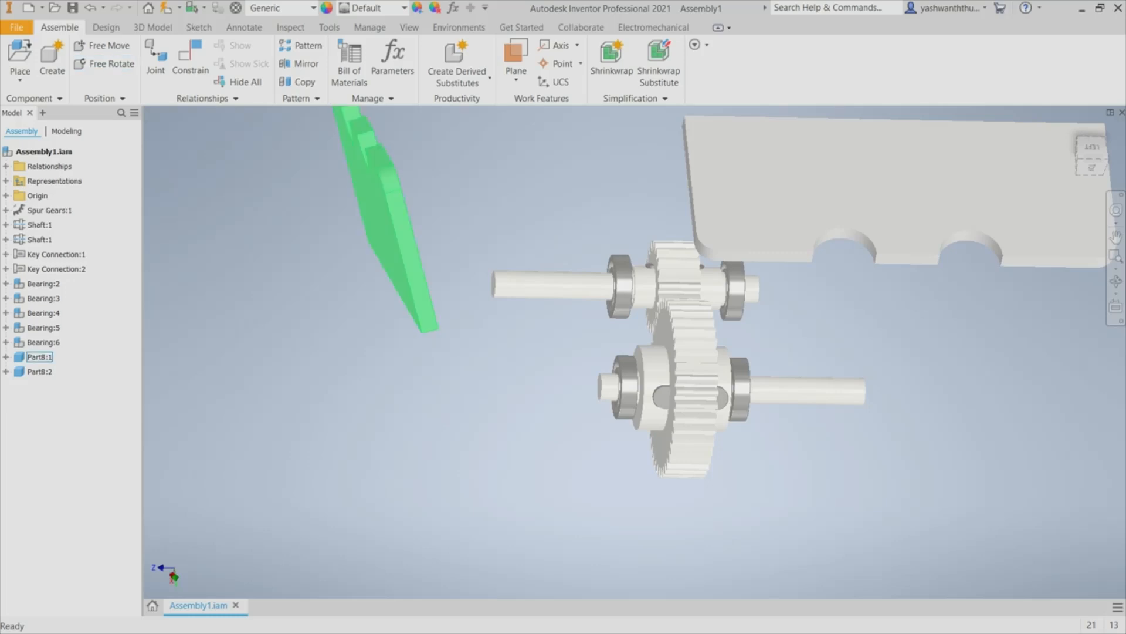
Free-move the first Part8 plate down to the left of the gear and shaft assembly.
{"action": "right_click", "coordinate": [401, 251]}
{"action": "left_click", "coordinate": [378, 432]}
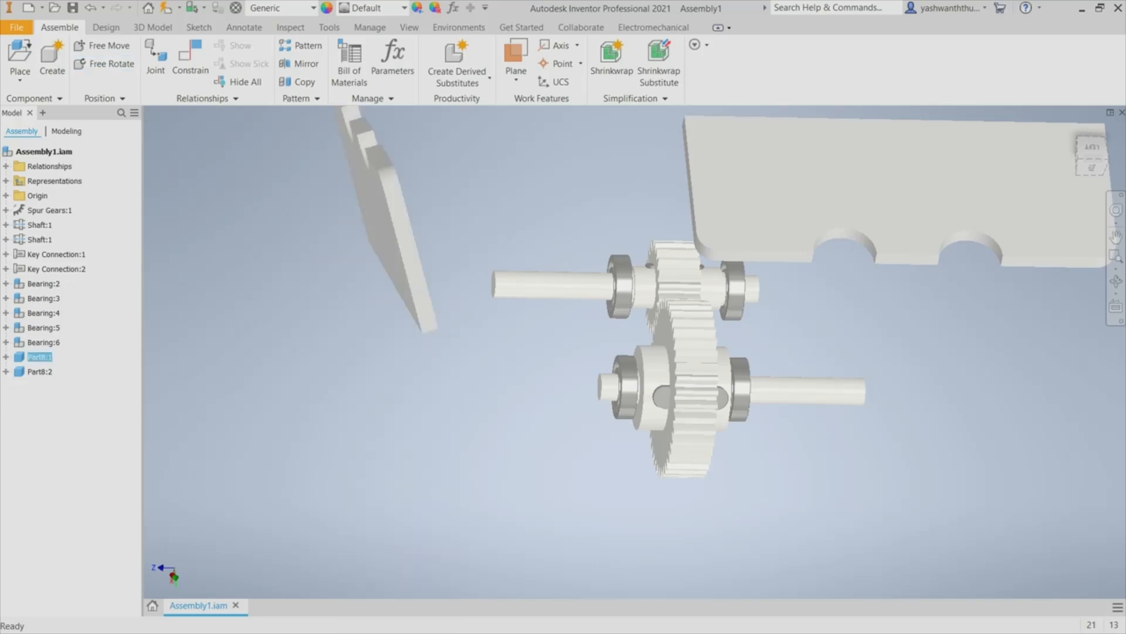
{"action": "left_click_drag", "start_coordinate": [401, 317], "coordinate": [433, 404]}
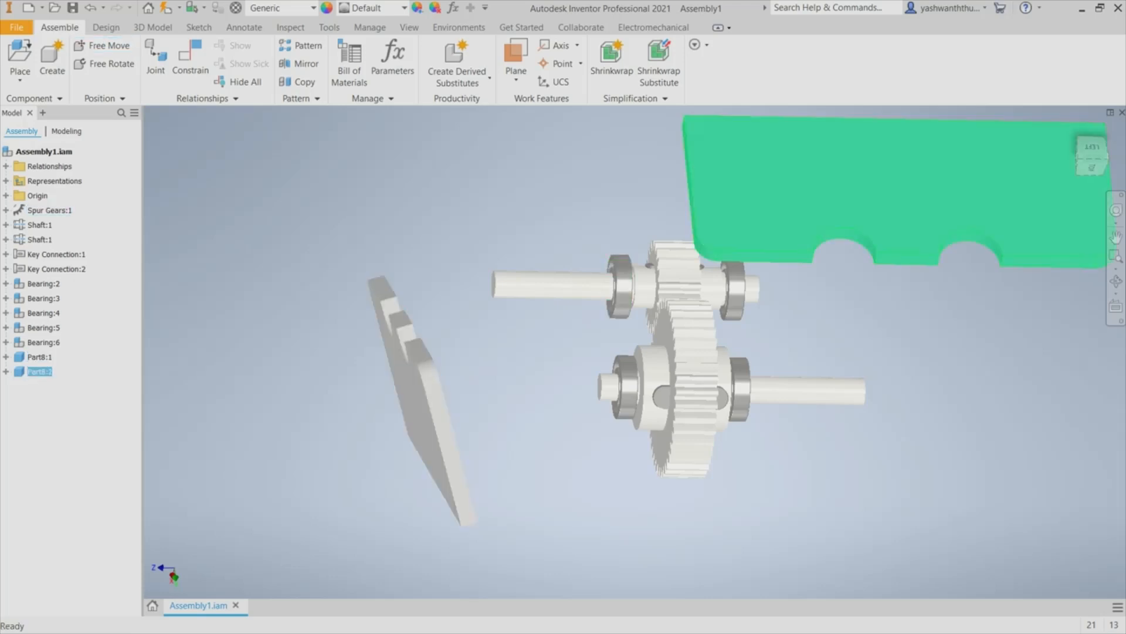
Free-rotate the second Part8 plate so its notches face up and its large face turns toward the gears.
{"action": "right_click", "coordinate": [774, 189]}
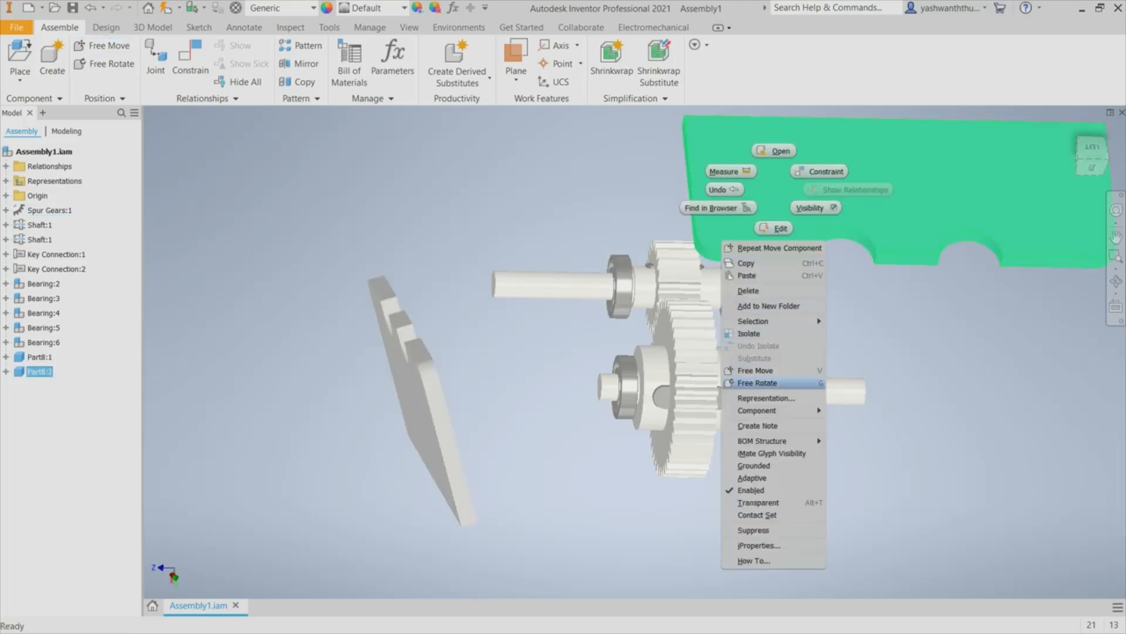
{"action": "left_click", "coordinate": [757, 383]}
{"action": "left_click_drag", "start_coordinate": [833, 276], "coordinate": [1044, 153]}
{"action": "key", "text": "Escape"}
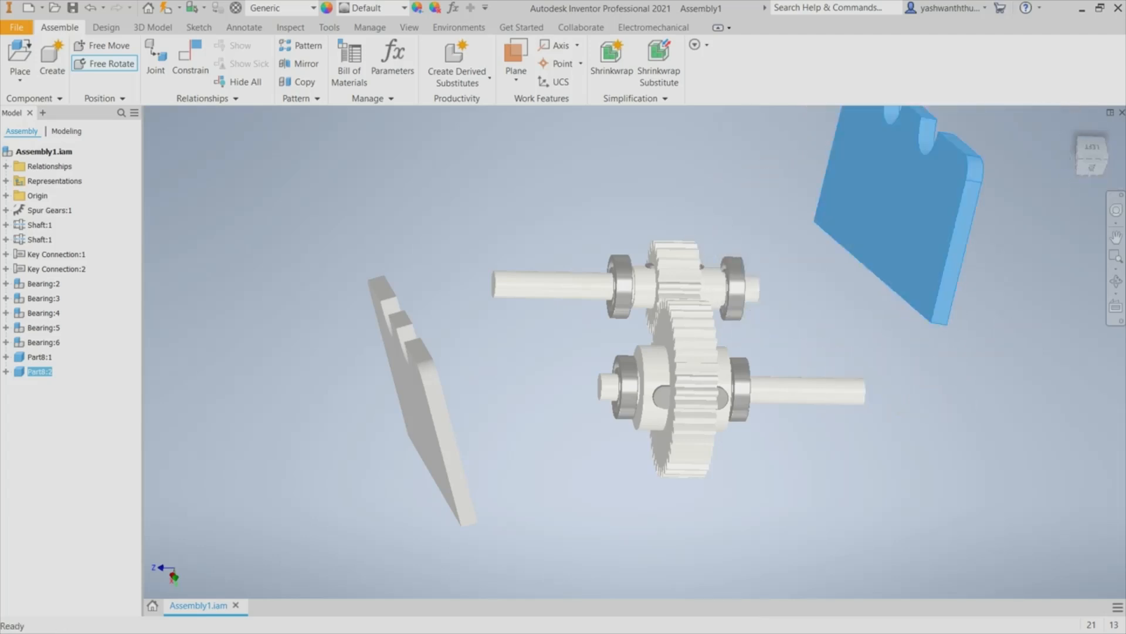
Free-move the second Part8 plate down beside the right end of the large gear's shaft.
{"action": "right_click", "coordinate": [928, 240]}
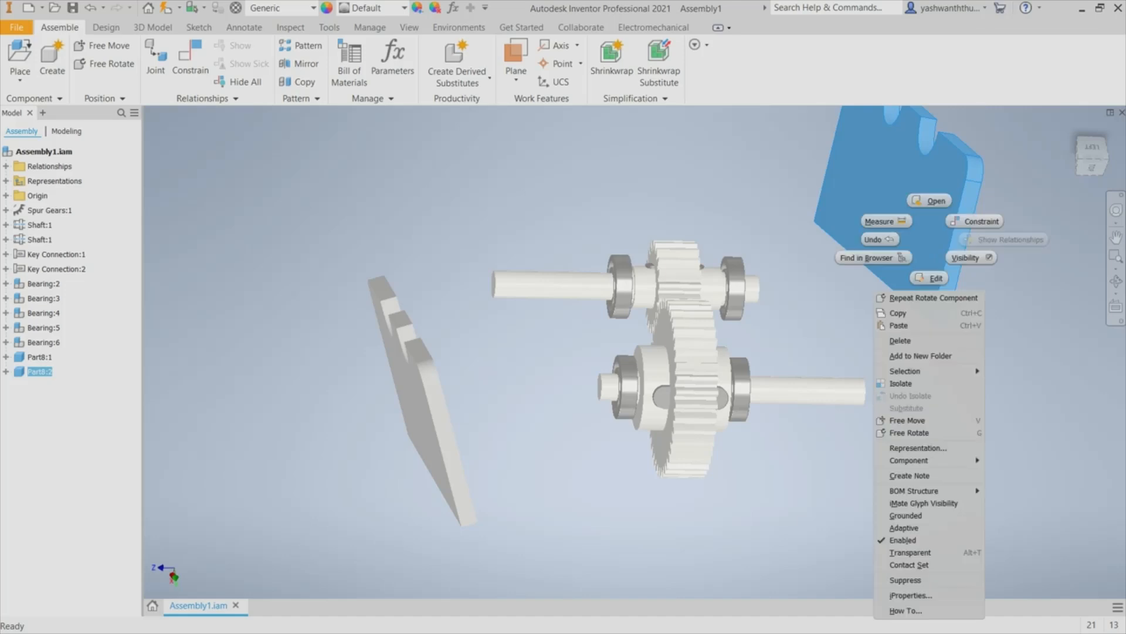
{"action": "left_click", "coordinate": [907, 420]}
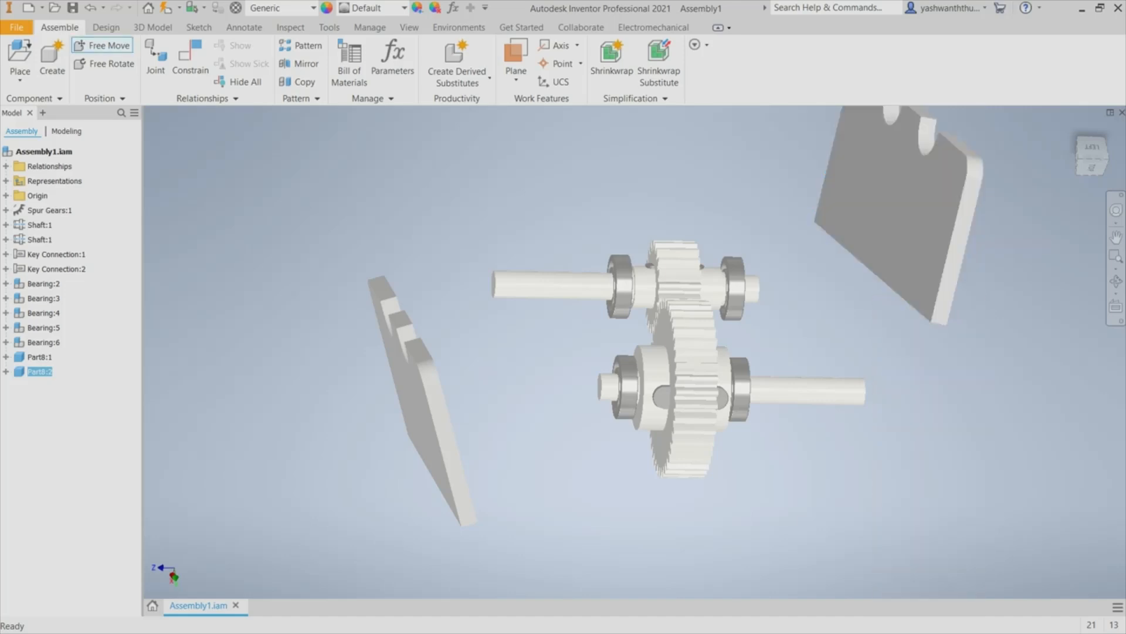
{"action": "left_click_drag", "start_coordinate": [897, 247], "coordinate": [898, 380]}
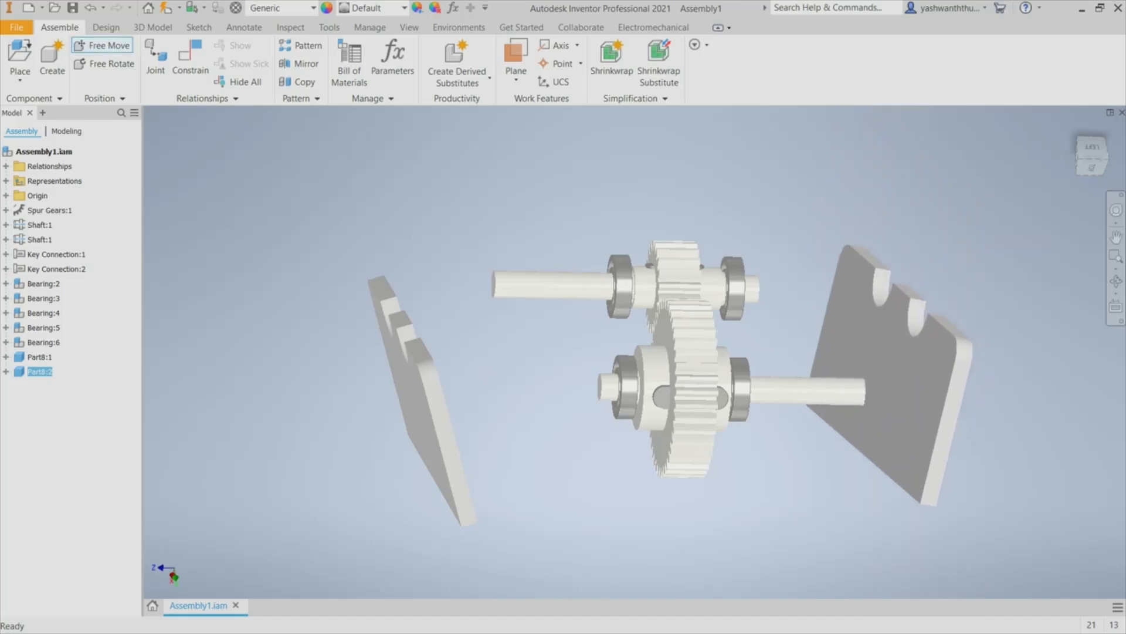
{"action": "key", "text": "Escape"}
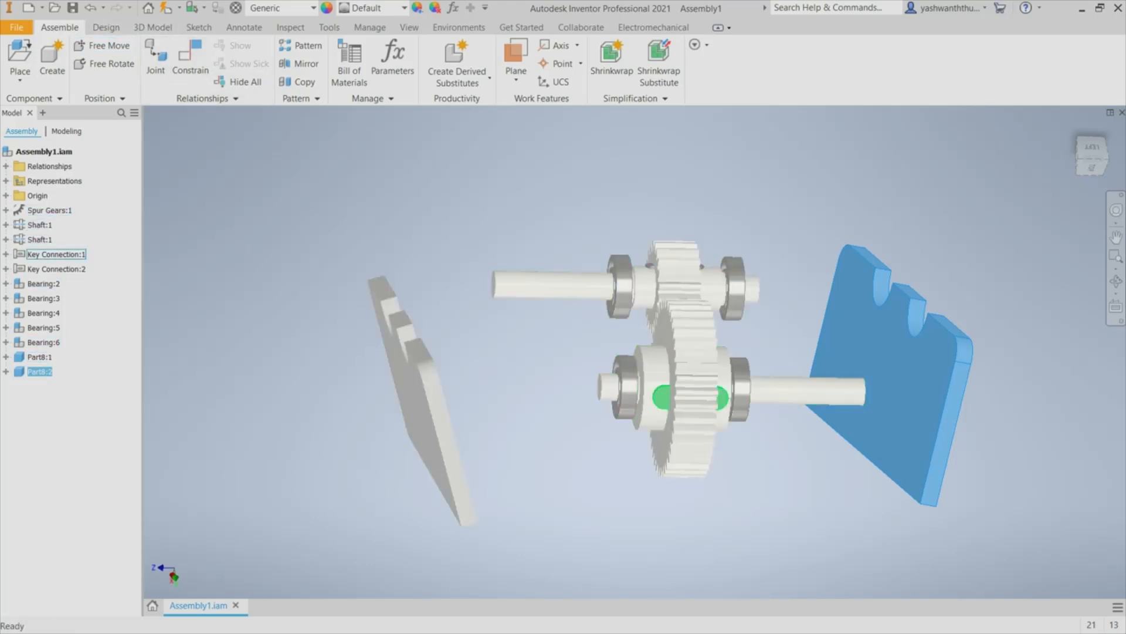
{"action": "left_click", "coordinate": [892, 376]}
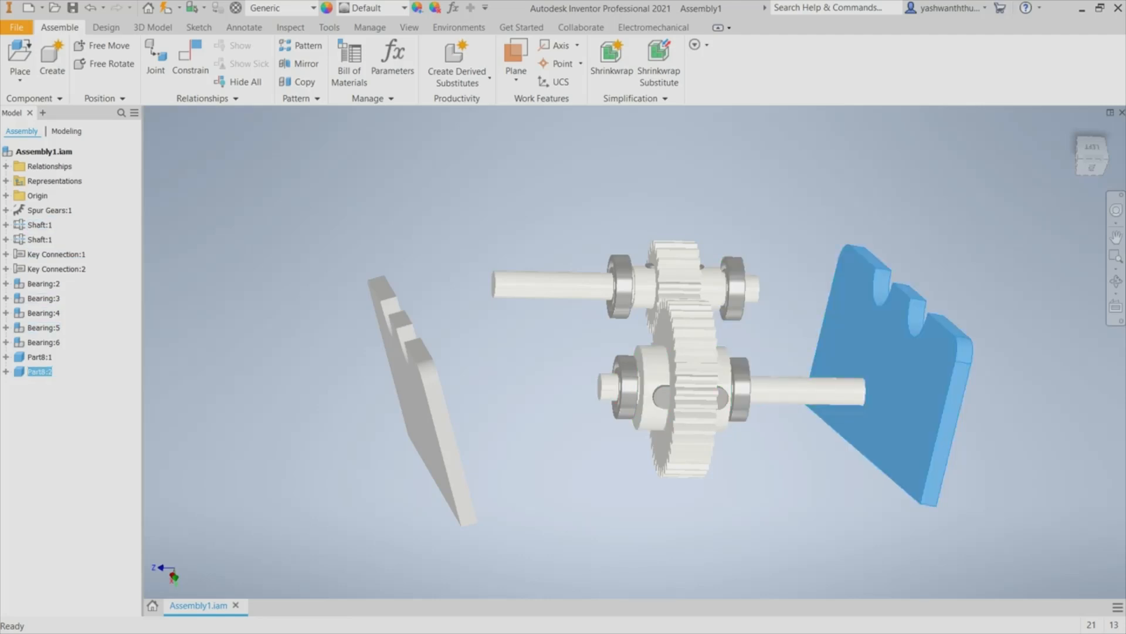
Mate the first plate's notch face nearest the large gear to the outer face of that gear's near bearing with 0 mm offset.
{"action": "left_click", "coordinate": [191, 50]}
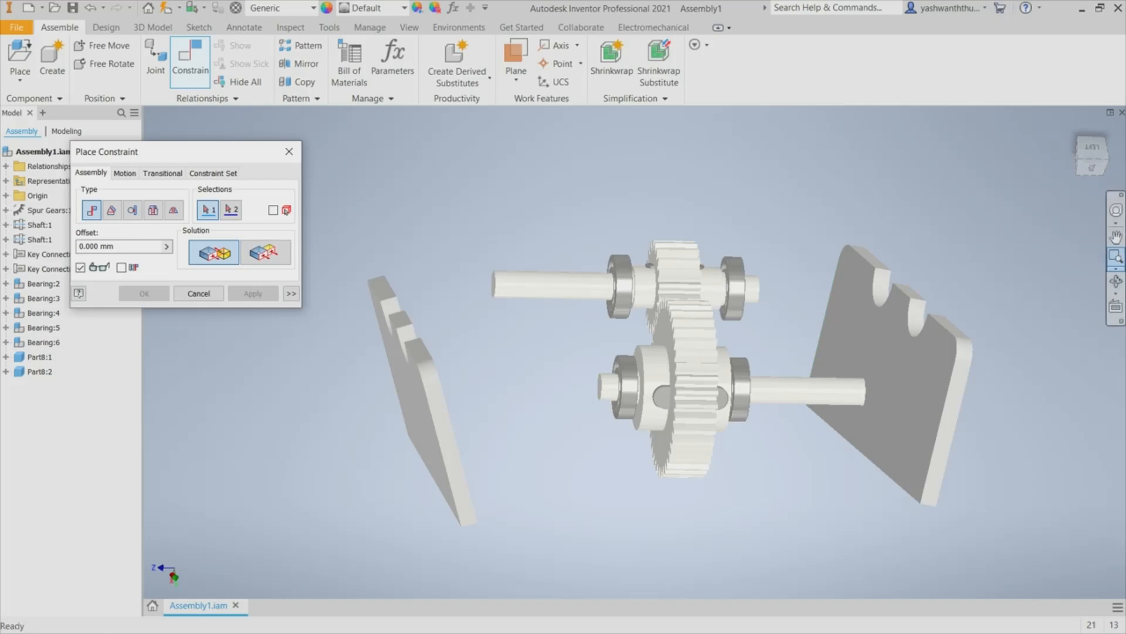
{"action": "left_click", "coordinate": [1115, 281]}
{"action": "left_click_drag", "start_coordinate": [563, 364], "coordinate": [745, 428]}
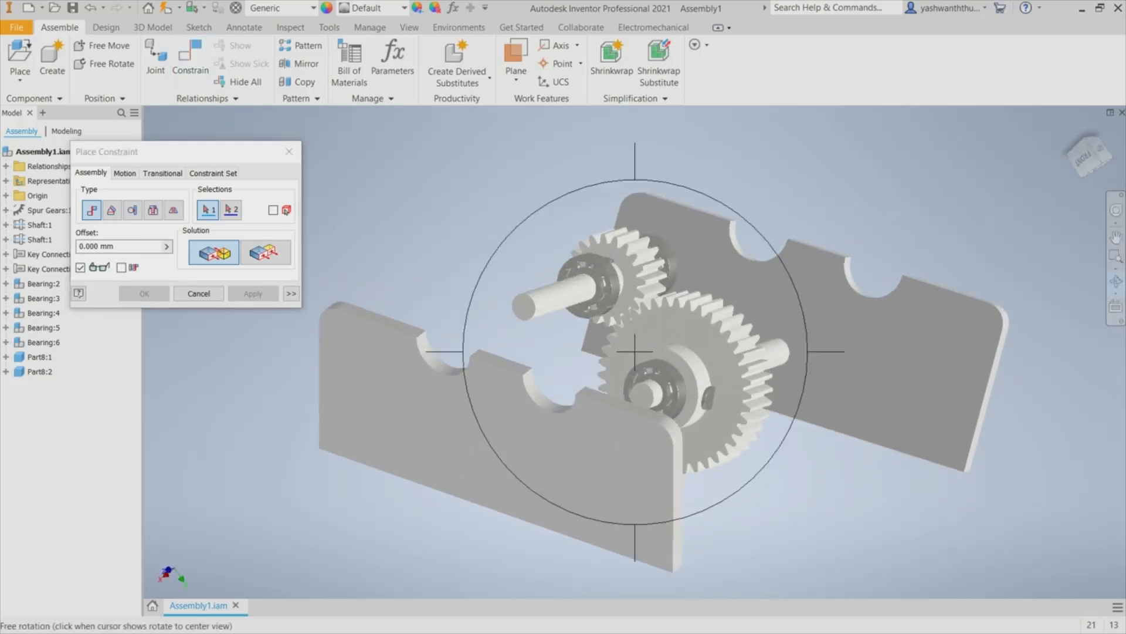
{"action": "key", "text": "Escape"}
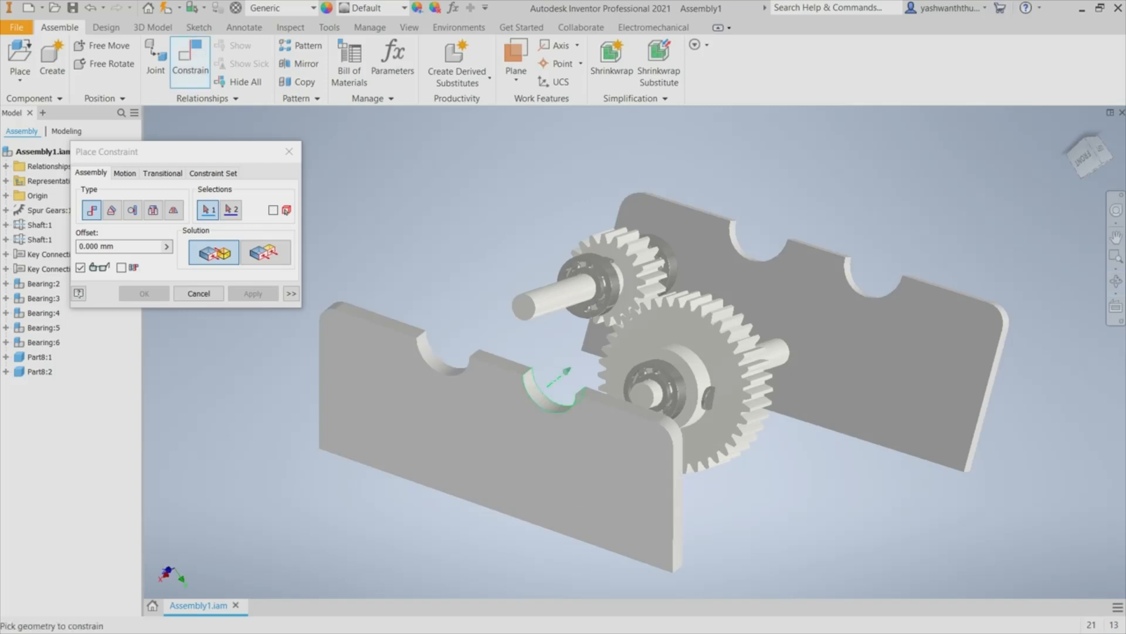
{"action": "mouse_move", "coordinate": [545, 400]}
{"action": "left_click", "coordinate": [608, 421]}
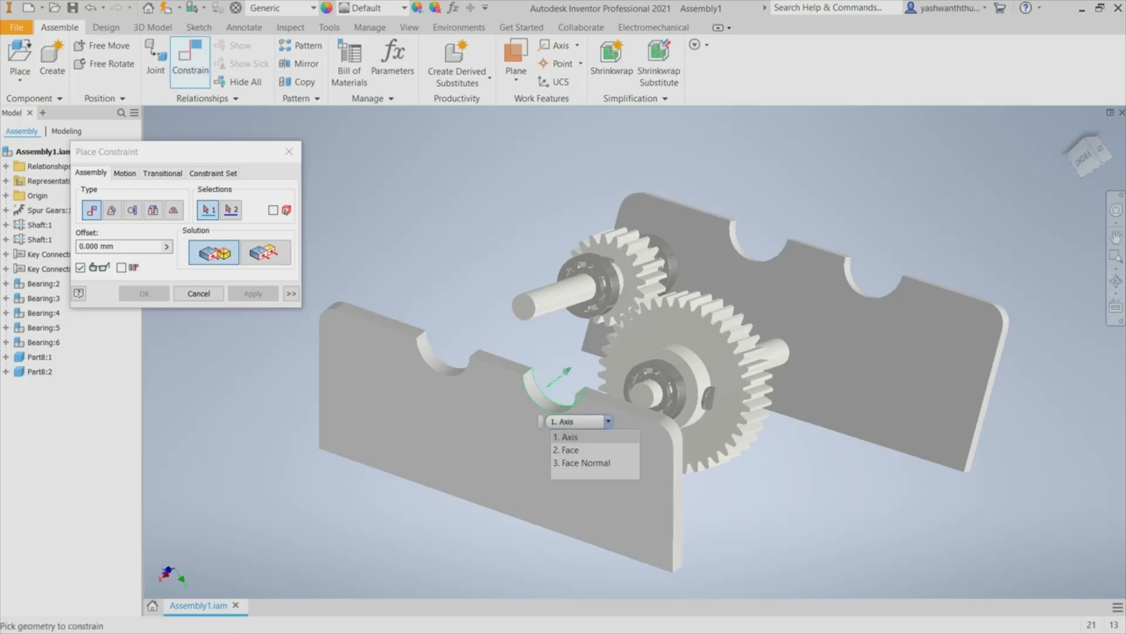
{"action": "left_click", "coordinate": [566, 450]}
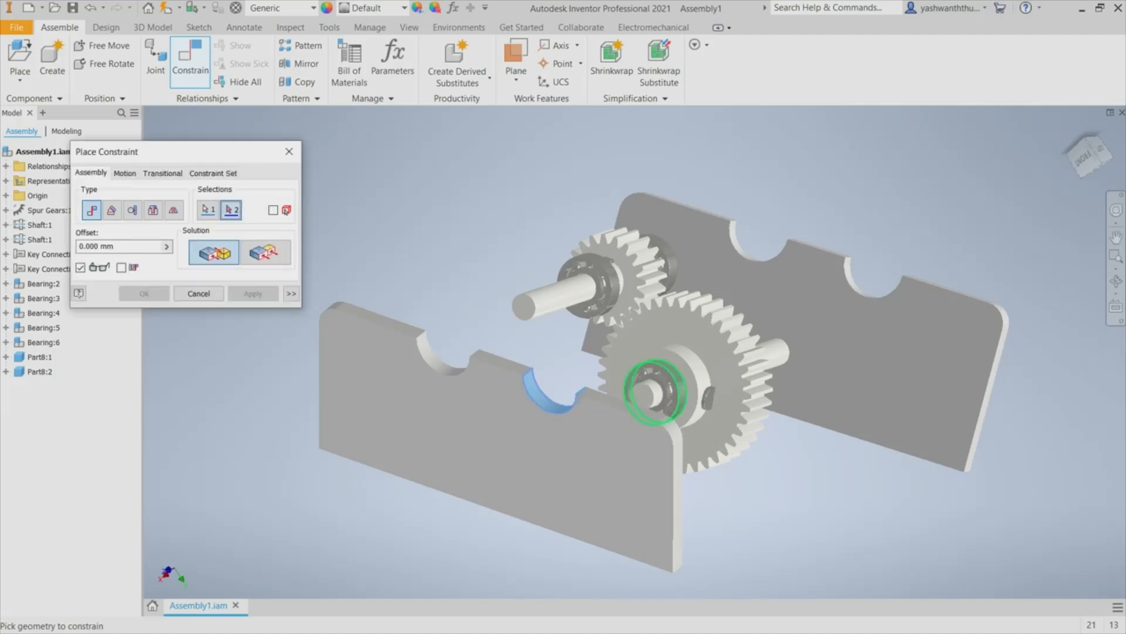
{"action": "mouse_move", "coordinate": [662, 392]}
{"action": "left_click", "coordinate": [723, 412]}
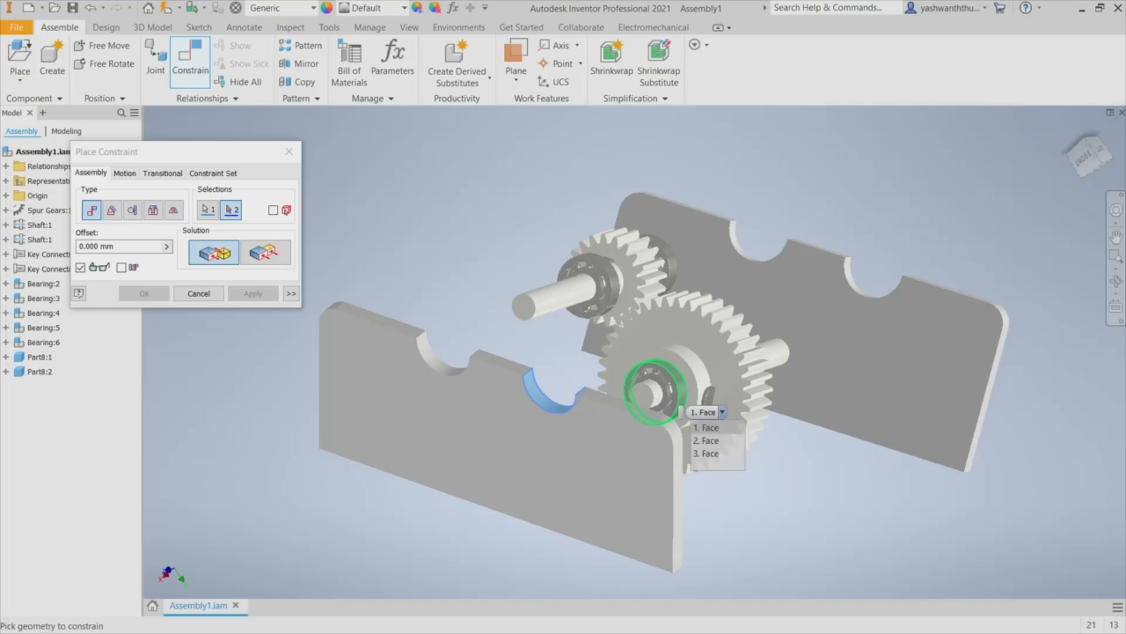
{"action": "left_click", "coordinate": [706, 427]}
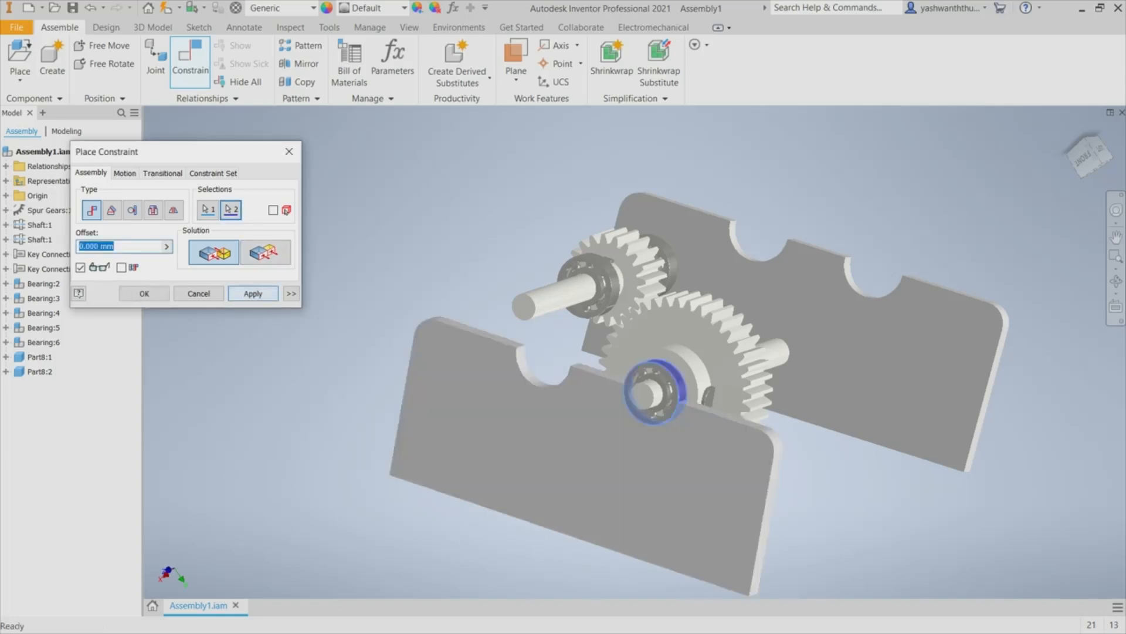
{"action": "left_click", "coordinate": [253, 293]}
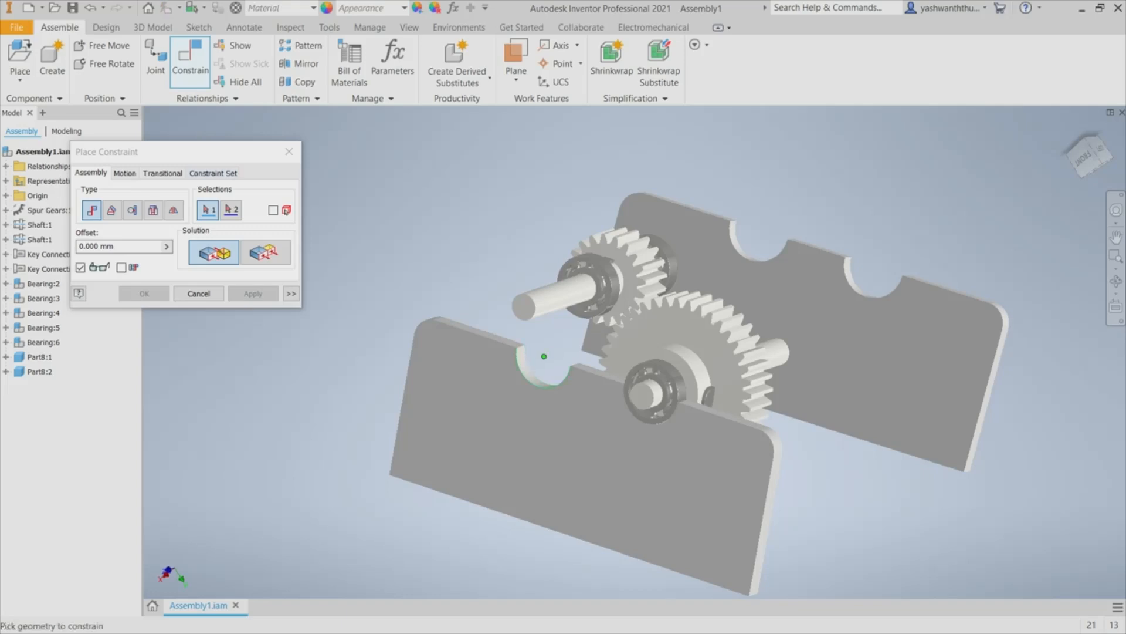
Mate the first plate's other notch face to the outer face of the small gear's near bearing with 0 mm offset.
{"action": "mouse_move", "coordinate": [553, 386]}
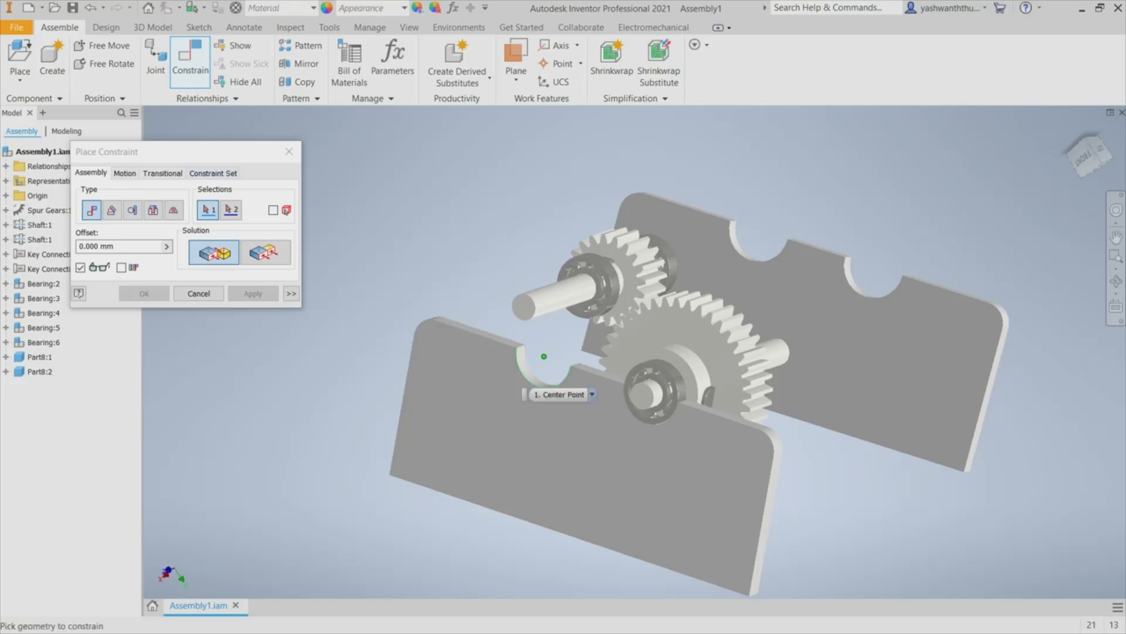
{"action": "left_click", "coordinate": [592, 394]}
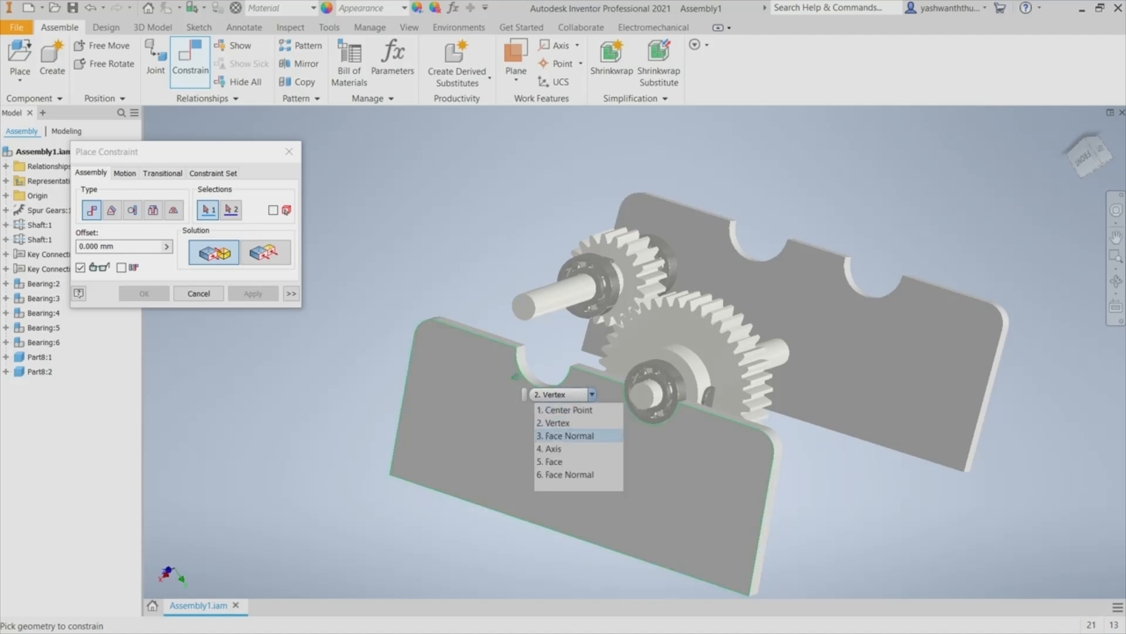
{"action": "left_click", "coordinate": [551, 461]}
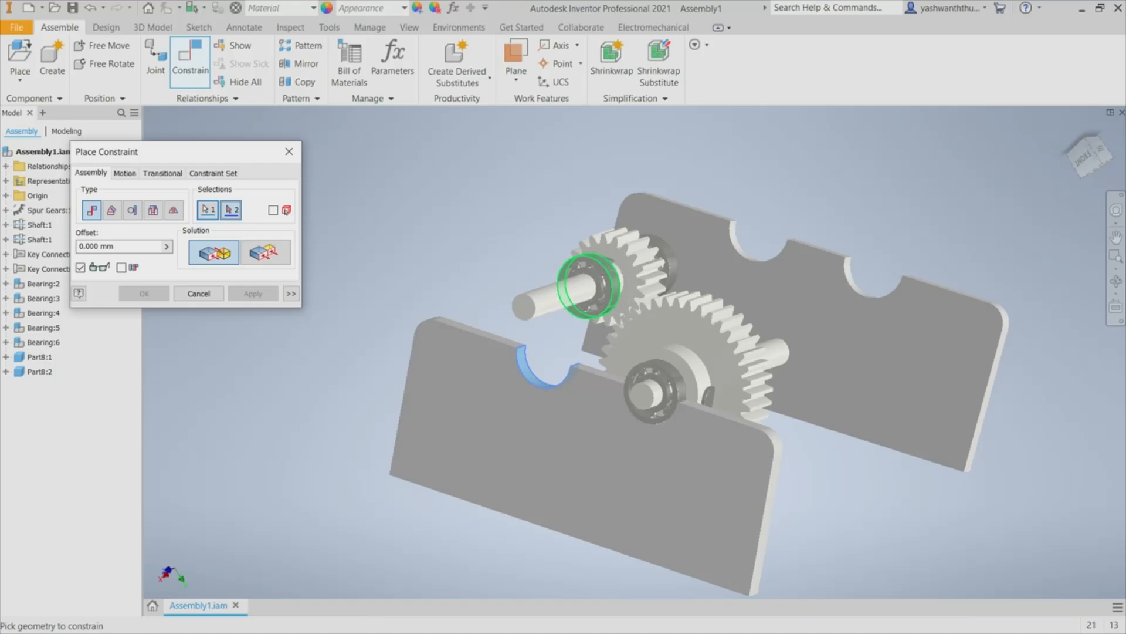
{"action": "mouse_move", "coordinate": [608, 303]}
{"action": "left_click", "coordinate": [652, 311]}
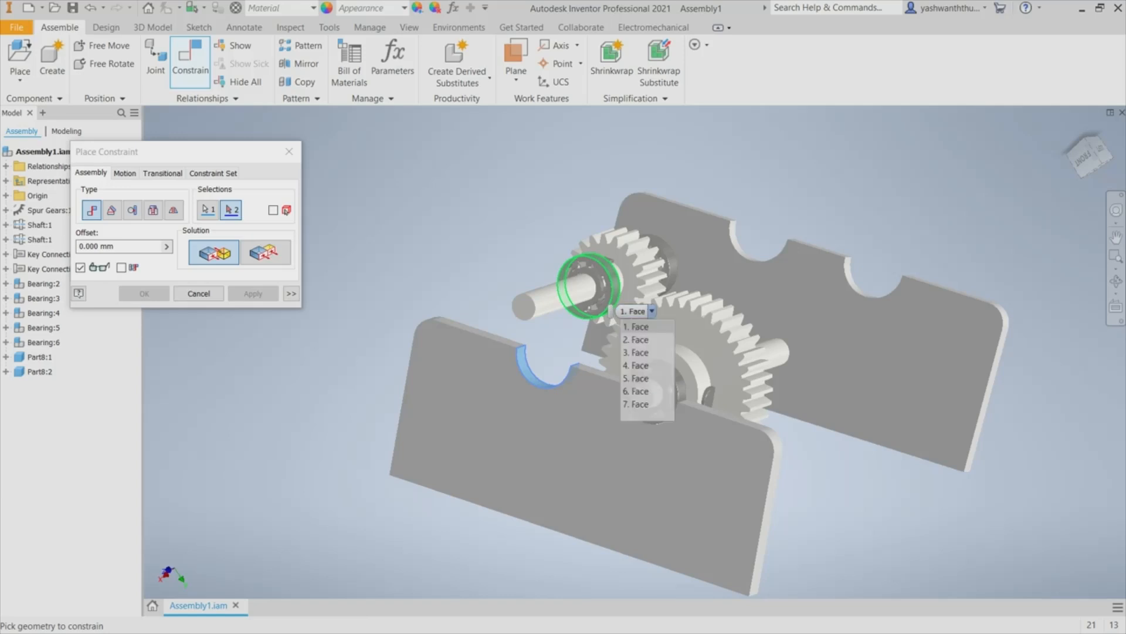
{"action": "left_click", "coordinate": [635, 326]}
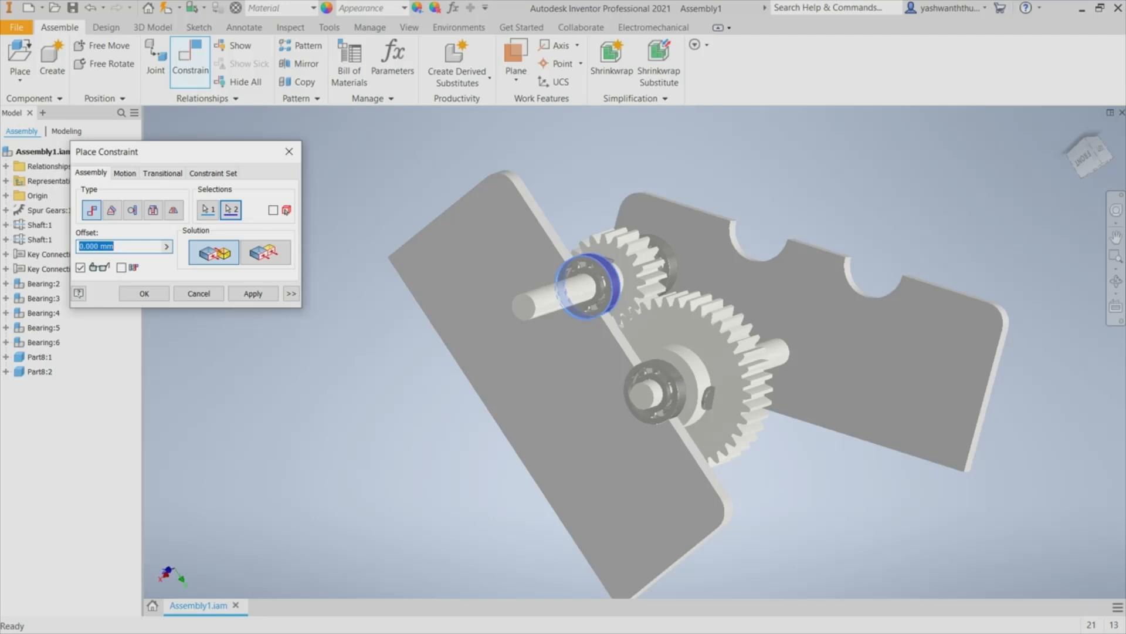
{"action": "left_click", "coordinate": [253, 293]}
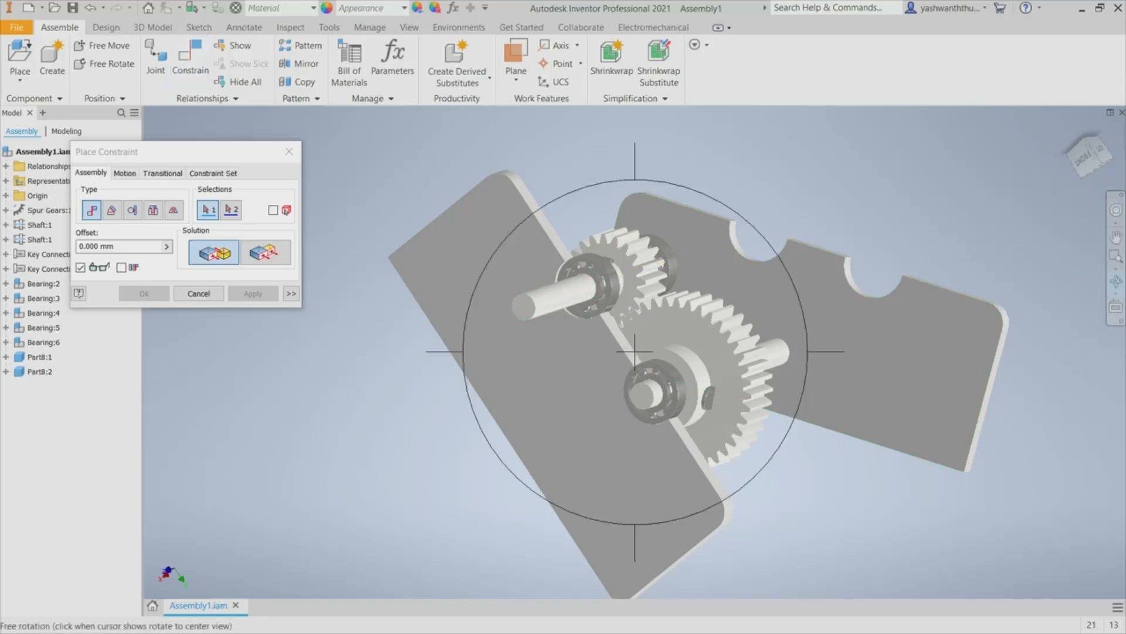
Mate the second plate's notch face nearest the large gear to the outer face of that gear's near bearing with 0 mm offset.
{"action": "middle_click_drag", "start_coordinate": [635, 352], "coordinate": [668, 405], "text": "shift"}
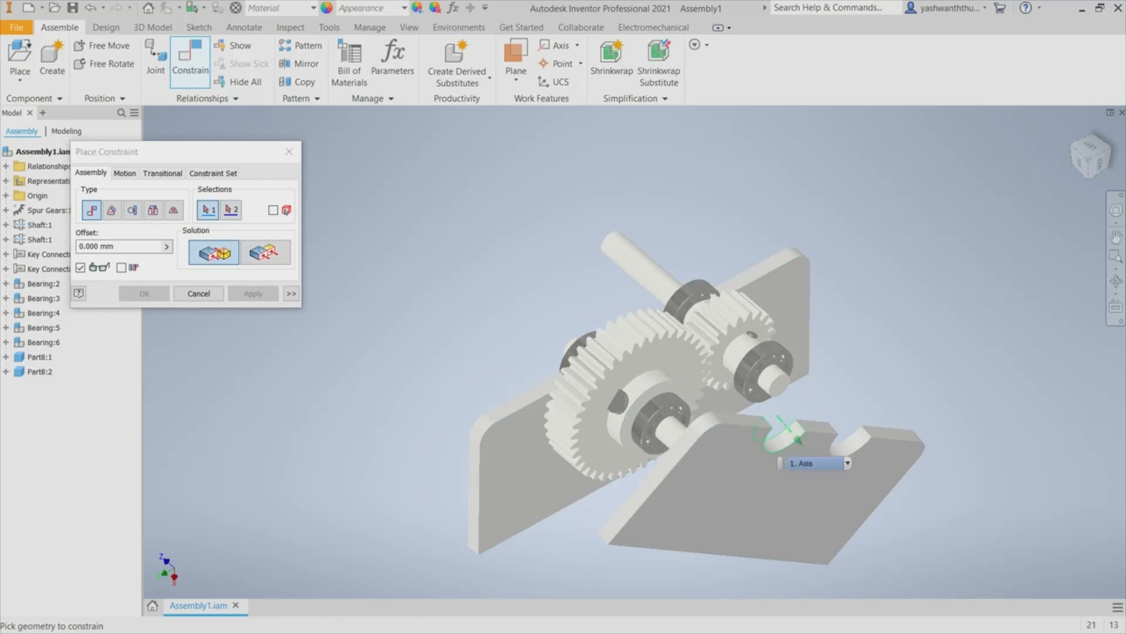
{"action": "left_click", "coordinate": [847, 463]}
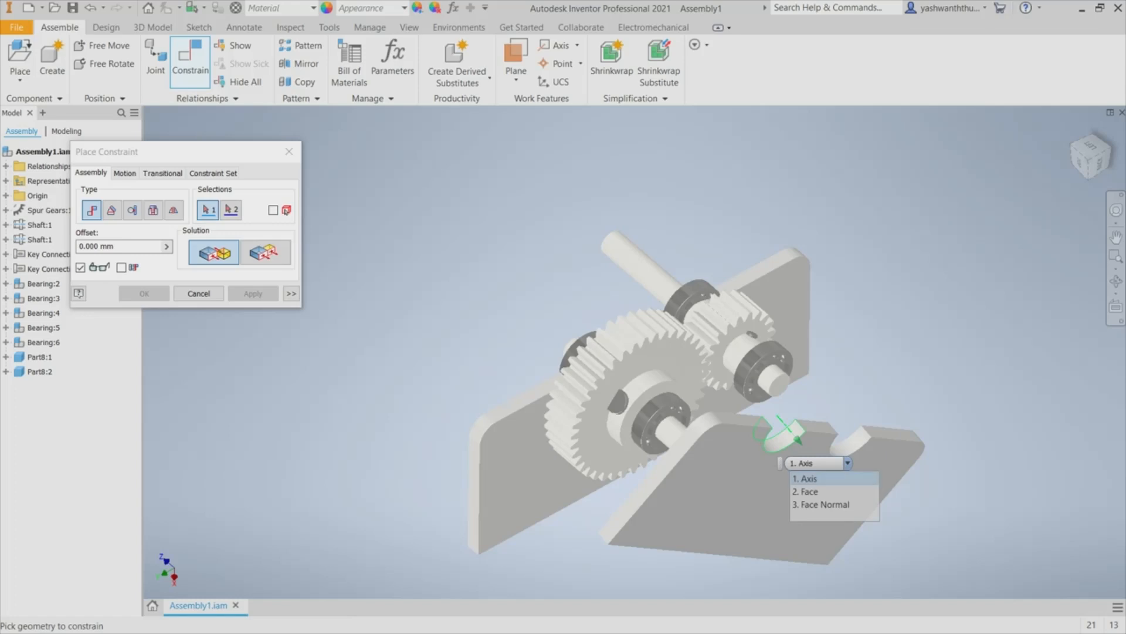
{"action": "left_click", "coordinate": [806, 491]}
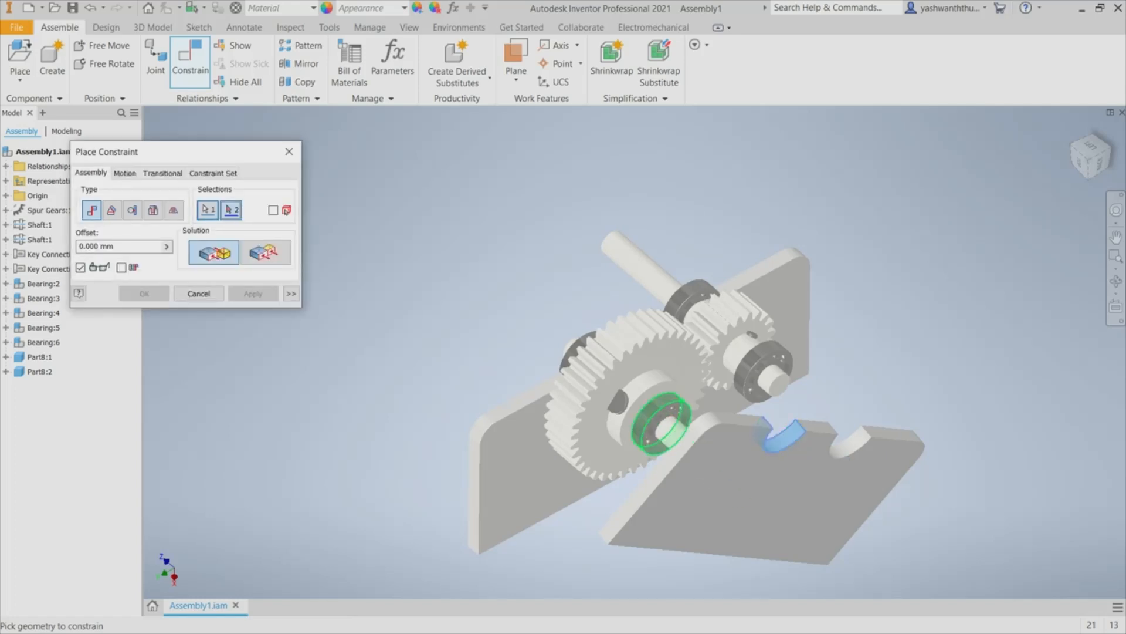
{"action": "left_click", "coordinate": [674, 444]}
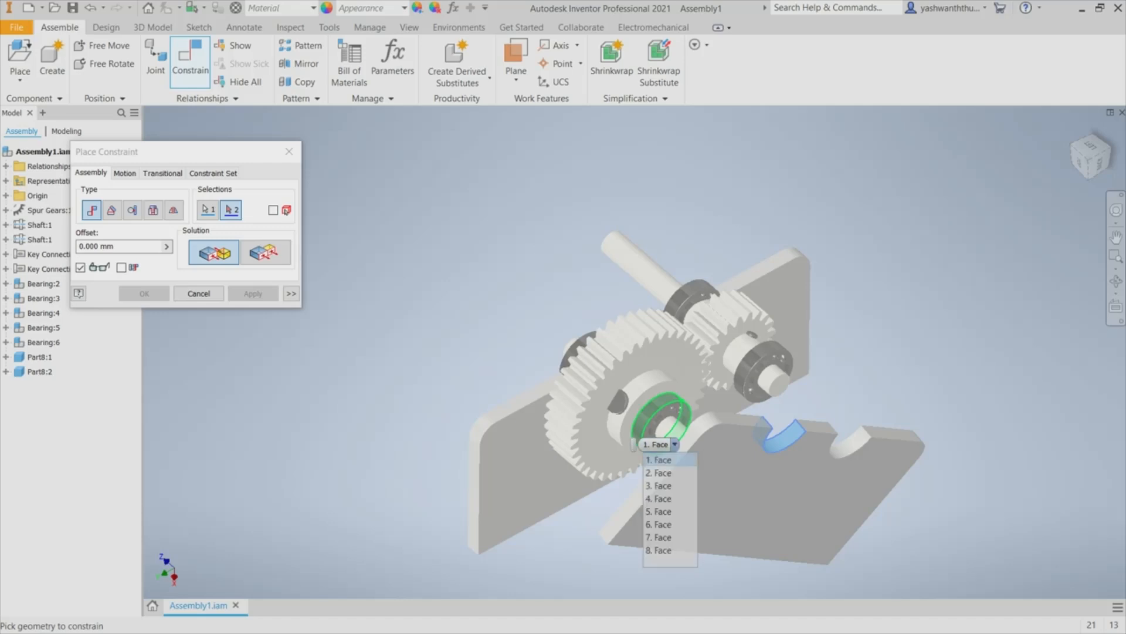
{"action": "left_click", "coordinate": [658, 459]}
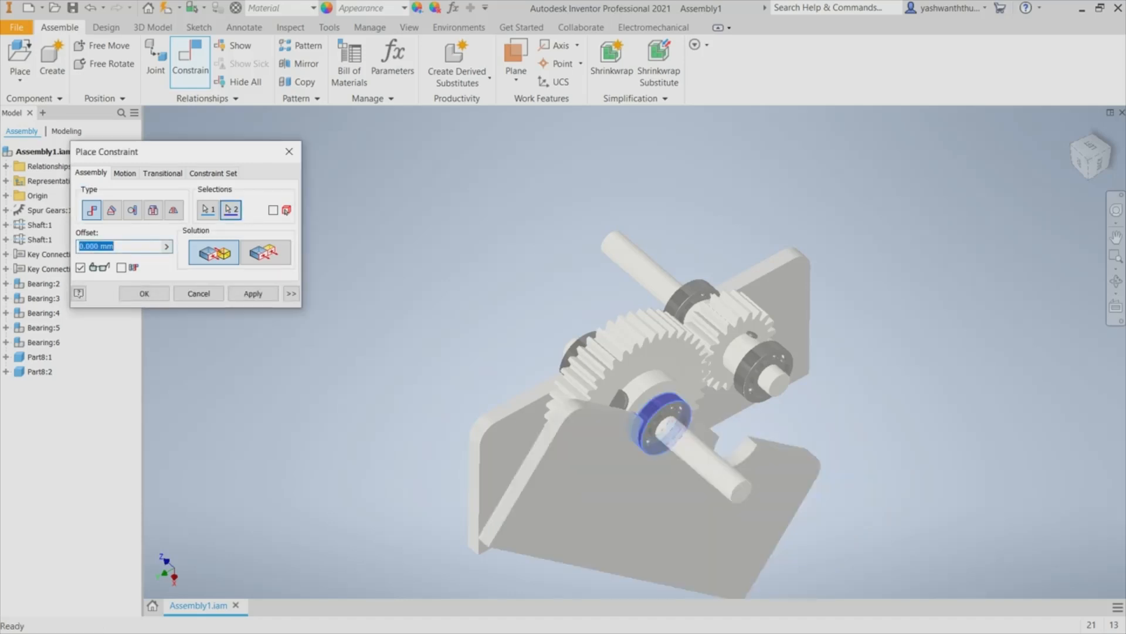
{"action": "left_click", "coordinate": [253, 293]}
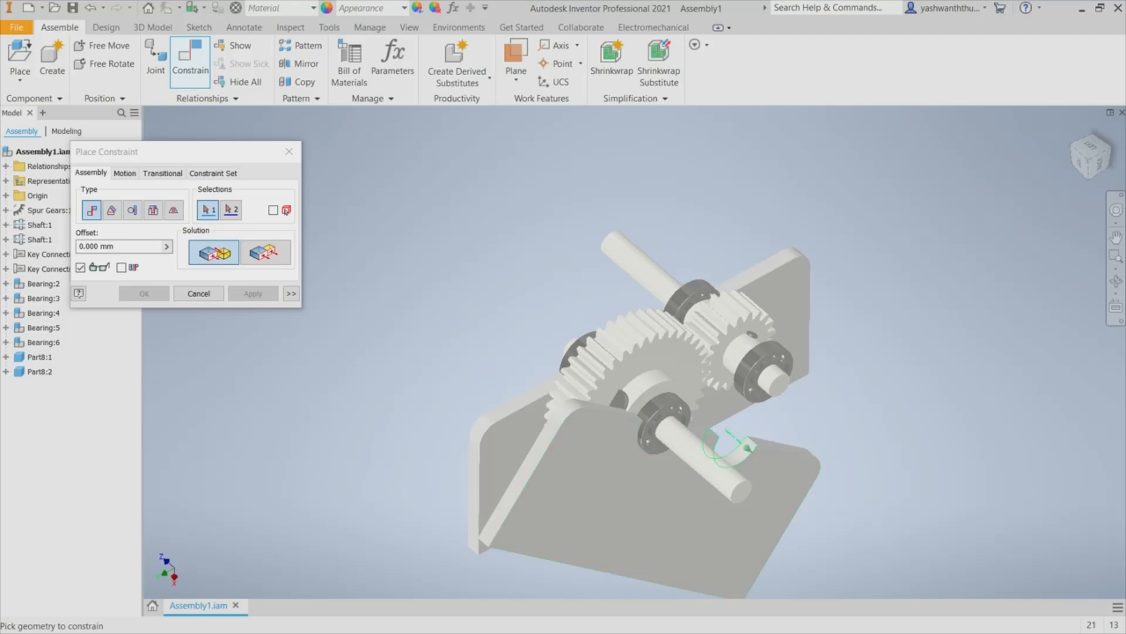
Mate the second plate's other notch face to the outer face of the small gear's bearing beside it with 0 mm offset.
{"action": "mouse_move", "coordinate": [740, 456]}
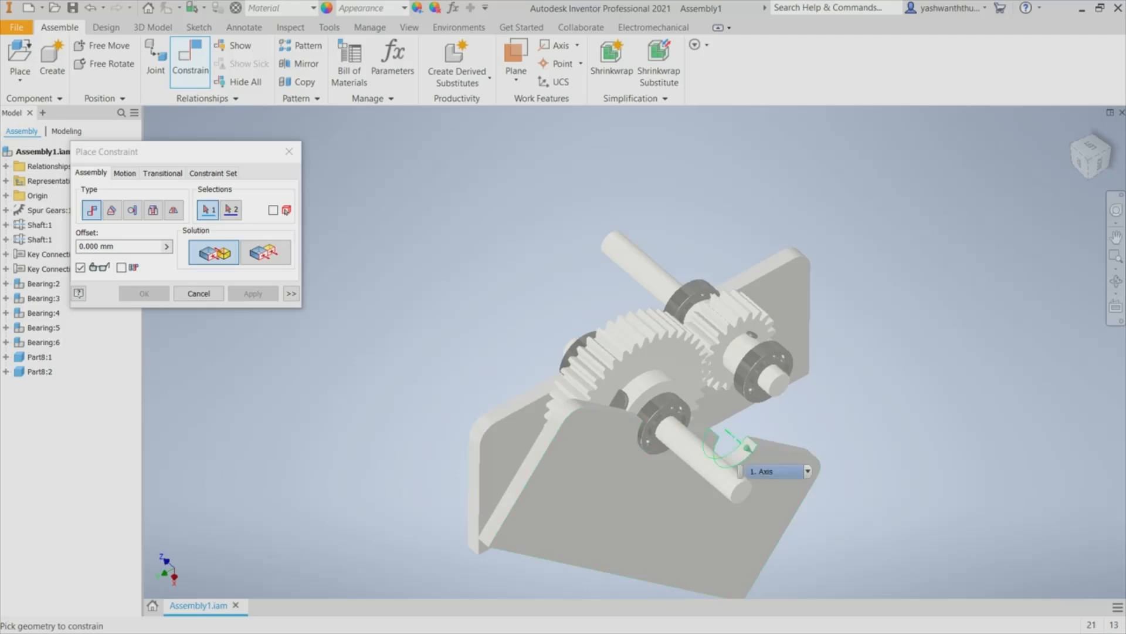
{"action": "left_click", "coordinate": [808, 471]}
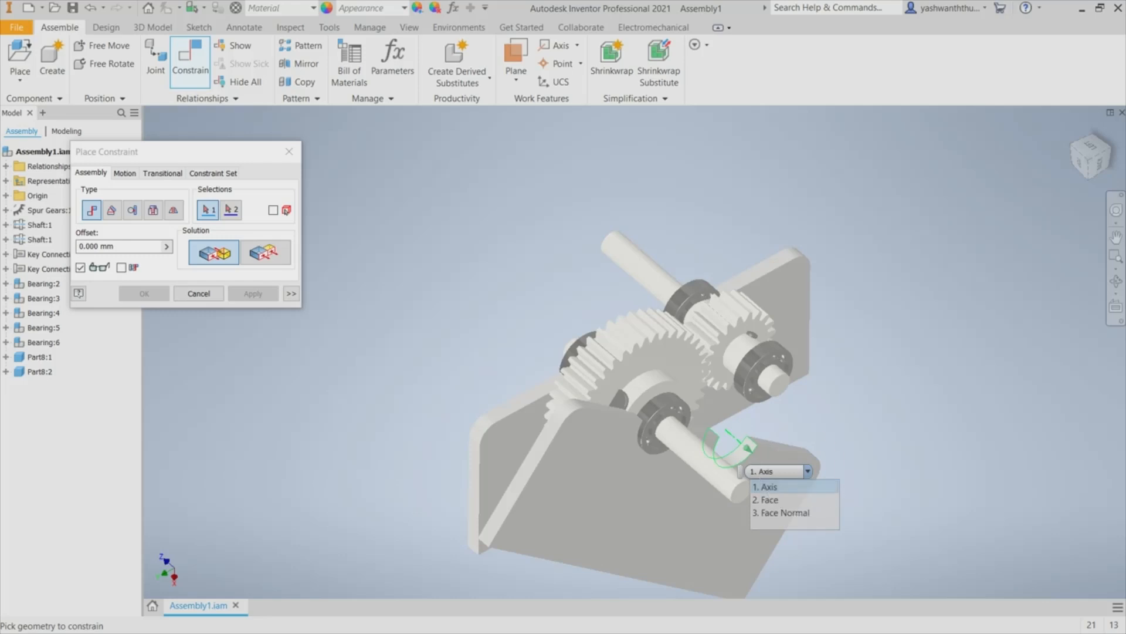
{"action": "left_click", "coordinate": [766, 499]}
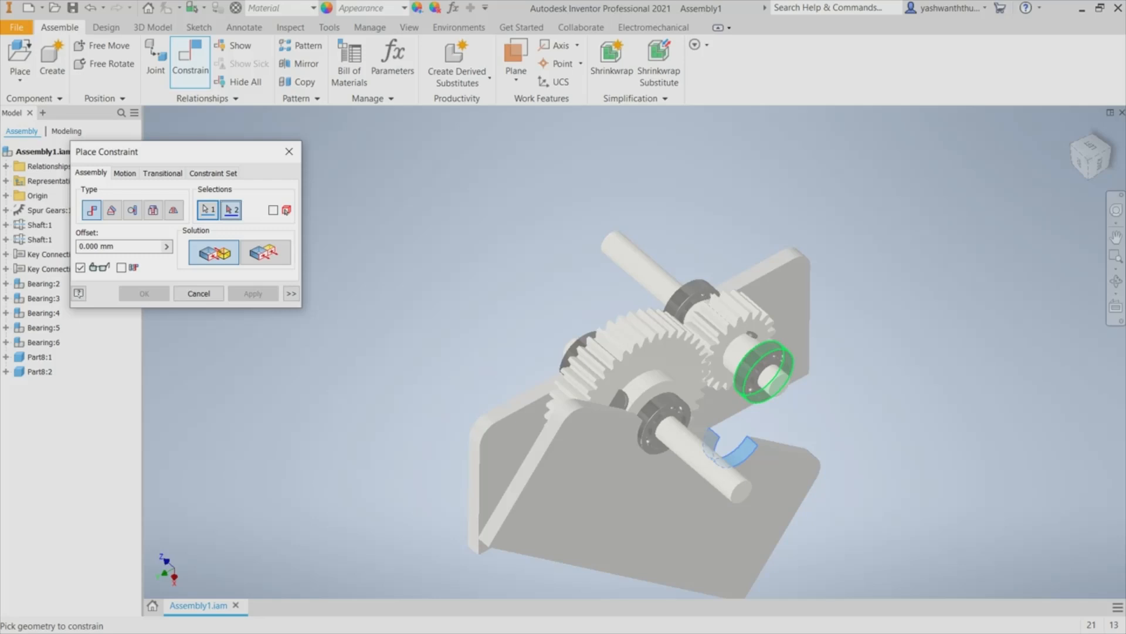
{"action": "left_click", "coordinate": [793, 386]}
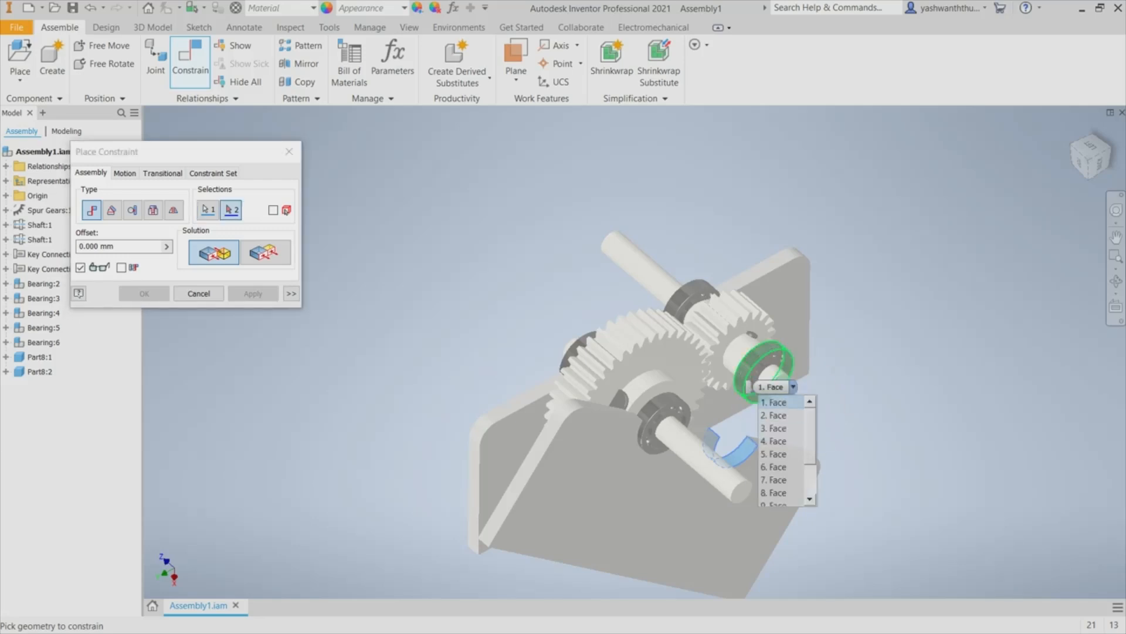
{"action": "left_click", "coordinate": [773, 401]}
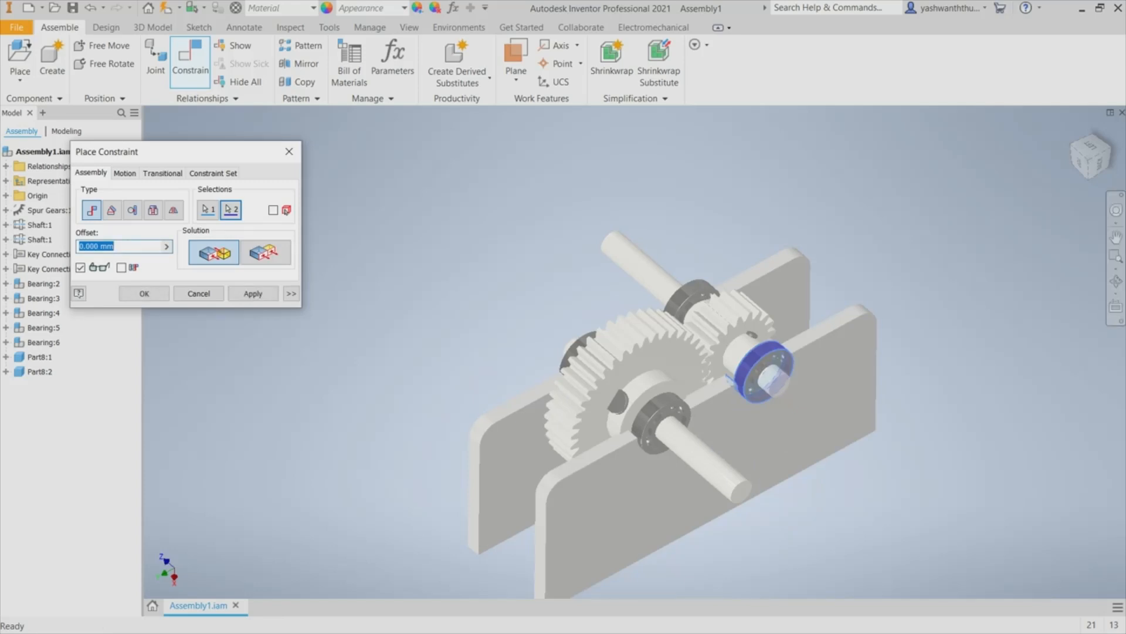
{"action": "left_click", "coordinate": [253, 293]}
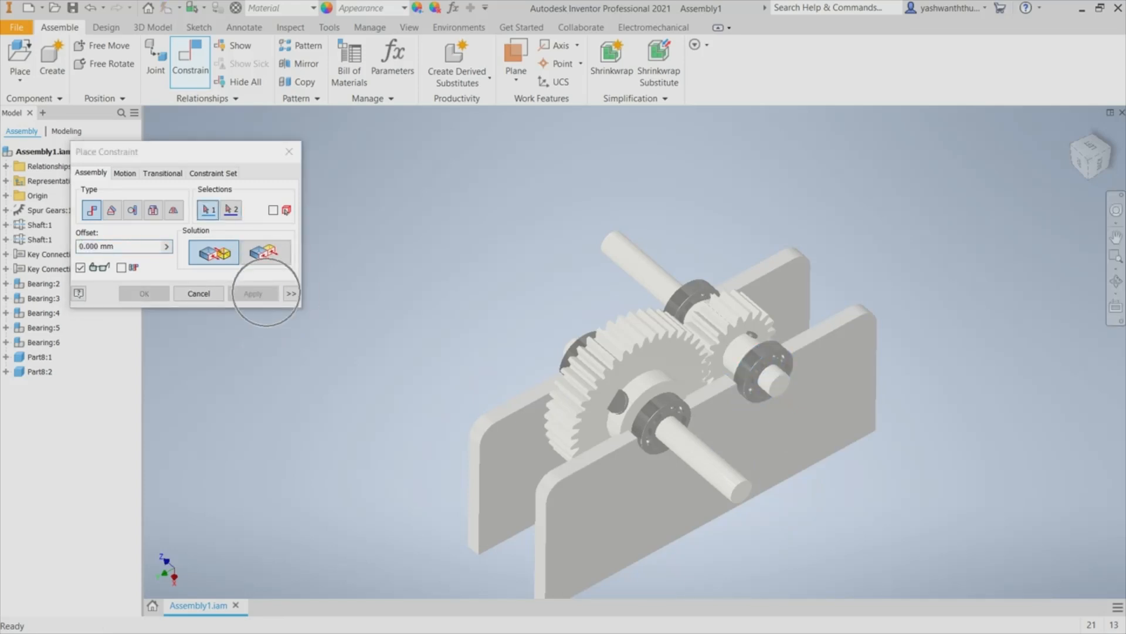
{"action": "key", "text": "Escape"}
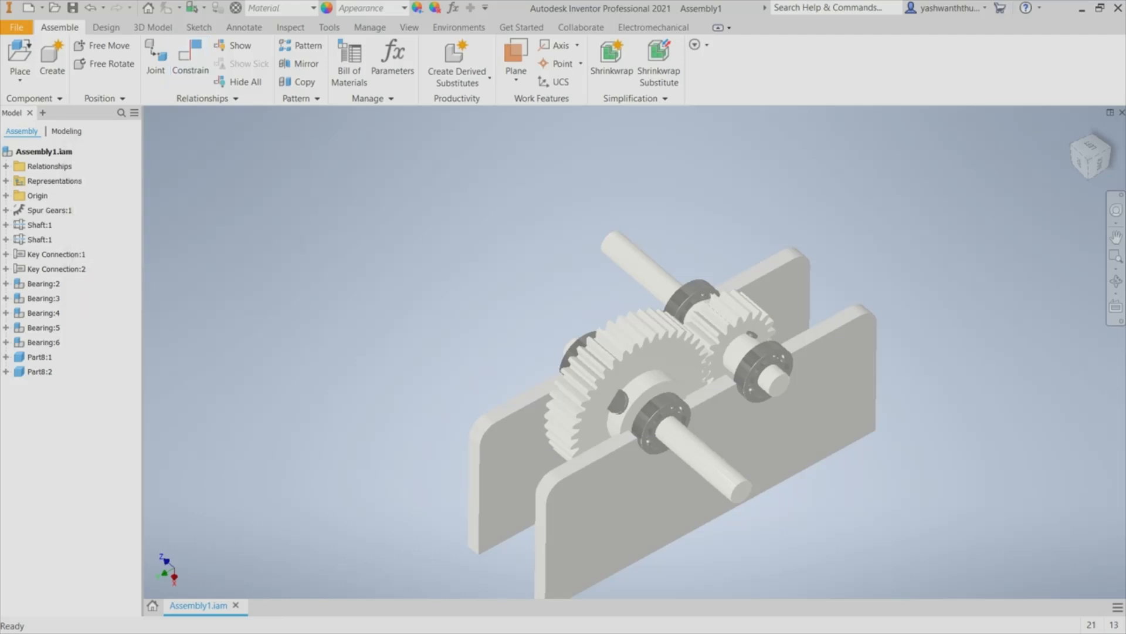
Ground both Part8 support plates so they are fixed in the assembly.
{"action": "key", "text": "F6"}
{"action": "left_click", "coordinate": [510, 414]}
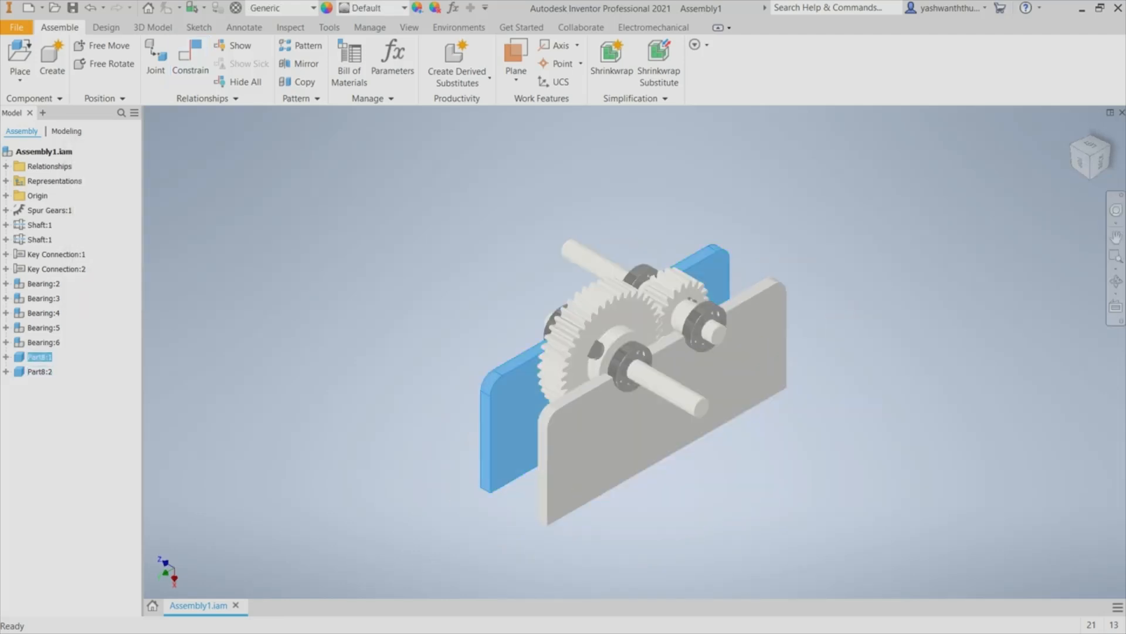
{"action": "left_click", "coordinate": [596, 462], "text": "ctrl"}
{"action": "right_click", "coordinate": [596, 462]}
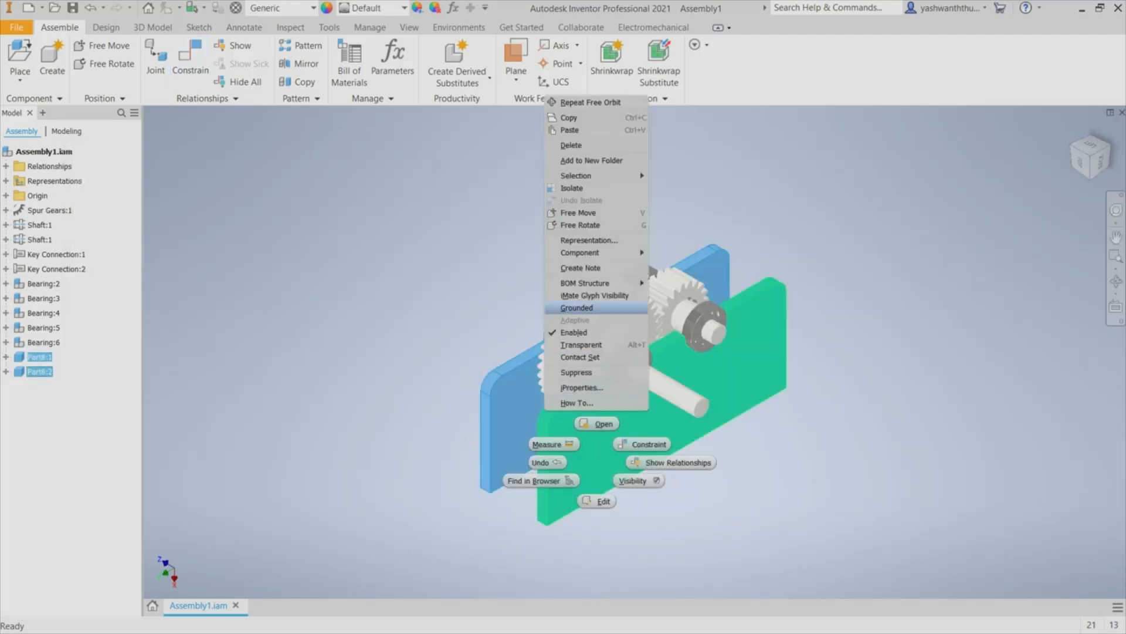
{"action": "left_click", "coordinate": [581, 345]}
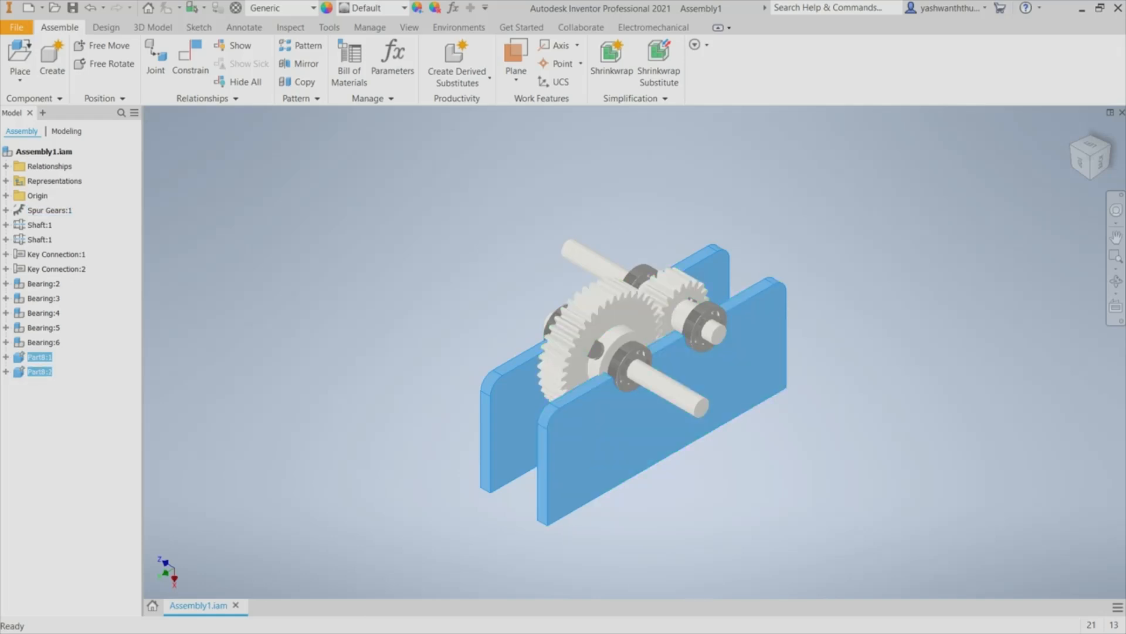
{"action": "key", "text": "Escape"}
Unground the Spur Gears:1 component and make it flexible.
{"action": "left_click", "coordinate": [49, 210]}
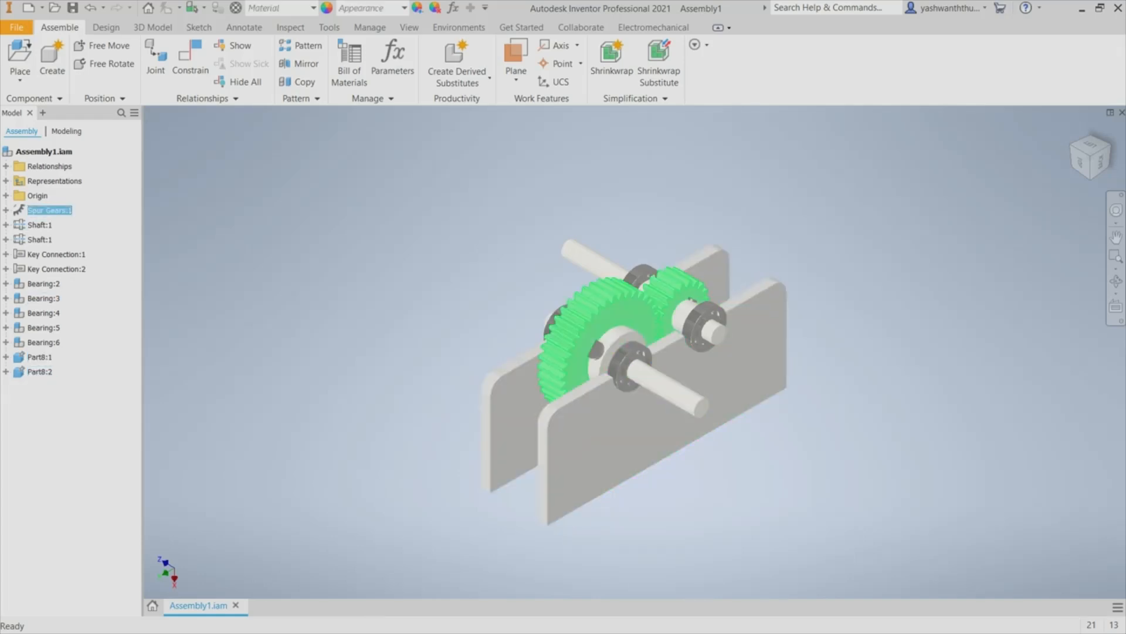
{"action": "right_click", "coordinate": [611, 213]}
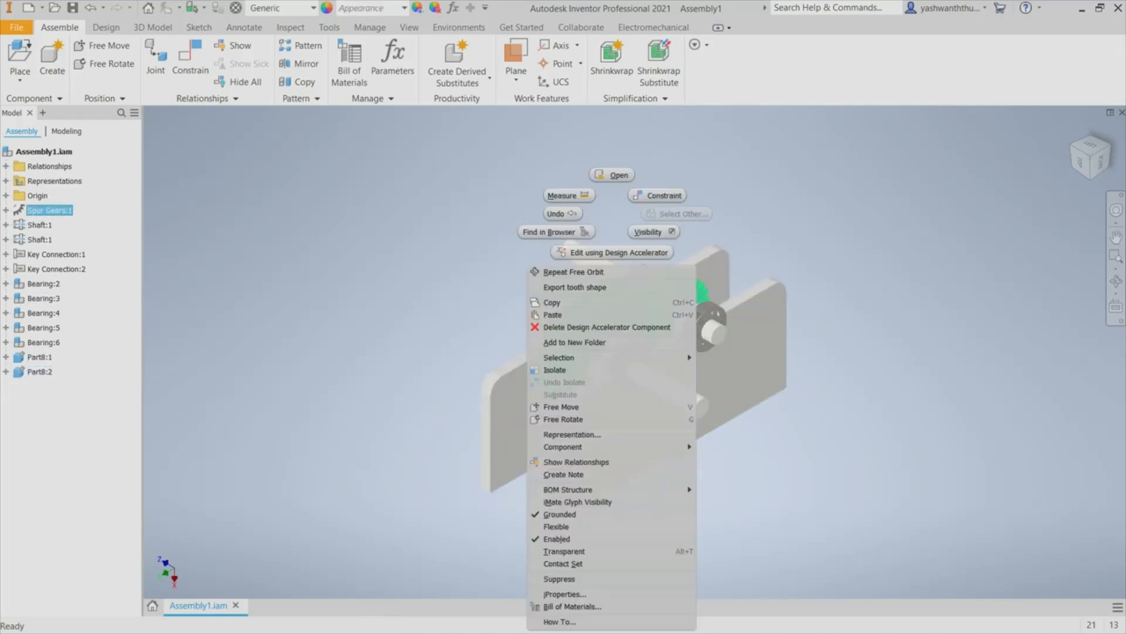
{"action": "left_click", "coordinate": [560, 514]}
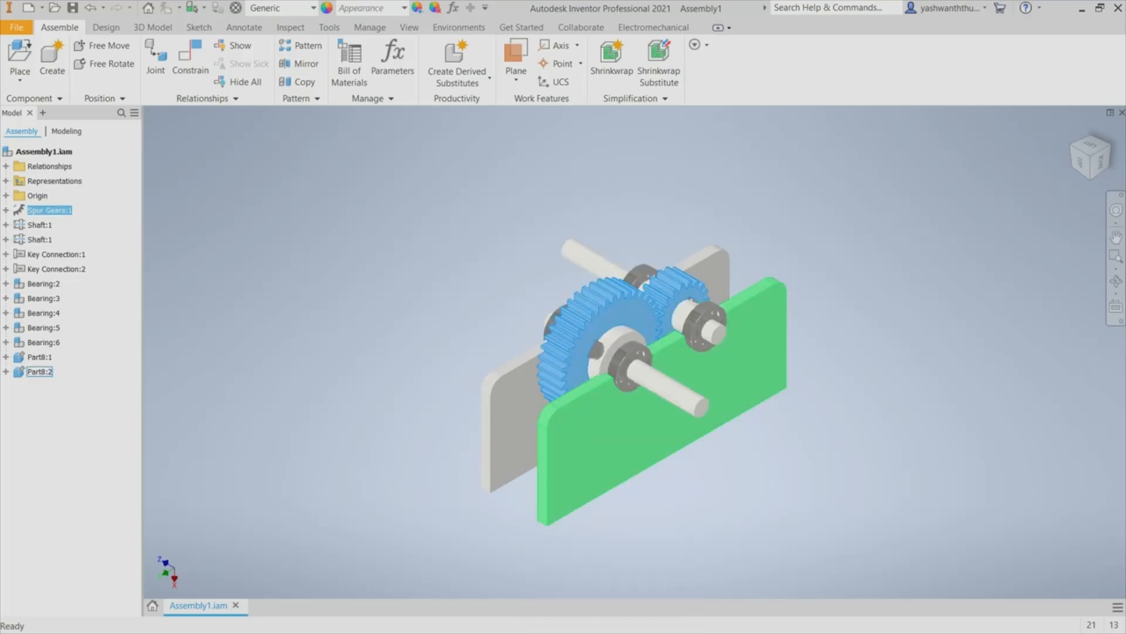
{"action": "right_click", "coordinate": [619, 218]}
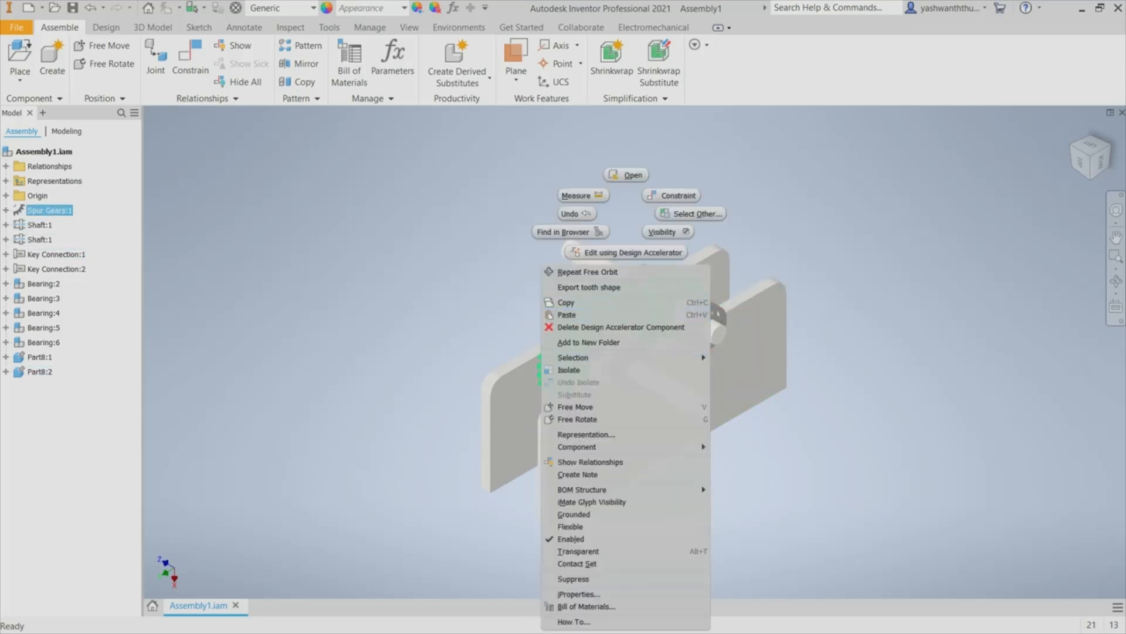
{"action": "left_click", "coordinate": [560, 511]}
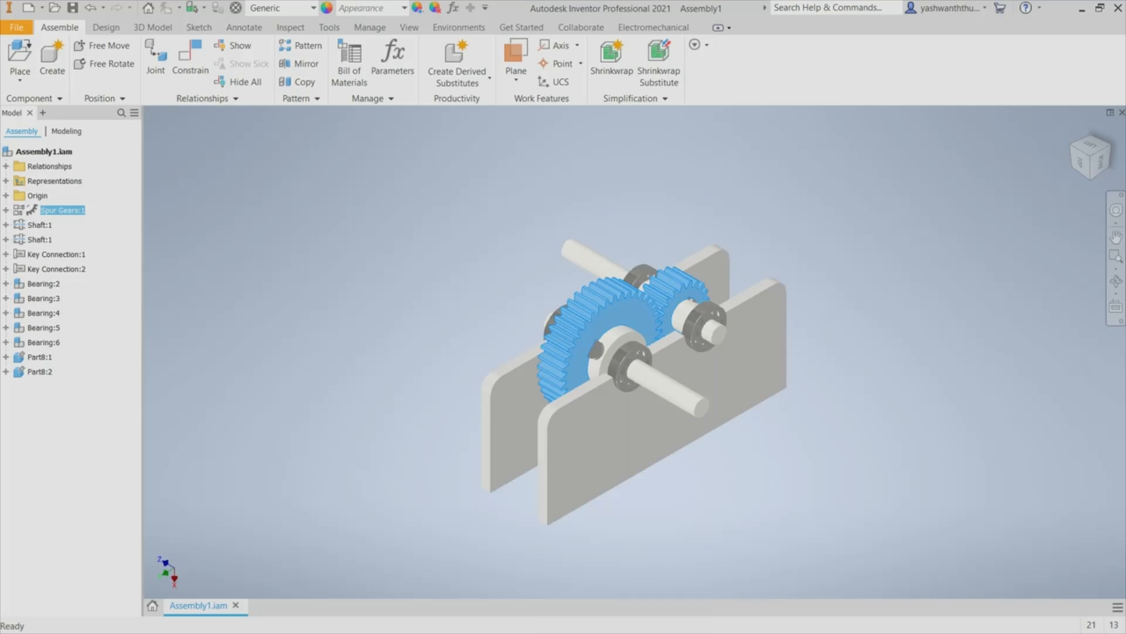
{"action": "key", "text": "Escape"}
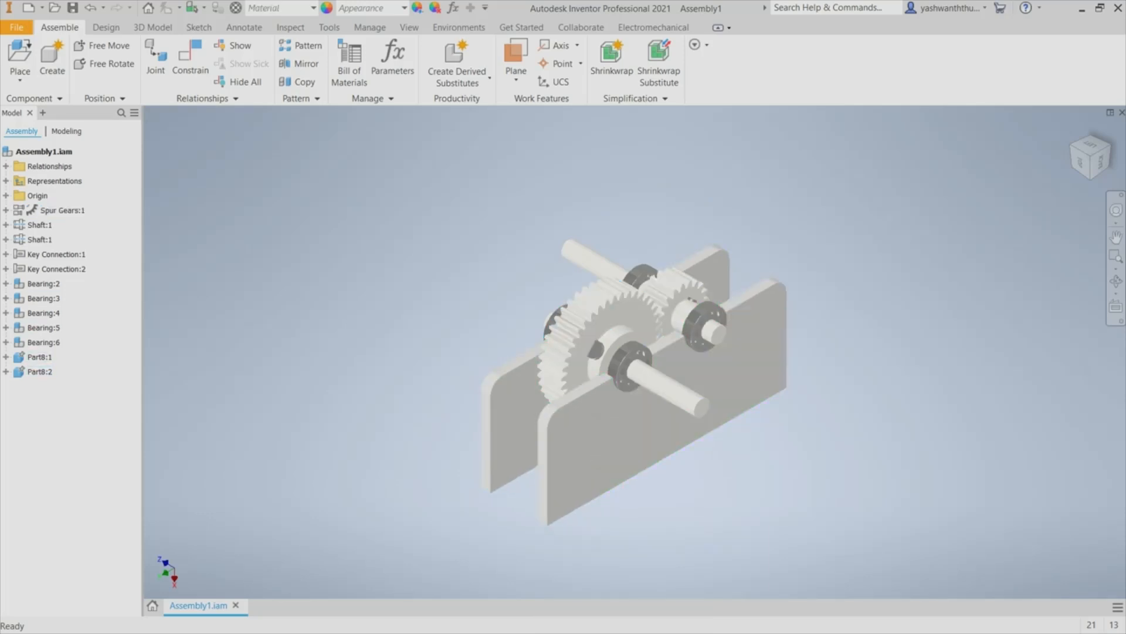
Search the appearance library for gold and assign the Foil Gold appearance to both shafts.
{"action": "left_click", "coordinate": [39, 225]}
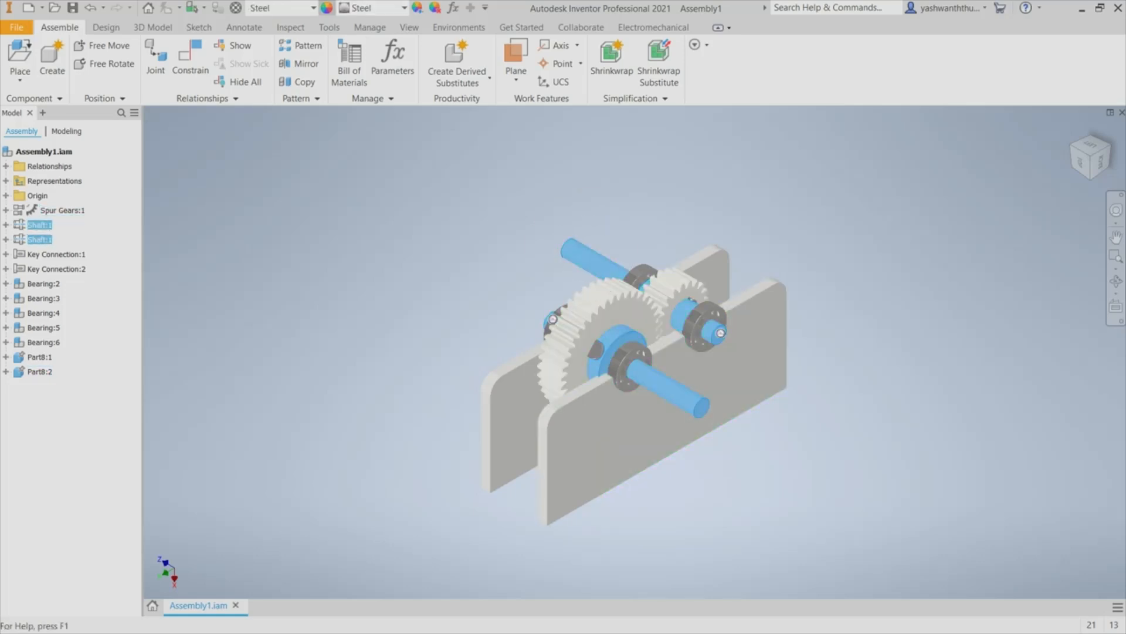
{"action": "left_click", "coordinate": [327, 7]}
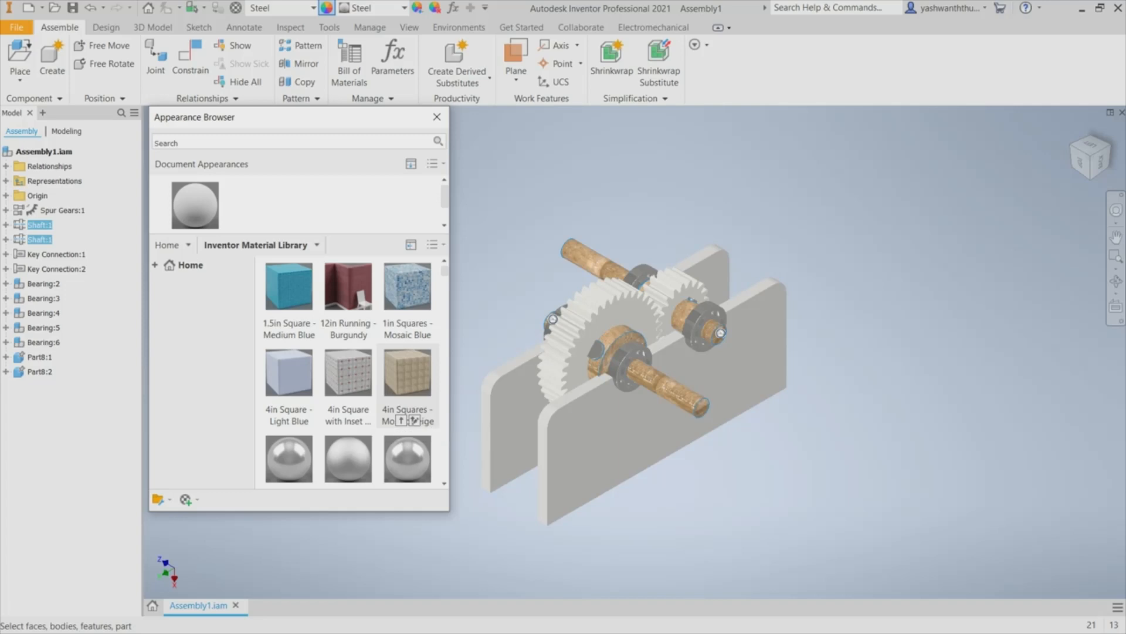
{"action": "left_click", "coordinate": [154, 141]}
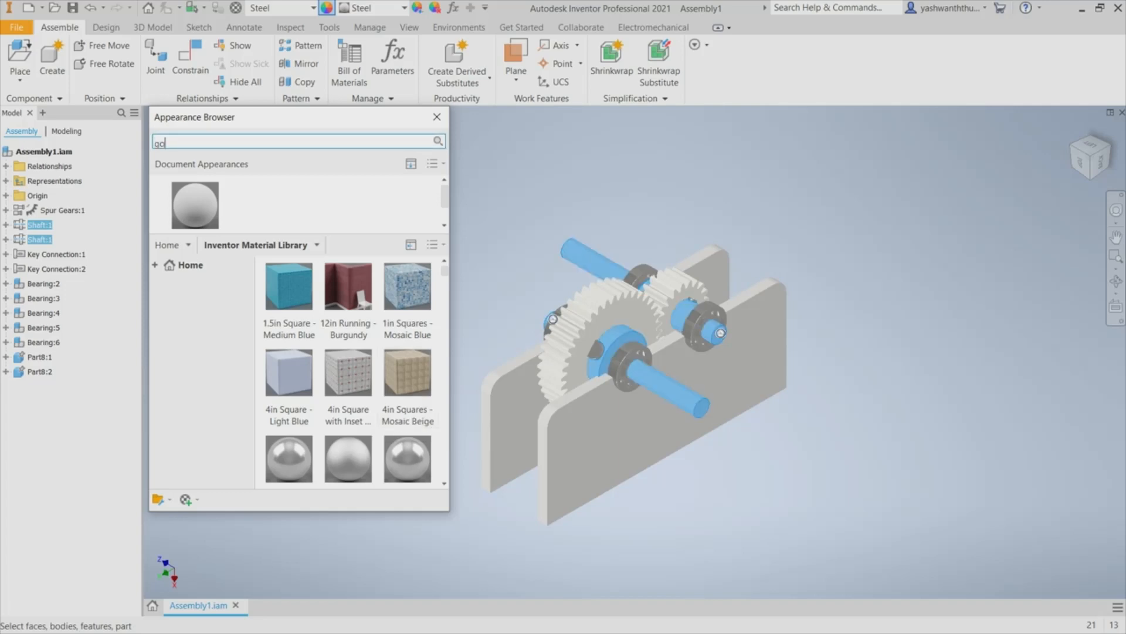
{"action": "key", "text": "Return"}
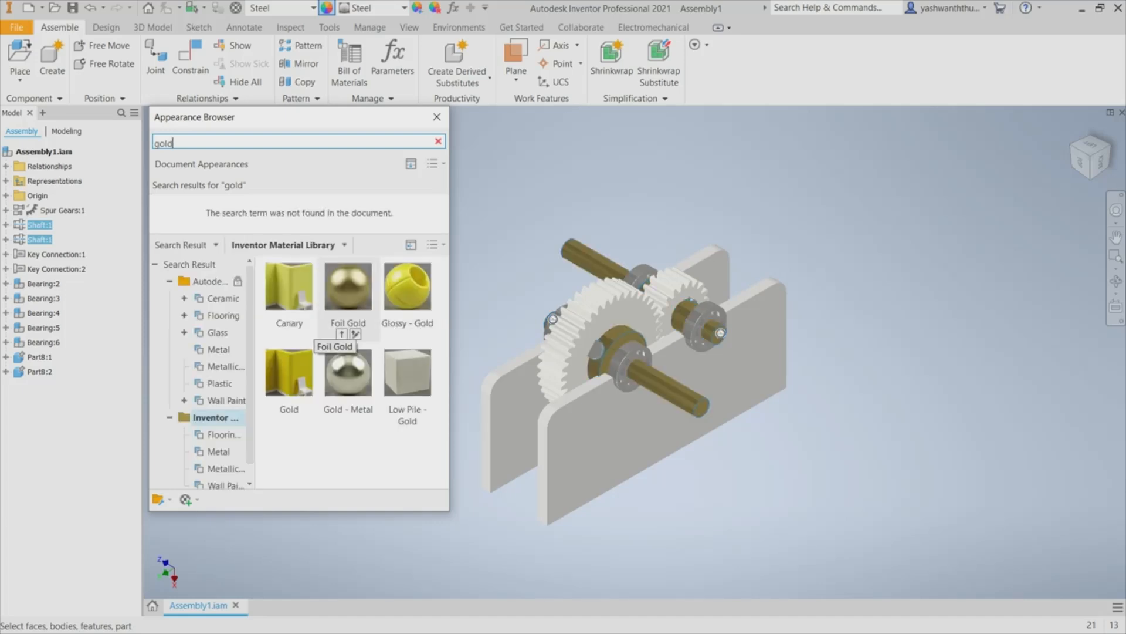
{"action": "left_click", "coordinate": [348, 294]}
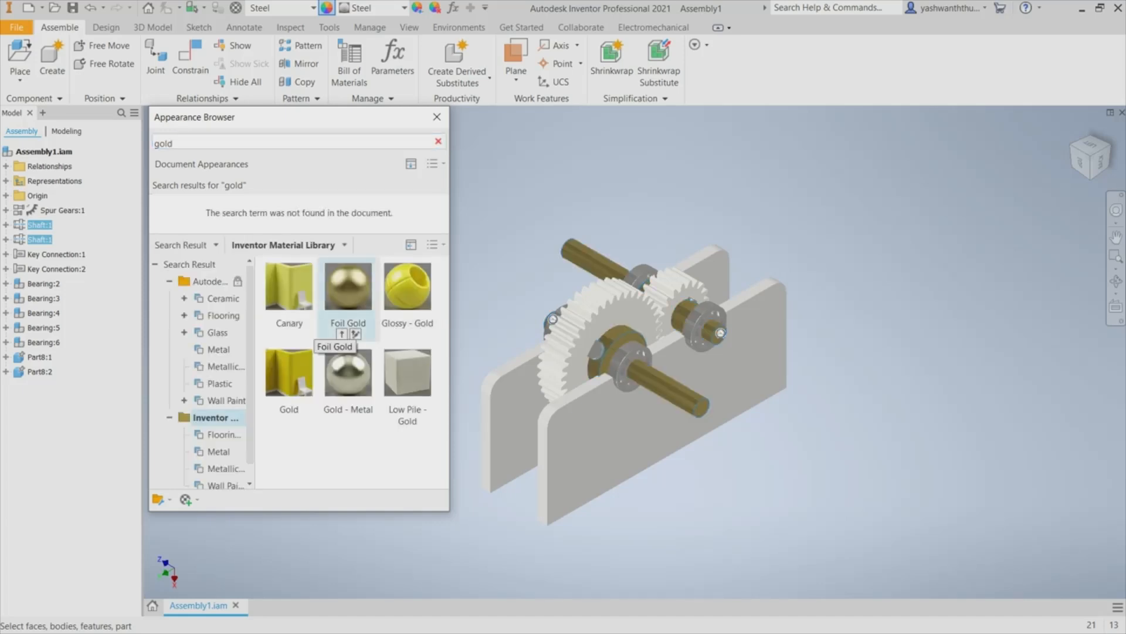
{"action": "right_click", "coordinate": [351, 271]}
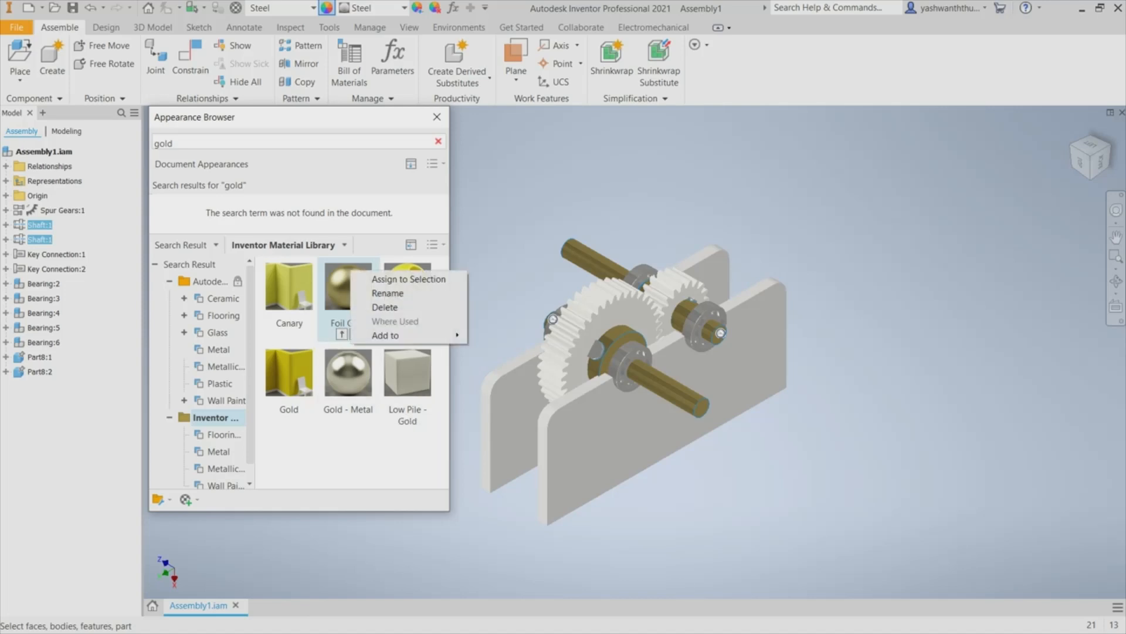
{"action": "left_click", "coordinate": [405, 279]}
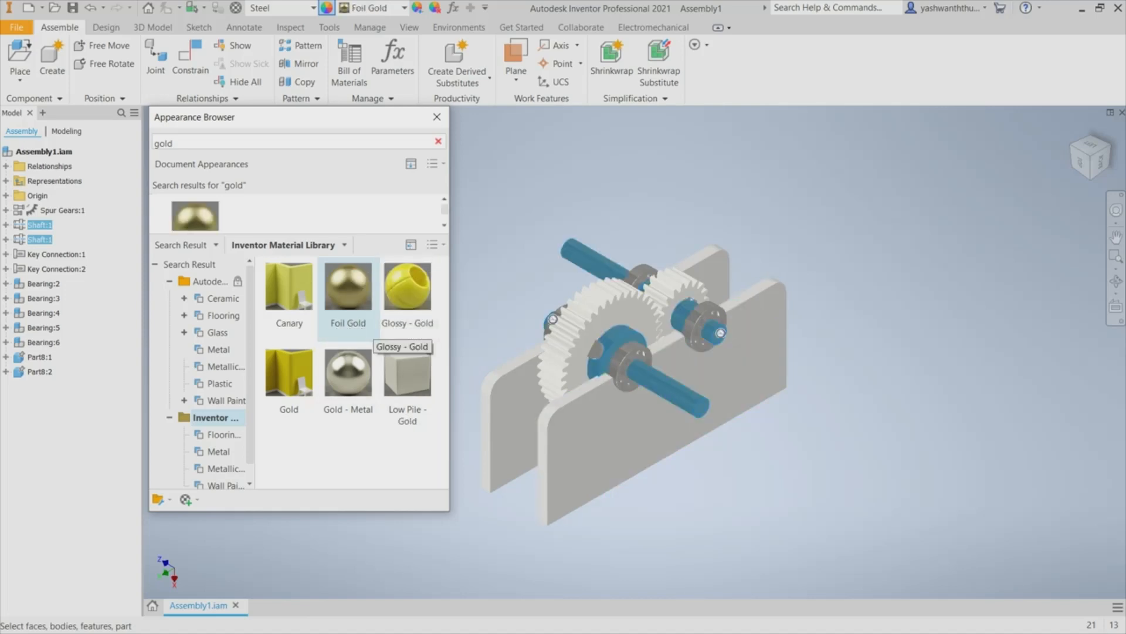
{"action": "key", "text": "Escape"}
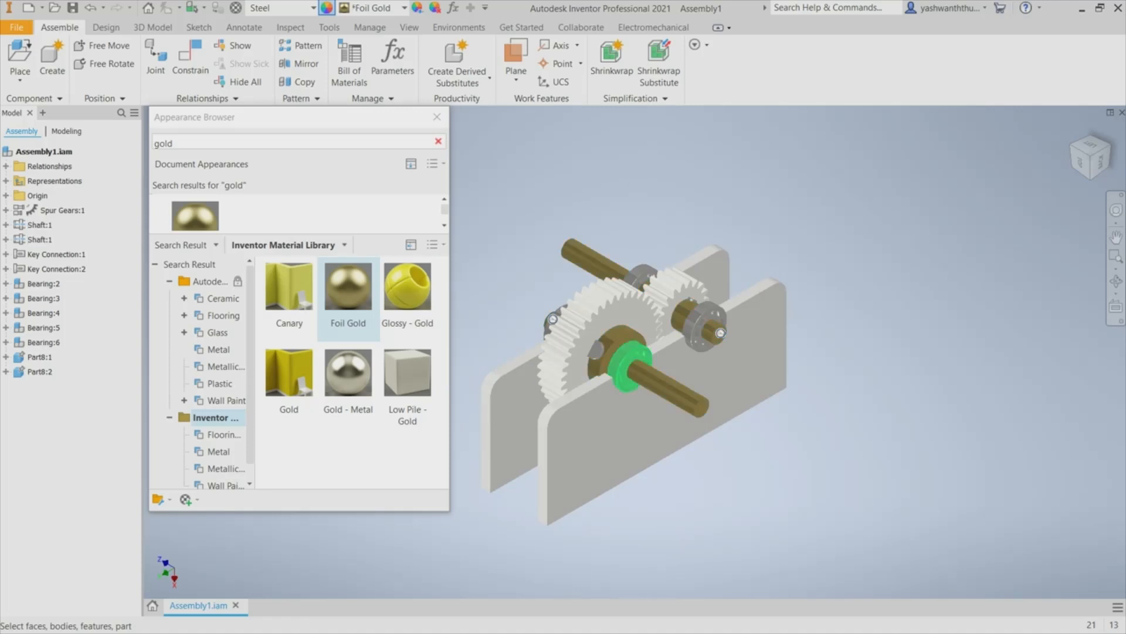
Assign the 4in Squares - Mosaic Beige appearance to both the large and the small spur gear.
{"action": "left_click", "coordinate": [639, 305]}
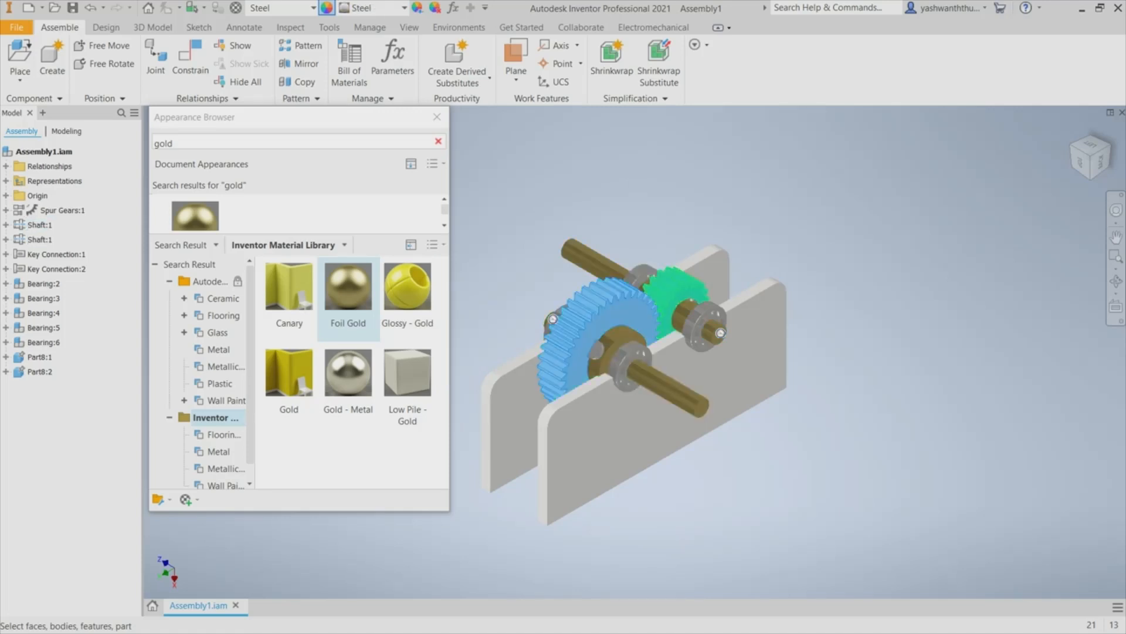
{"action": "right_click", "coordinate": [655, 302]}
{"action": "key", "text": "Escape"}
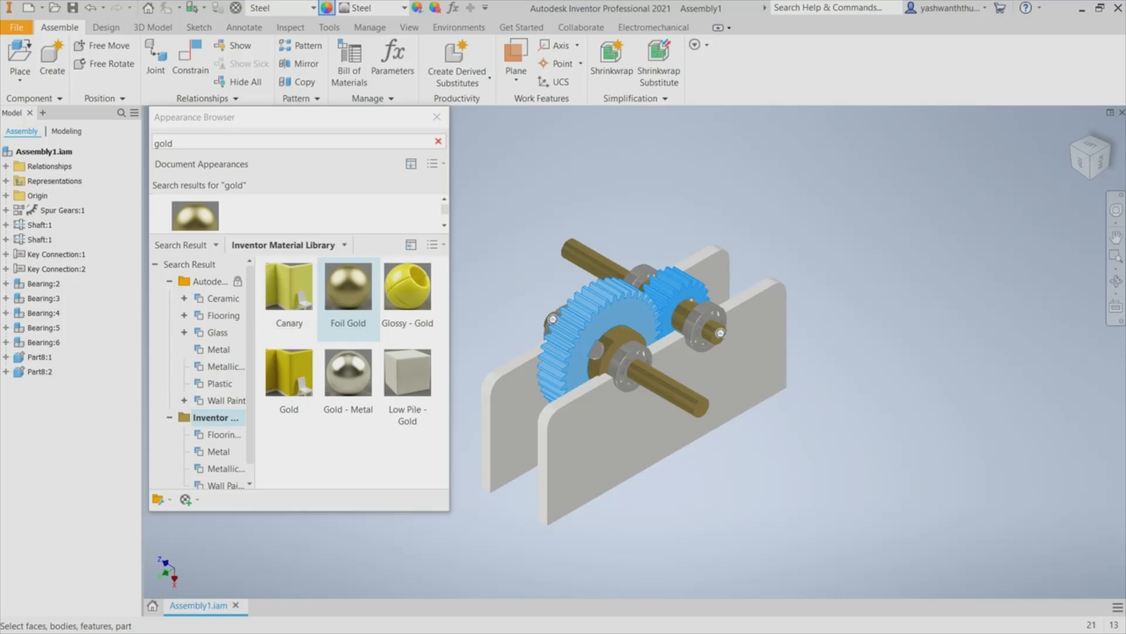
{"action": "left_click", "coordinate": [438, 142]}
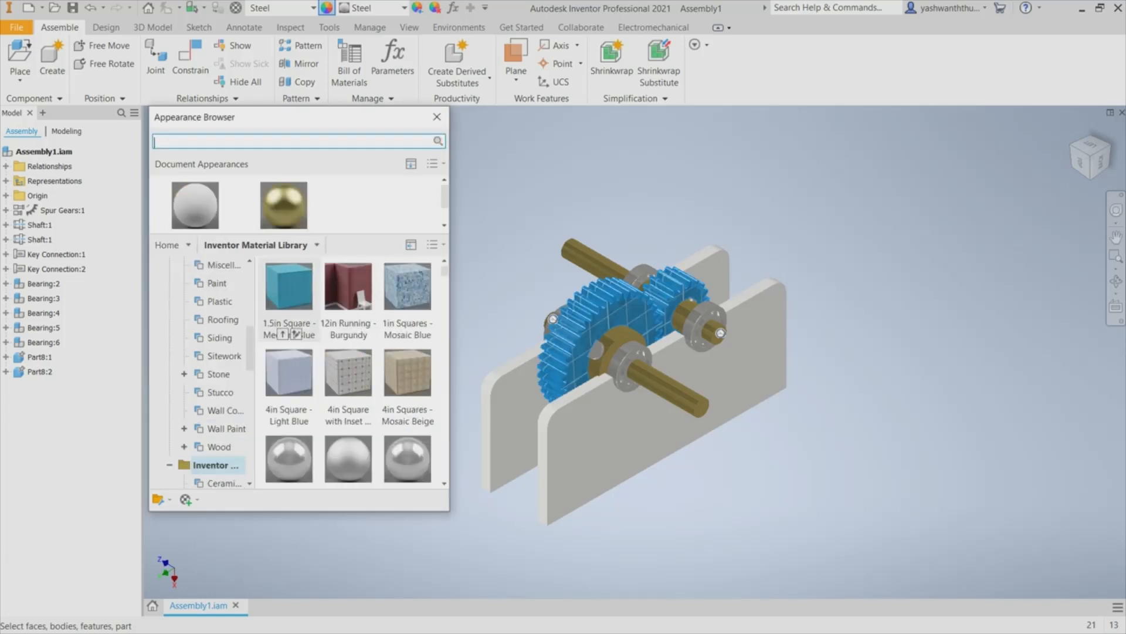
{"action": "left_click", "coordinate": [341, 334]}
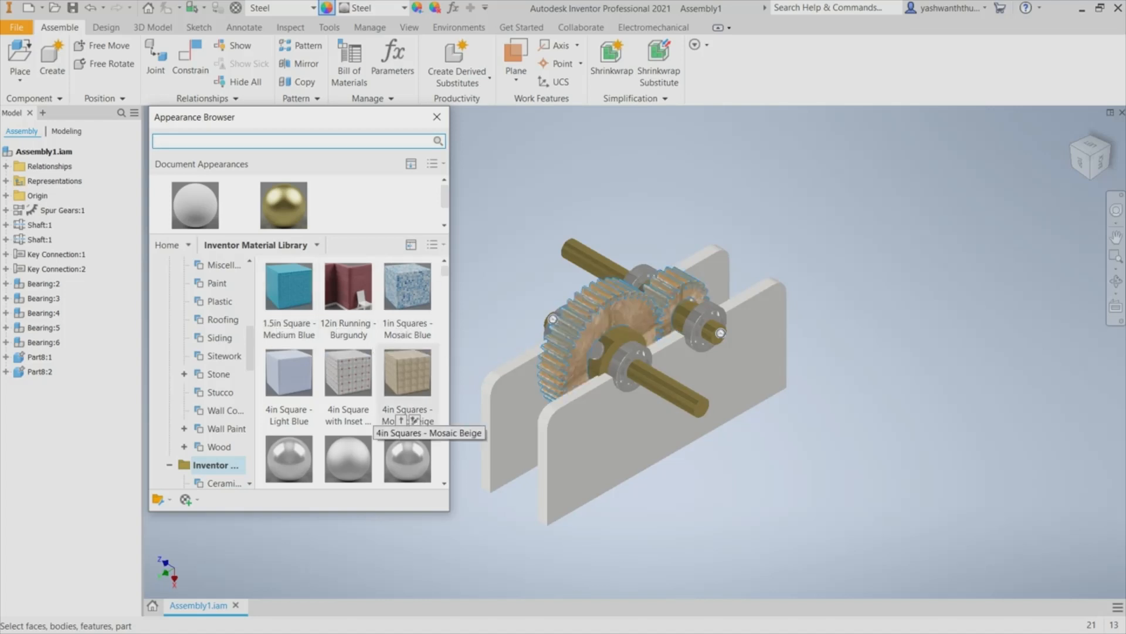
{"action": "left_click", "coordinate": [401, 420]}
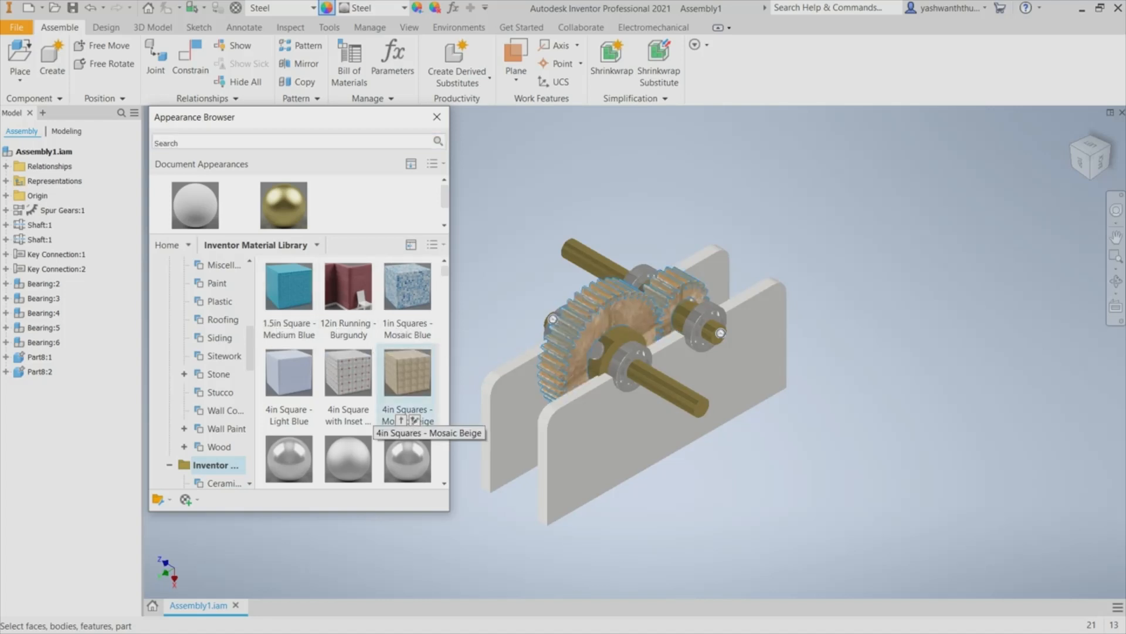
{"action": "right_click", "coordinate": [391, 382]}
{"action": "left_click", "coordinate": [428, 389]}
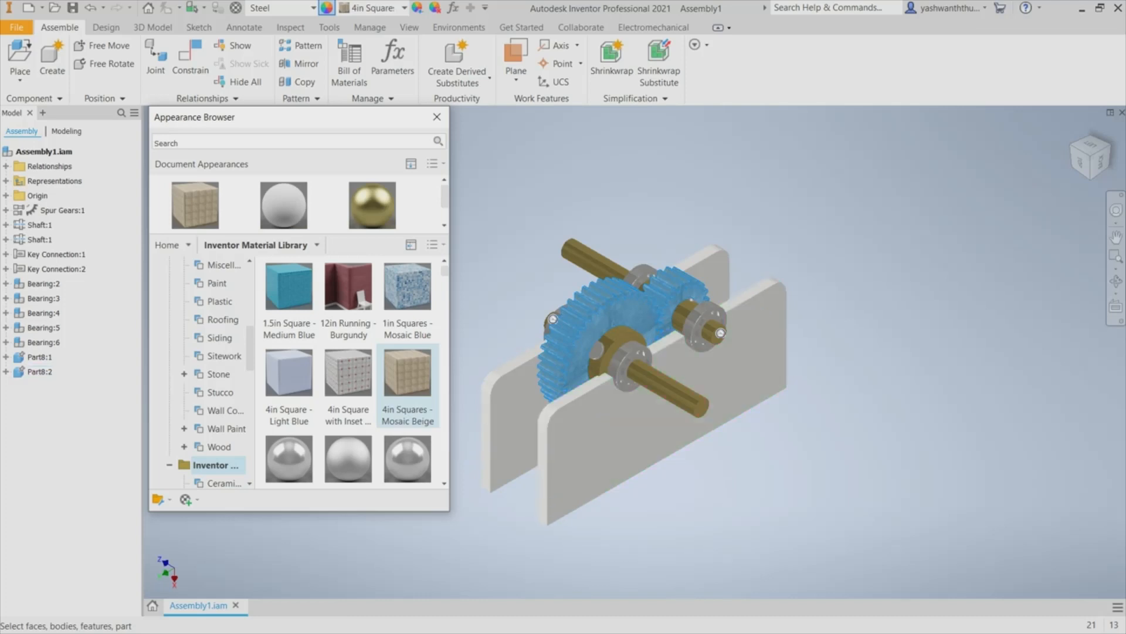